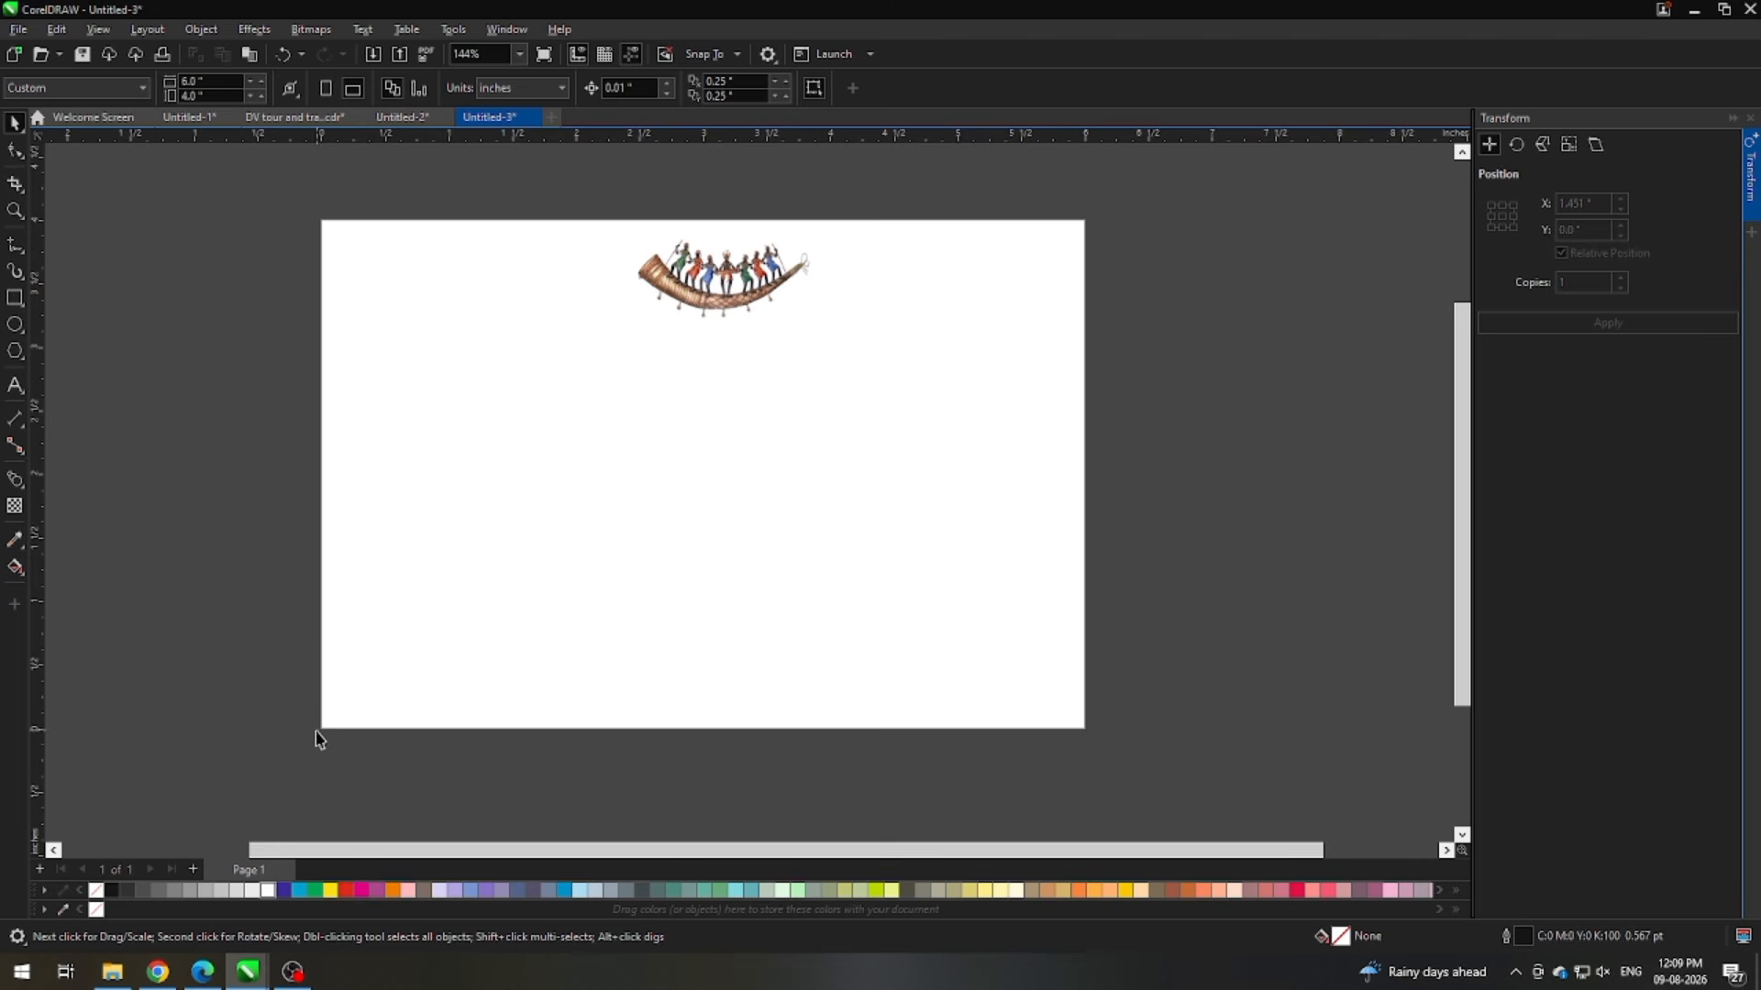
Step: Paste the circular tribal dancers artwork and drag its fountain transparency handles away so the whole ring is opaque
{"action": "key", "text": "ctrl+v"}
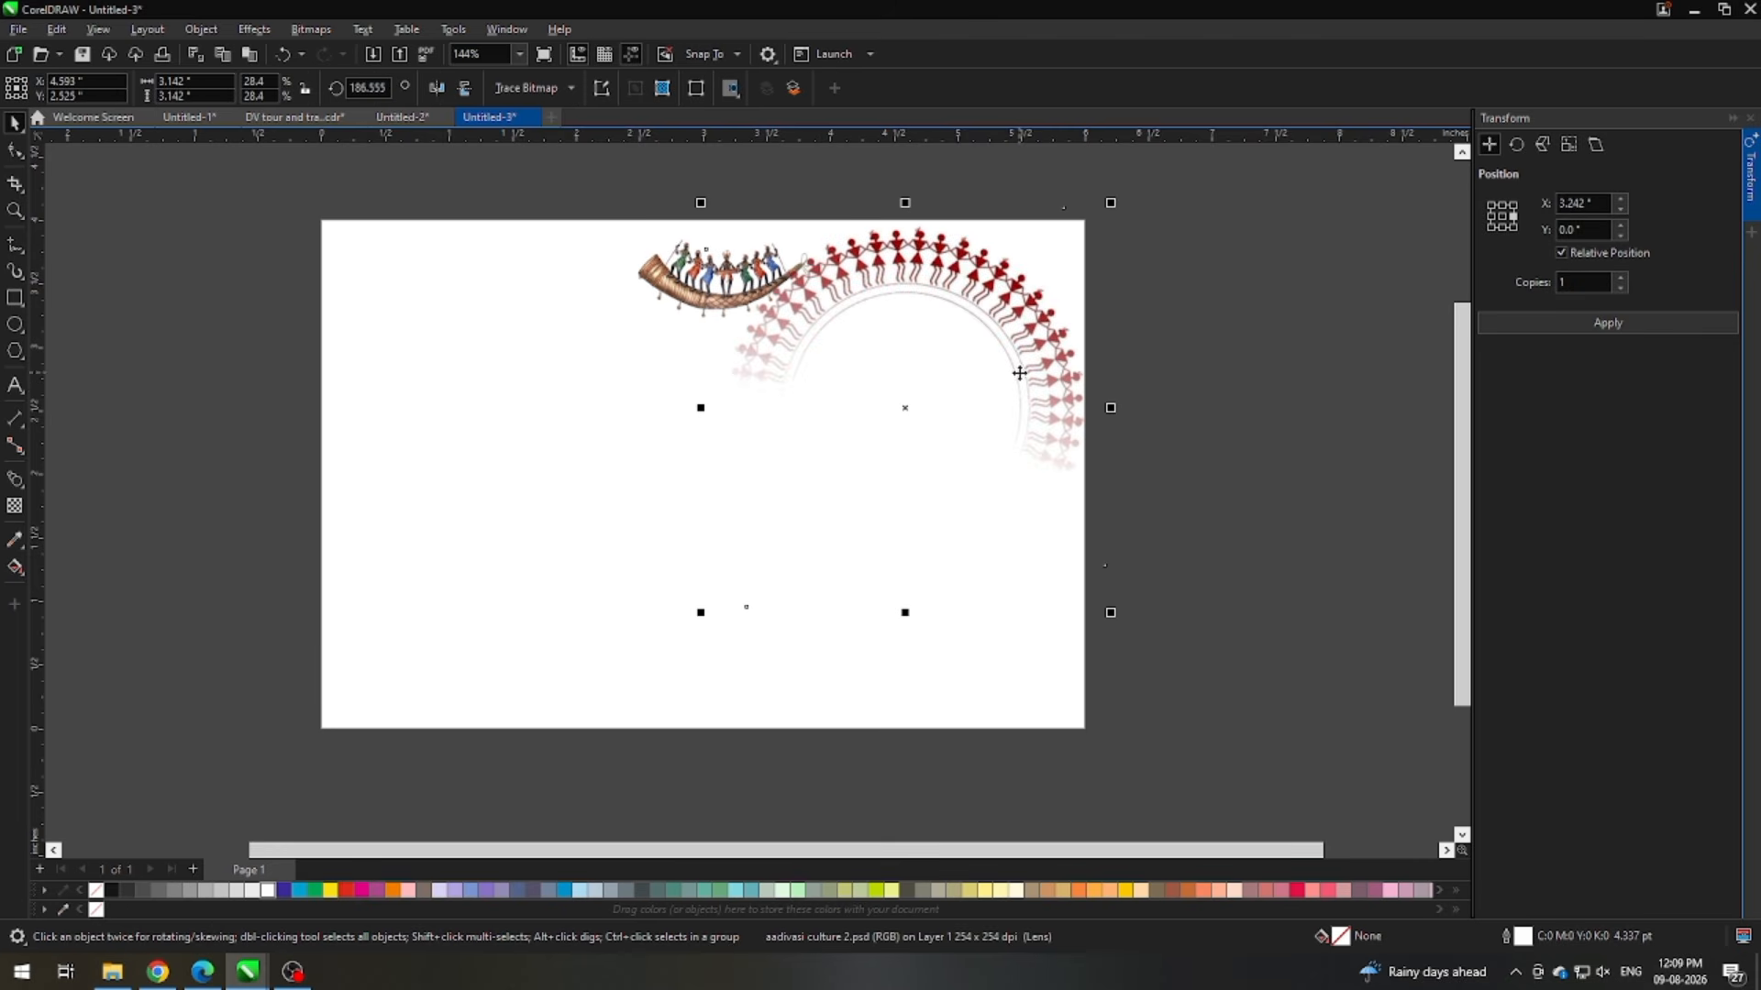
{"action": "left_click", "coordinate": [13, 541]}
{"action": "left_click_drag", "start_coordinate": [1199, 332], "coordinate": [1287, 419]}
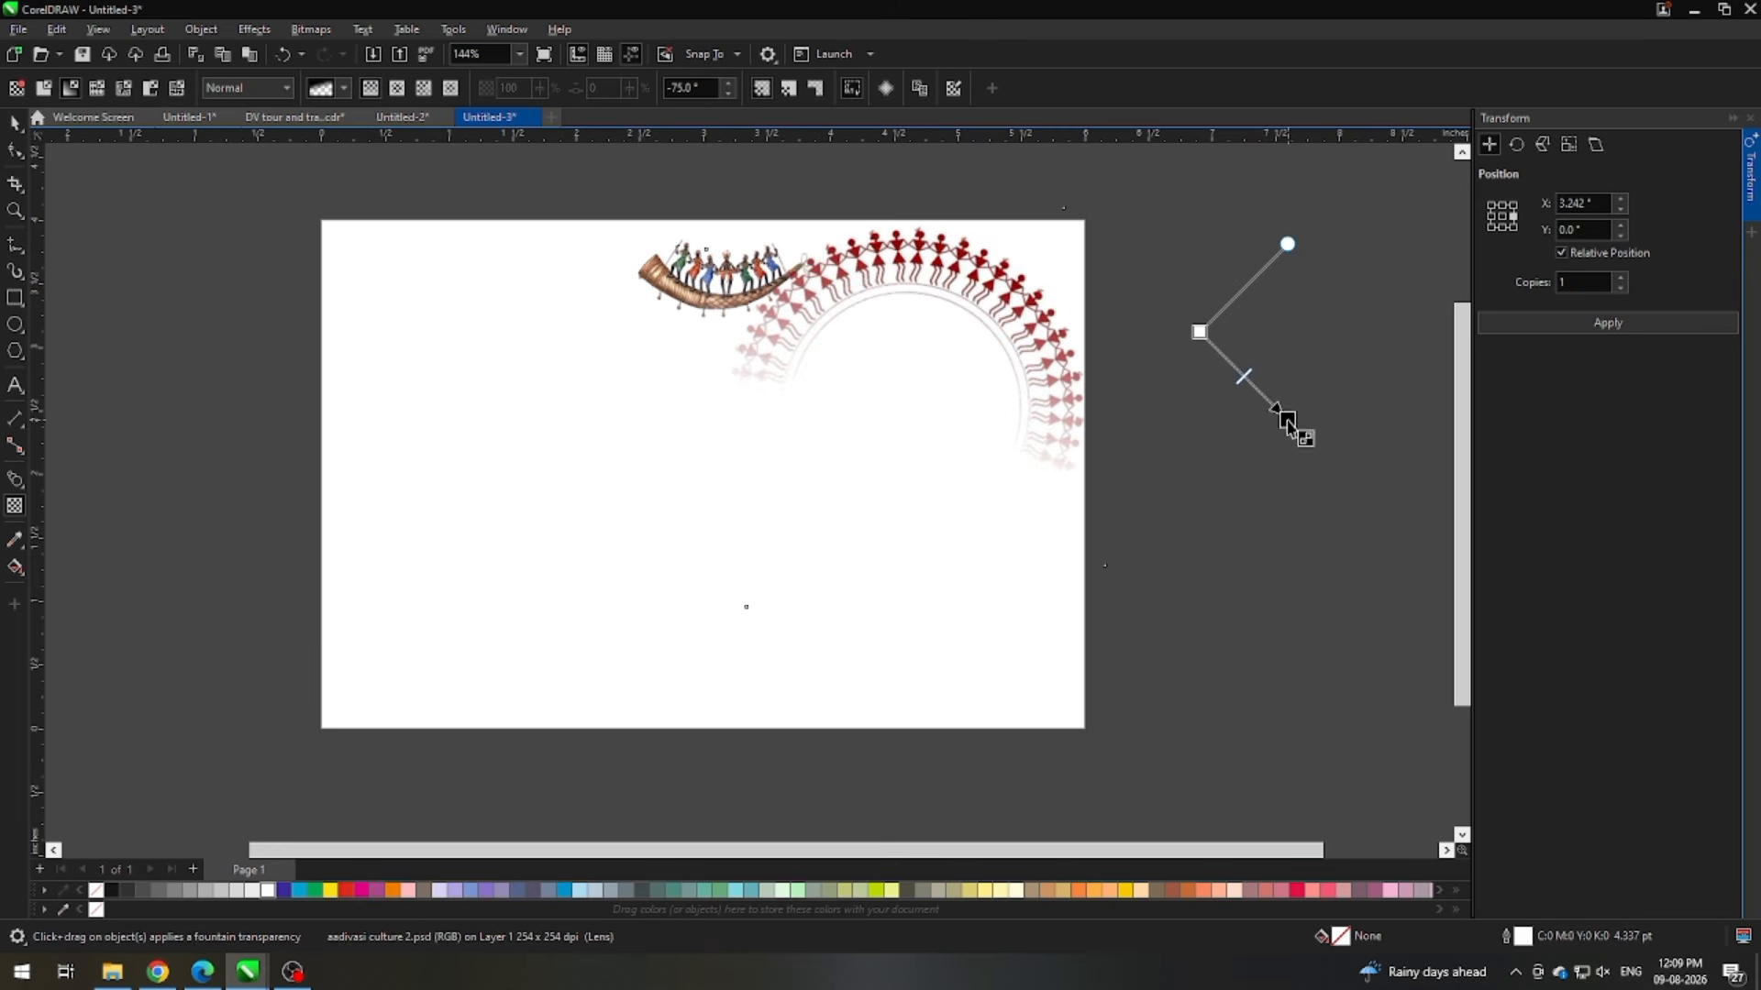
{"action": "left_click_drag", "start_coordinate": [1350, 555], "coordinate": [1361, 596]}
{"action": "key", "text": "space"}
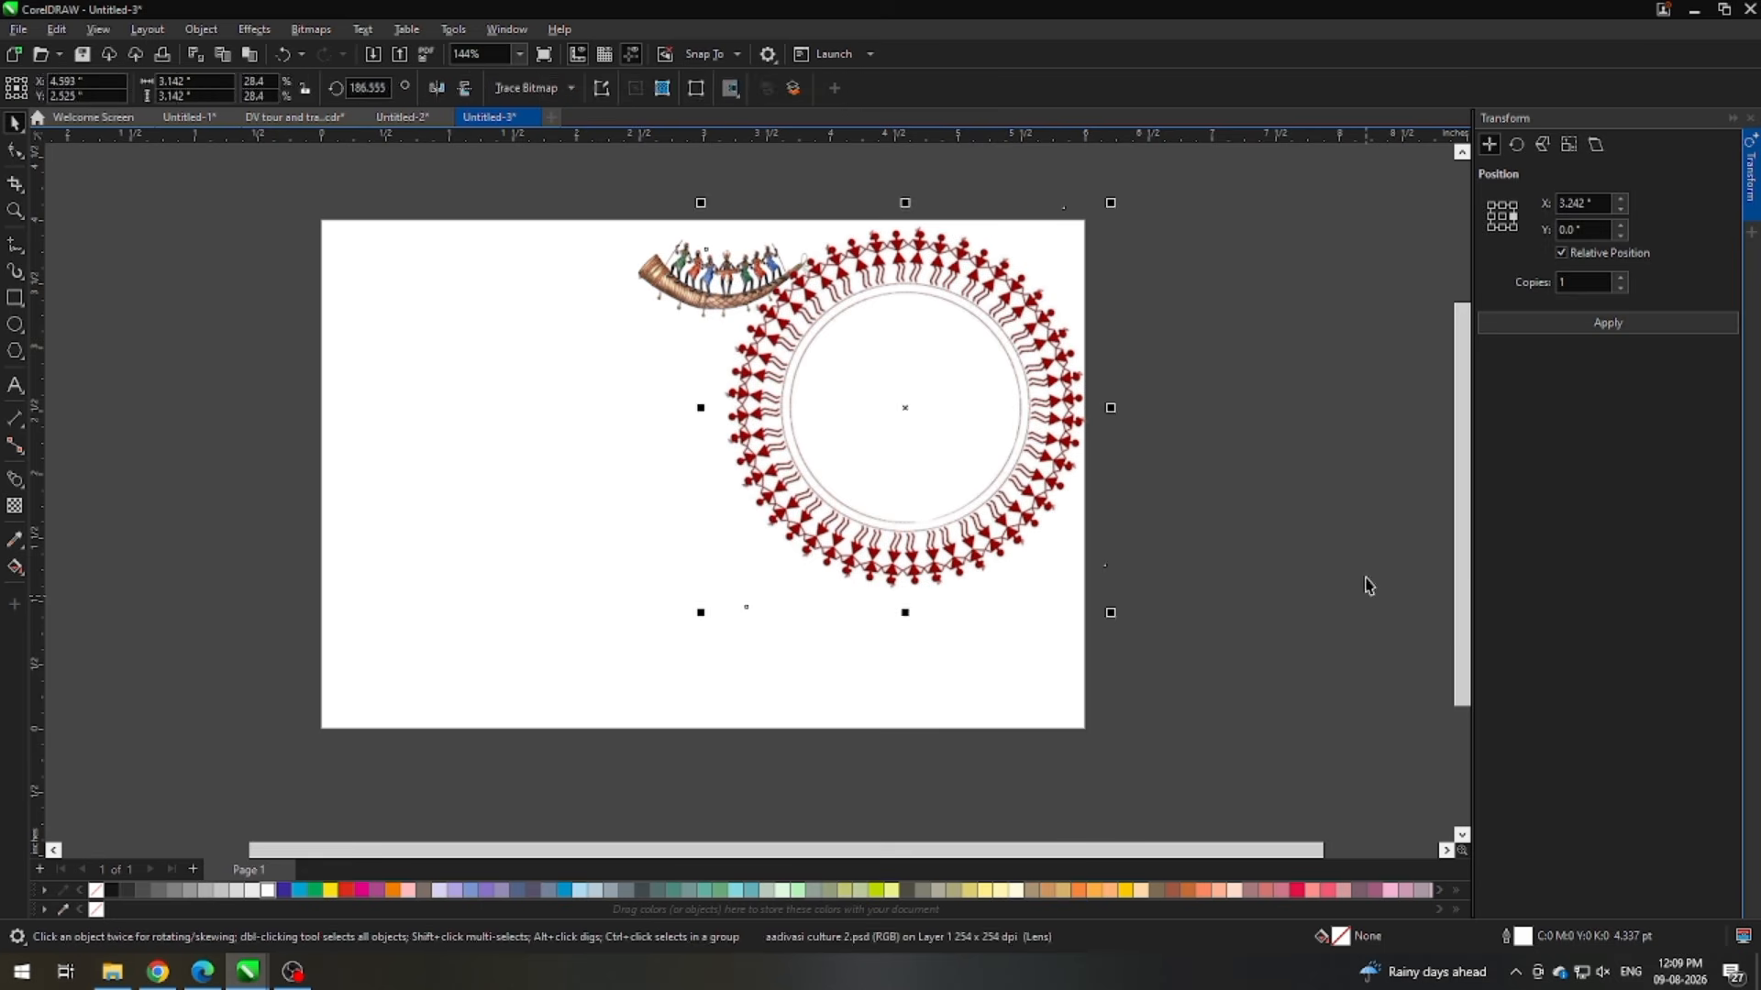
{"action": "left_click", "coordinate": [1339, 421]}
Step: Add the placeholder artistic text "CSFSDBGDFHGZH" in the page's lower left area and set its font to RAJ 69
{"action": "left_click", "coordinate": [14, 385]}
{"action": "left_click", "coordinate": [389, 578]}
{"action": "type", "text": "CSFSDBGDFHGZH"}
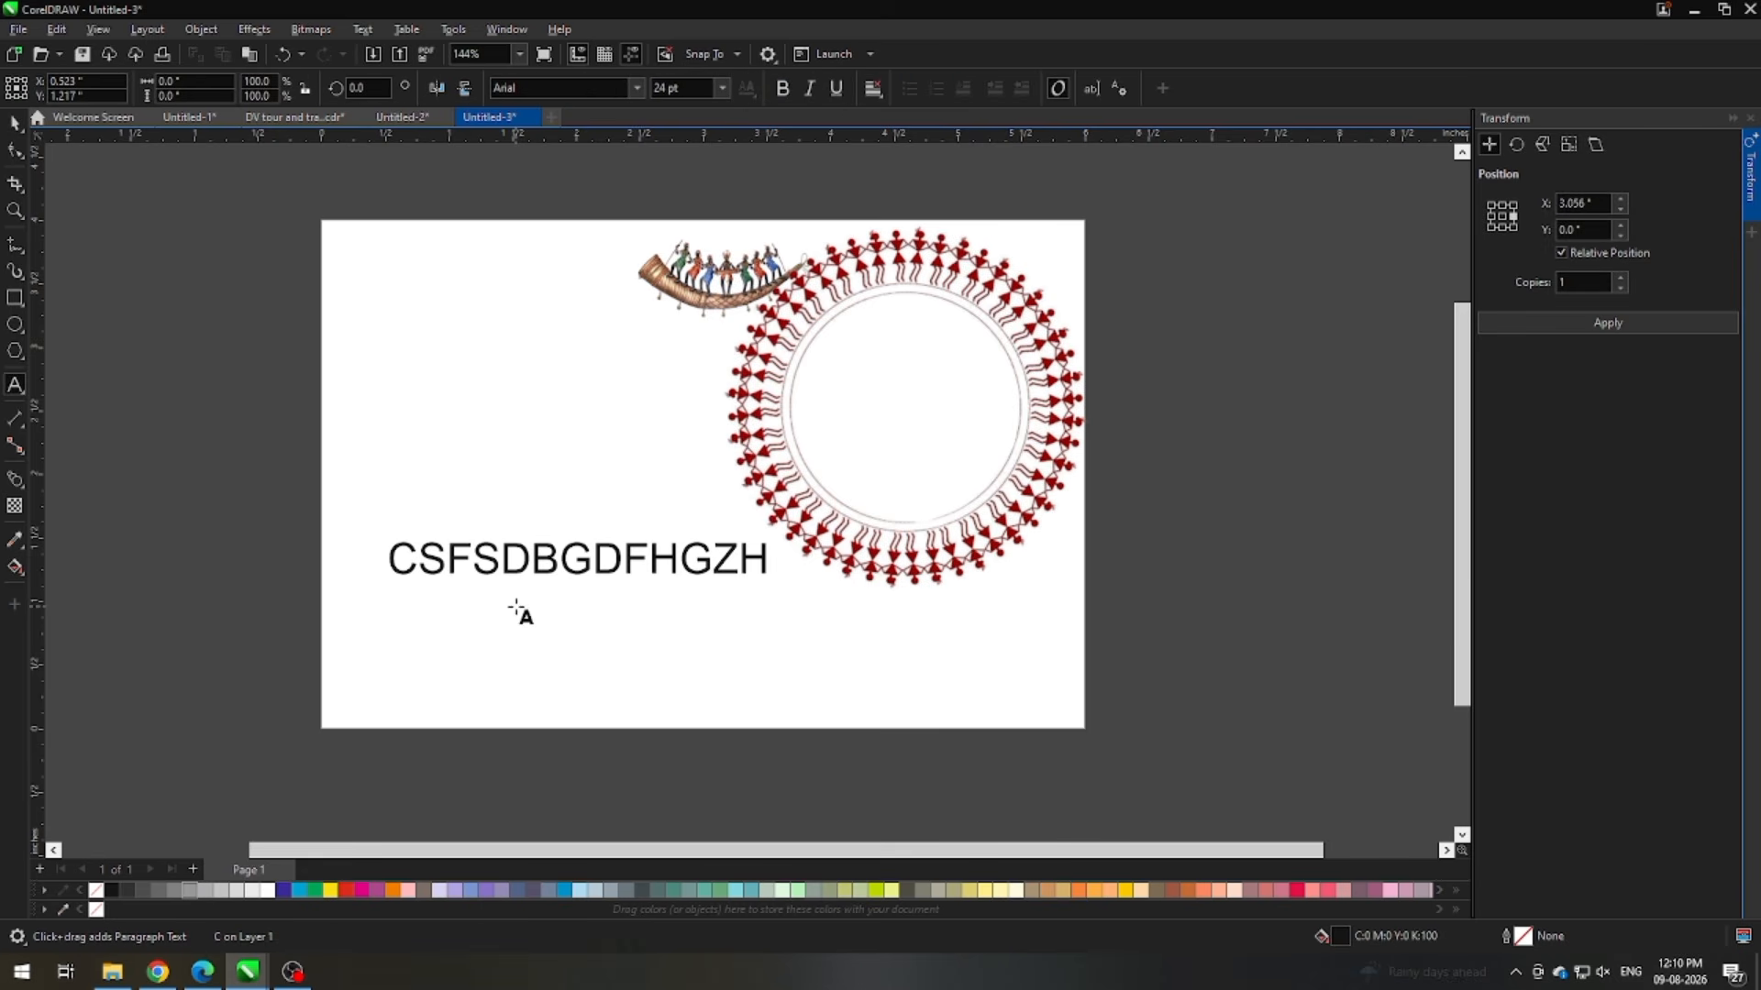
{"action": "key", "text": "ctrl+a"}
{"action": "left_click", "coordinate": [636, 88]}
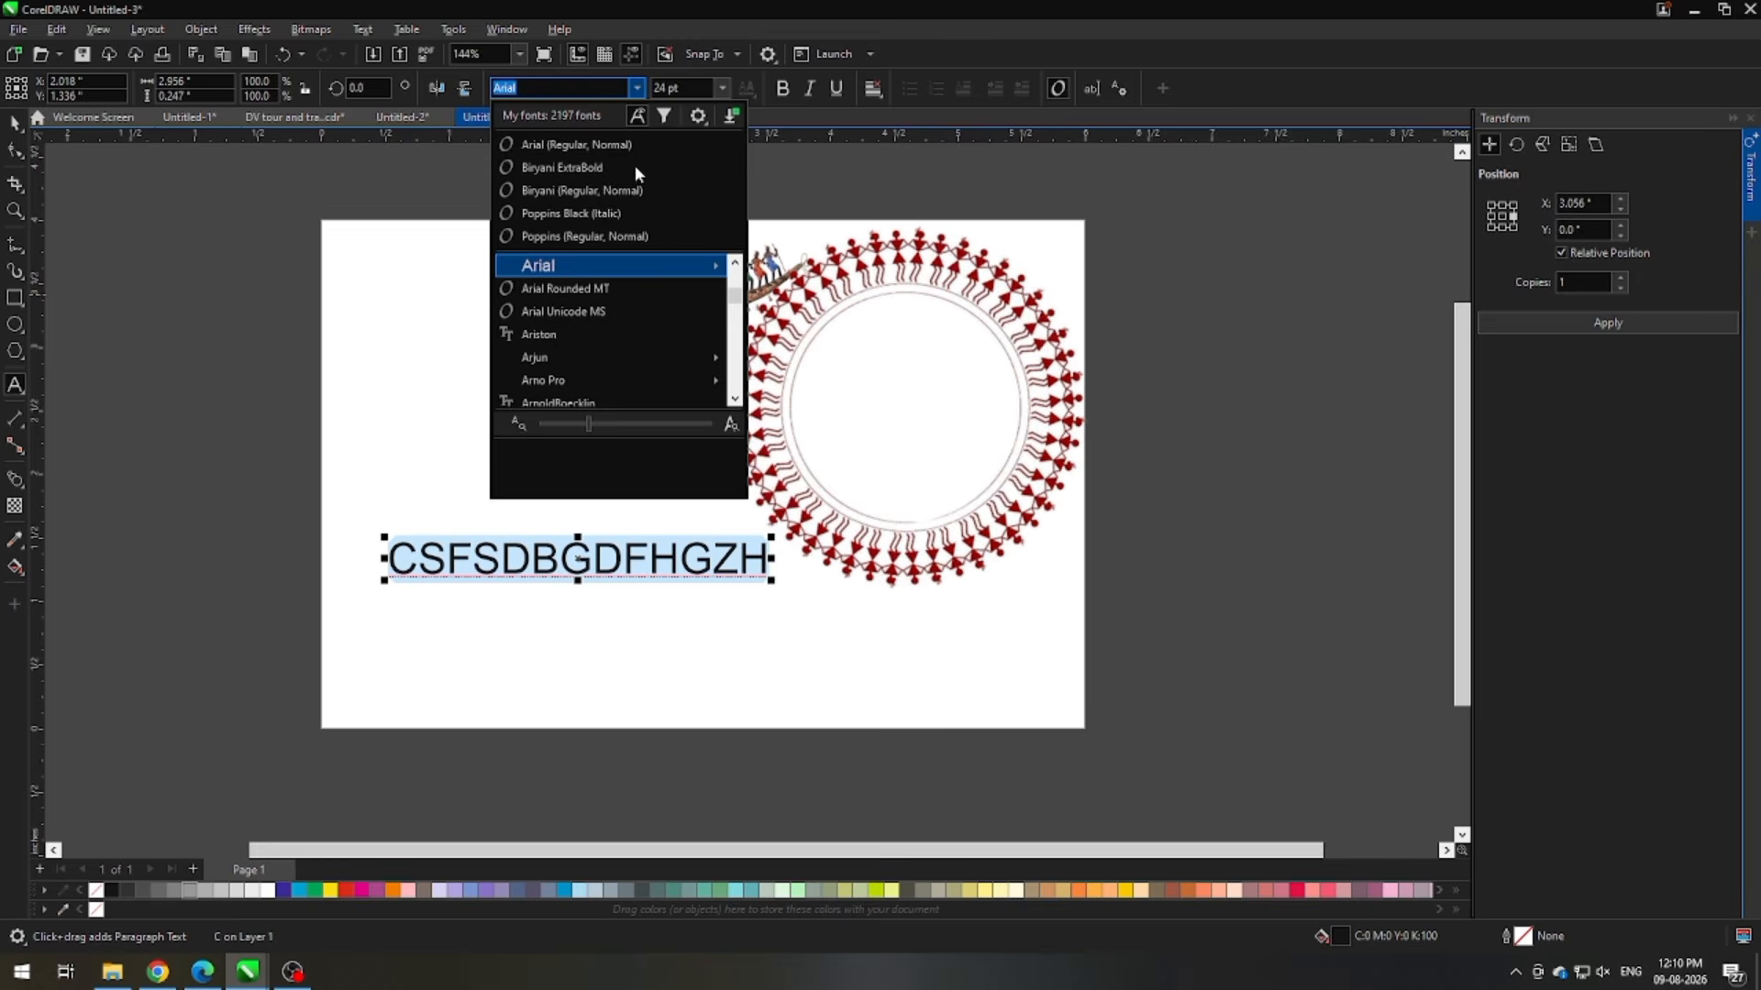
{"action": "type", "text": "RAJ"}
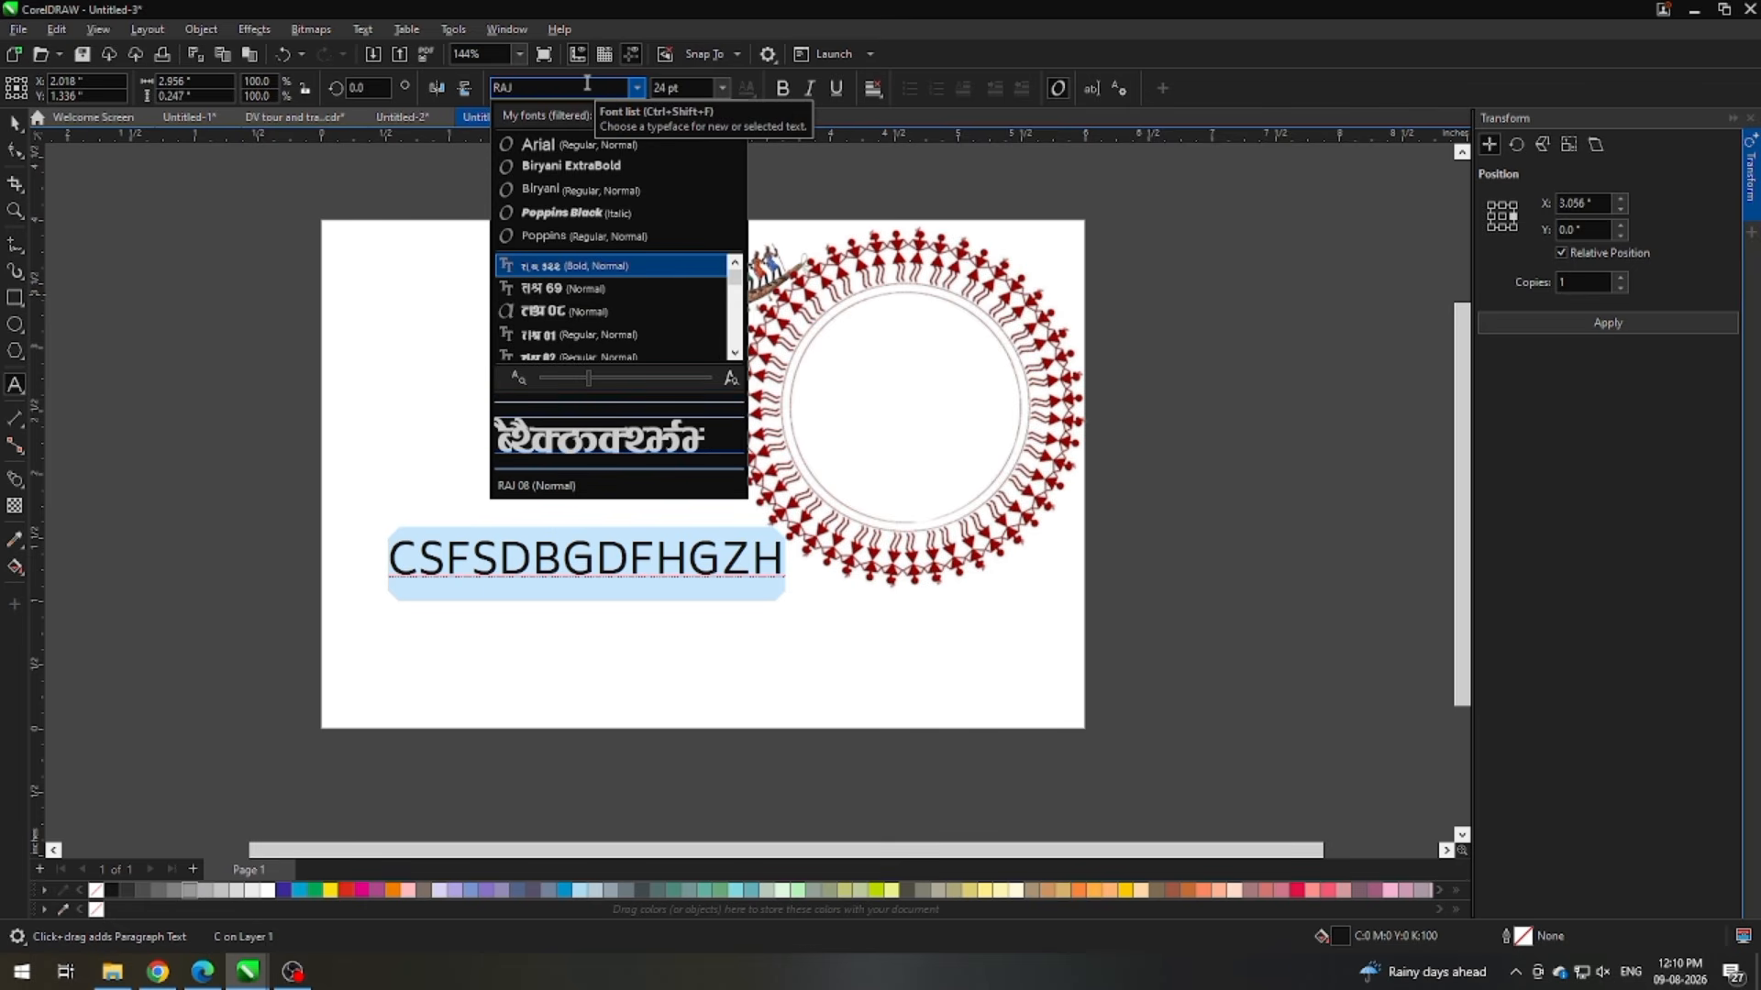
{"action": "key", "text": "Down"}
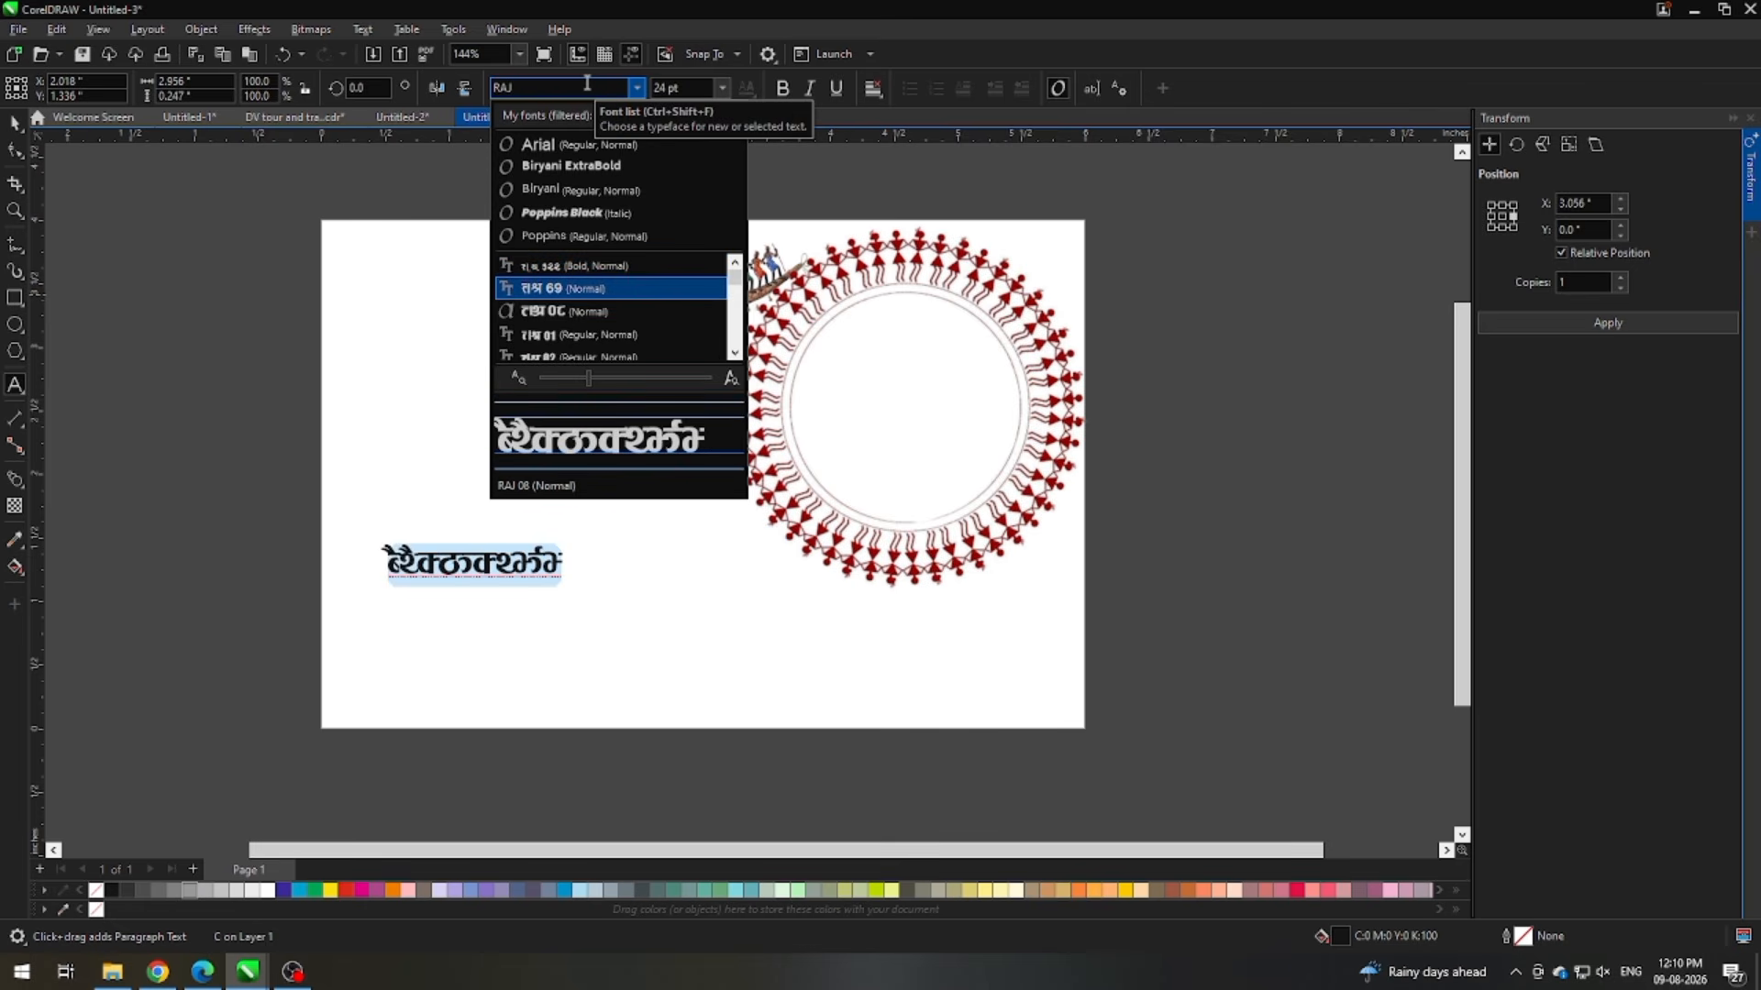
{"action": "key", "text": "Return"}
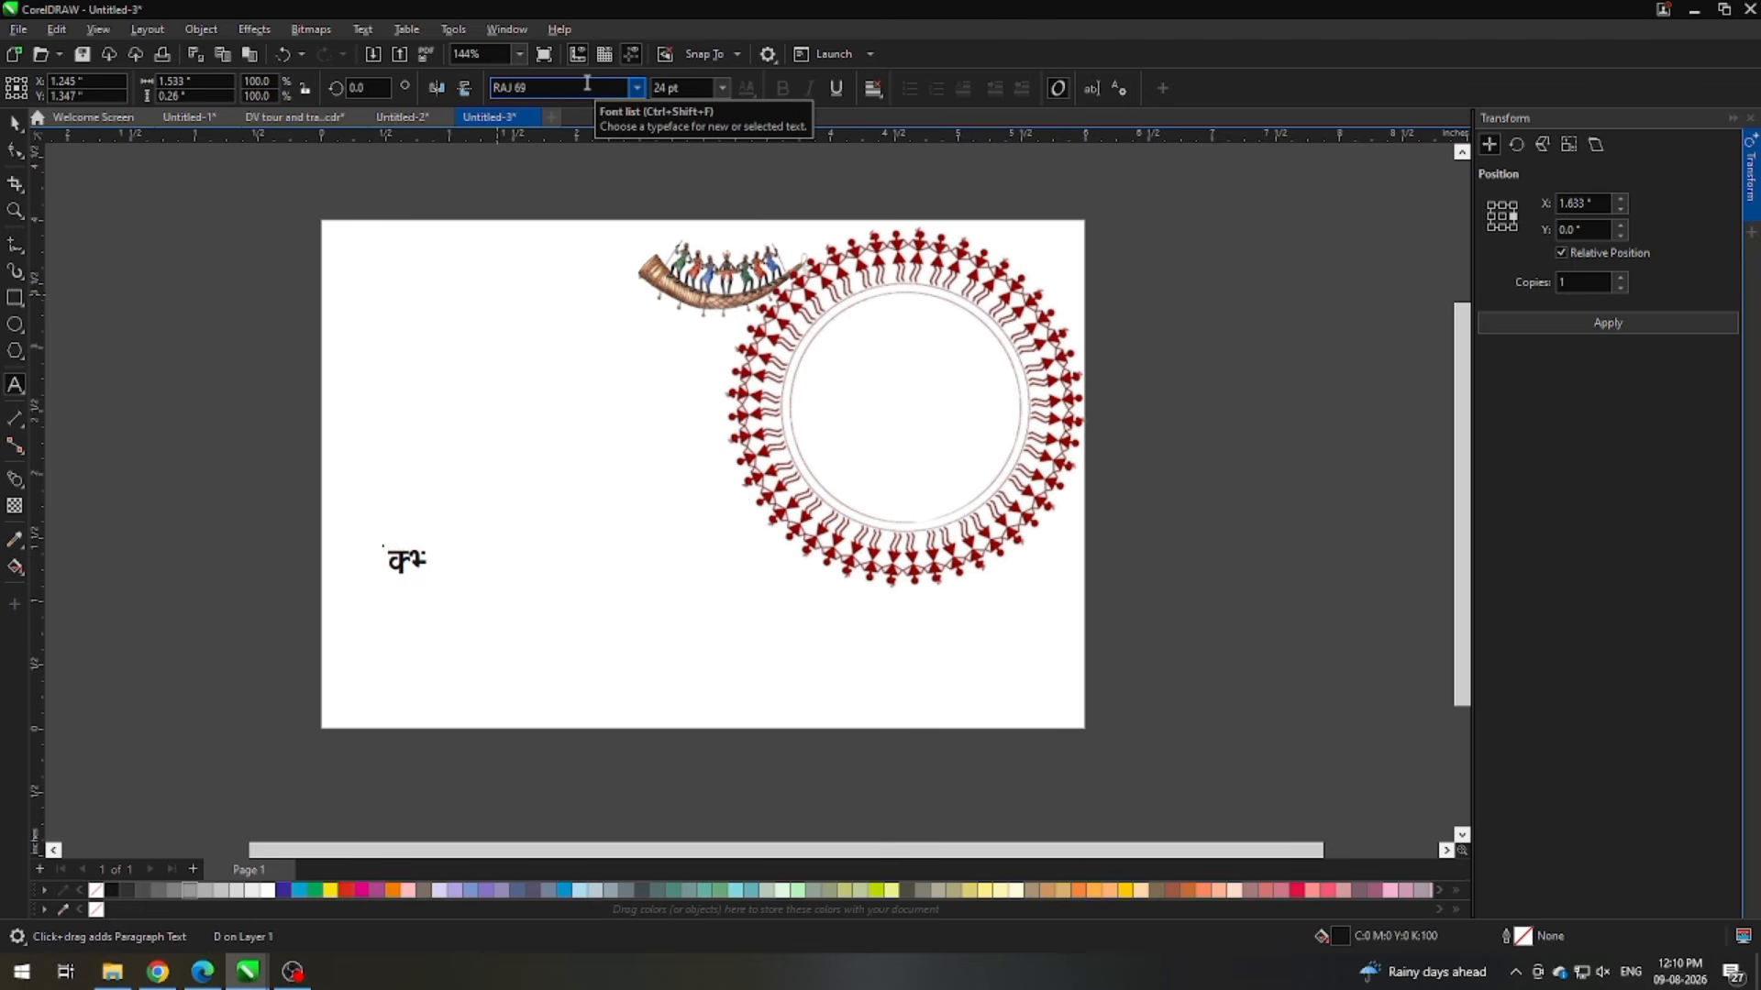
Step: Replace the placeholder with the Hindi line "की आप सभी क्षेत्र वासियों को"
{"action": "type", "text": "dh vki l"}
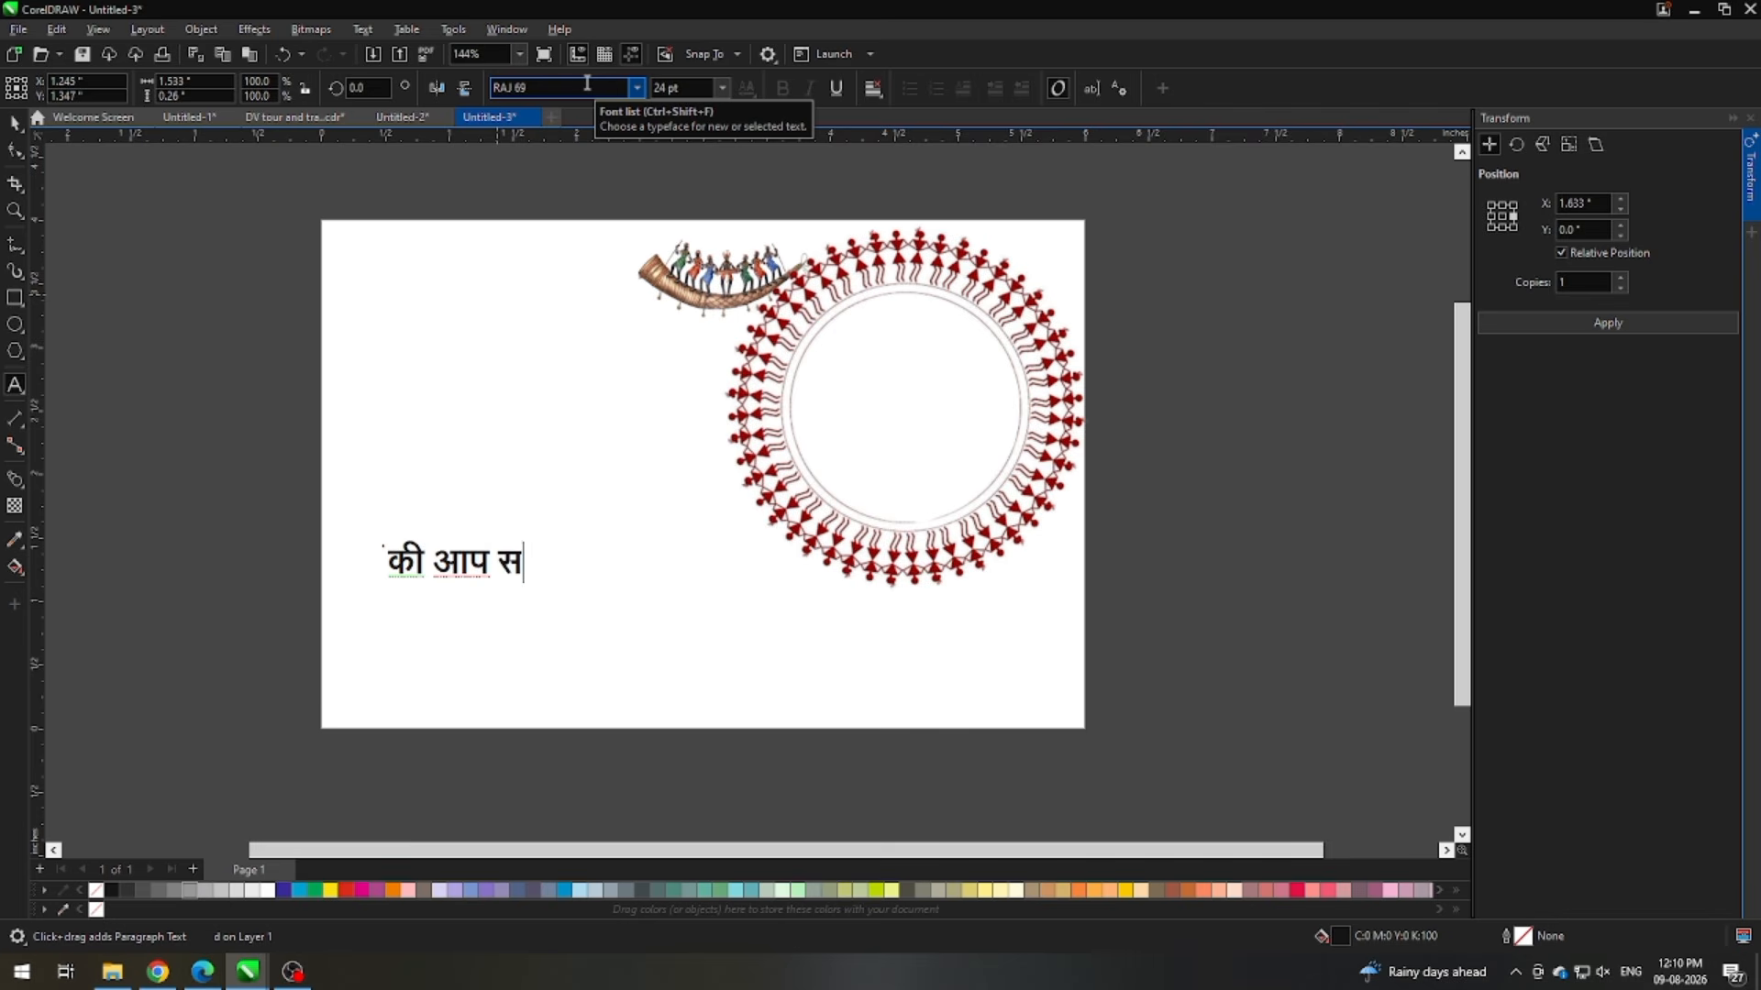
{"action": "type", "text": "H"}
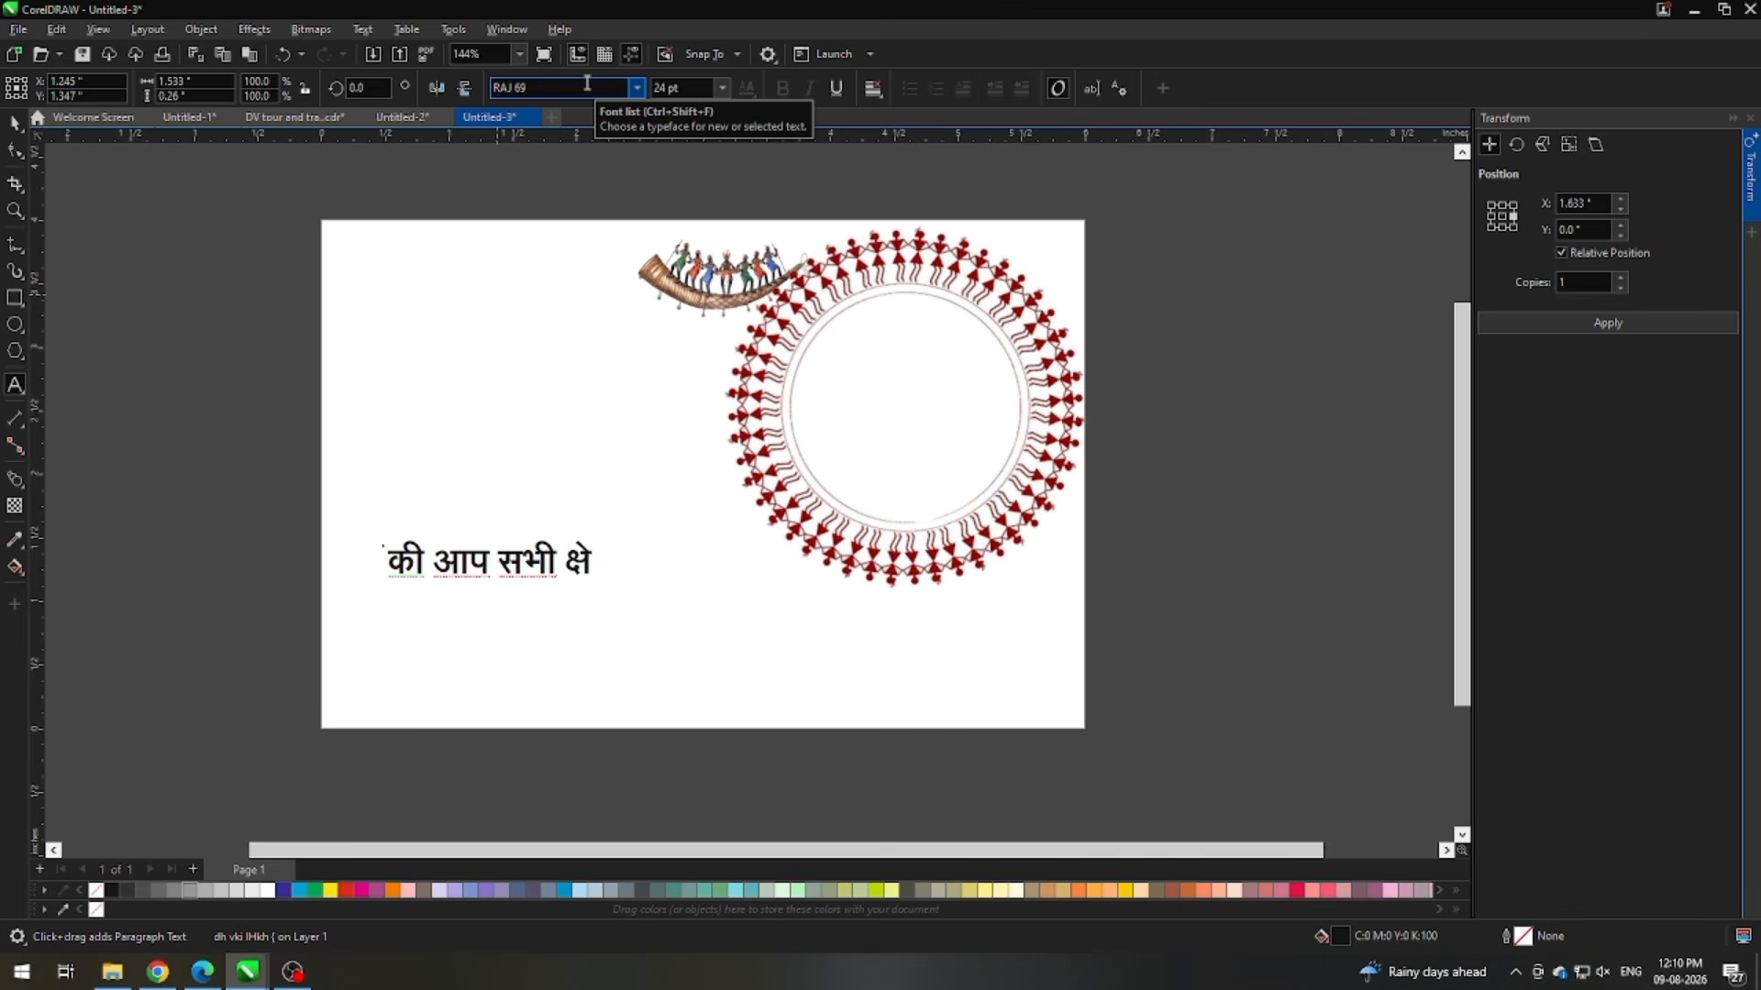
{"action": "type", "text": "kh {ks= okfl;"}
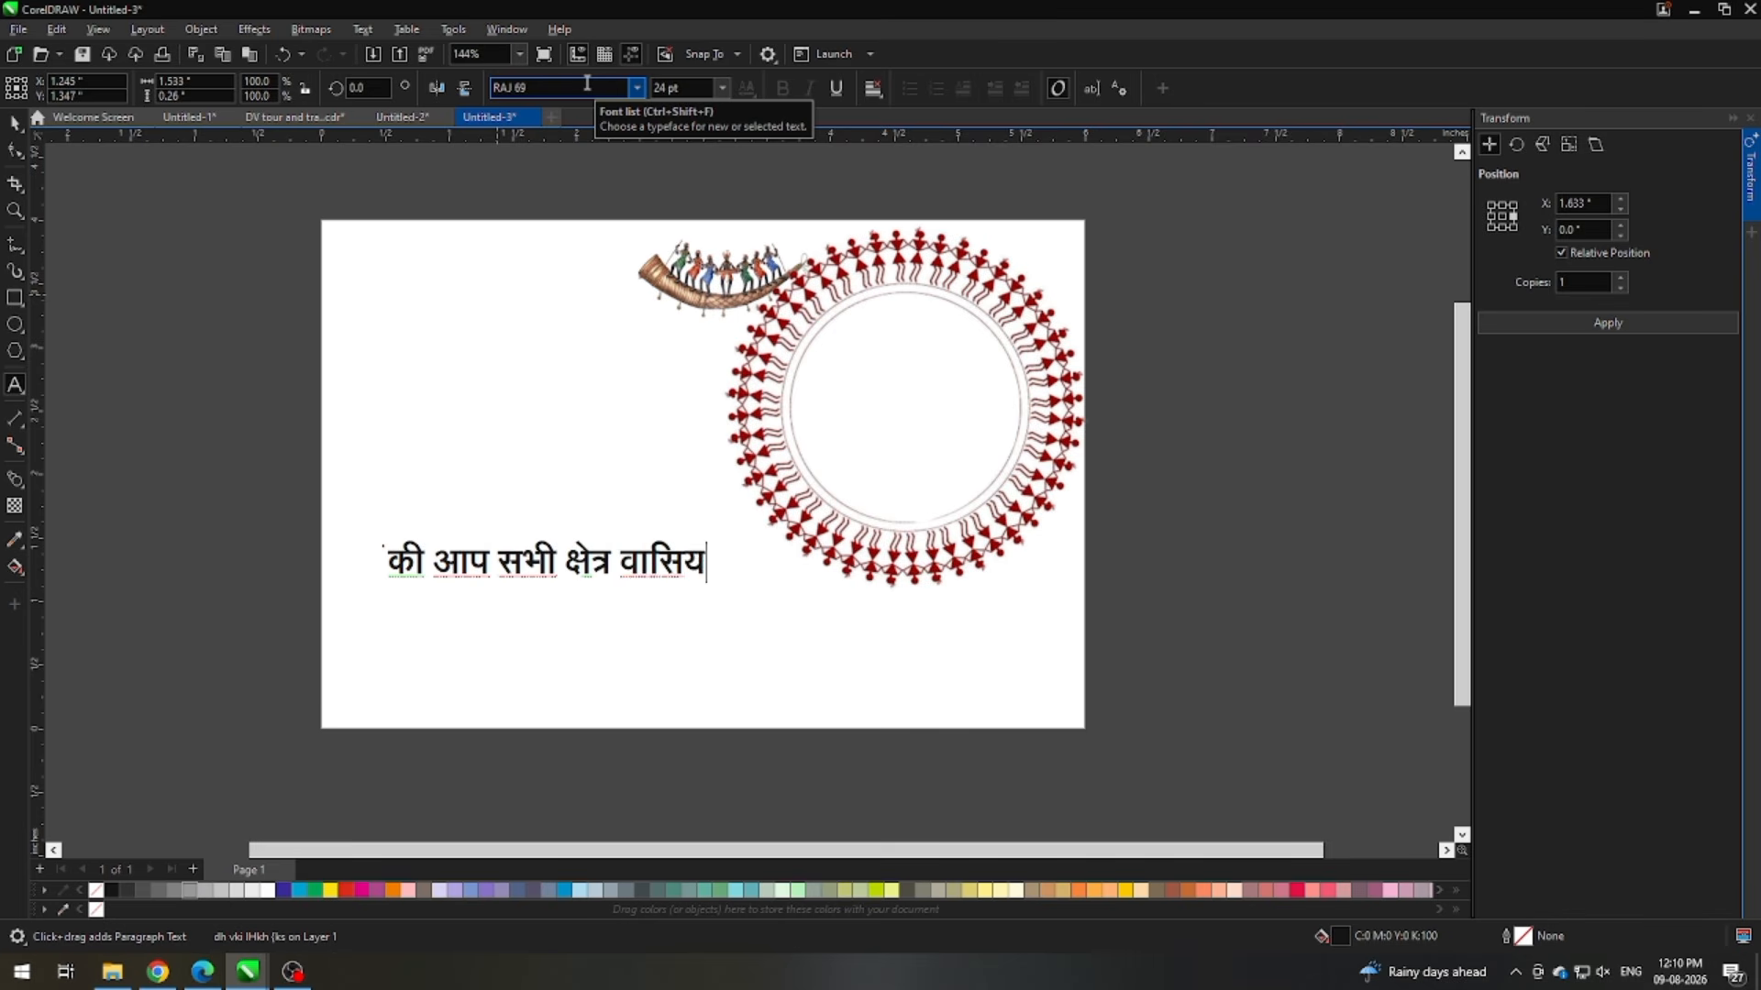
{"action": "key", "text": "BackSpace"}
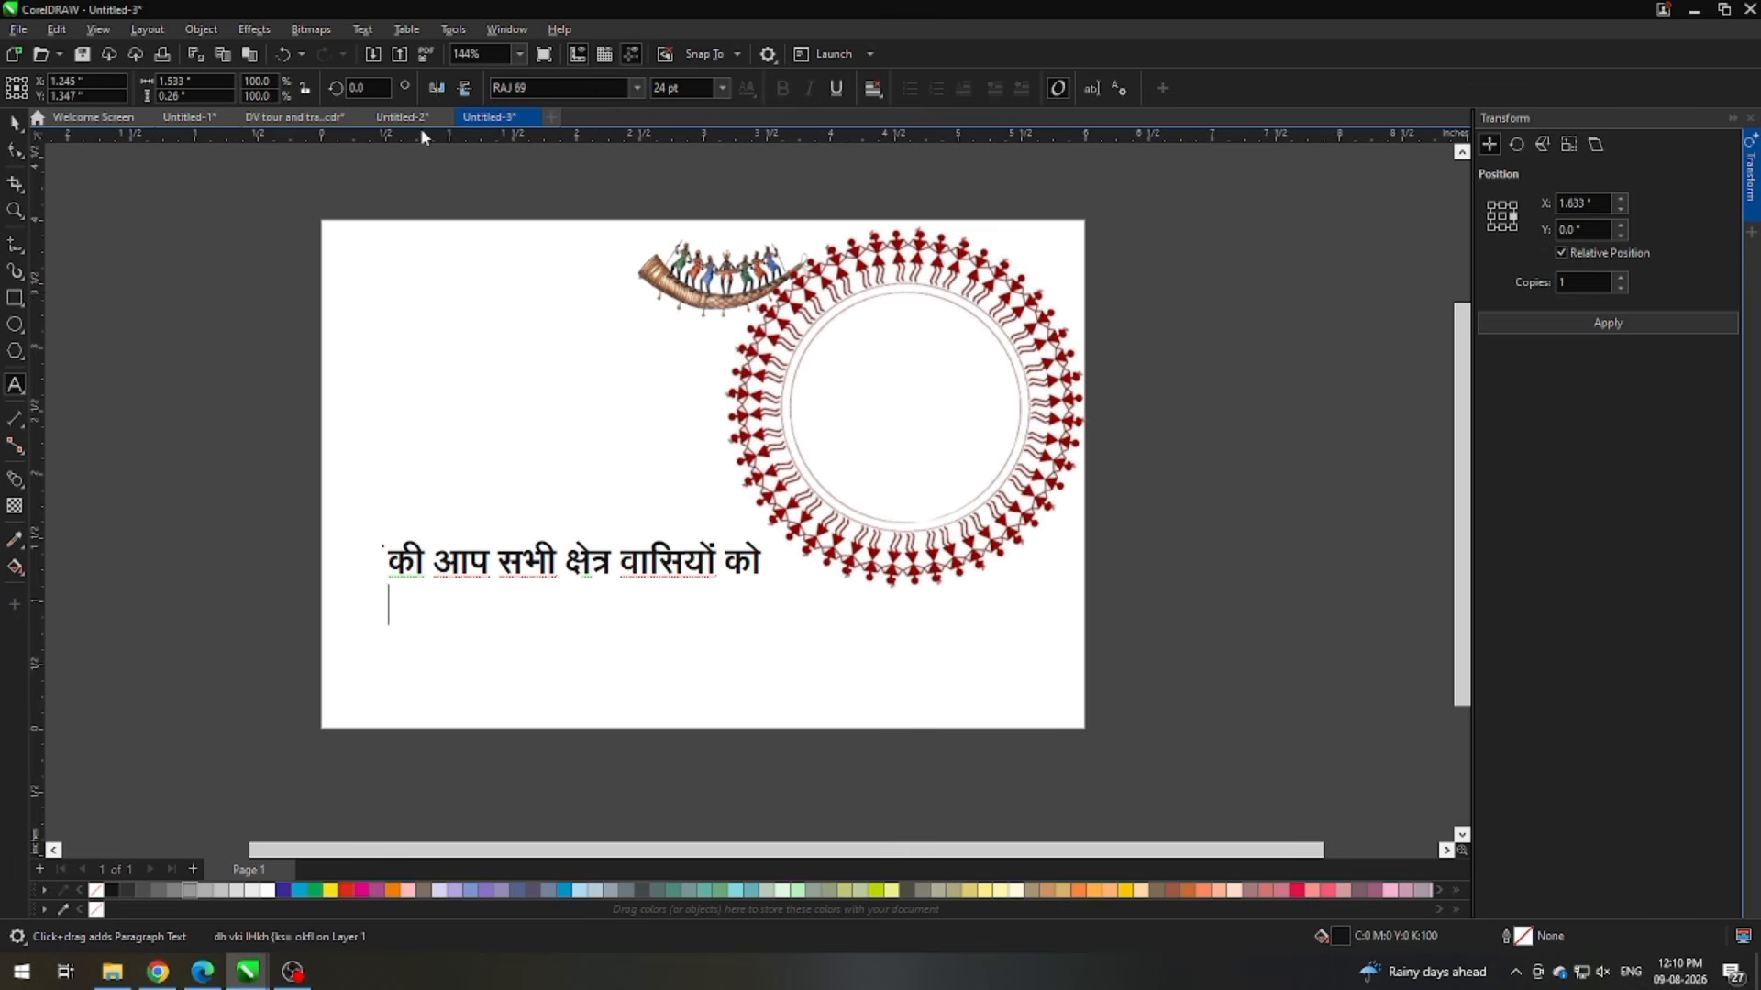
Step: Start a second line under the greeting text with the words "हार्दिक बधाई एवं"
{"action": "left_click", "coordinate": [652, 563]}
{"action": "scroll", "coordinate": [735, 560], "scroll_direction": "up", "scroll_amount": 4}
{"action": "left_click", "coordinate": [770, 570]}
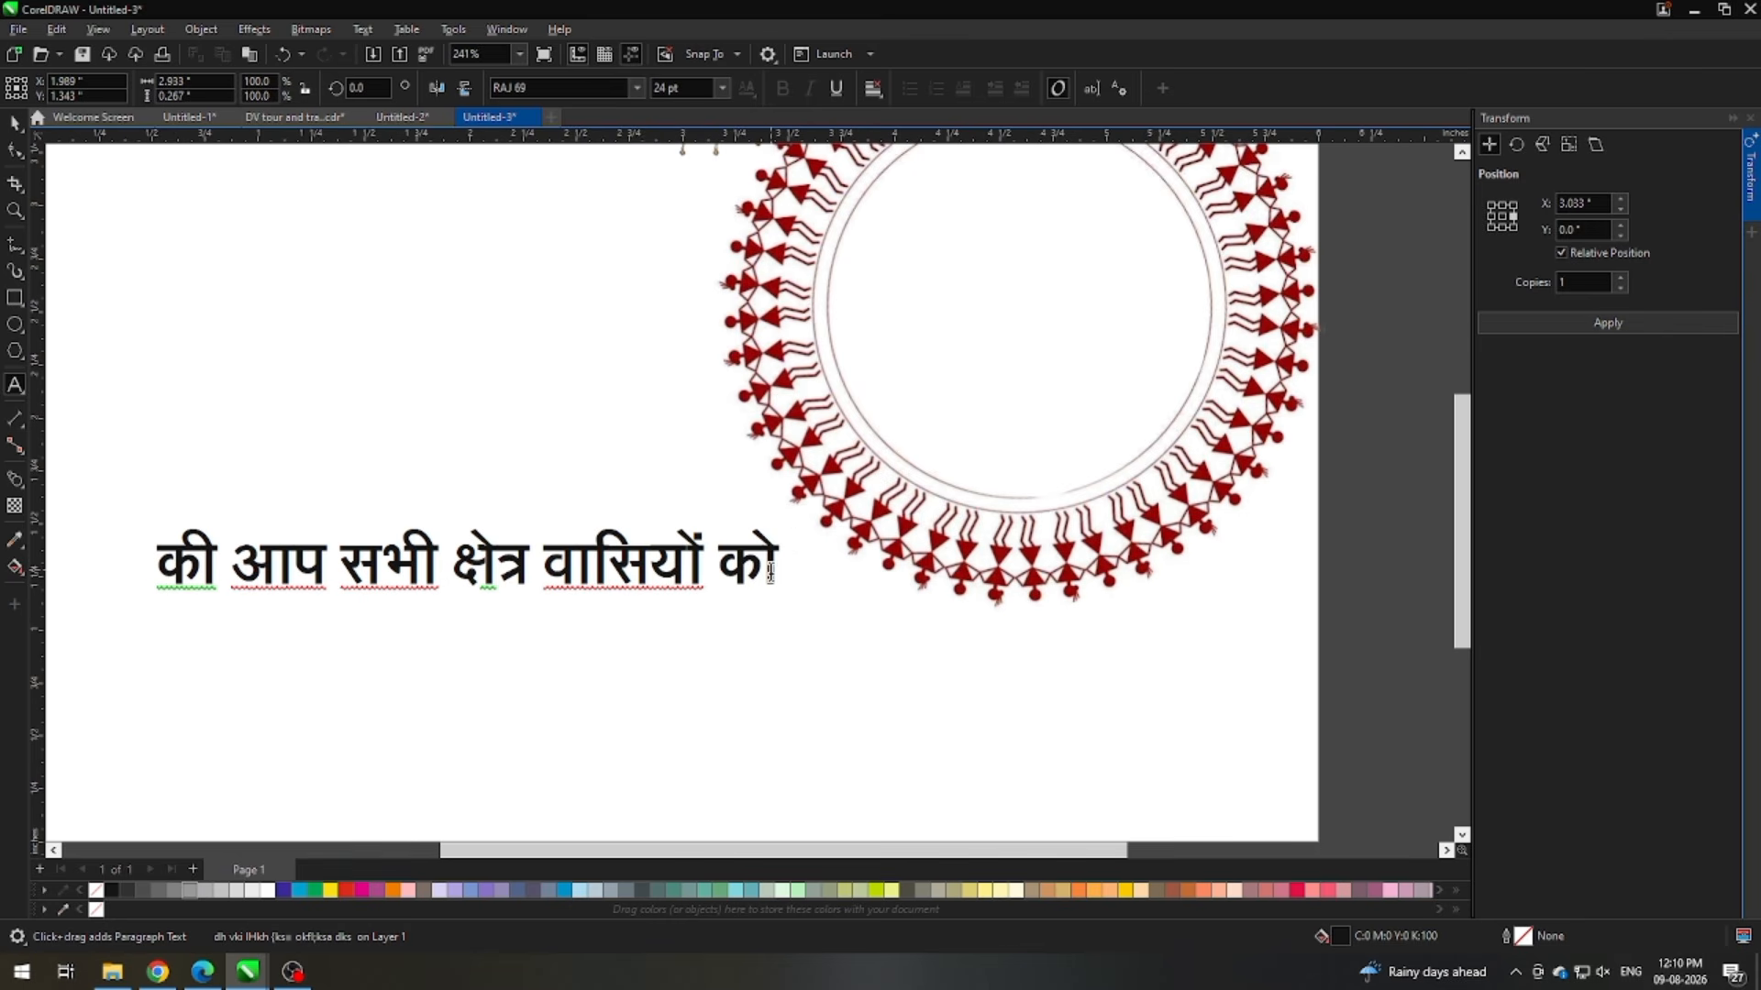
{"action": "key", "text": "Return"}
{"action": "type", "text": "gk"}
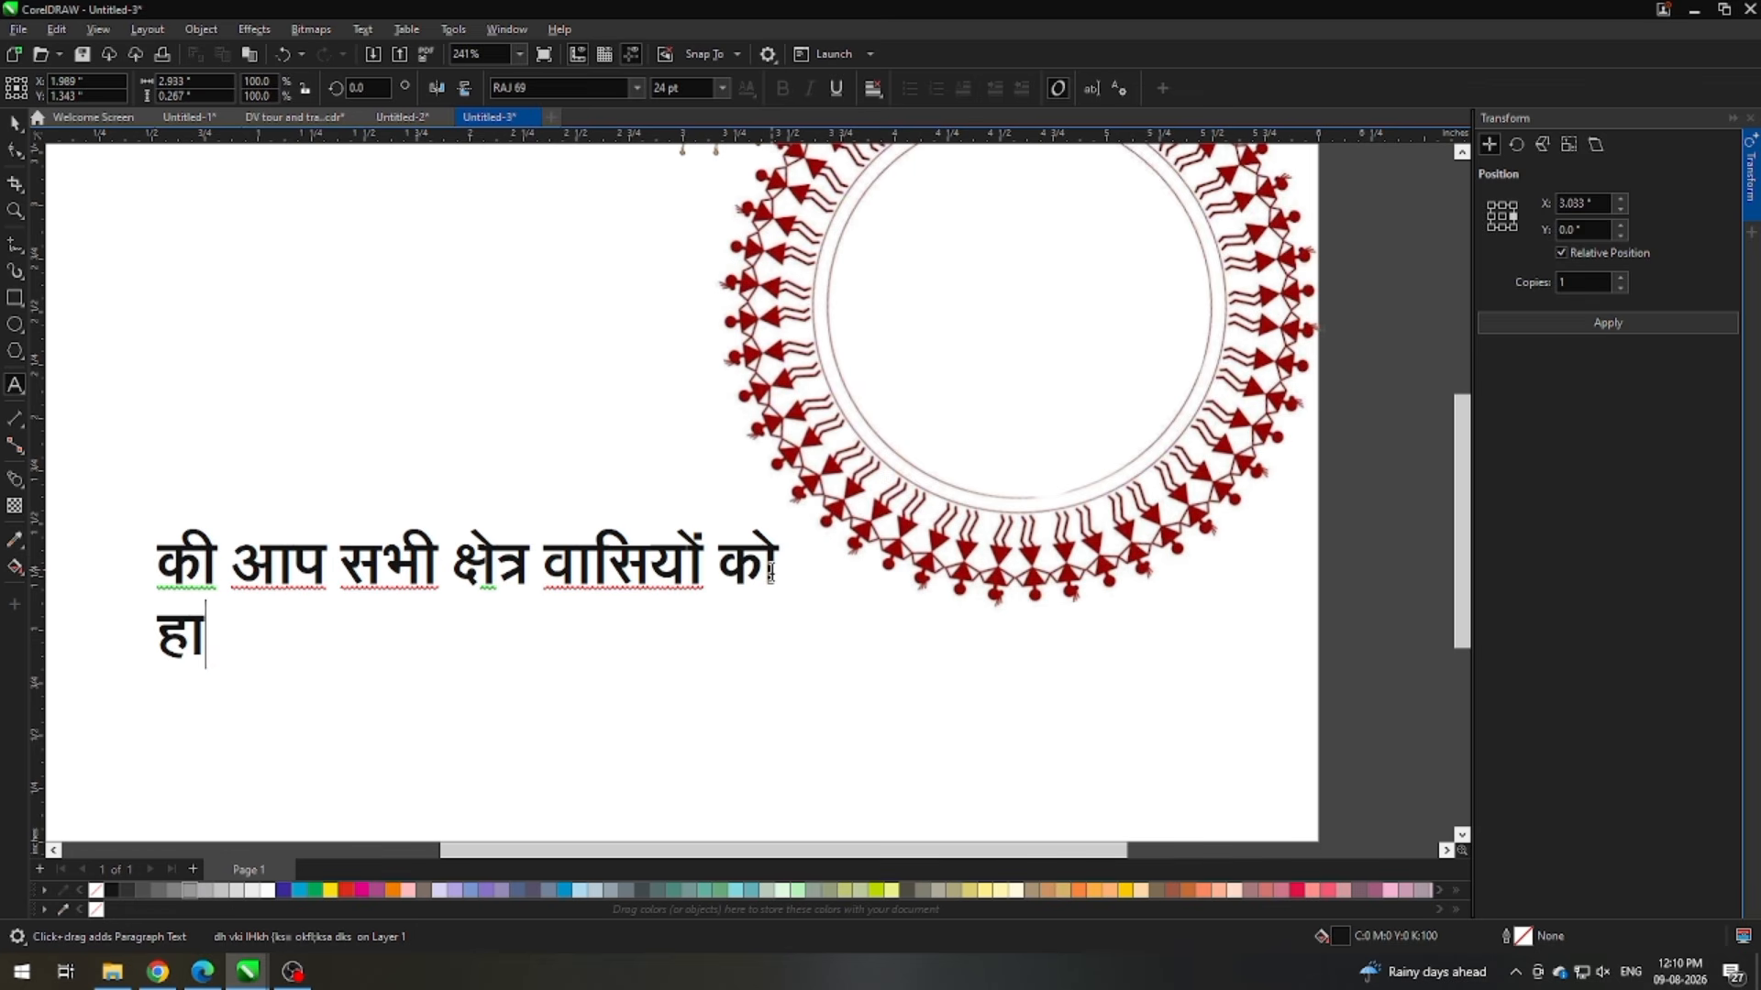
{"action": "type", "text": "fnZd c"}
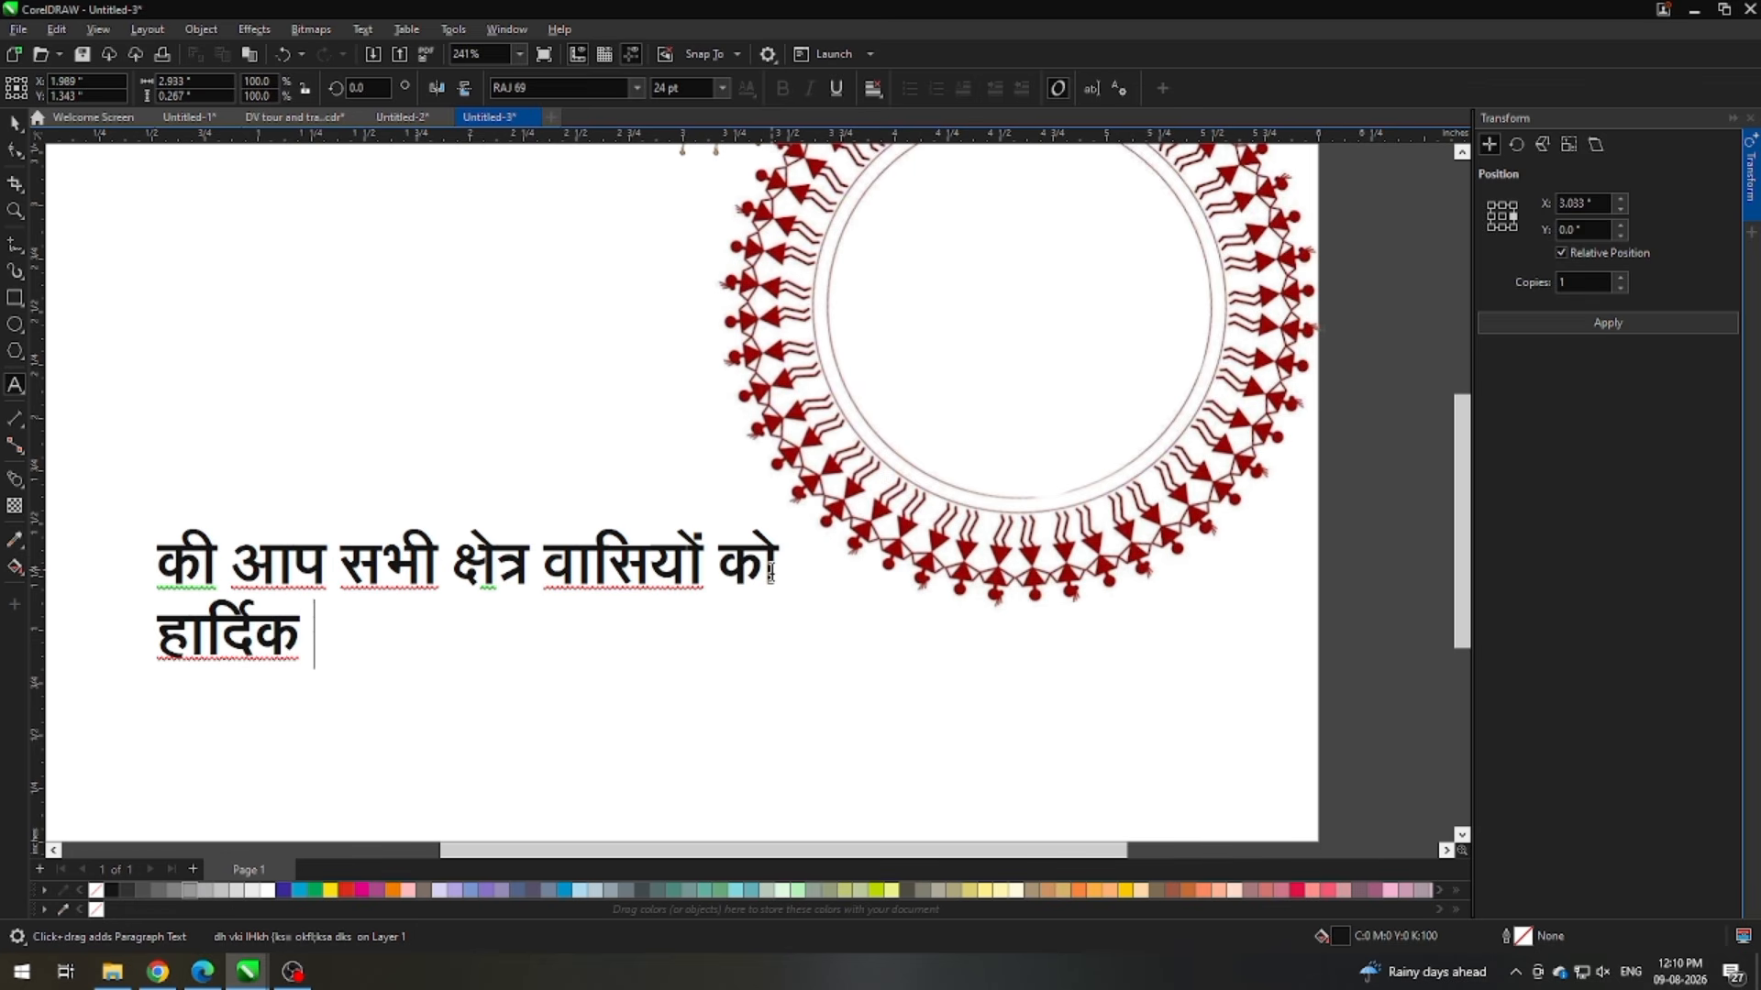
{"action": "type", "text": "/kbn"}
{"action": "key", "text": "BackSpace"}
{"action": "type", "text": "Z ,"}
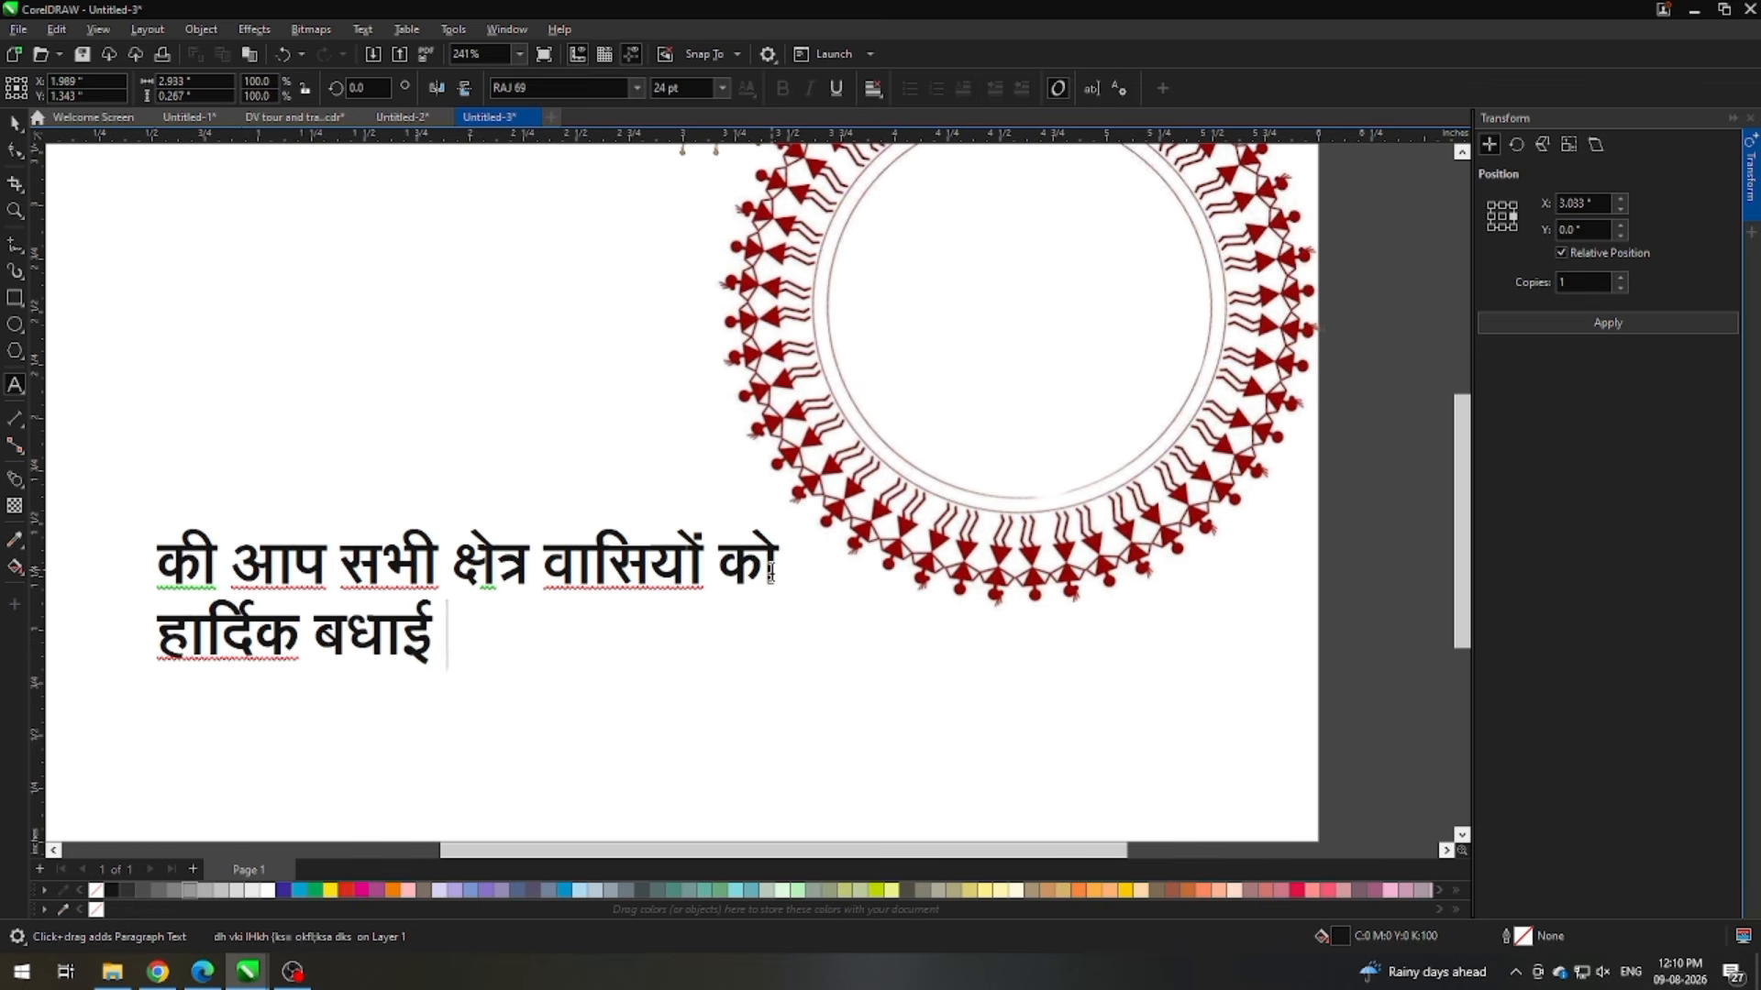
{"action": "type", "text": "oa"}
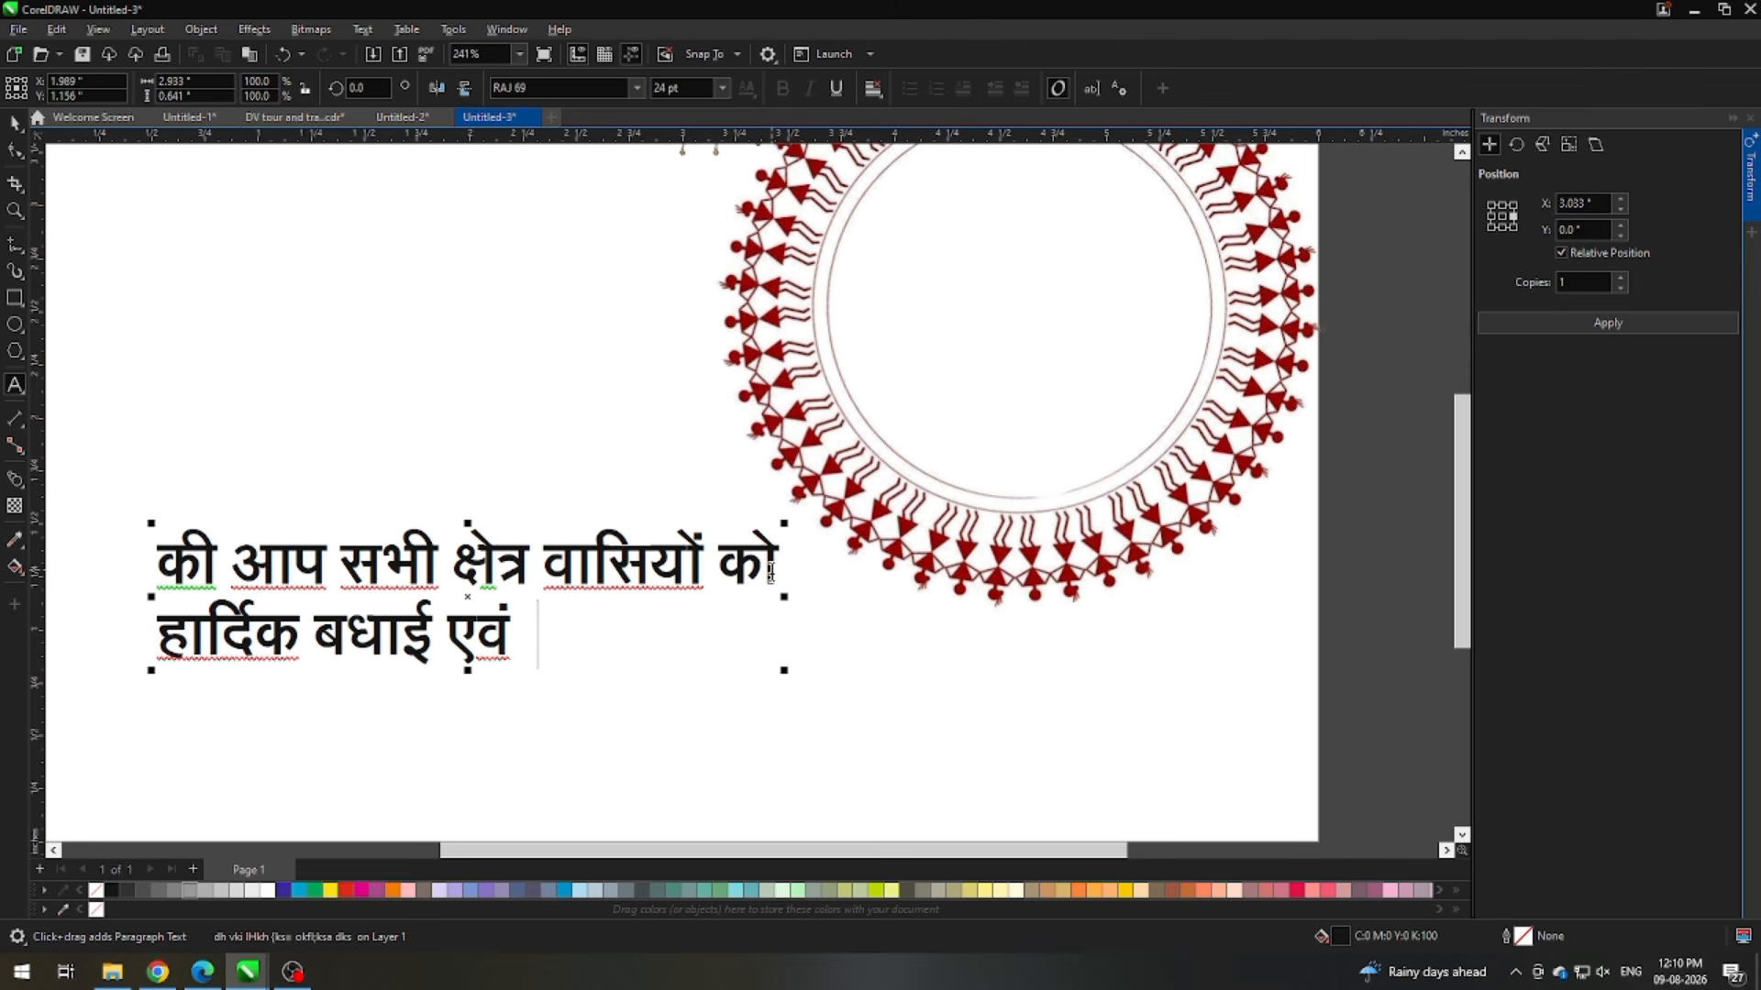
Step: Complete the greeting's second line with the word "शुभकामंनाए", correcting the mistyped characters
{"action": "type", "text": "A"}
{"action": "key", "text": "BackSpace"}
{"action": "type", "text": "'q"}
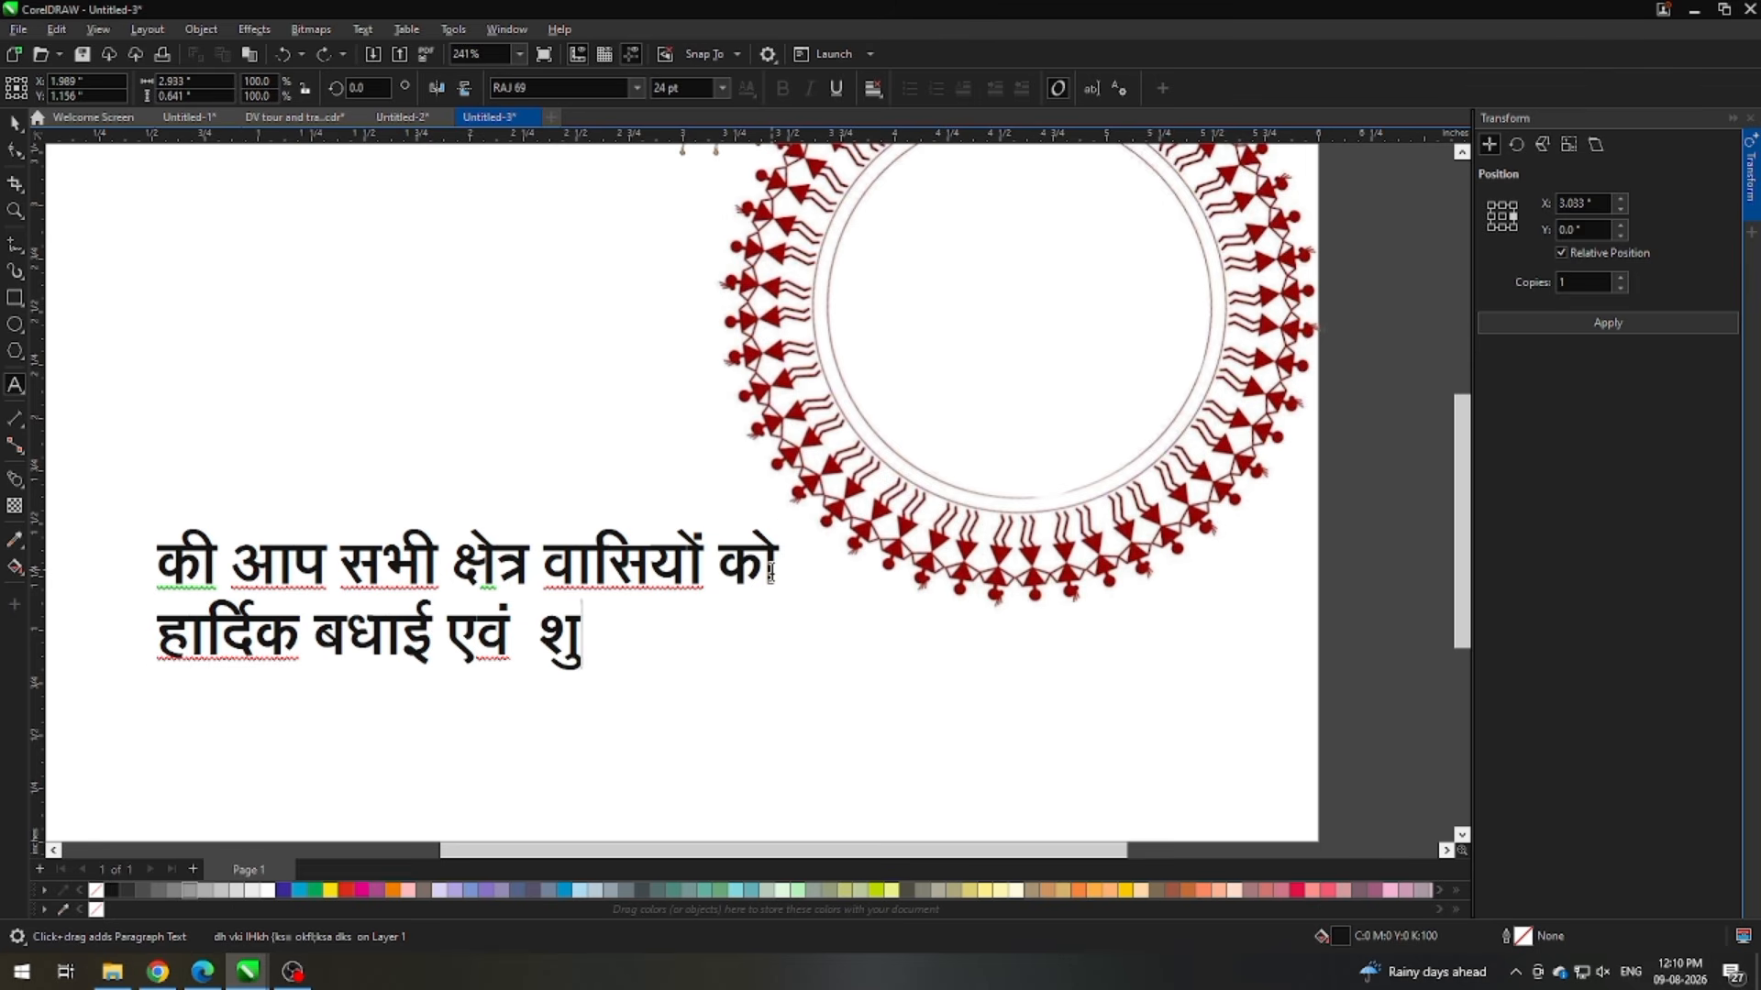
{"action": "type", "text": "Hkdk"}
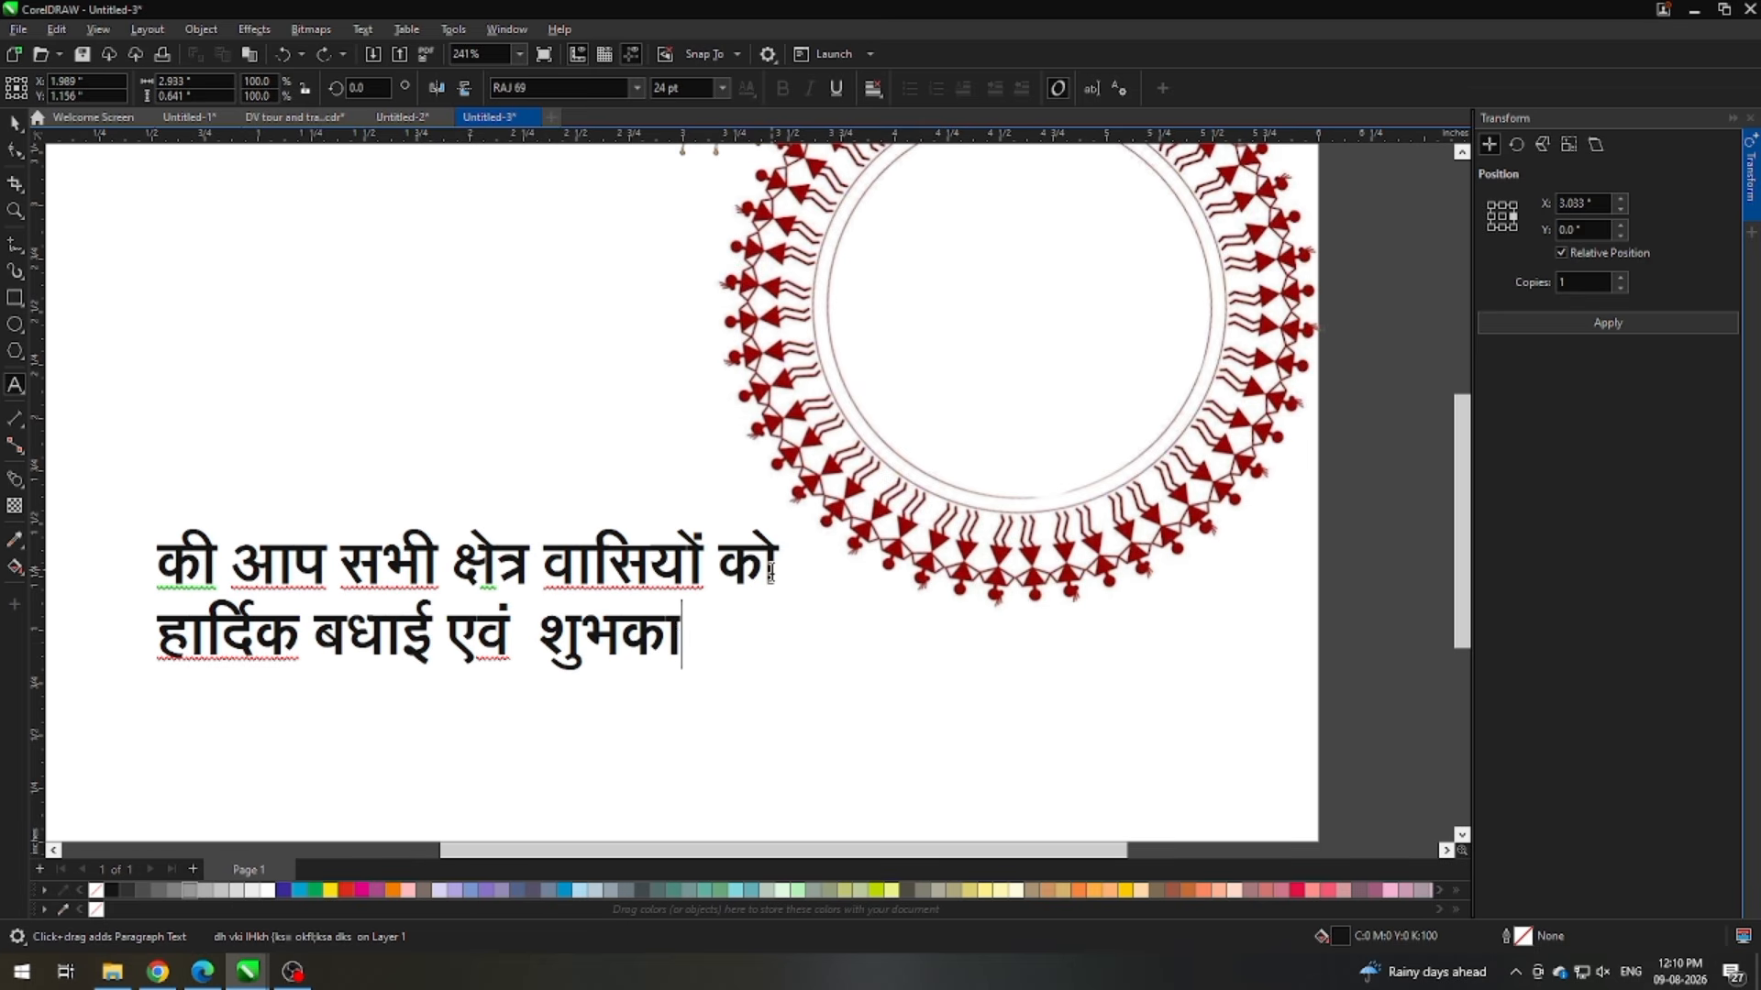
{"action": "type", "text": "eai"}
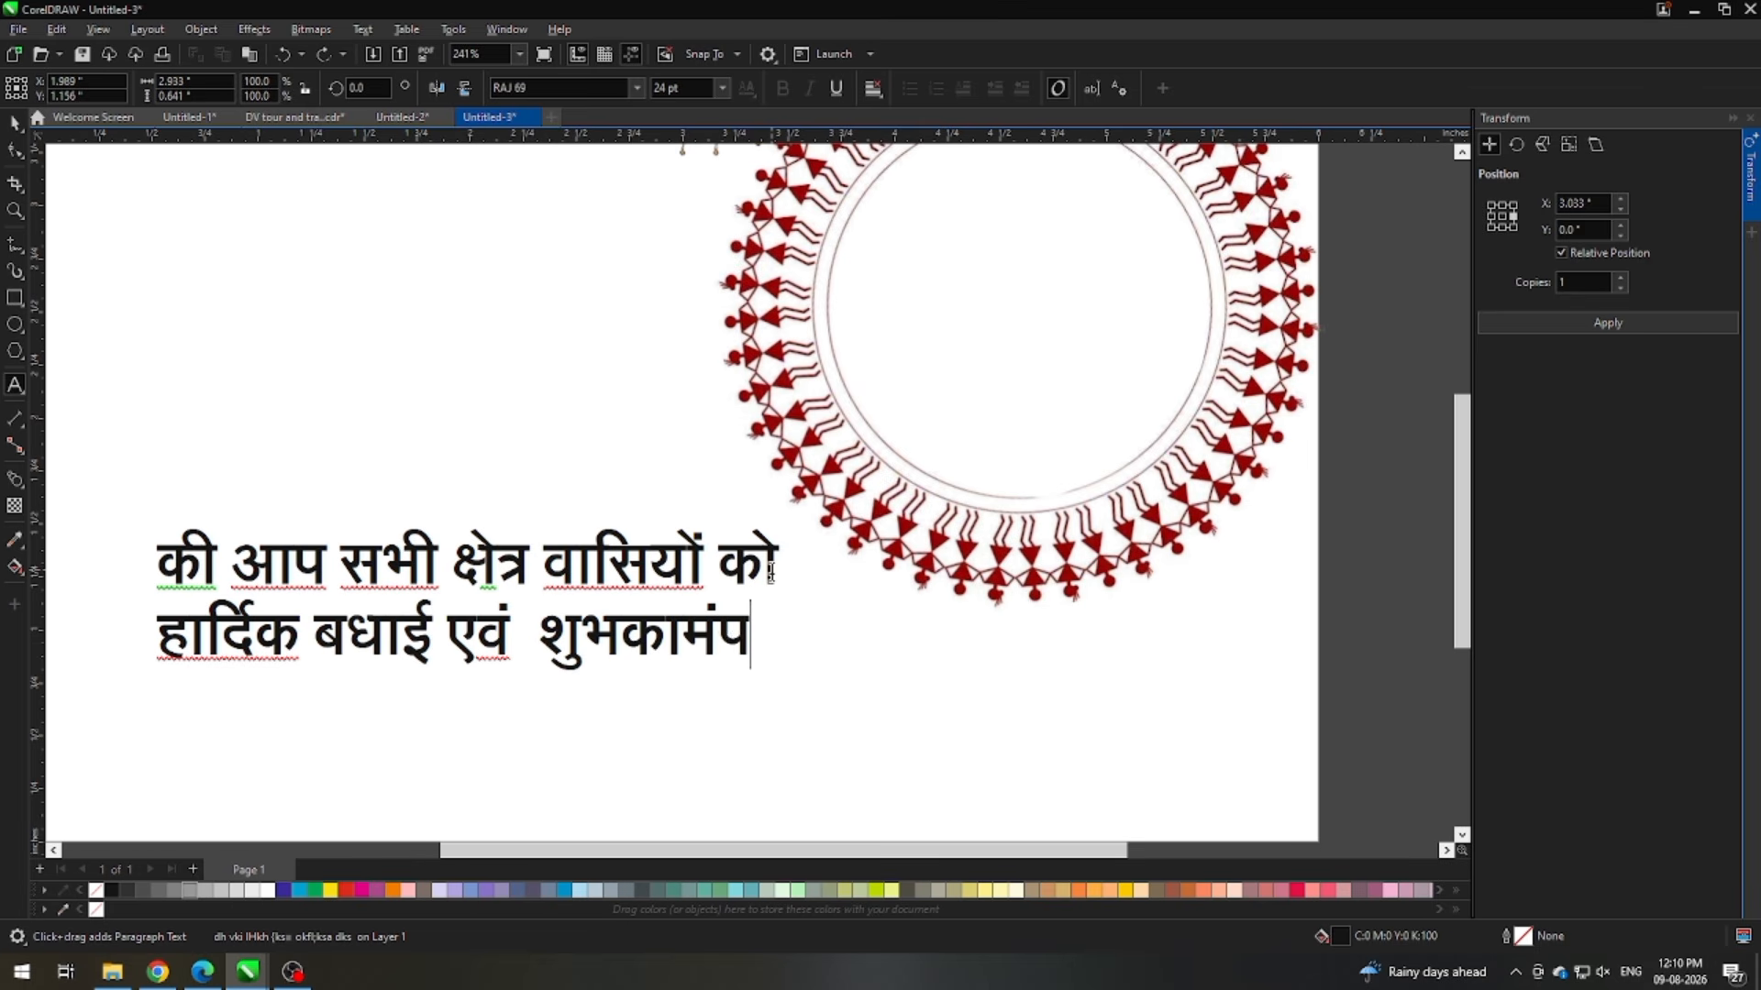
{"action": "key", "text": "BackSpace"}
{"action": "type", "text": "ul"}
{"action": "key", "text": "BackSpace"}
{"action": "type", "text": "K<"}
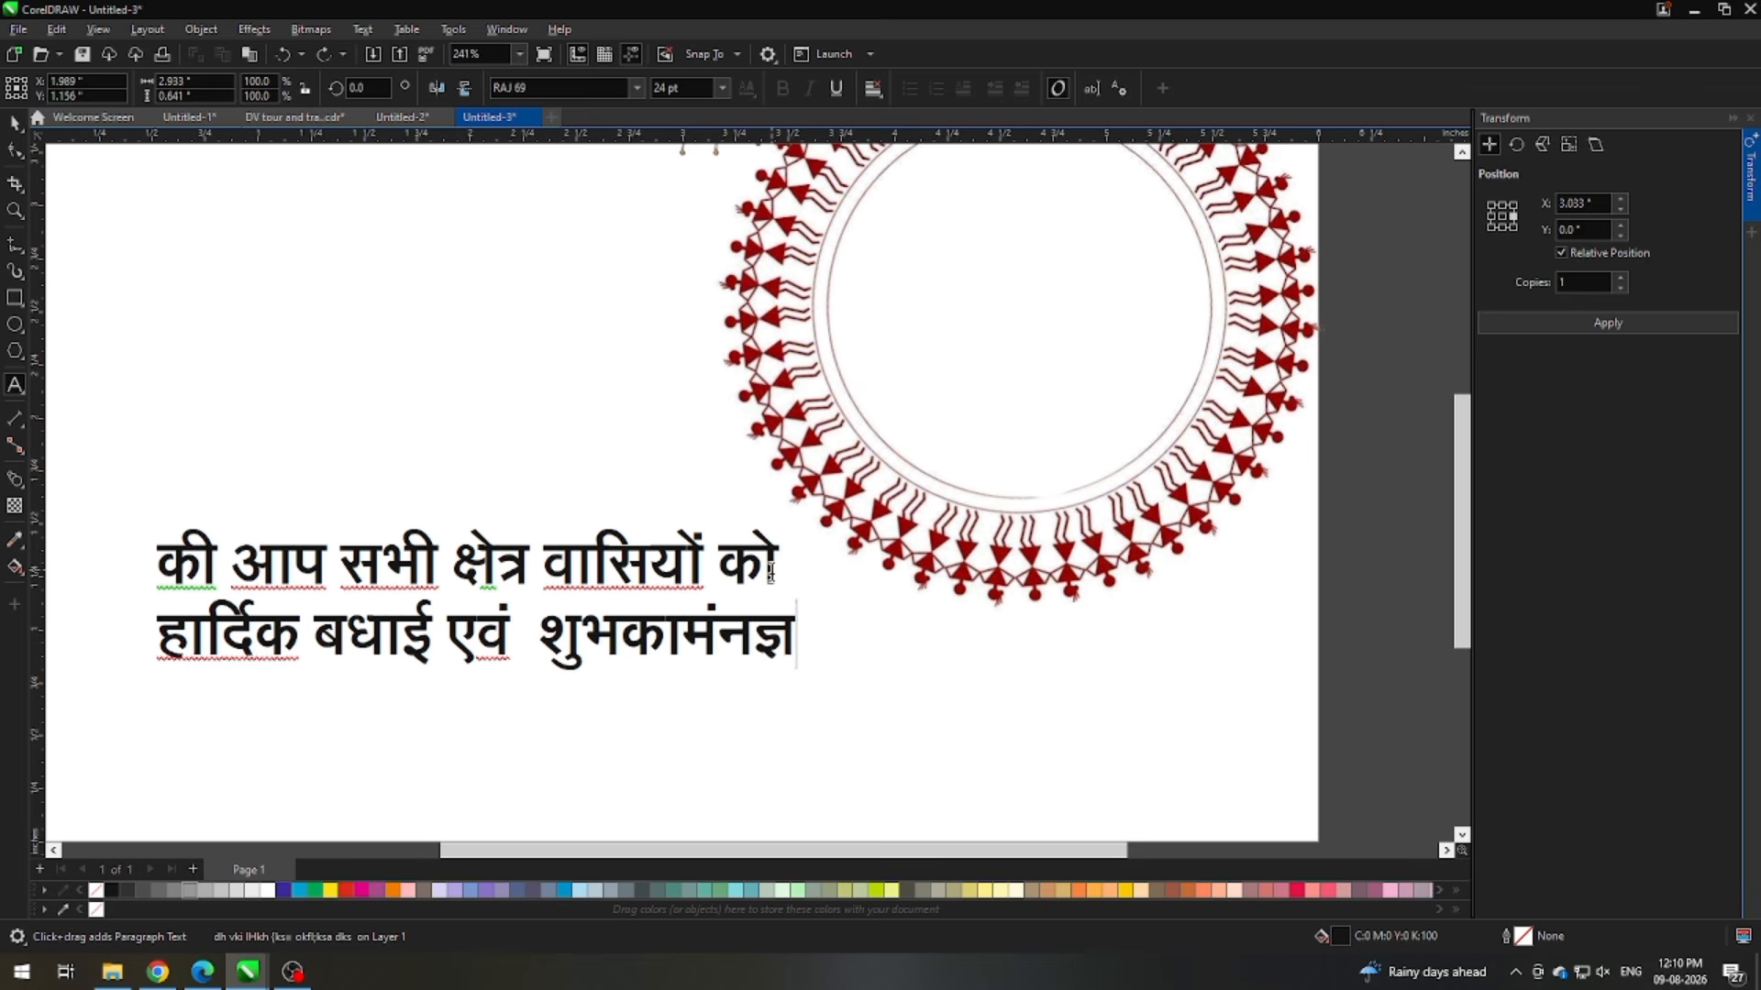
{"action": "key", "text": "BackSpace"}
{"action": "key", "text": "BackSpace"}
{"action": "type", "text": "k,"}
Step: Replace the typed greeting with the copied RAJ 115 version, fill it black and place it near the page's lower centre
{"action": "key", "text": "ctrl+a"}
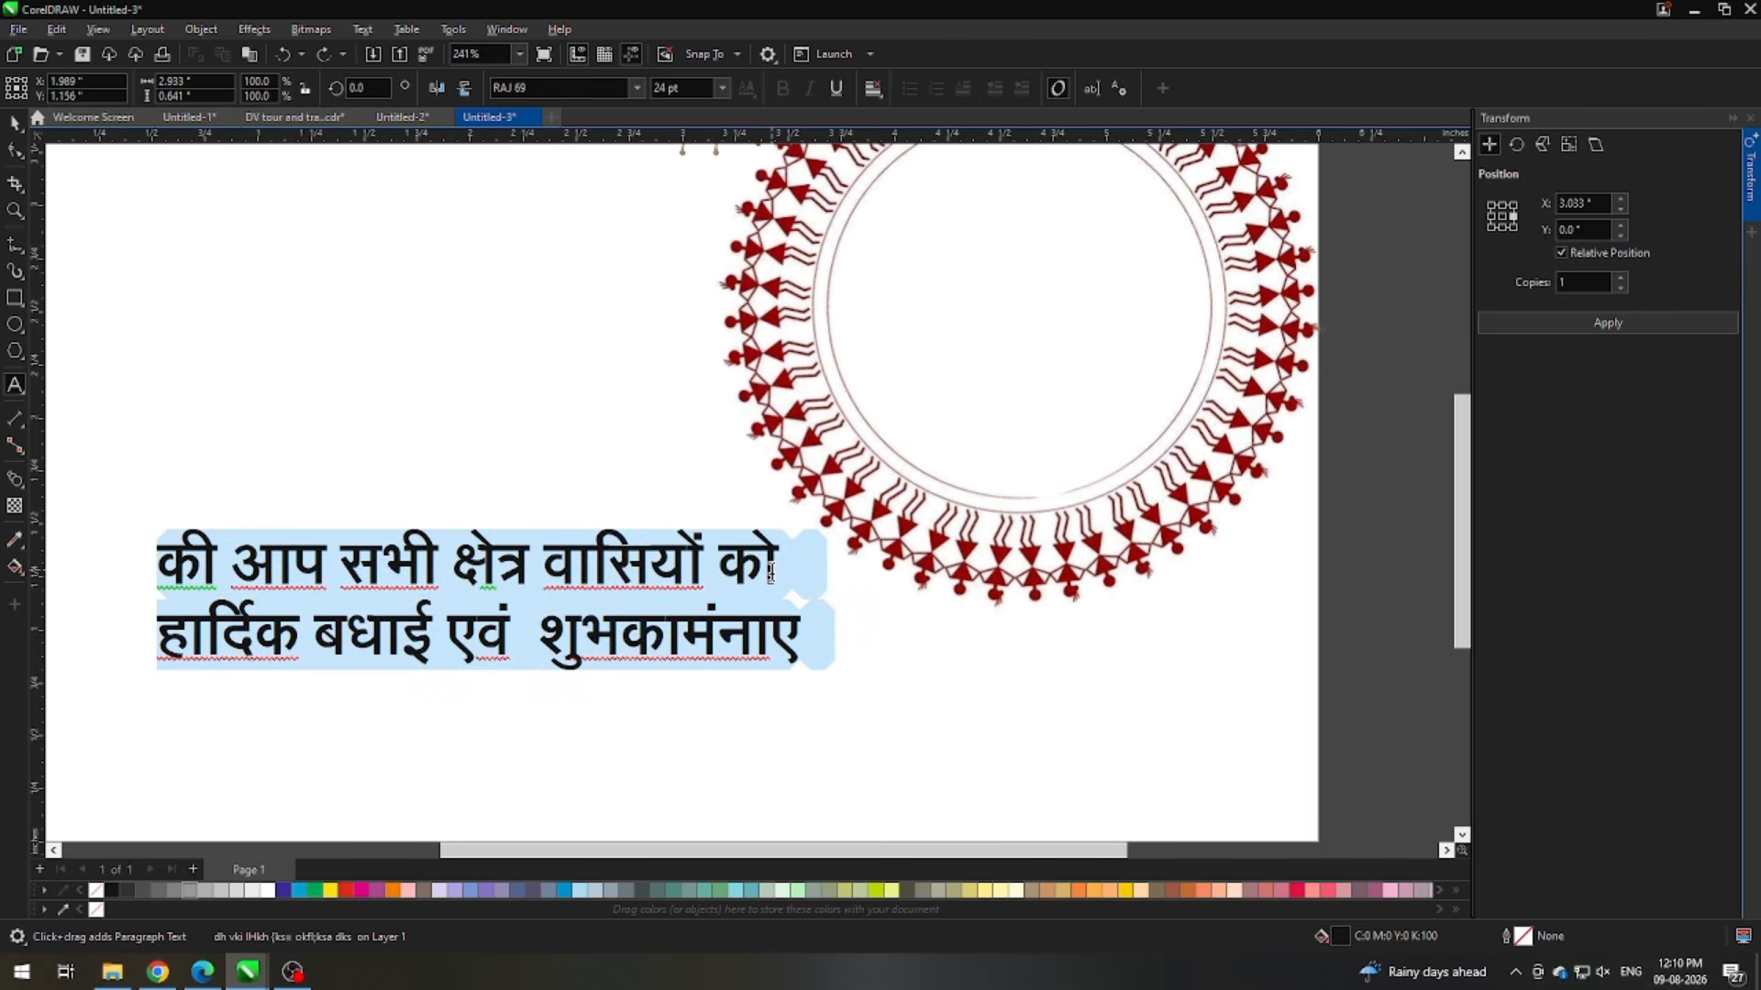
{"action": "key", "text": "ctrl+v"}
{"action": "key", "text": "ctrl+space"}
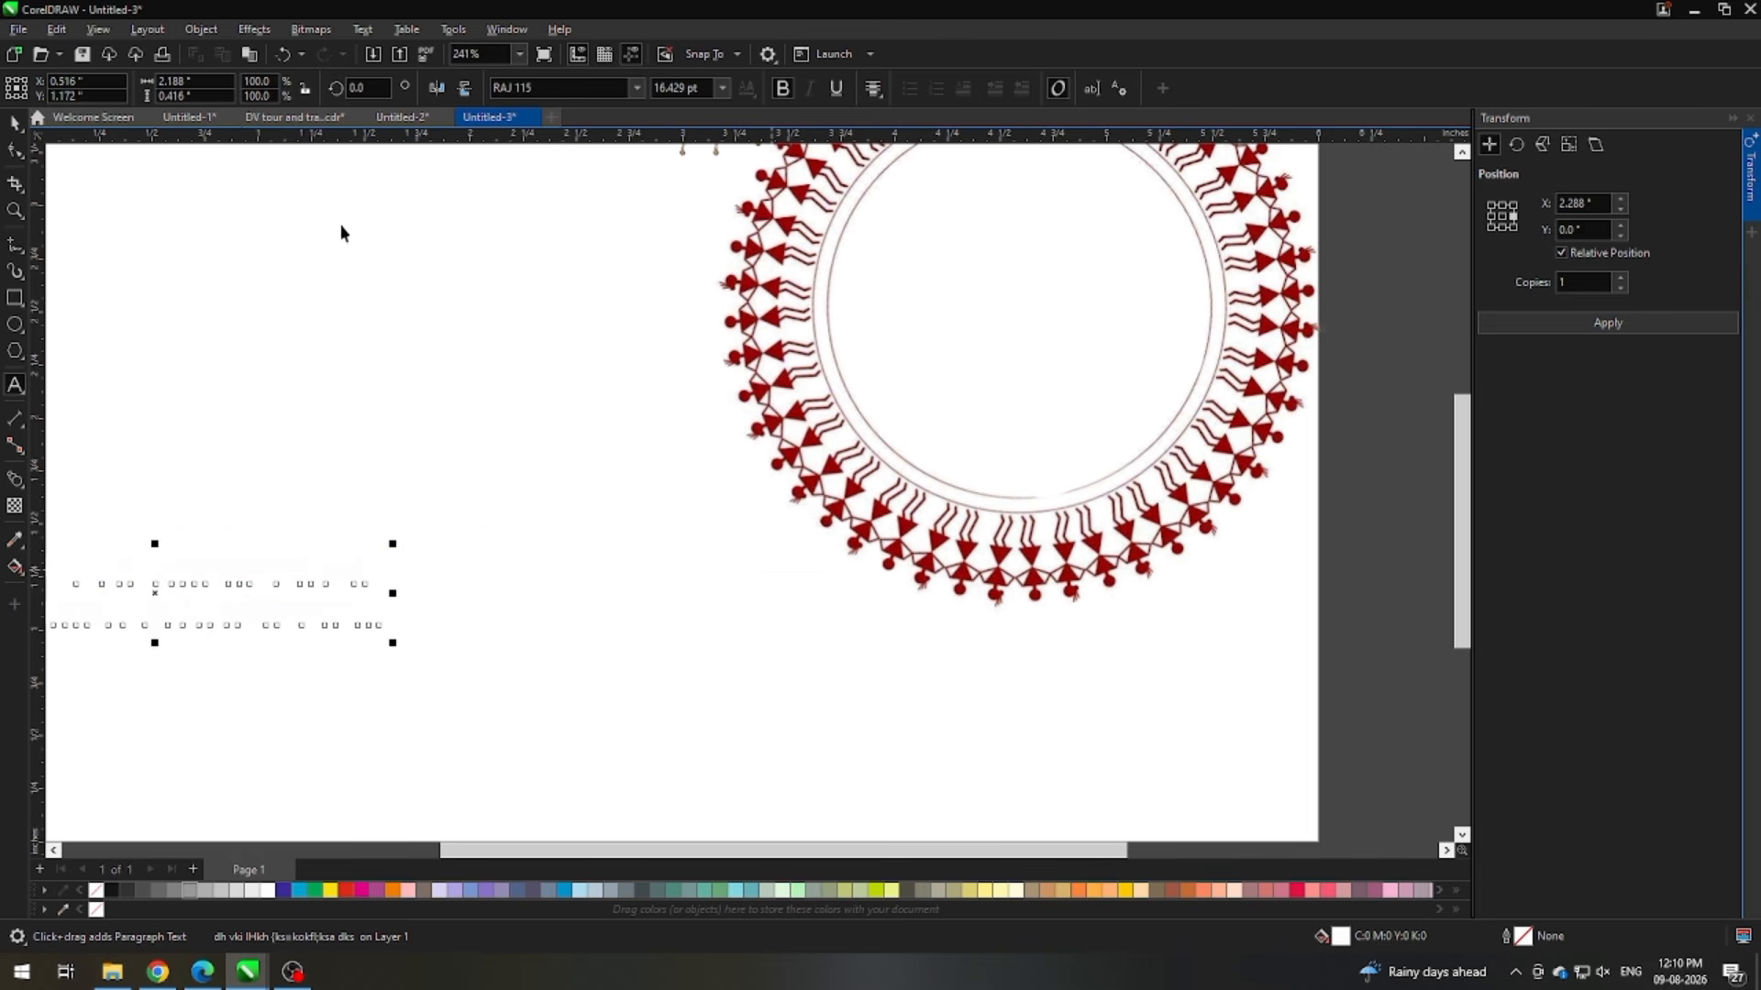
{"action": "scroll", "coordinate": [1403, 491], "scroll_direction": "down", "scroll_amount": 3}
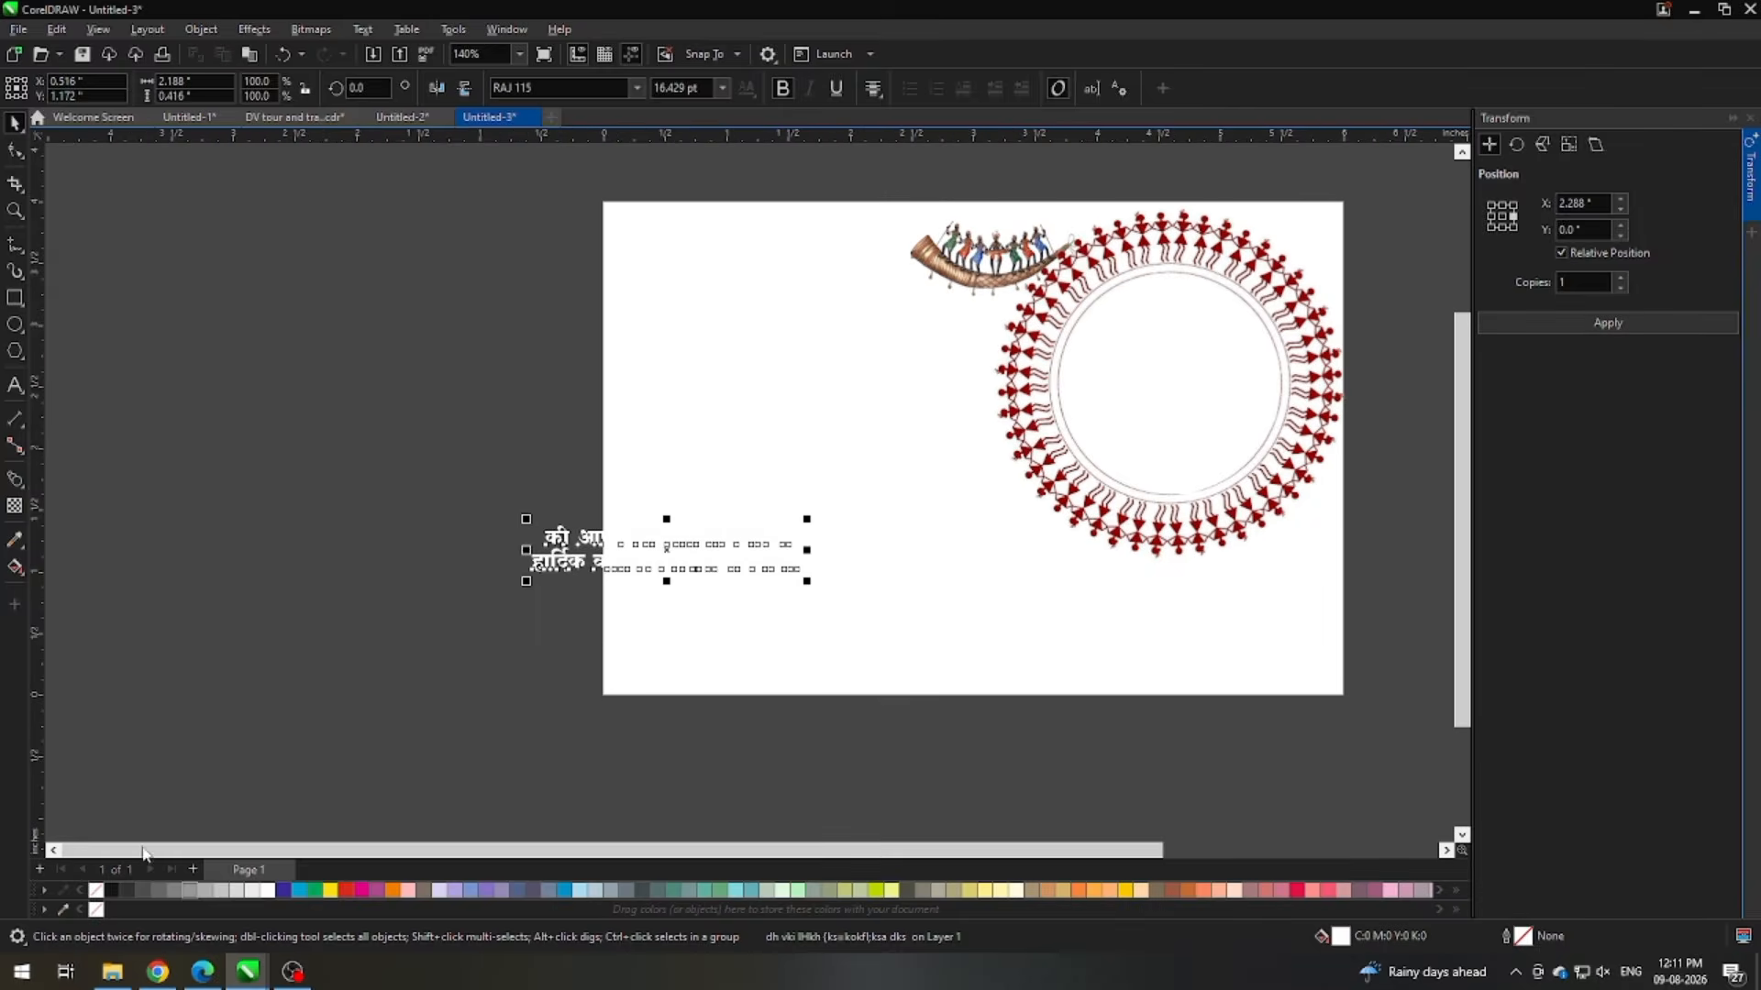
{"action": "left_click", "coordinate": [111, 889]}
{"action": "left_click_drag", "start_coordinate": [733, 527], "coordinate": [919, 578]}
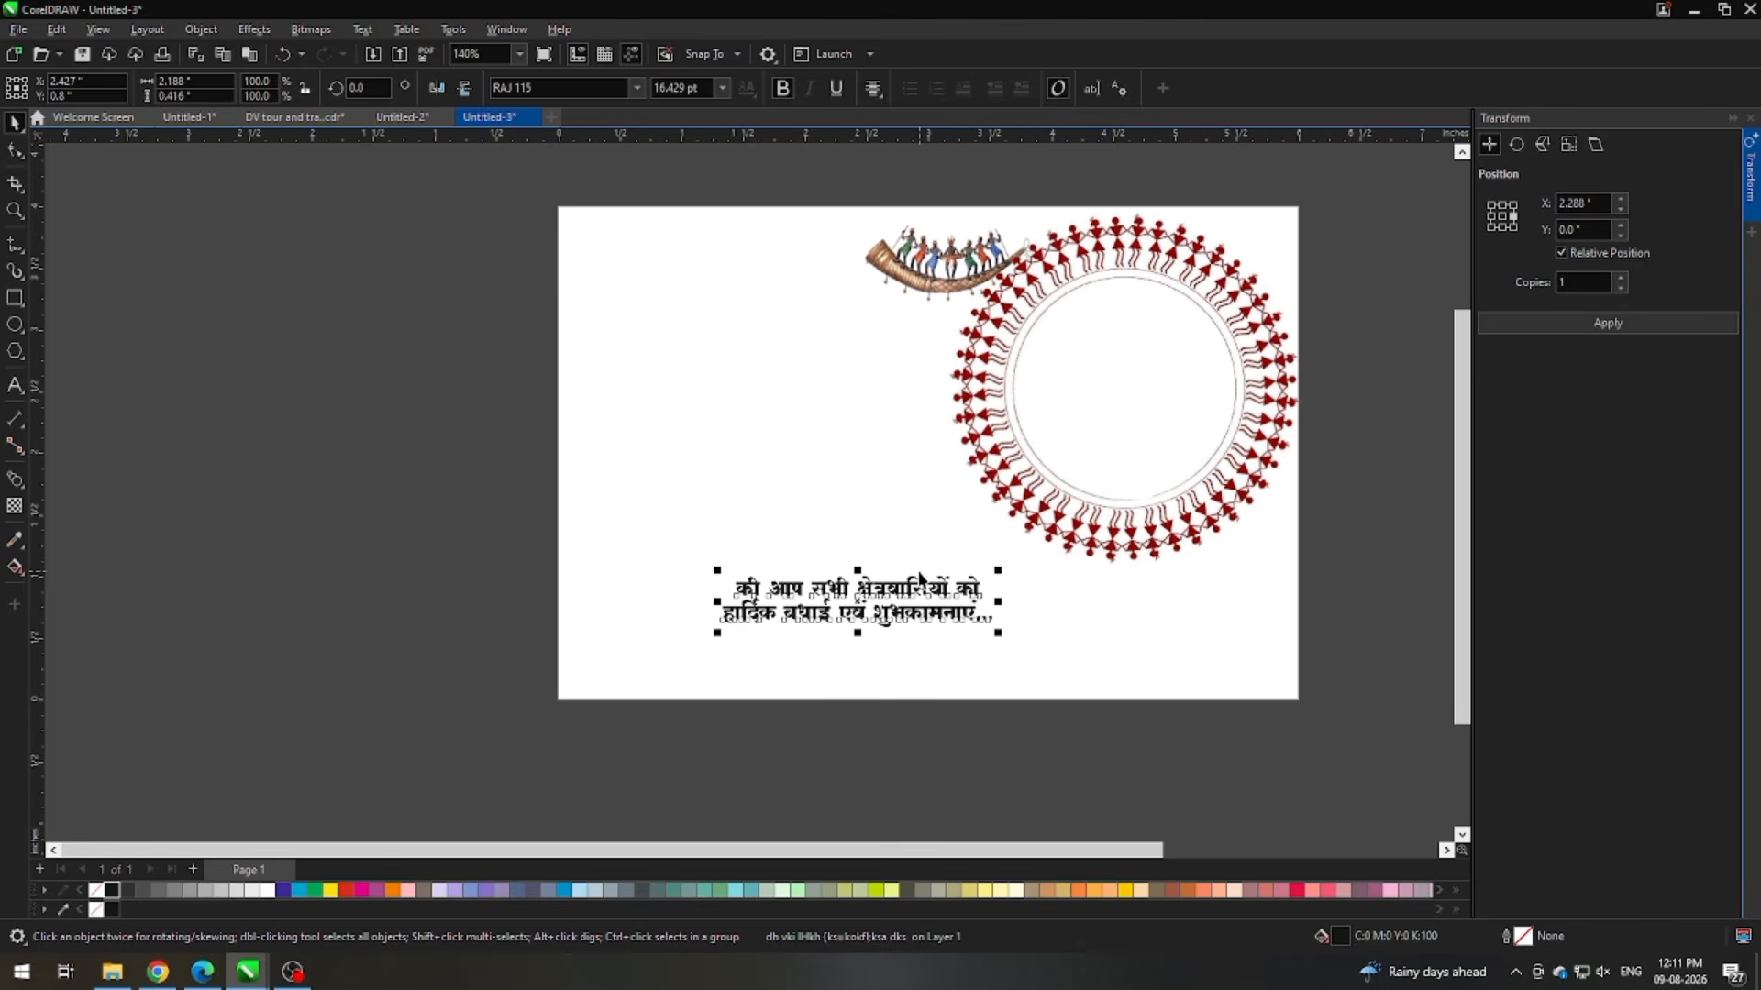
{"action": "left_click", "coordinate": [609, 330]}
Step: Add the placeholder text "dzvgfnbdgfn" in the page's upper left area and set its font to RAJ 02
{"action": "scroll", "coordinate": [1192, 209], "scroll_direction": "up", "scroll_amount": 1}
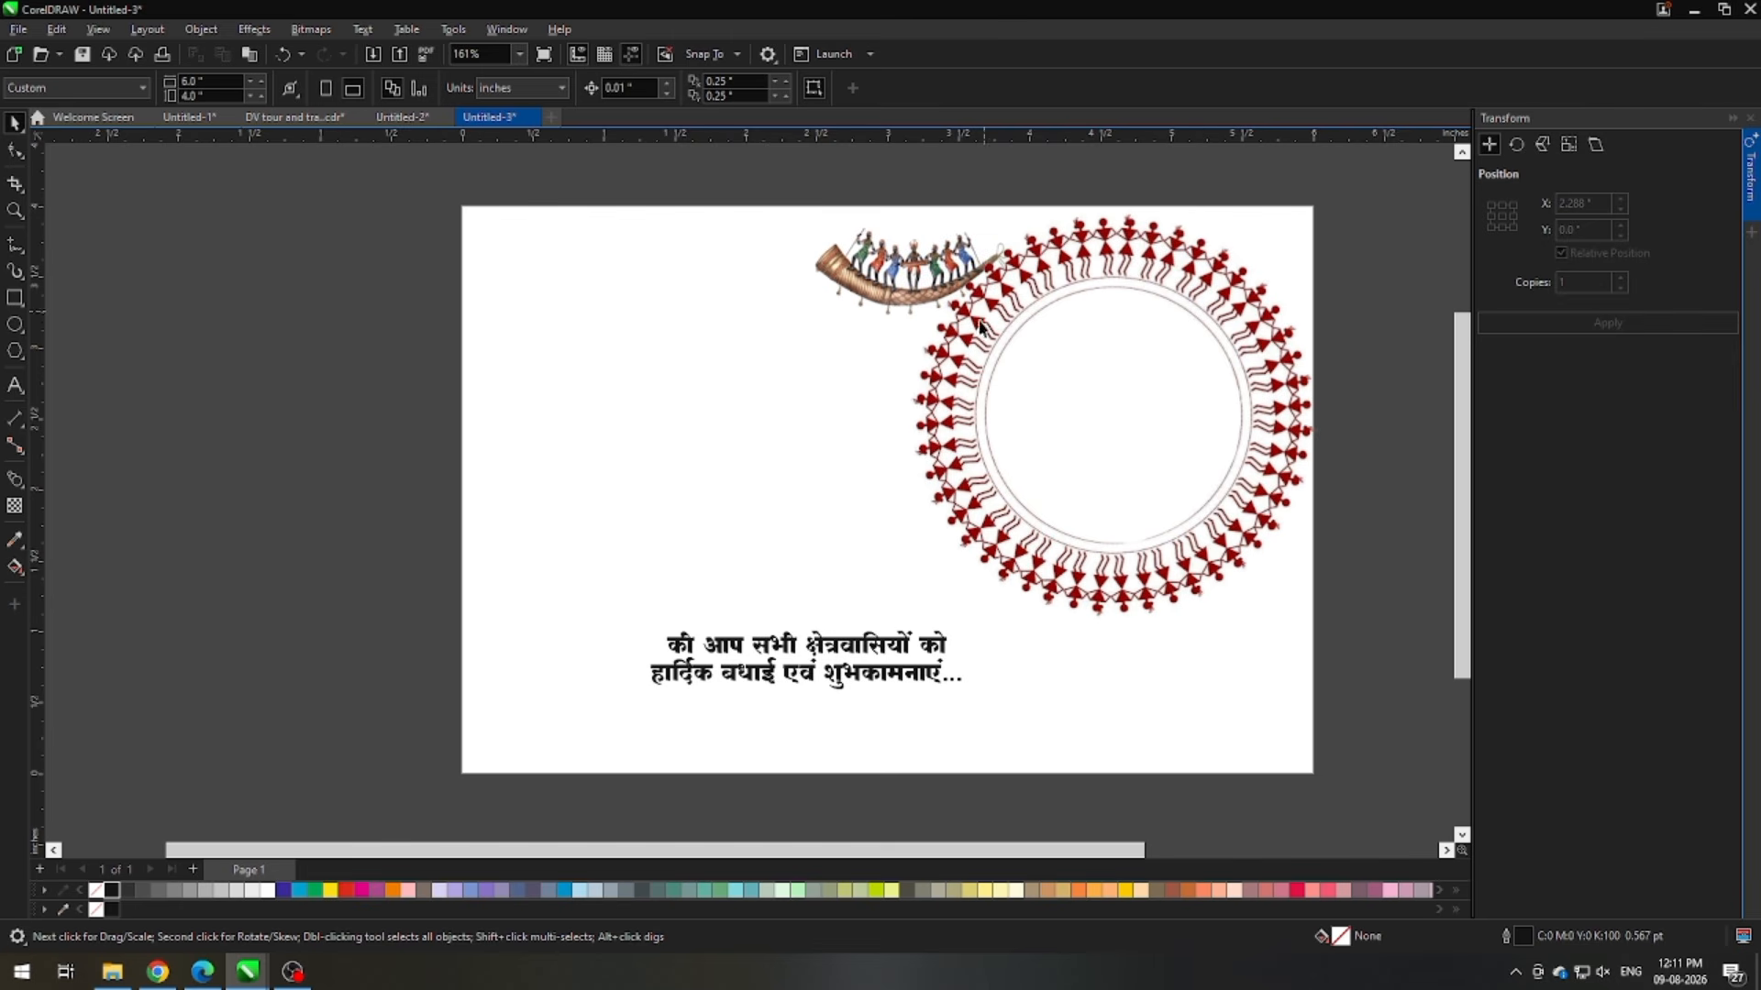
{"action": "left_click", "coordinate": [16, 385]}
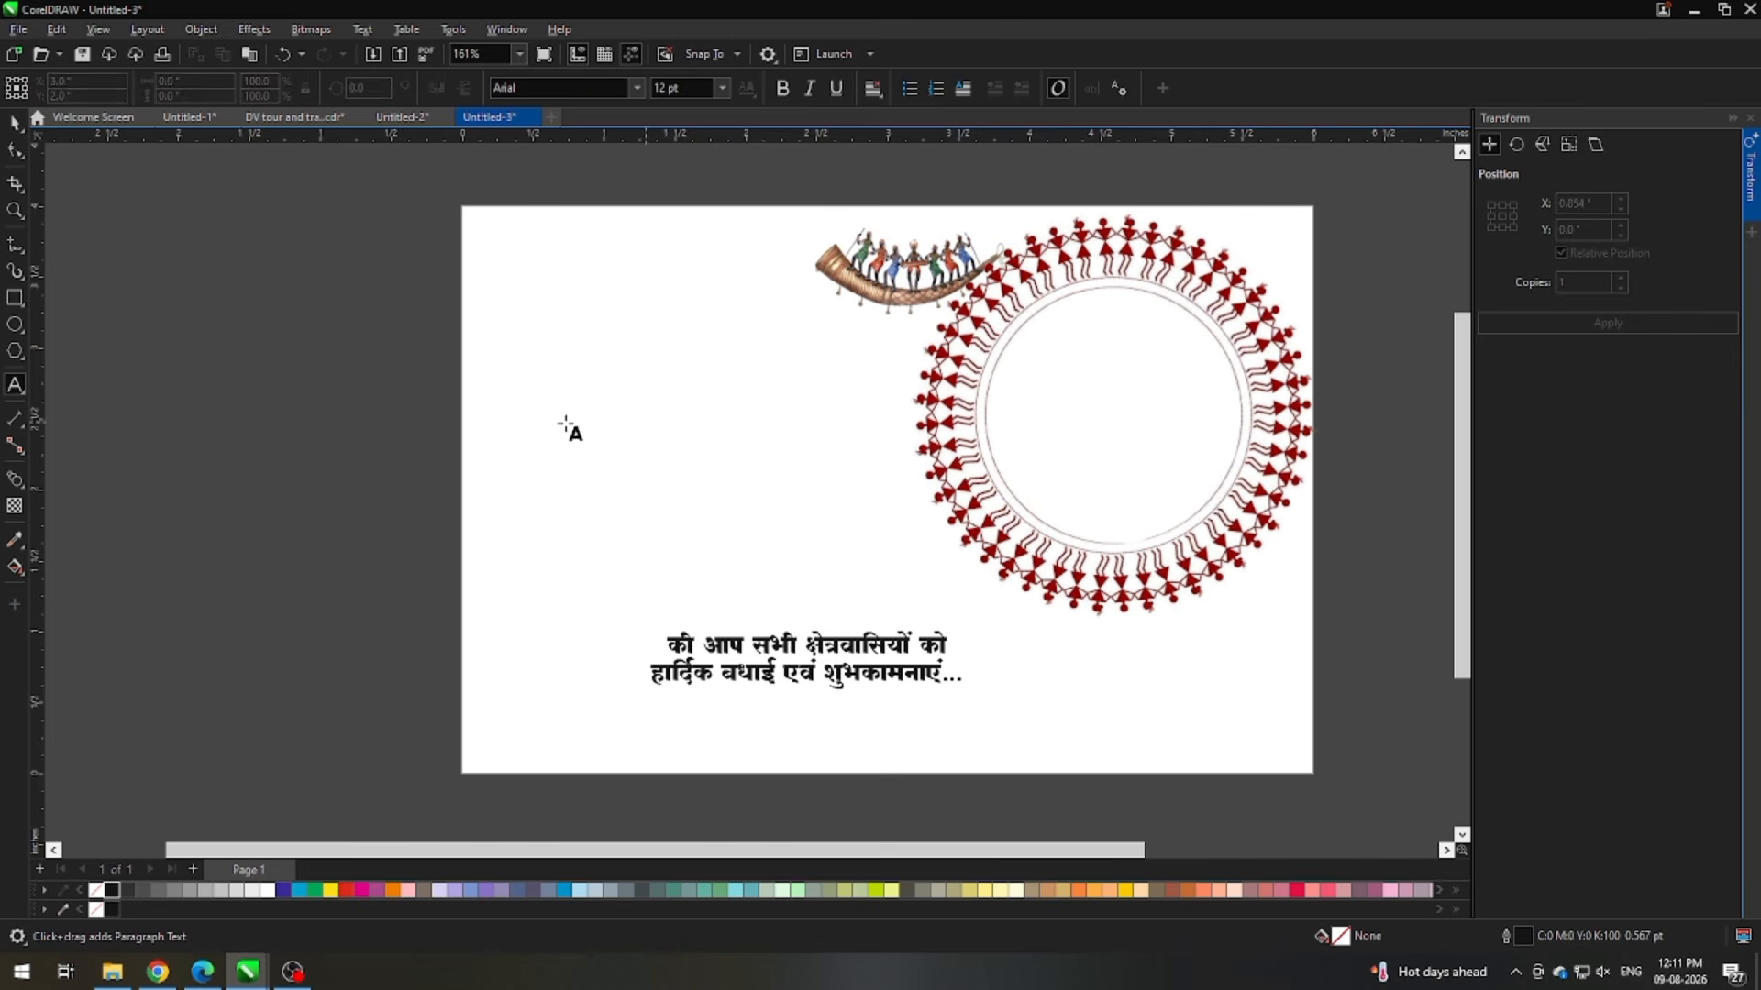
{"action": "left_click", "coordinate": [541, 417]}
{"action": "type", "text": "dzvgfnbdgfn"}
{"action": "scroll", "coordinate": [561, 421], "scroll_direction": "up", "scroll_amount": 1}
{"action": "key", "text": "ctrl+a"}
{"action": "left_click", "coordinate": [636, 87]}
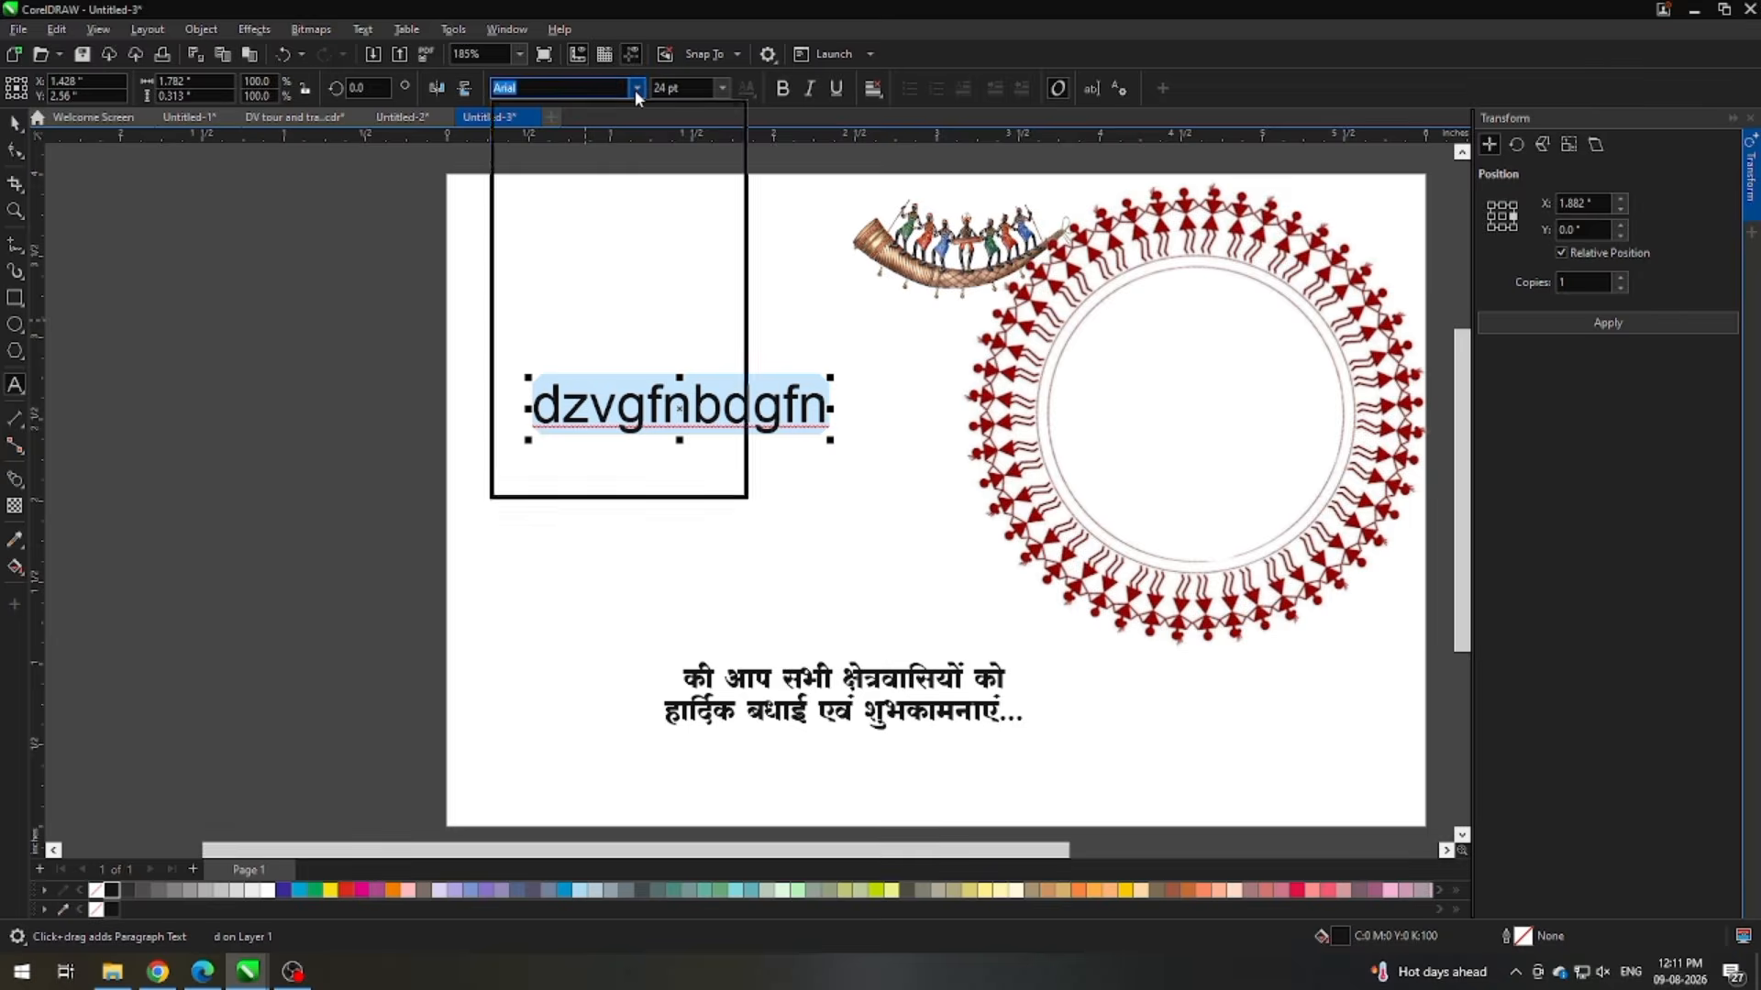
{"action": "type", "text": "raj"}
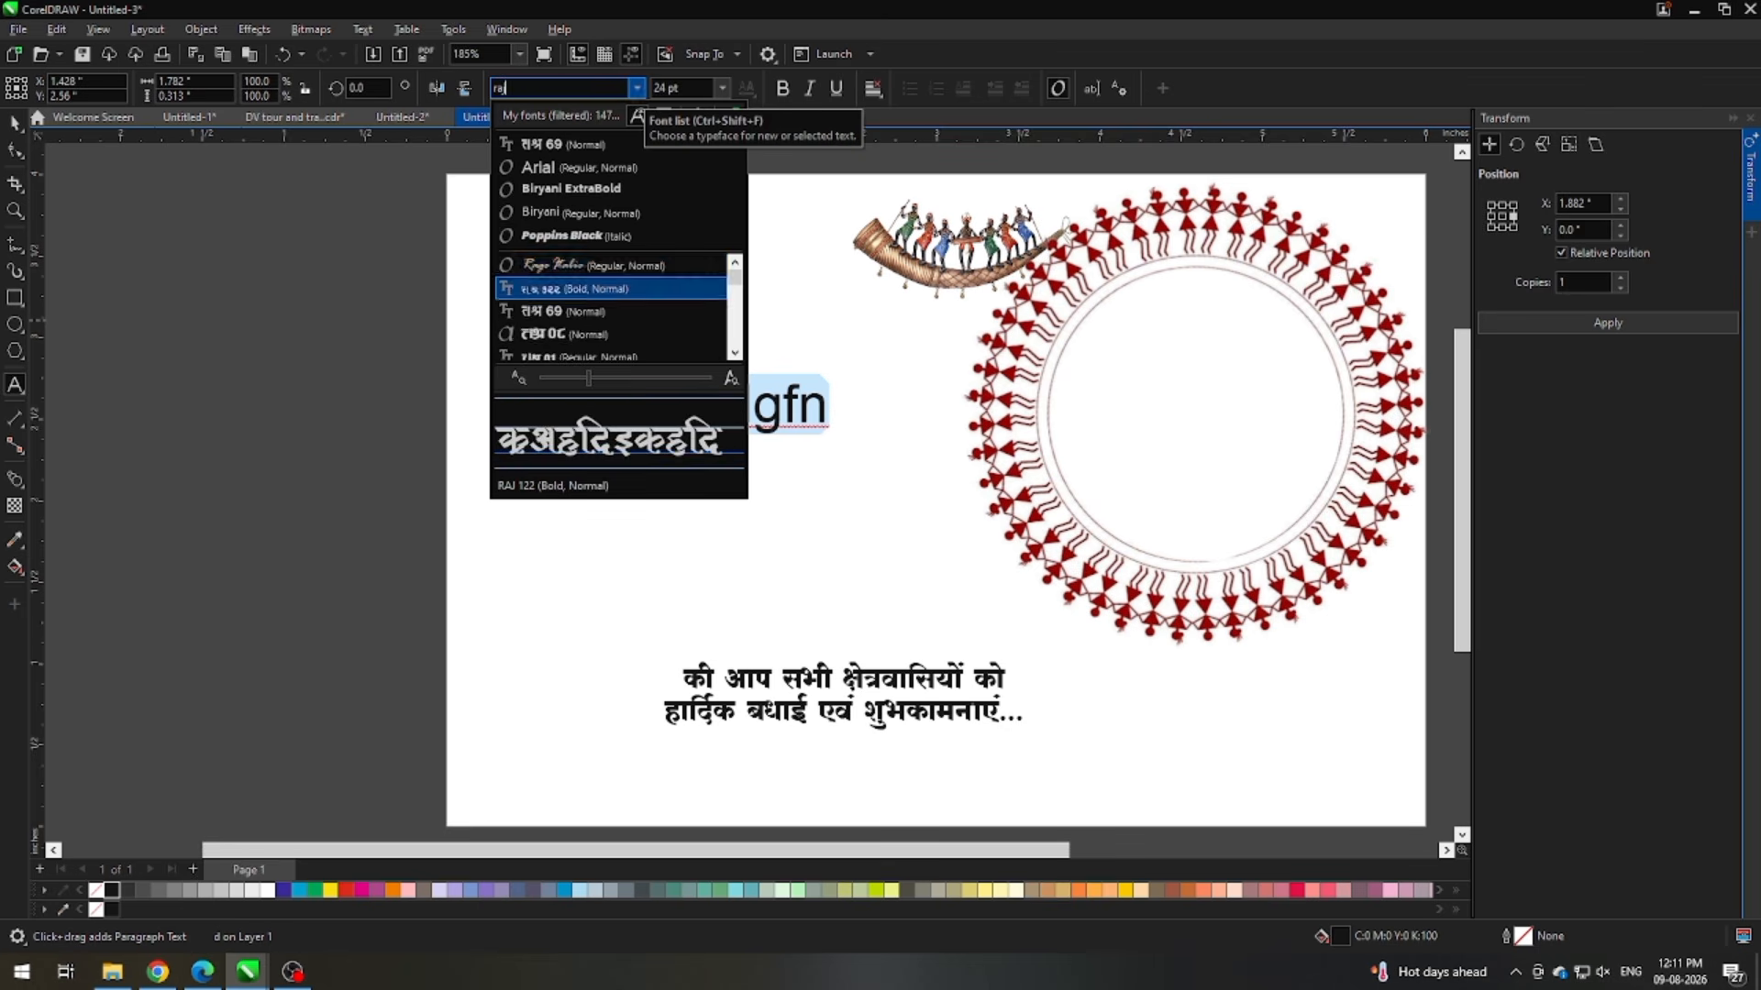
{"action": "key", "text": "Down"}
{"action": "key", "text": "Down"}
{"action": "key", "text": "Down"}
{"action": "key", "text": "Down"}
{"action": "key", "text": "Return"}
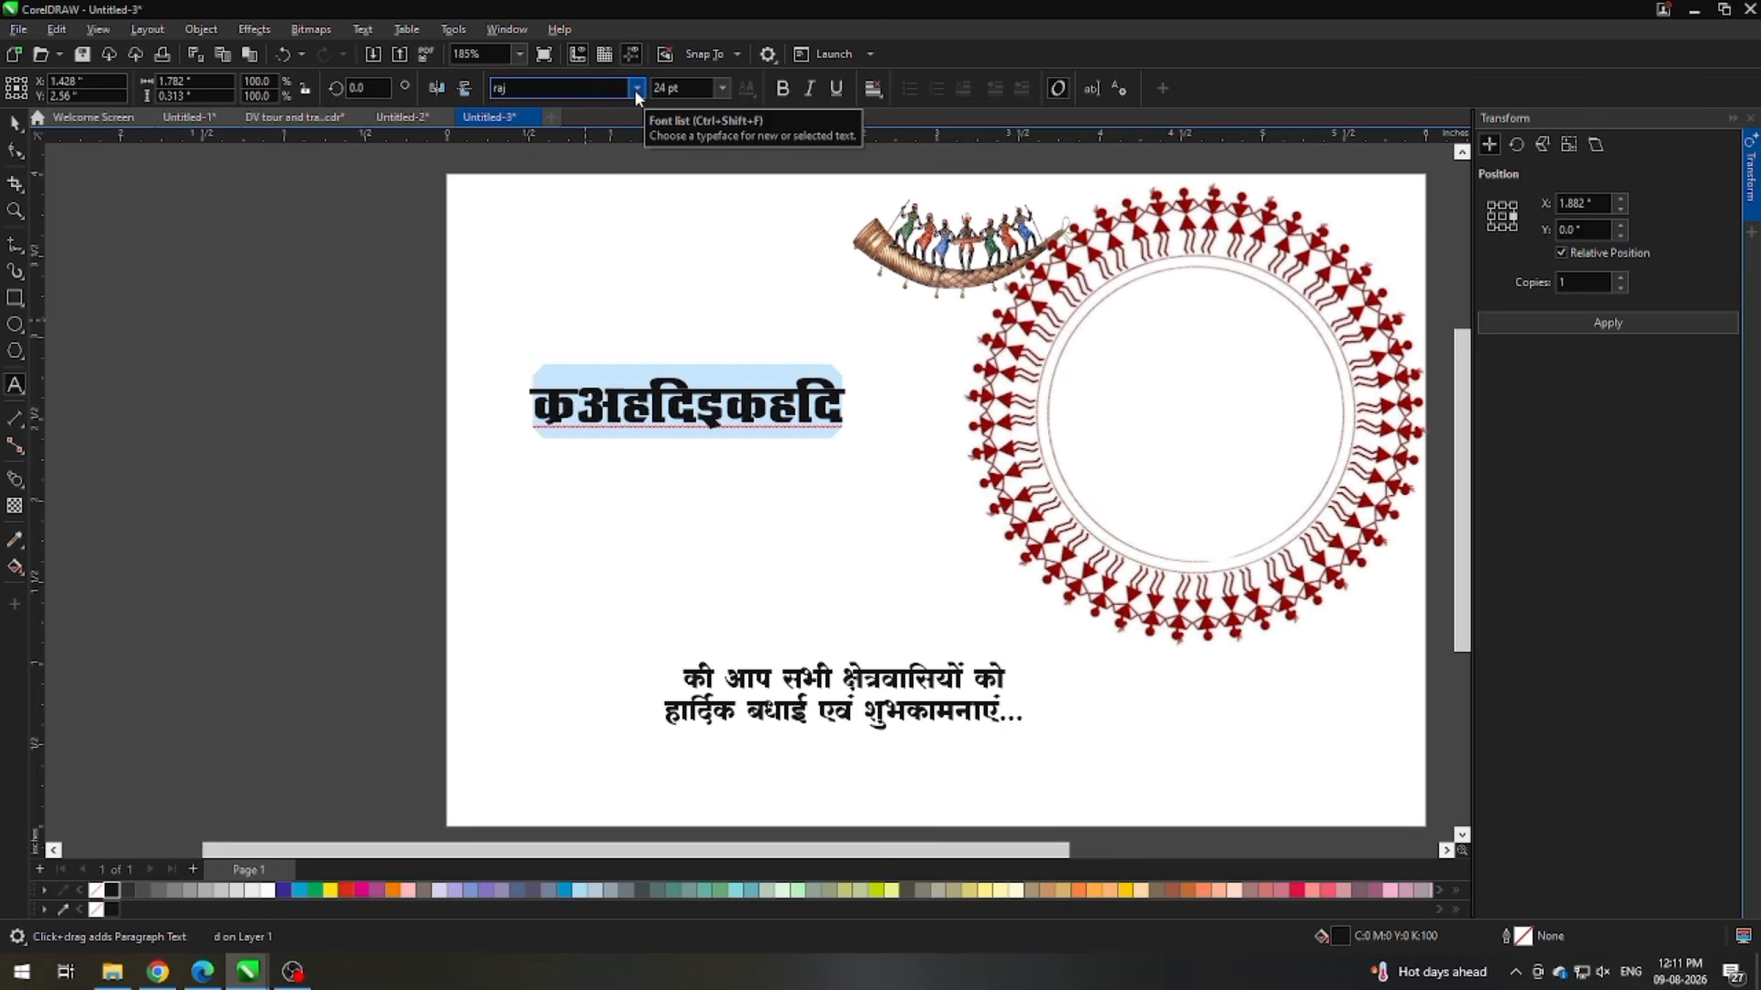
Step: Replace the placeholder with the date "9 अगस्त" and deselect the text
{"action": "type", "text": "9 vx"}
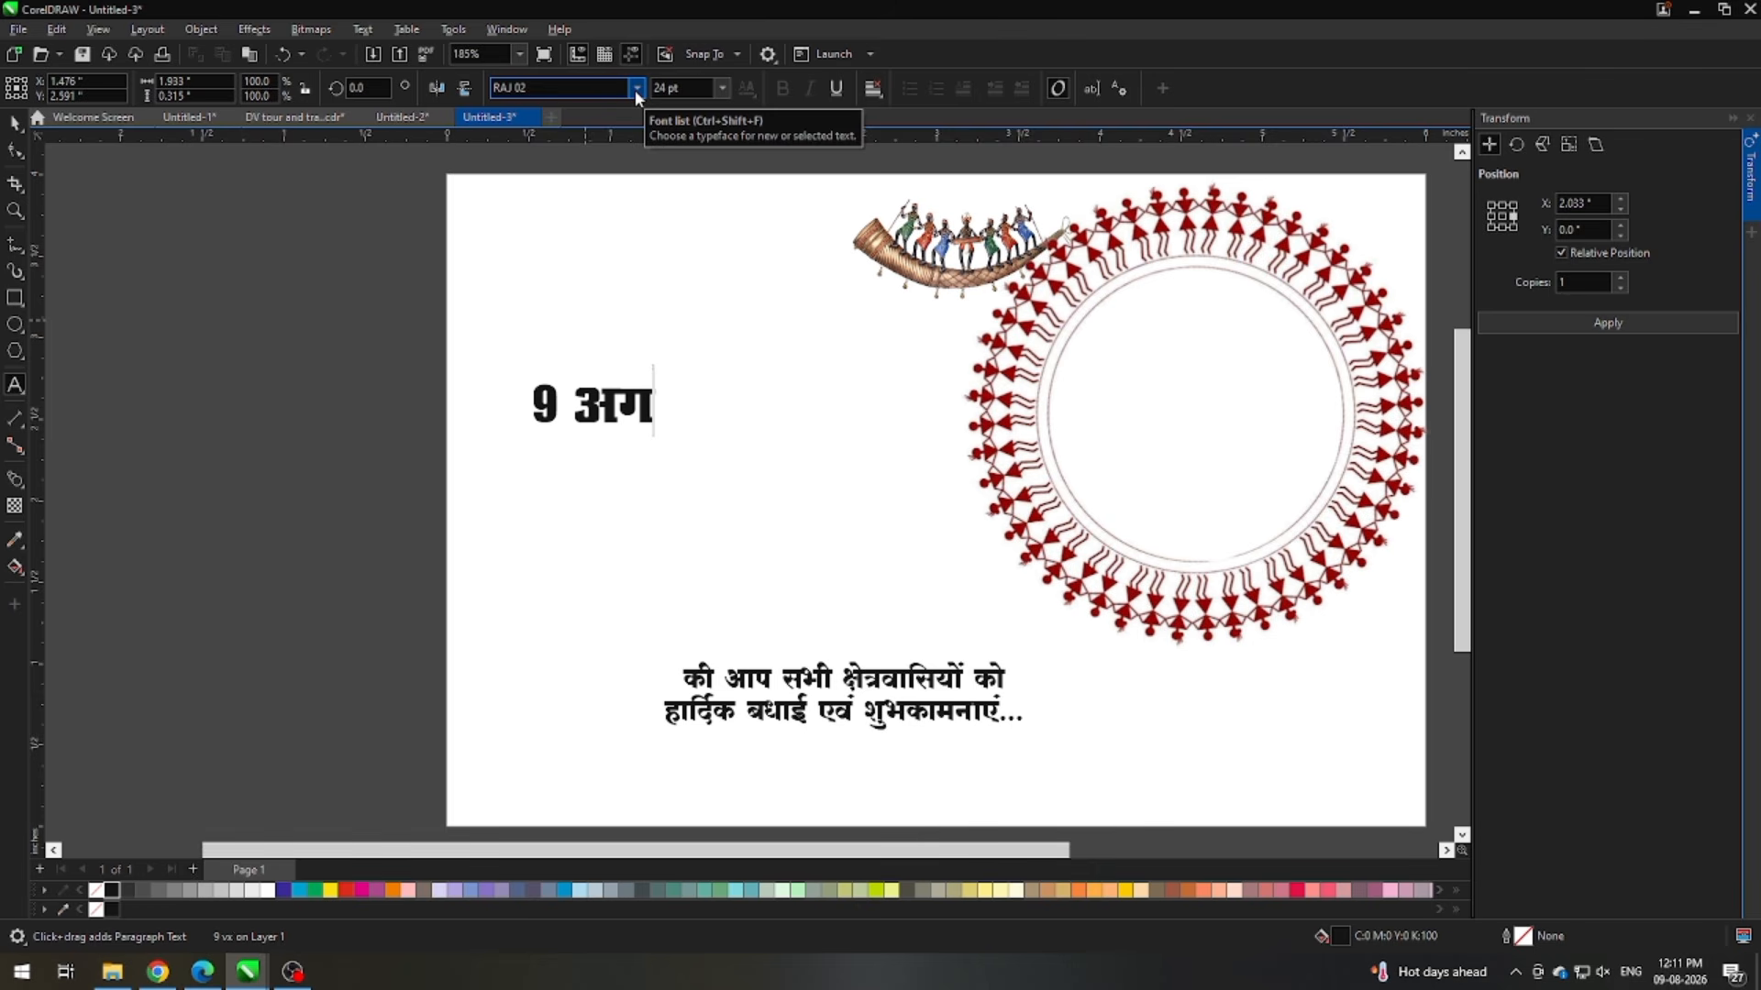
{"action": "type", "text": "Lr"}
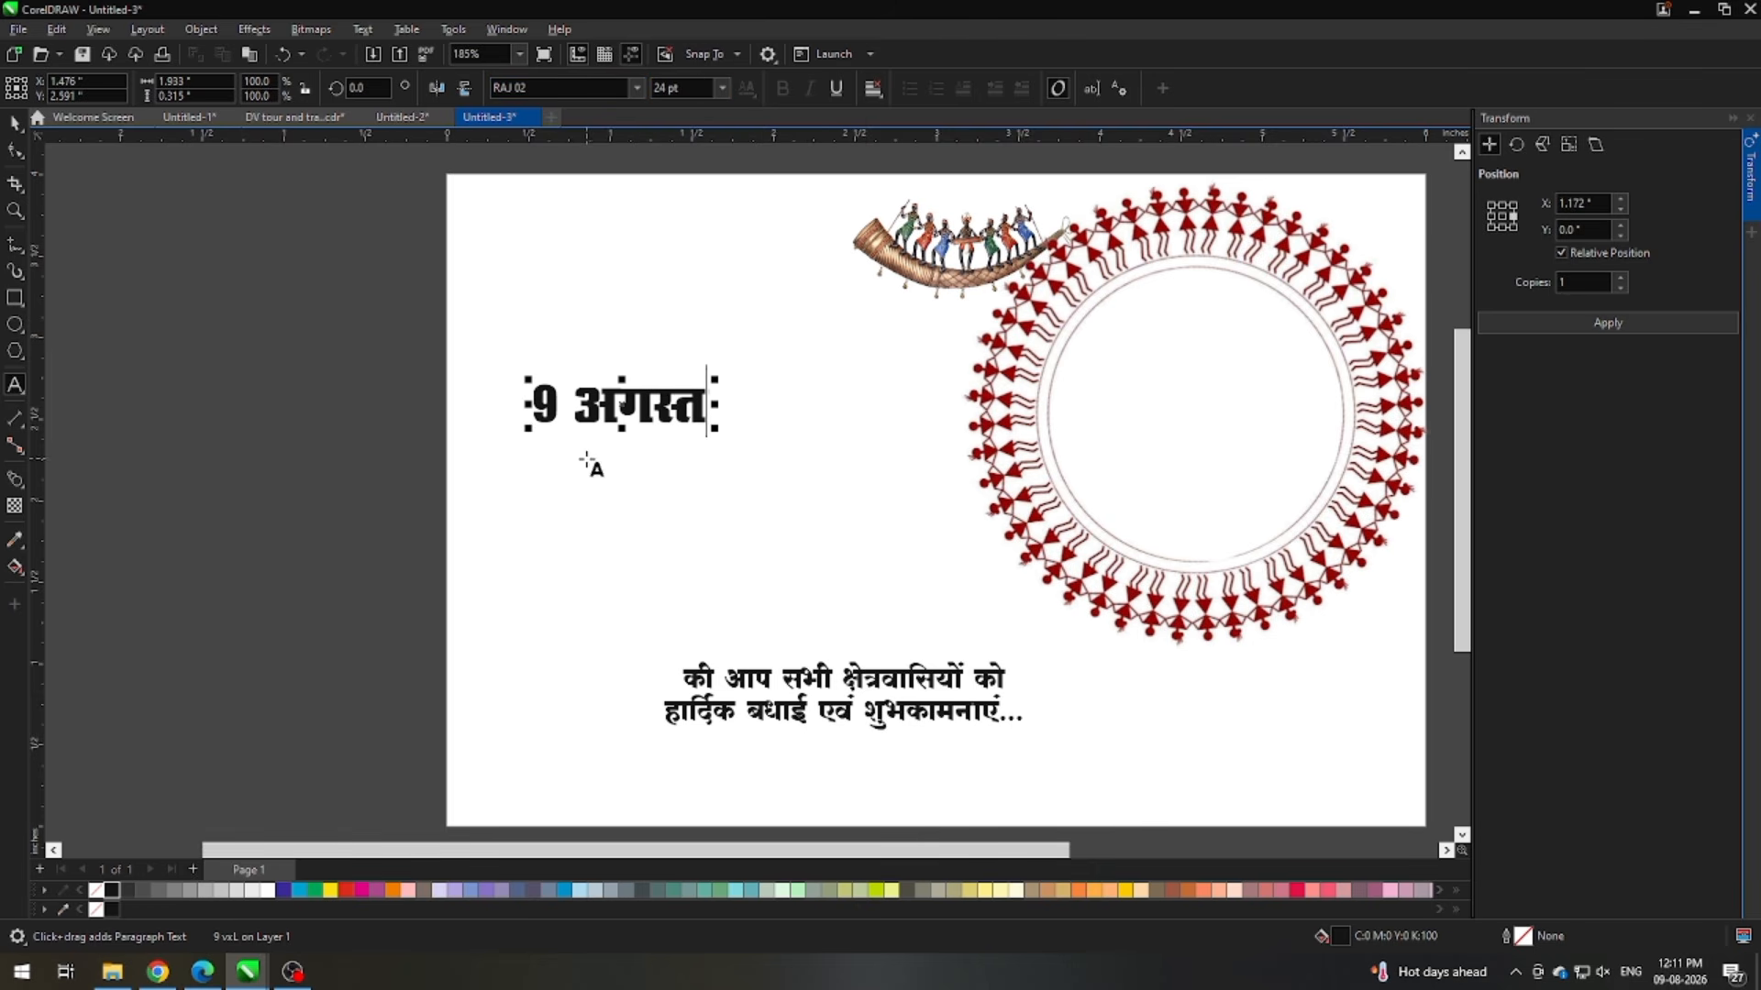
{"action": "key", "text": "ctrl+space"}
{"action": "left_click", "coordinate": [572, 361]}
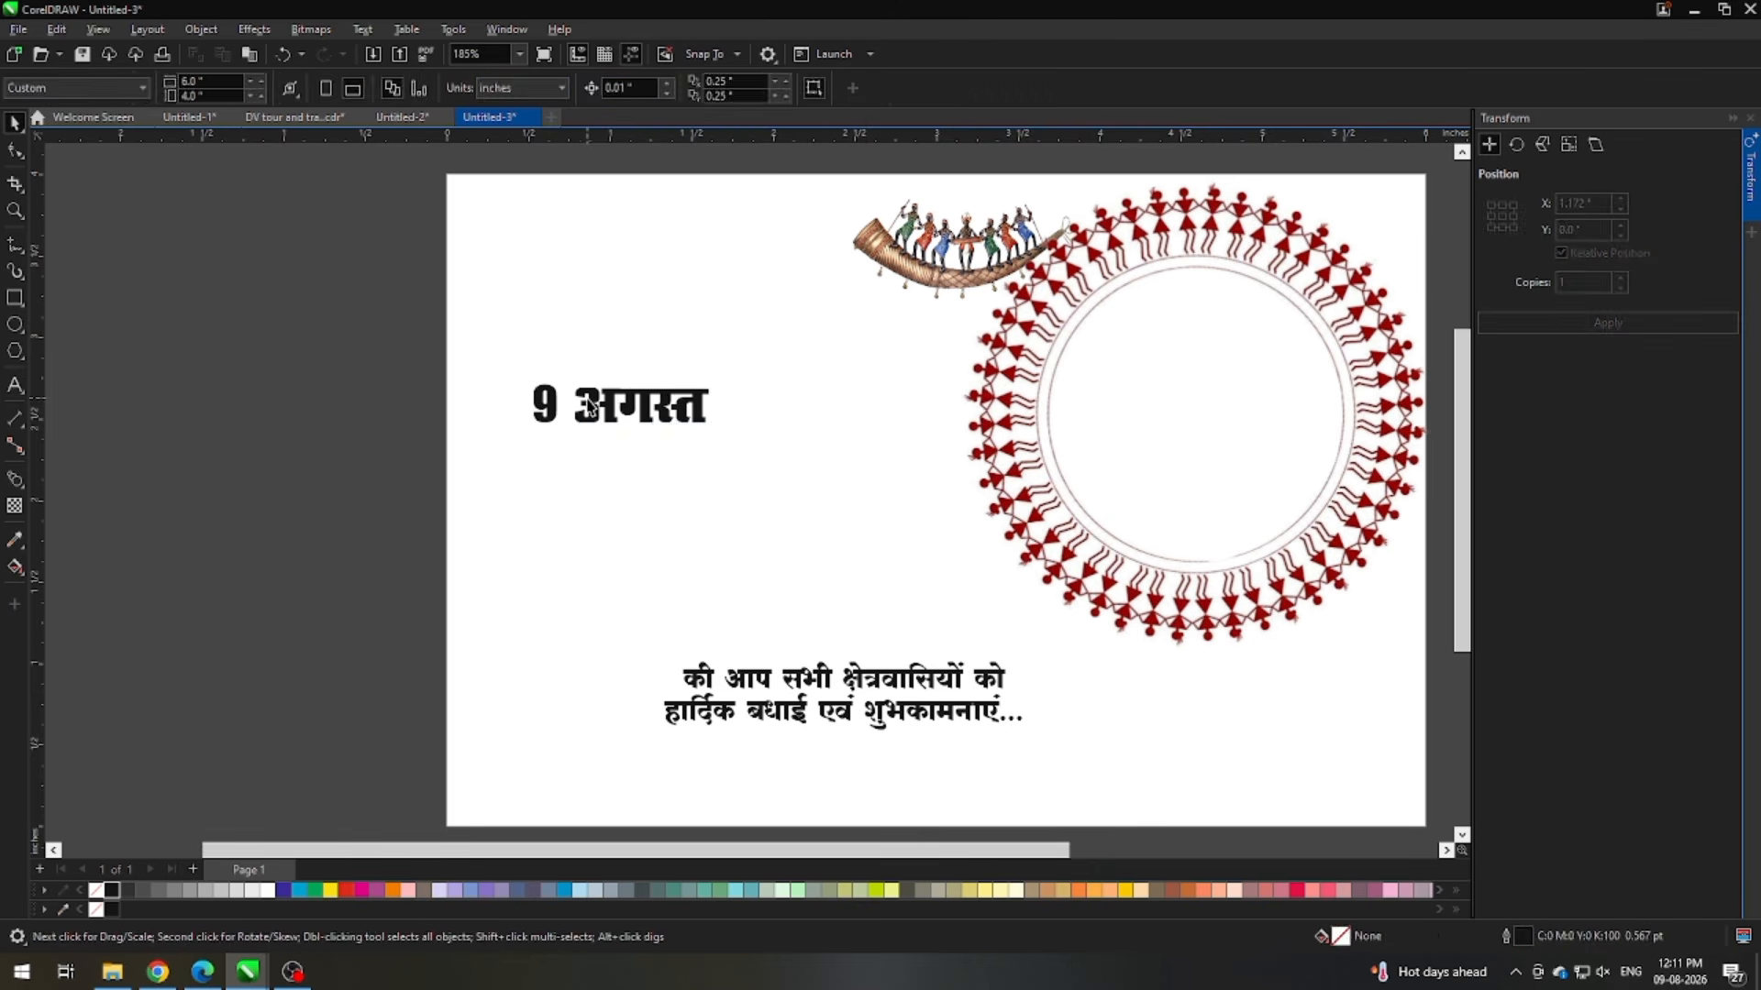
Step: Break the date text apart, move "अगस्त" below the numeral and enlarge the "9" to about 54 pt
{"action": "left_click", "coordinate": [587, 405]}
{"action": "key", "text": "ctrl+k"}
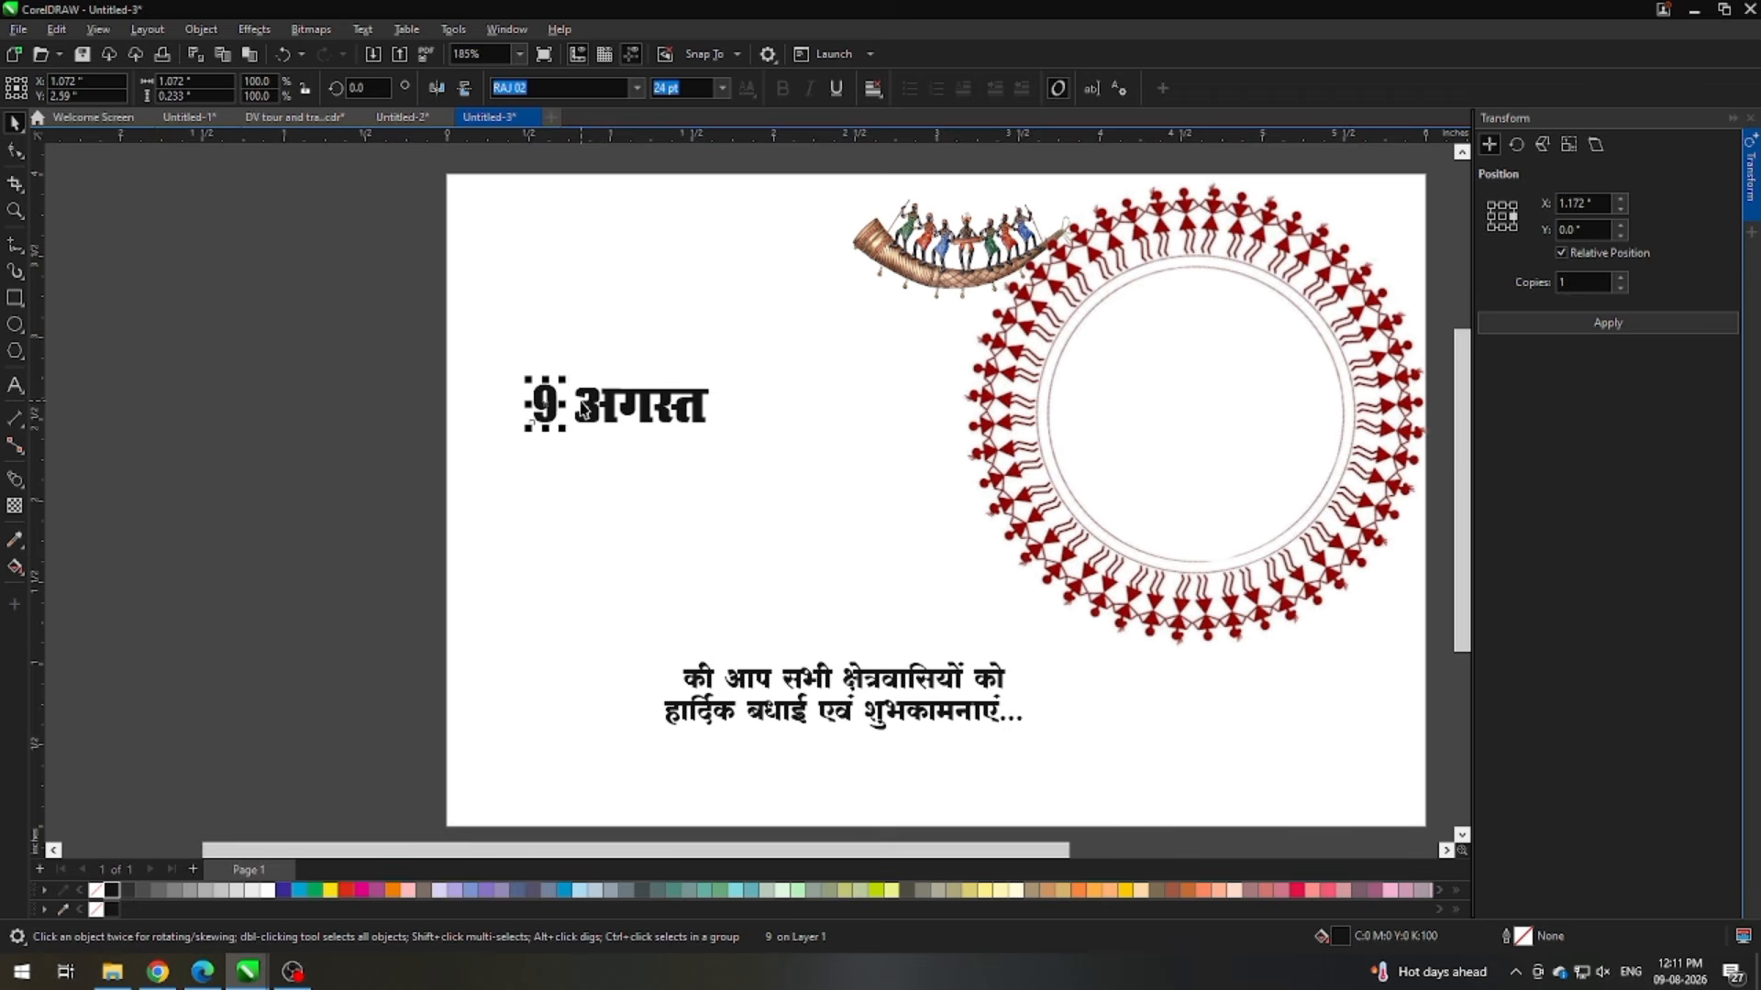
{"action": "left_click", "coordinate": [403, 376]}
{"action": "left_click_drag", "start_coordinate": [593, 418], "coordinate": [555, 509]}
{"action": "left_click", "coordinate": [554, 414]}
{"action": "left_click_drag", "start_coordinate": [556, 420], "coordinate": [582, 458]}
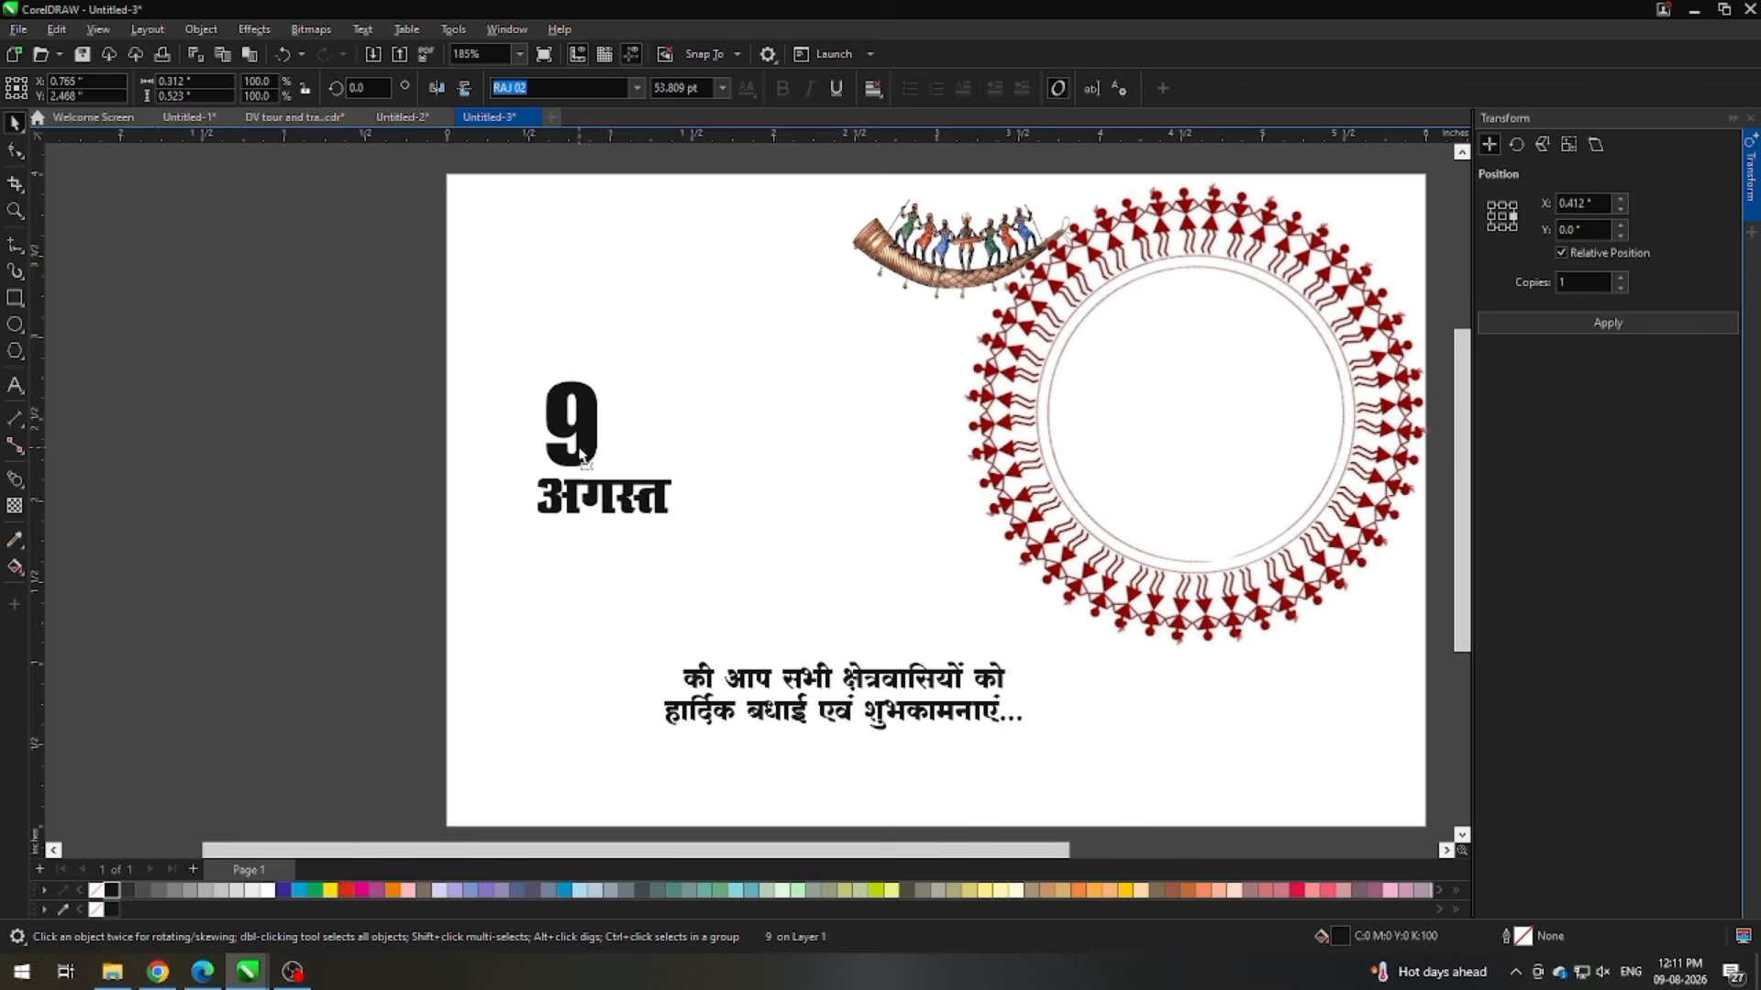
Step: Replace the plain date text with the copied blue "09 अगस्त" badge and place it in the page's upper left area
{"action": "left_click_drag", "start_coordinate": [362, 385], "coordinate": [798, 617]}
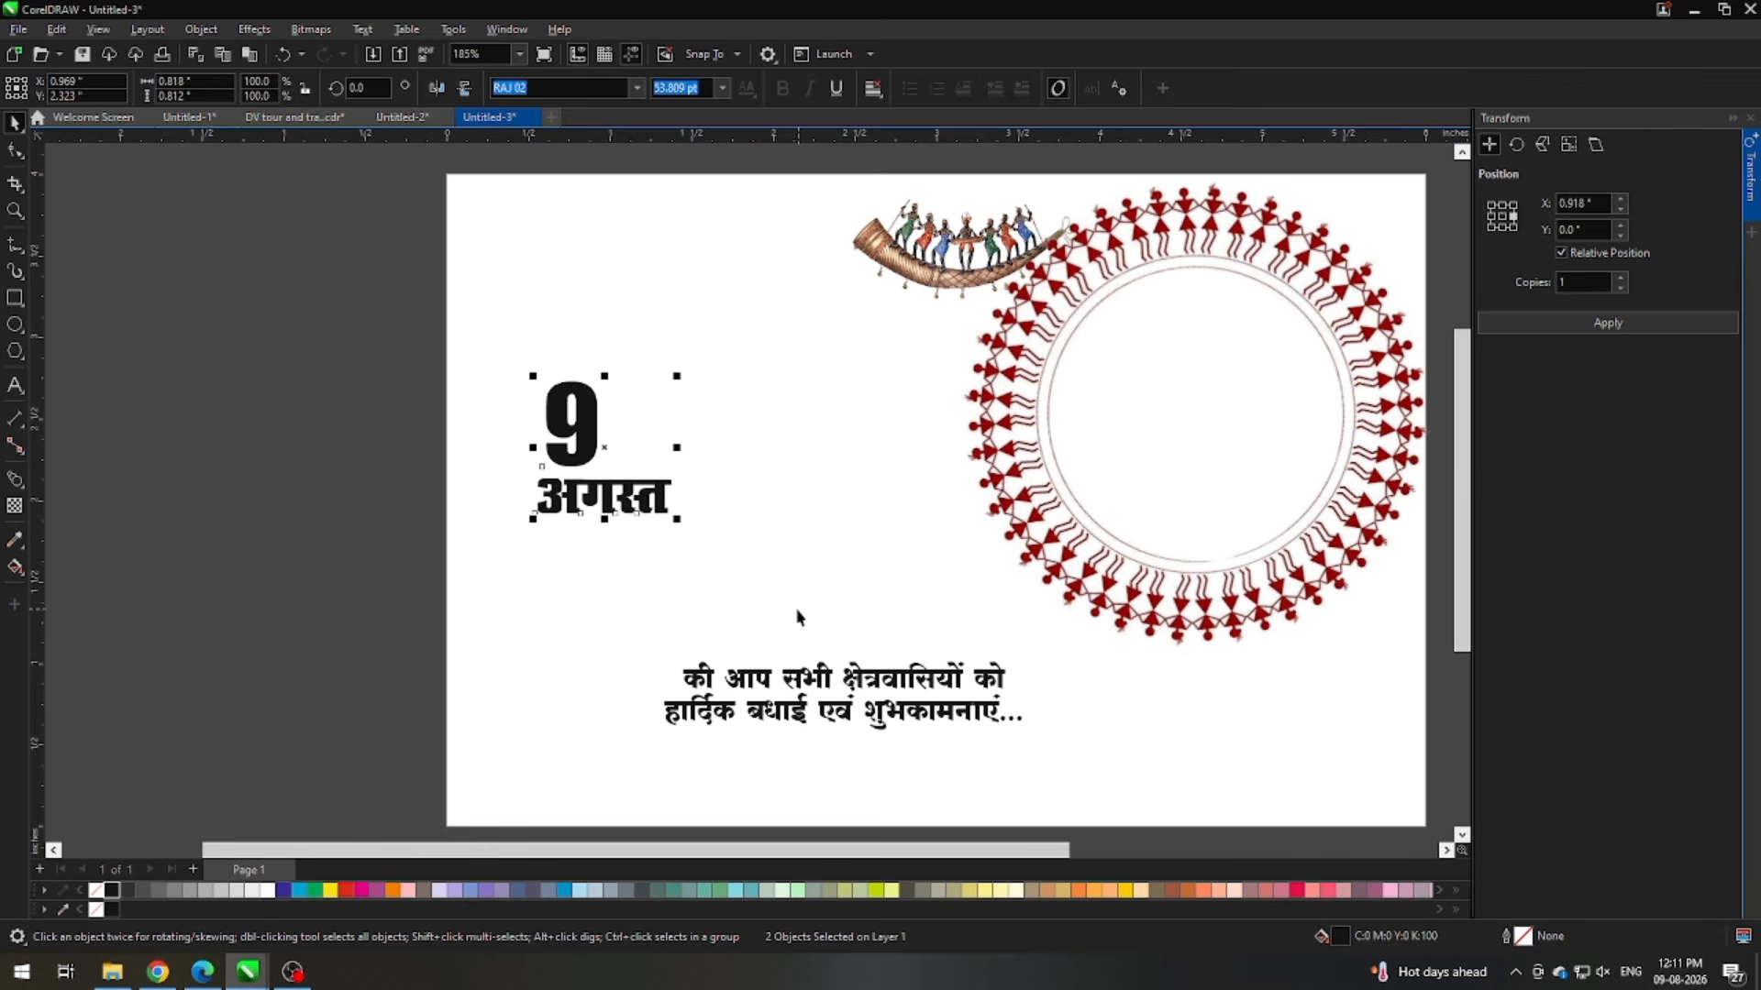
{"action": "key", "text": "Delete"}
{"action": "key", "text": "ctrl+v"}
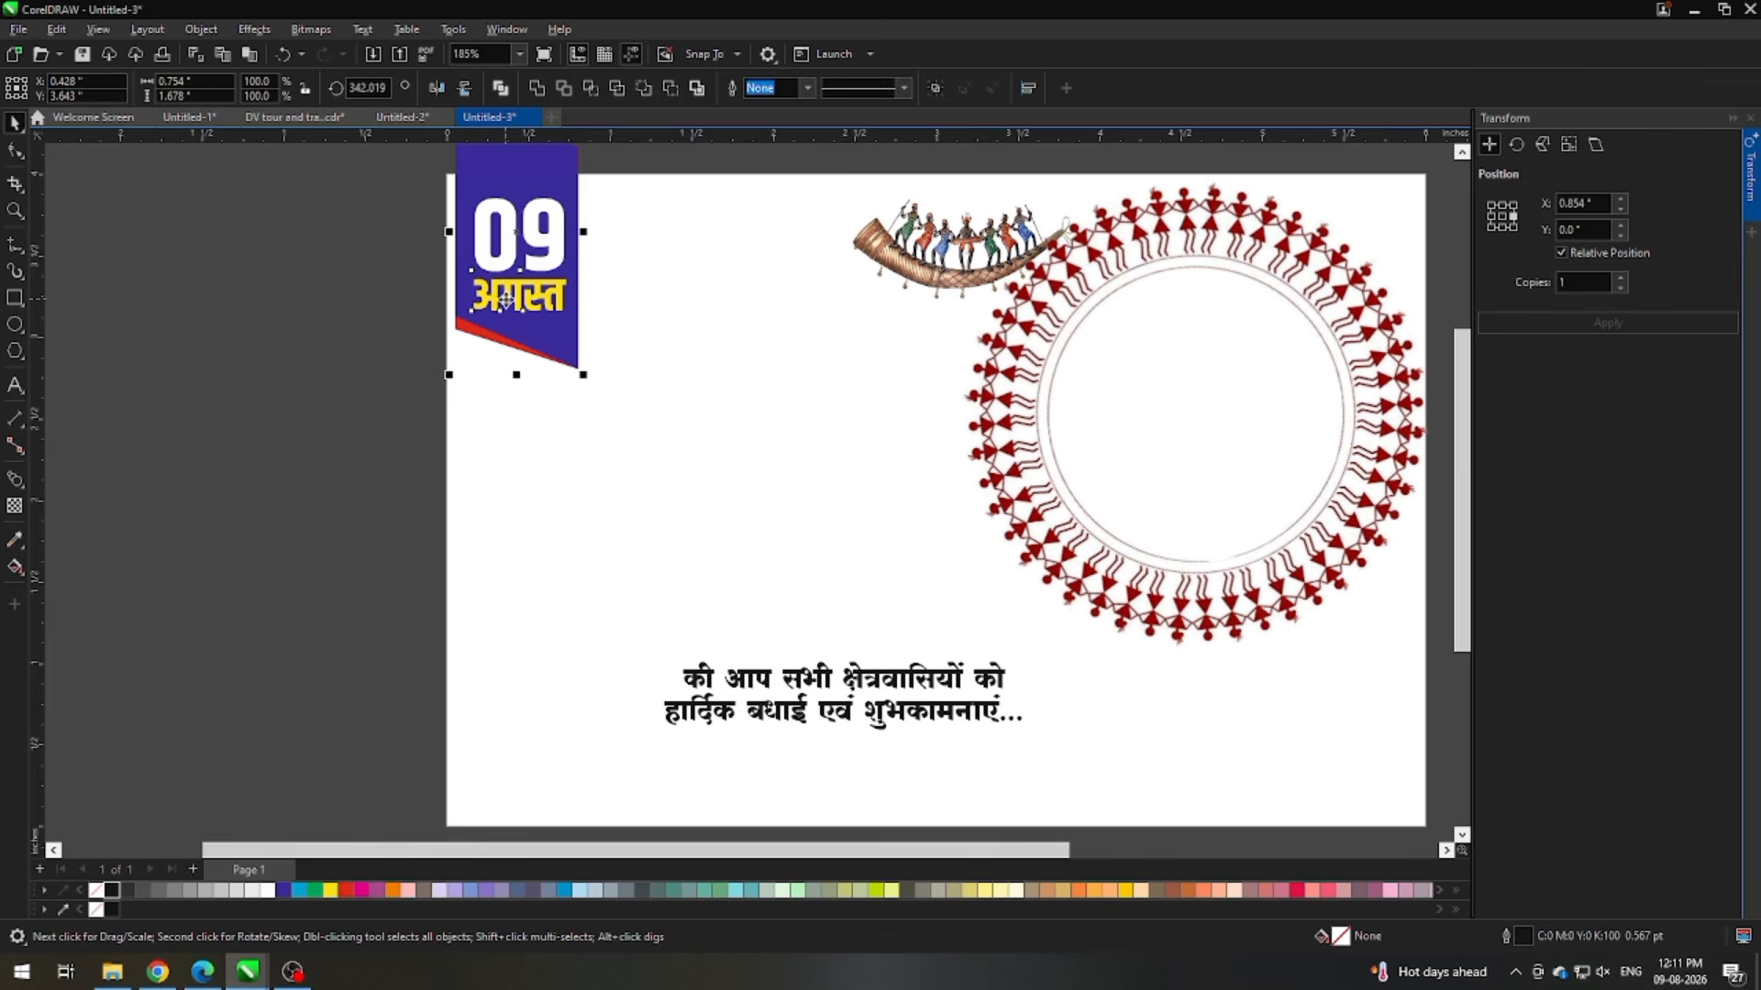
{"action": "left_click_drag", "start_coordinate": [506, 299], "coordinate": [525, 389]}
{"action": "left_click", "coordinate": [294, 299]}
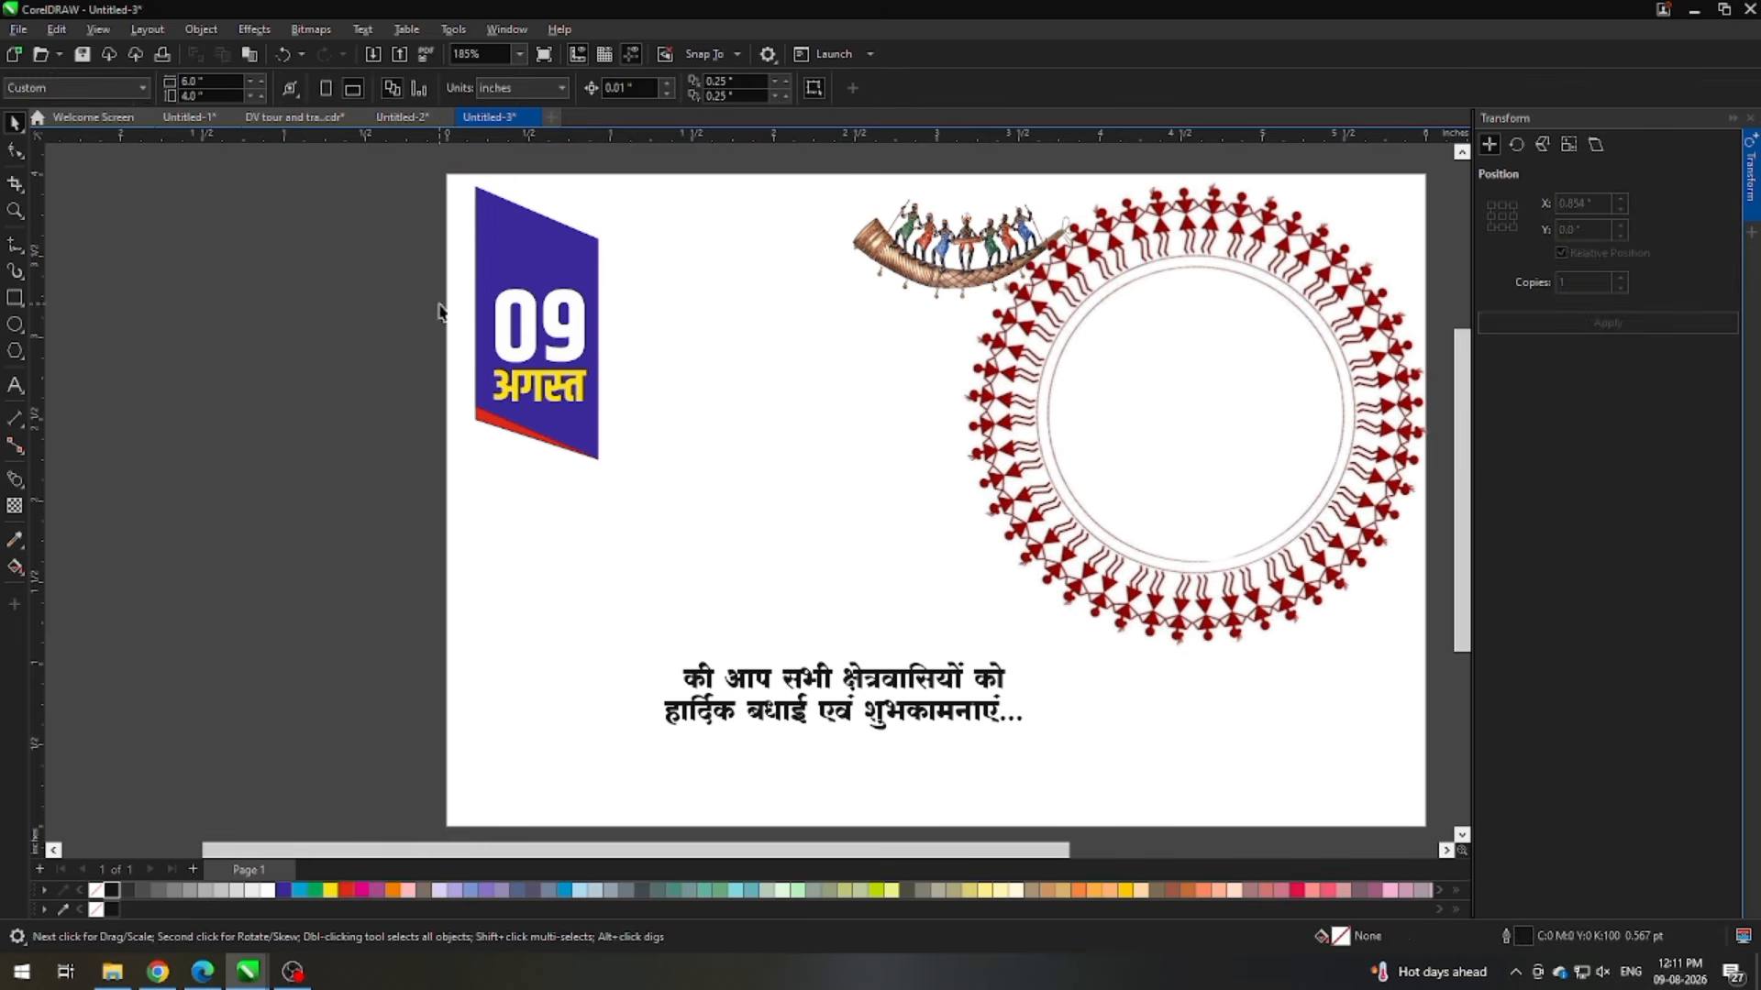
{"action": "scroll", "coordinate": [439, 310], "scroll_direction": "down", "scroll_amount": 1}
{"action": "left_click_drag", "start_coordinate": [382, 194], "coordinate": [587, 491]}
{"action": "left_click_drag", "start_coordinate": [547, 386], "coordinate": [559, 404]}
{"action": "left_click", "coordinate": [387, 440]}
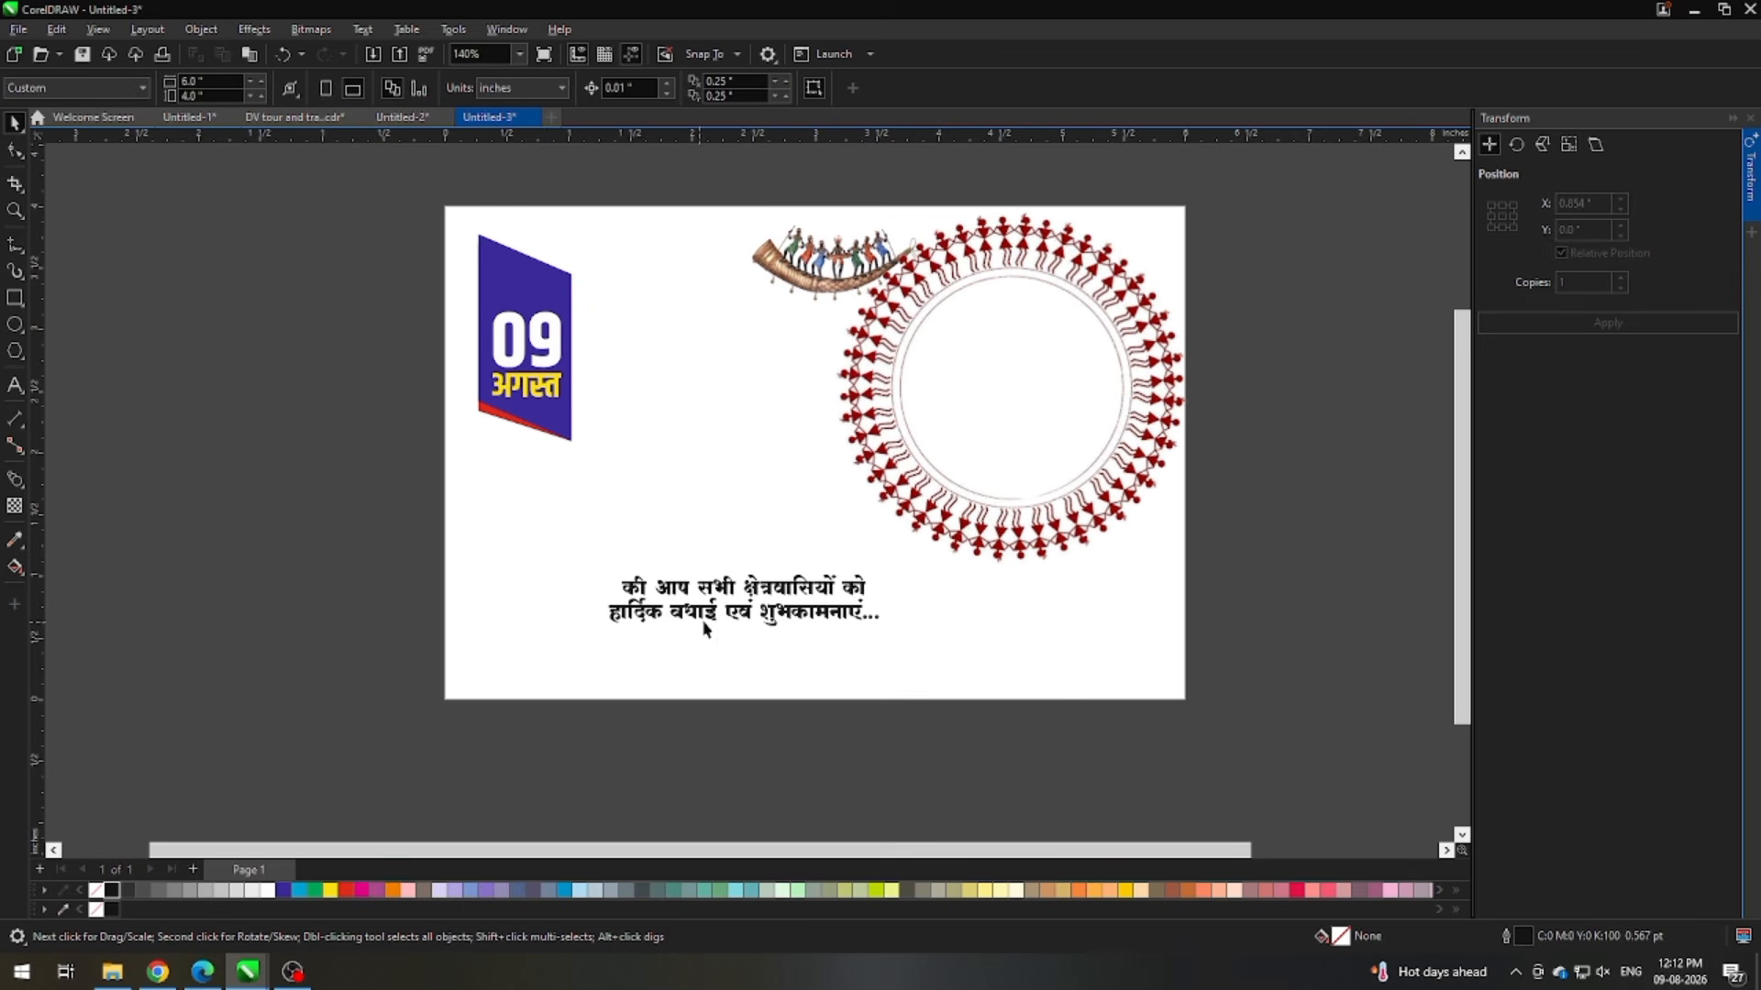
Step: Duplicate the greeting text just above the original and set the copy's font to RAJ 02
{"action": "left_click", "coordinate": [734, 598]}
{"action": "left_click_drag", "start_coordinate": [734, 596], "coordinate": [670, 520]}
{"action": "right_click", "coordinate": [669, 521]}
{"action": "key", "text": "F8"}
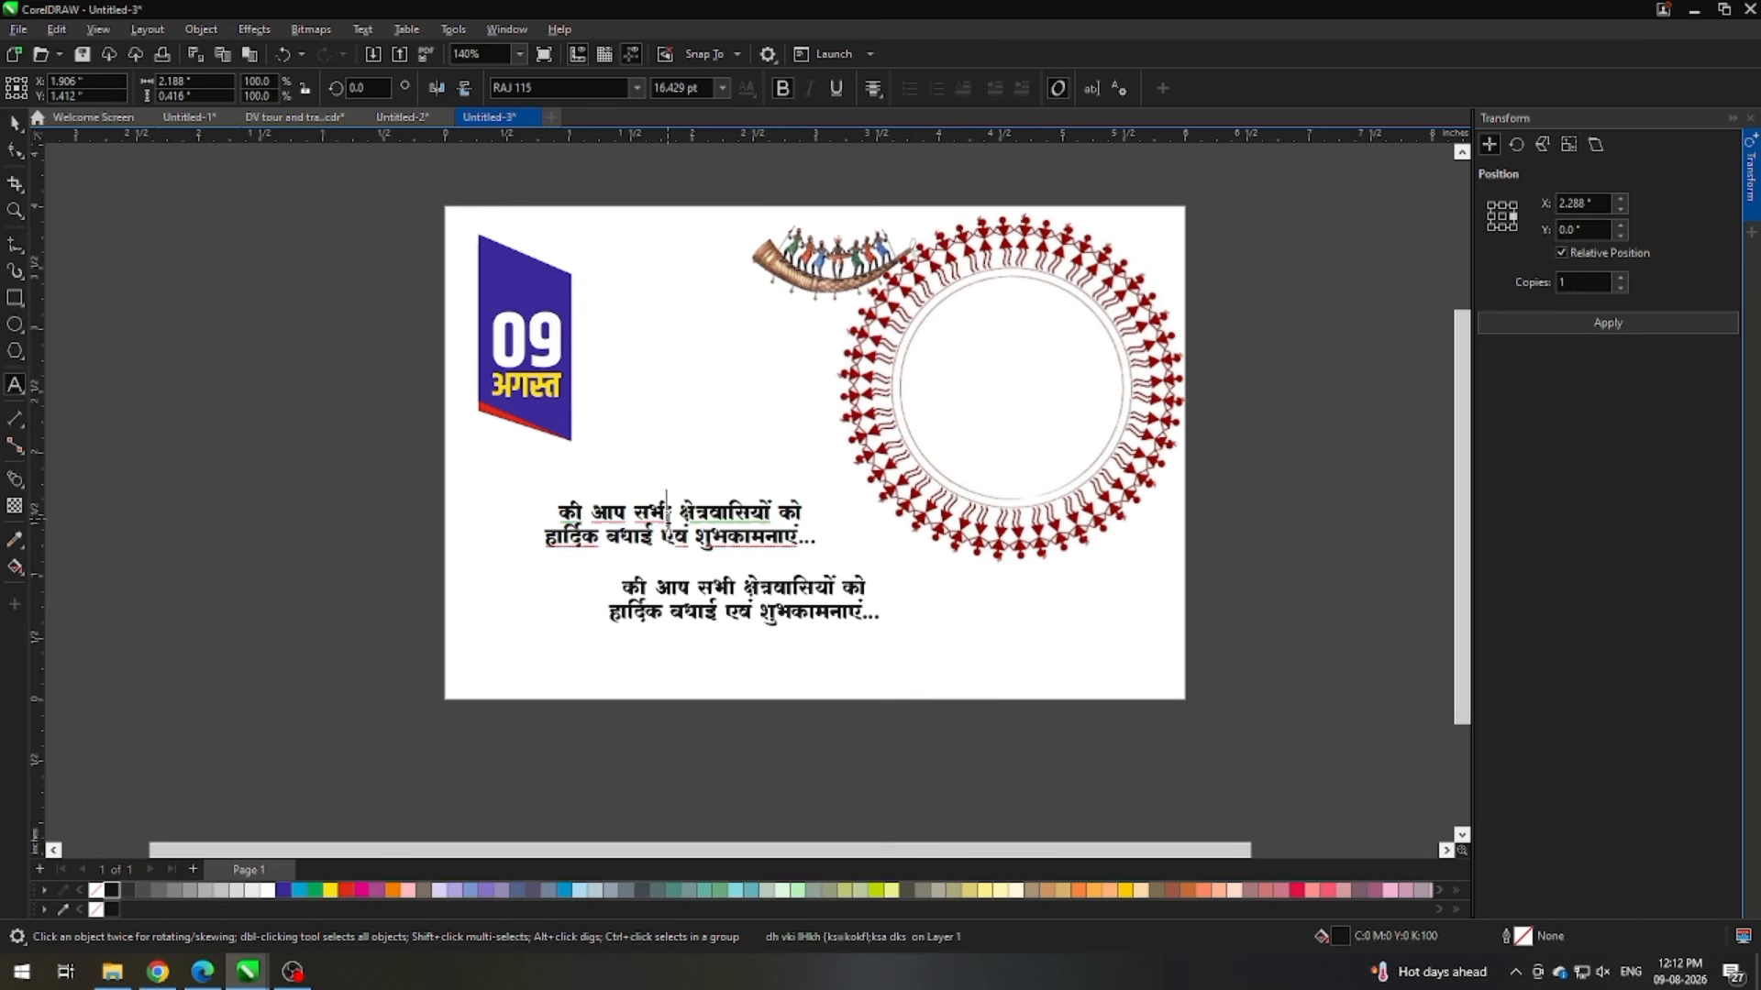
{"action": "key", "text": "ctrl+a"}
{"action": "left_click", "coordinate": [639, 88]}
{"action": "left_click", "coordinate": [639, 89]}
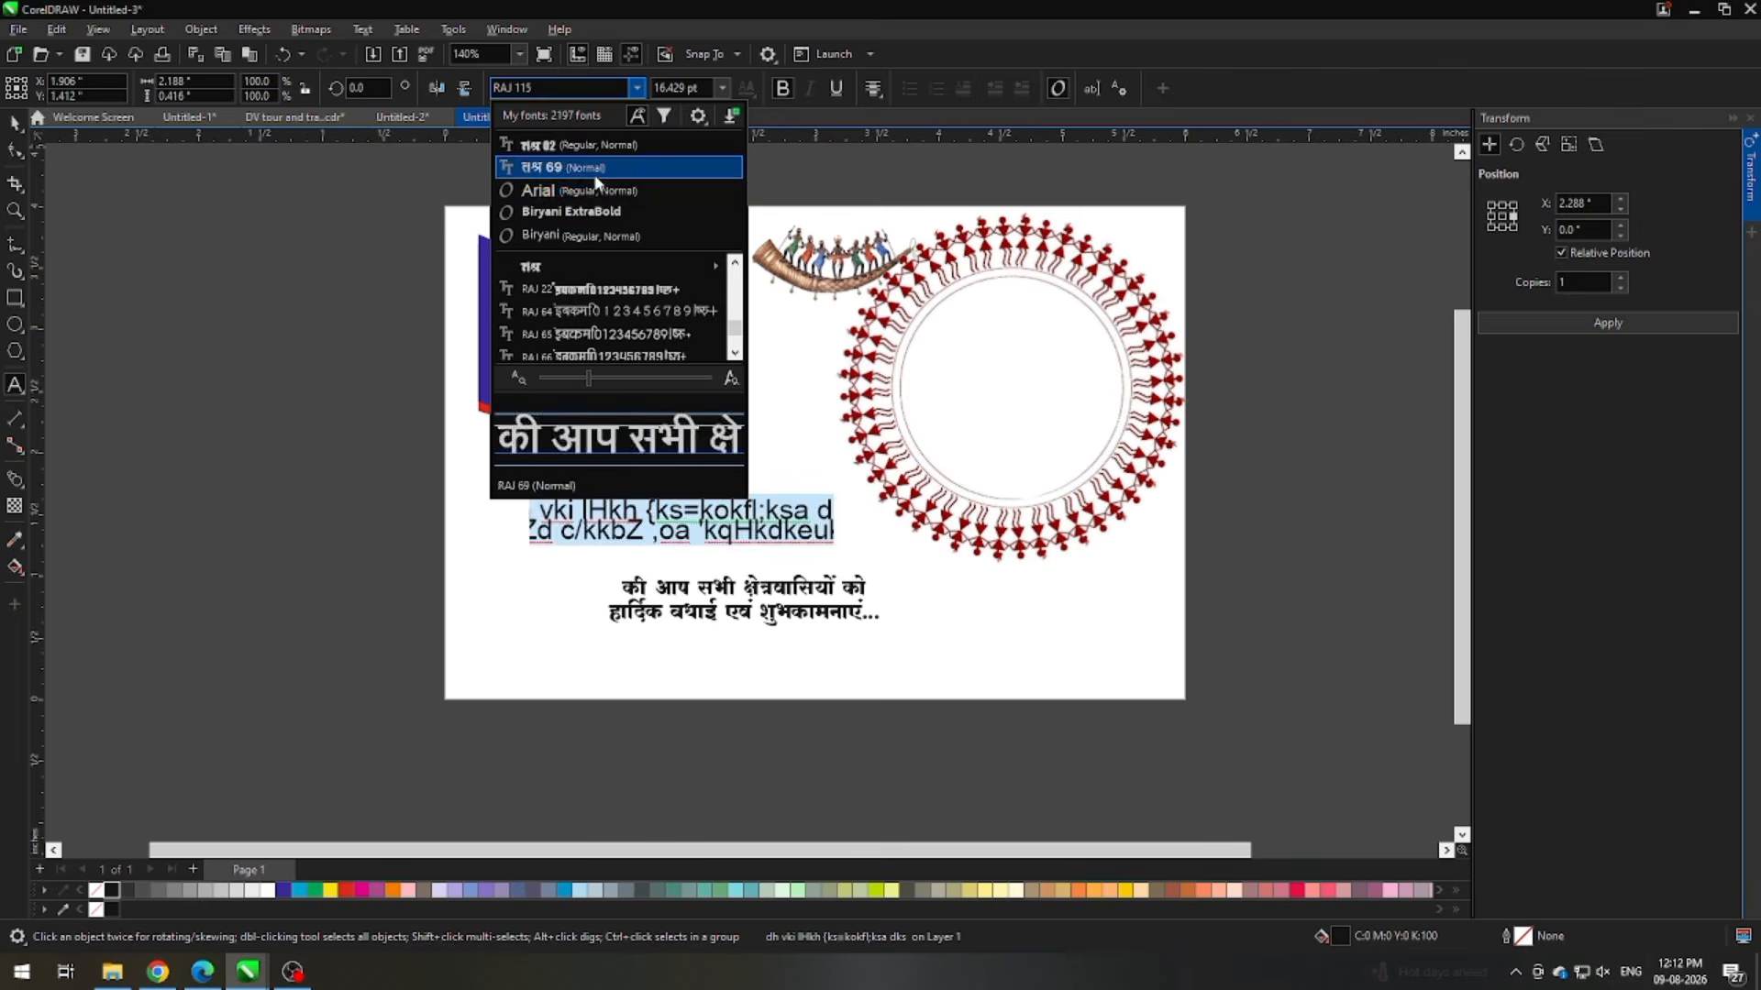
{"action": "left_click", "coordinate": [551, 144]}
{"action": "left_click", "coordinate": [639, 89]}
{"action": "left_click", "coordinate": [592, 168]}
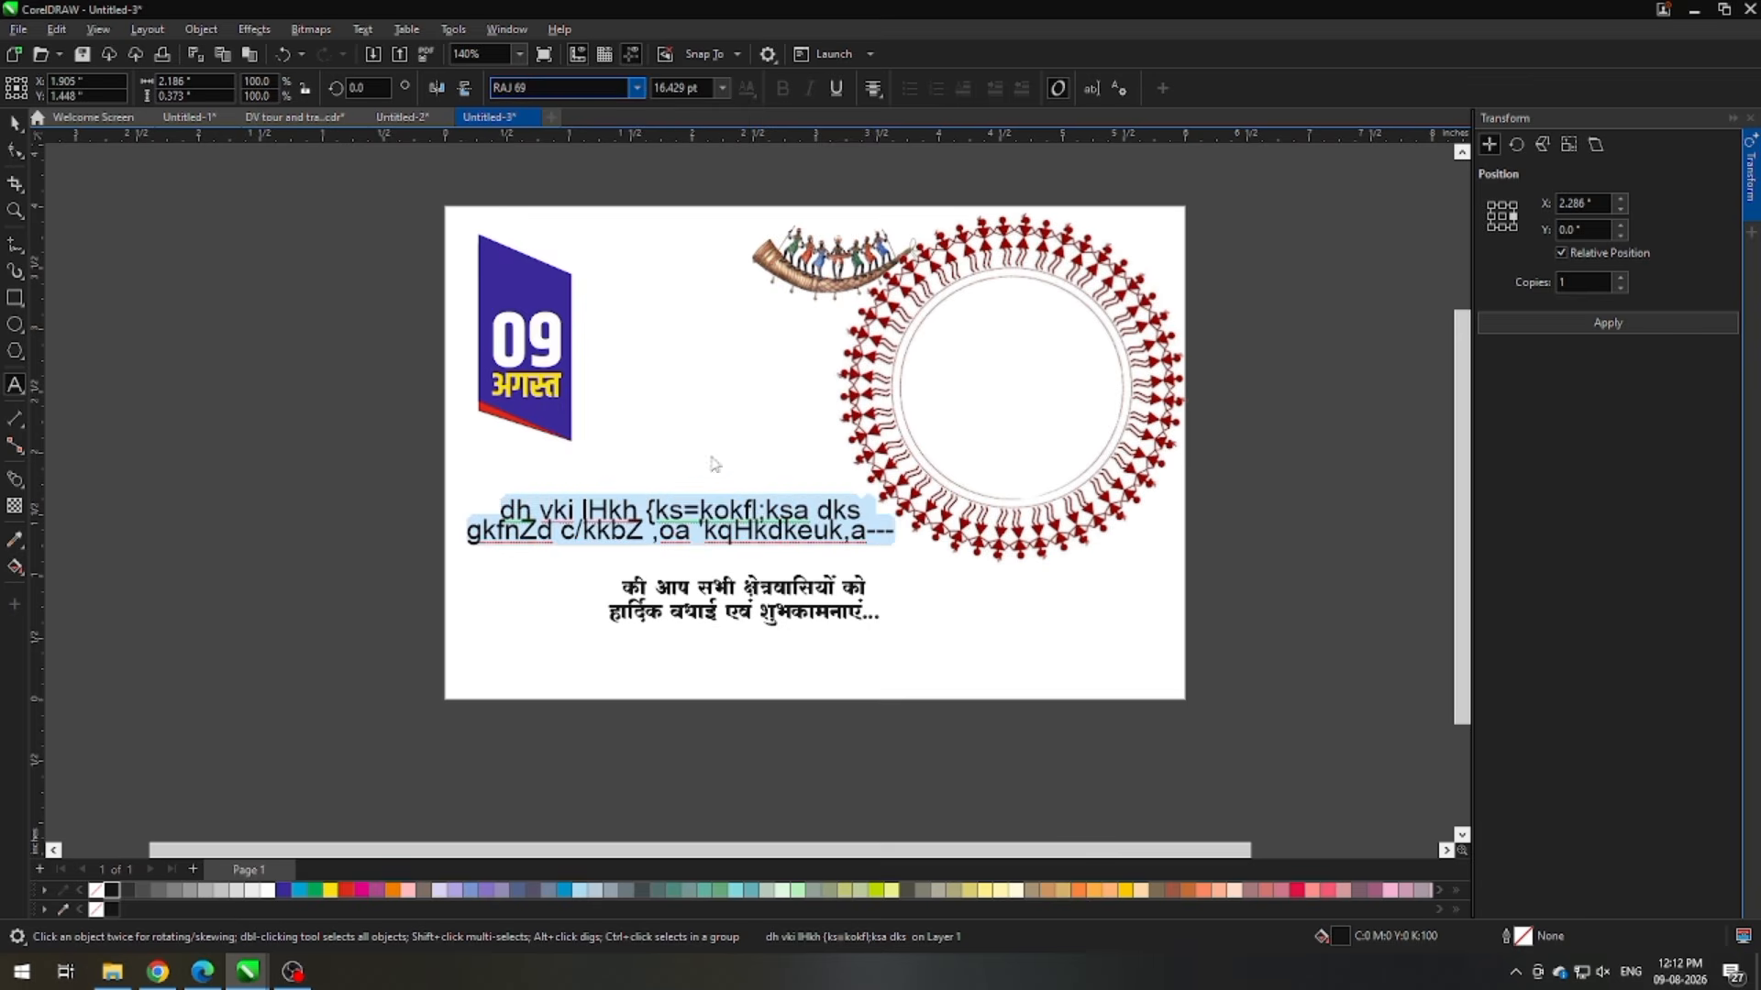
{"action": "scroll", "coordinate": [650, 506], "scroll_direction": "up", "scroll_amount": 1}
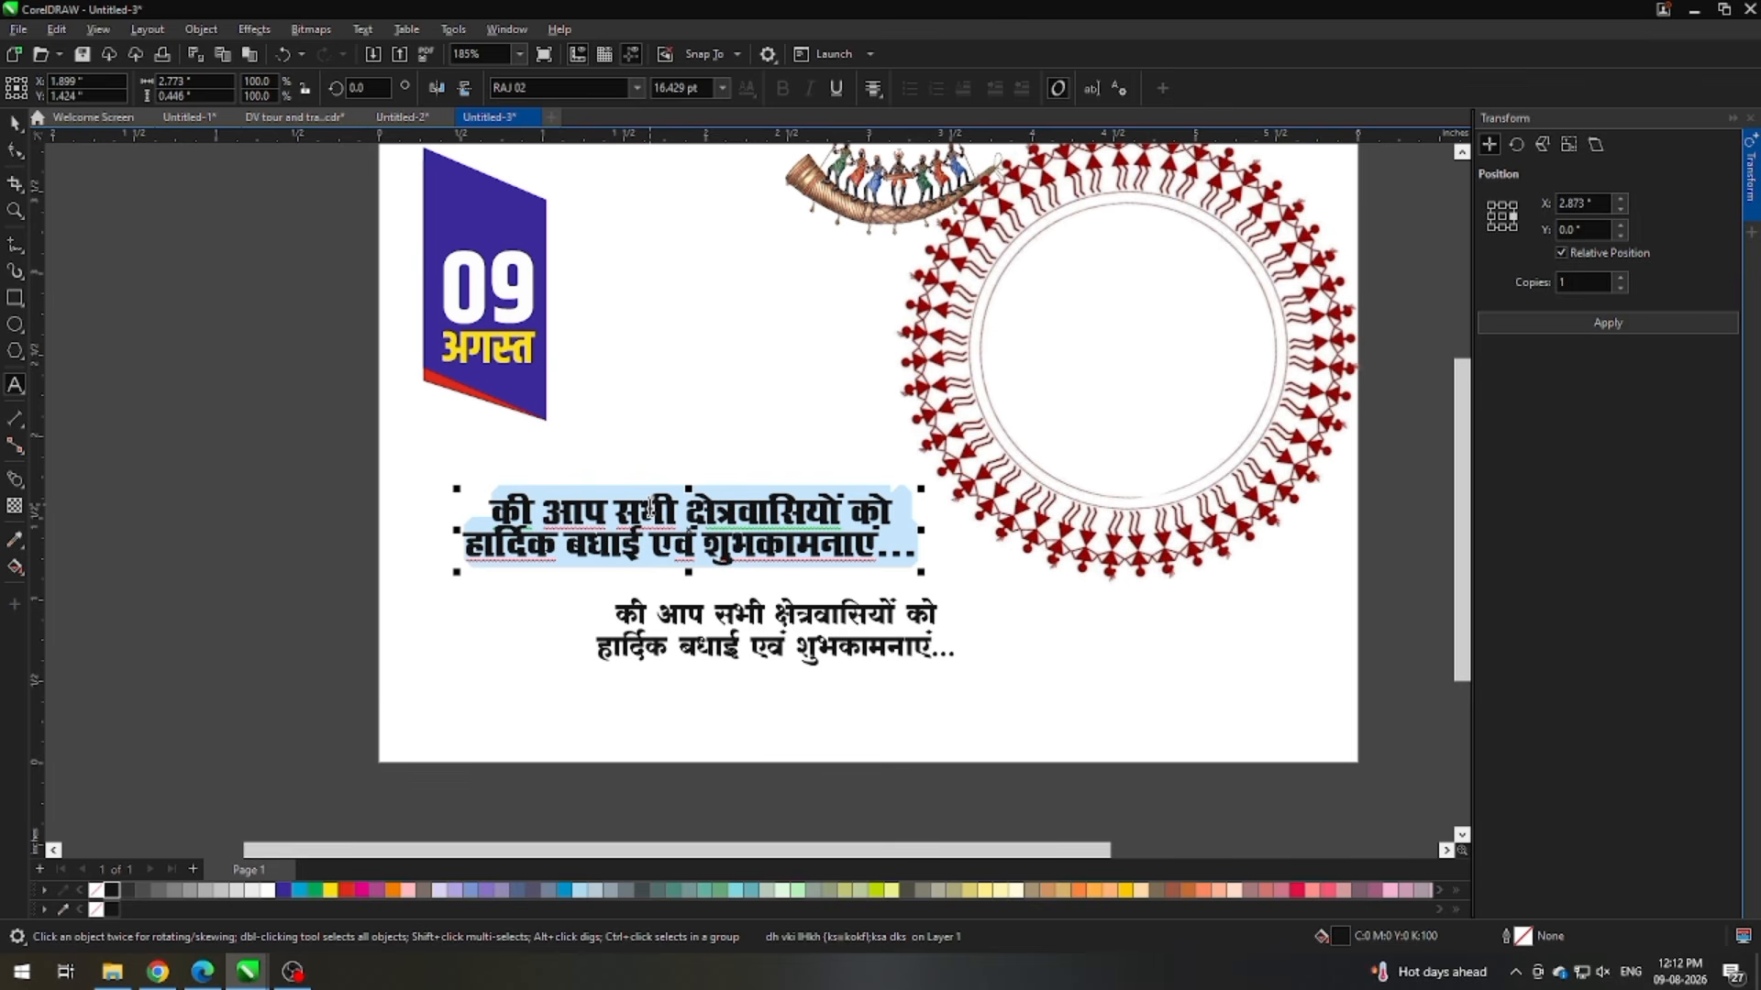
{"action": "scroll", "coordinate": [651, 506], "scroll_direction": "up", "scroll_amount": 1}
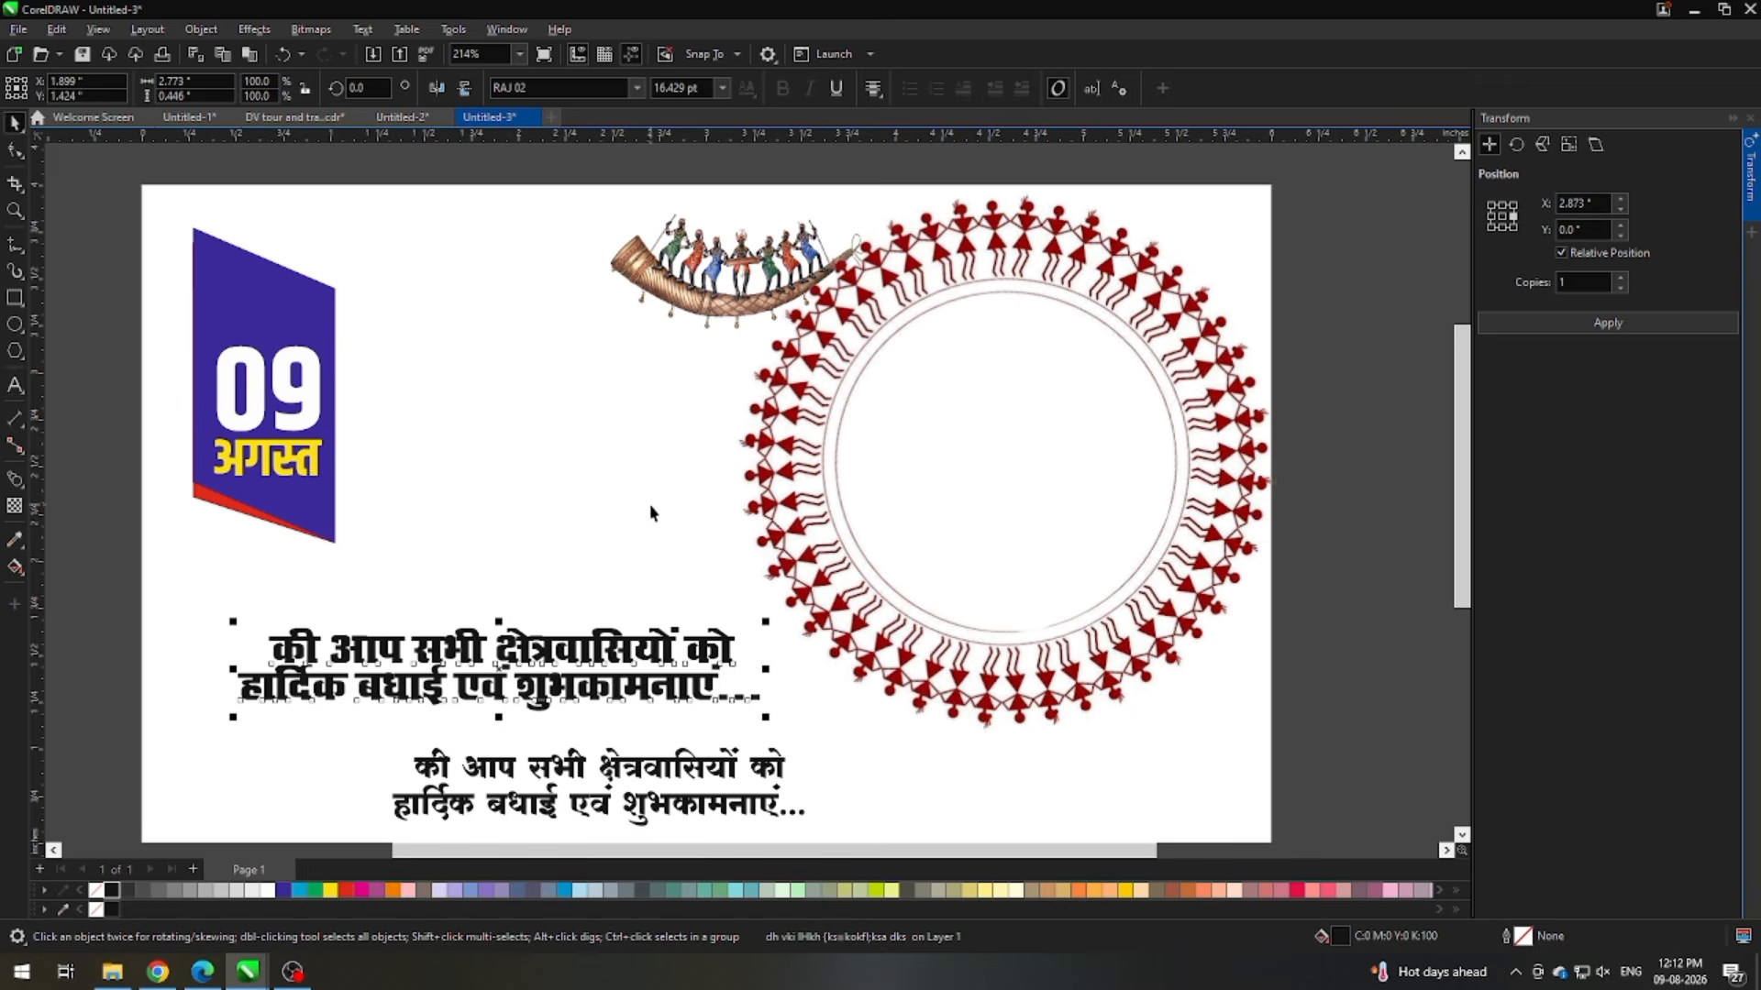
Step: Replace the copy's wording with "विश्व आदिवासी दिवस" and move it up beside the date badge
{"action": "left_click", "coordinate": [530, 674]}
{"action": "key", "text": "ctrl+a"}
{"action": "type", "text": "fo'"}
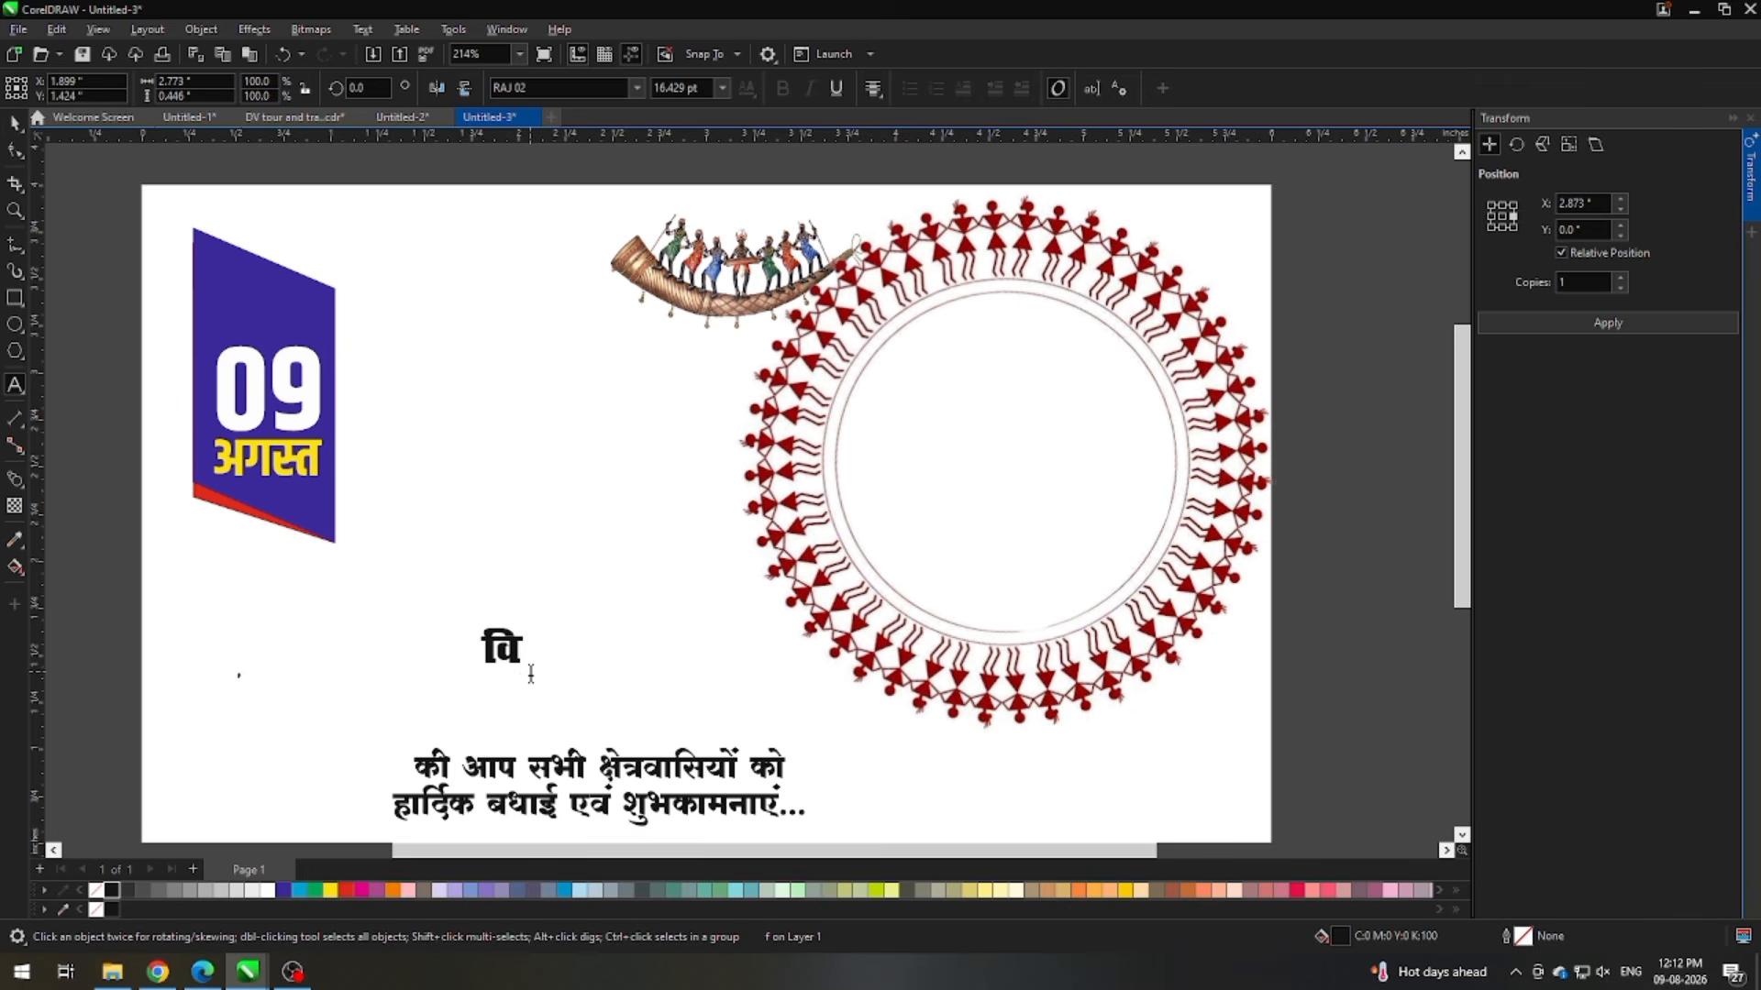
{"action": "type", "text": "o vjf"}
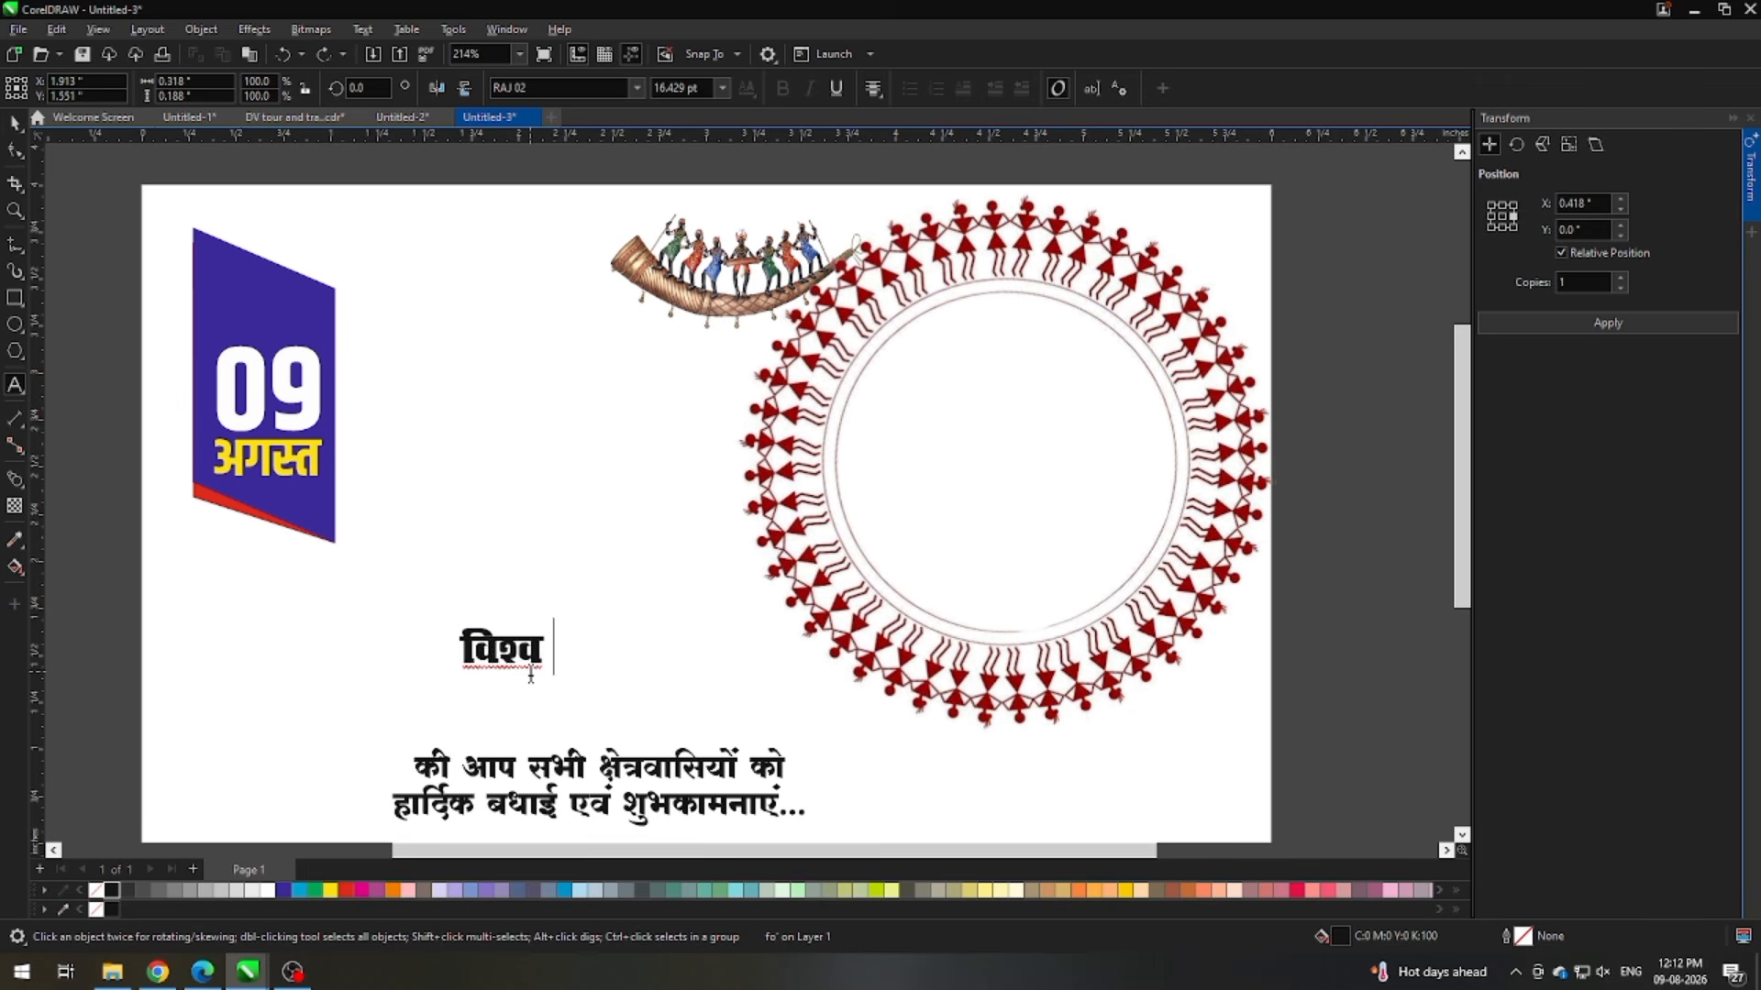
{"action": "key", "text": "BackSpace"}
{"action": "key", "text": "BackSpace"}
{"action": "type", "text": "k"}
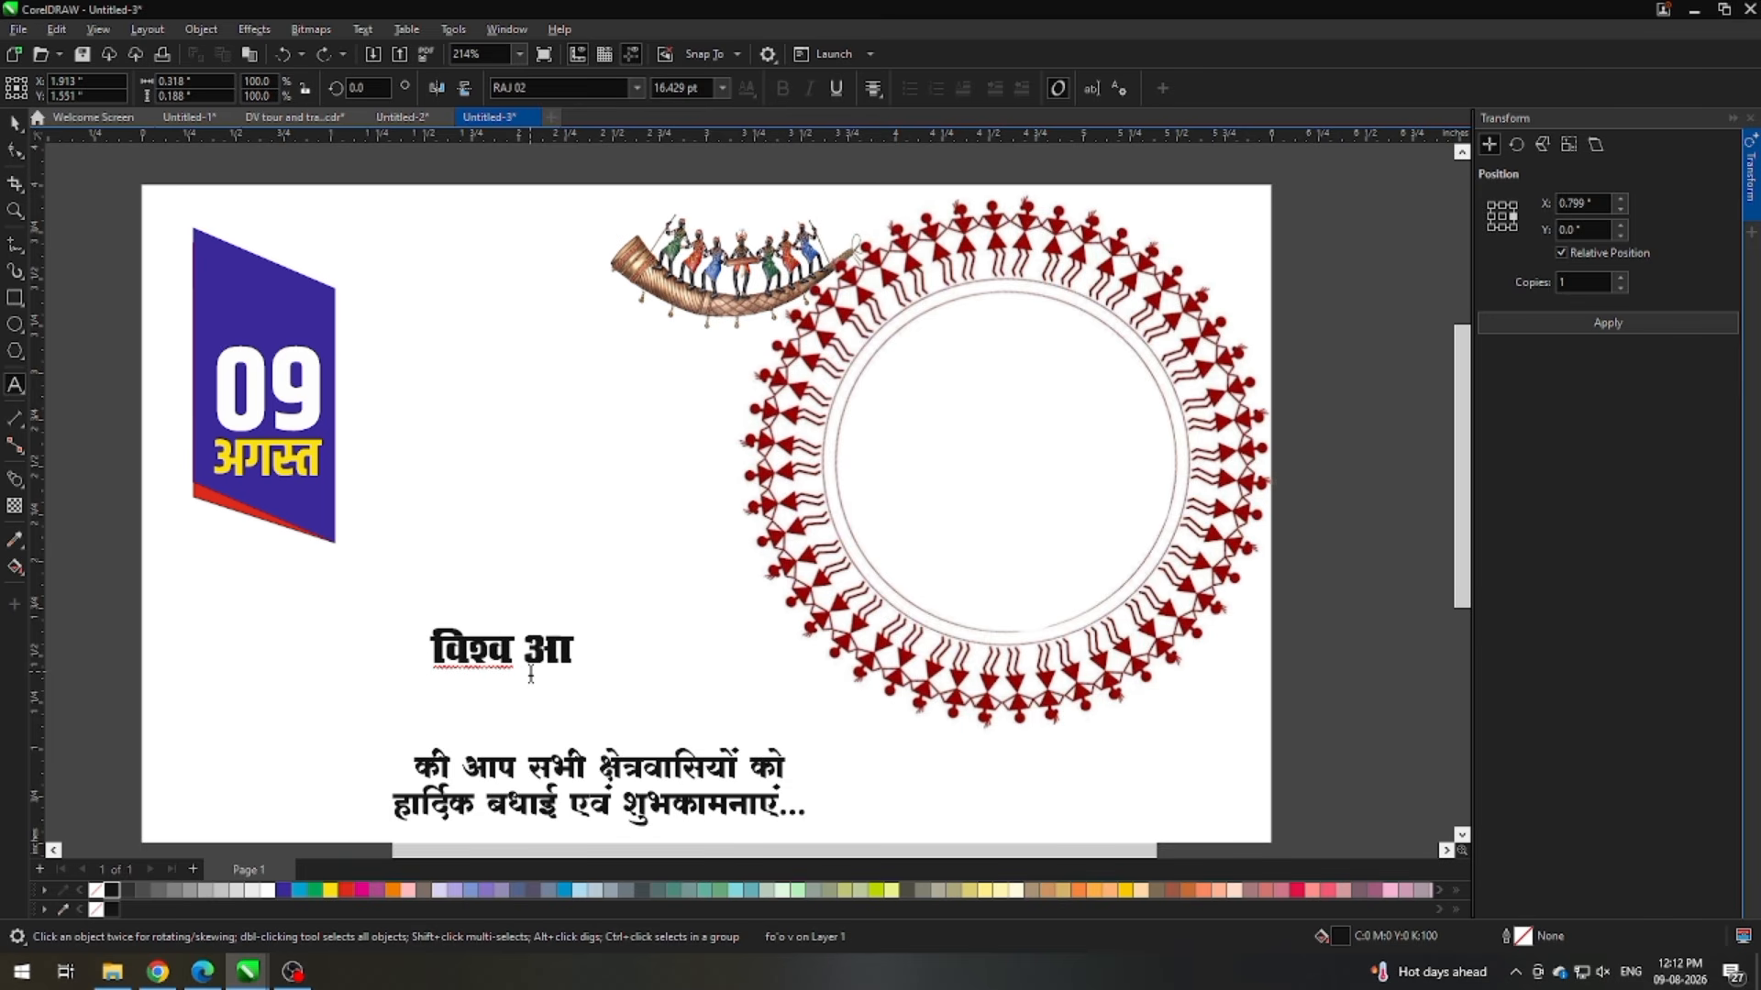
{"action": "type", "text": "fnoklh fn"}
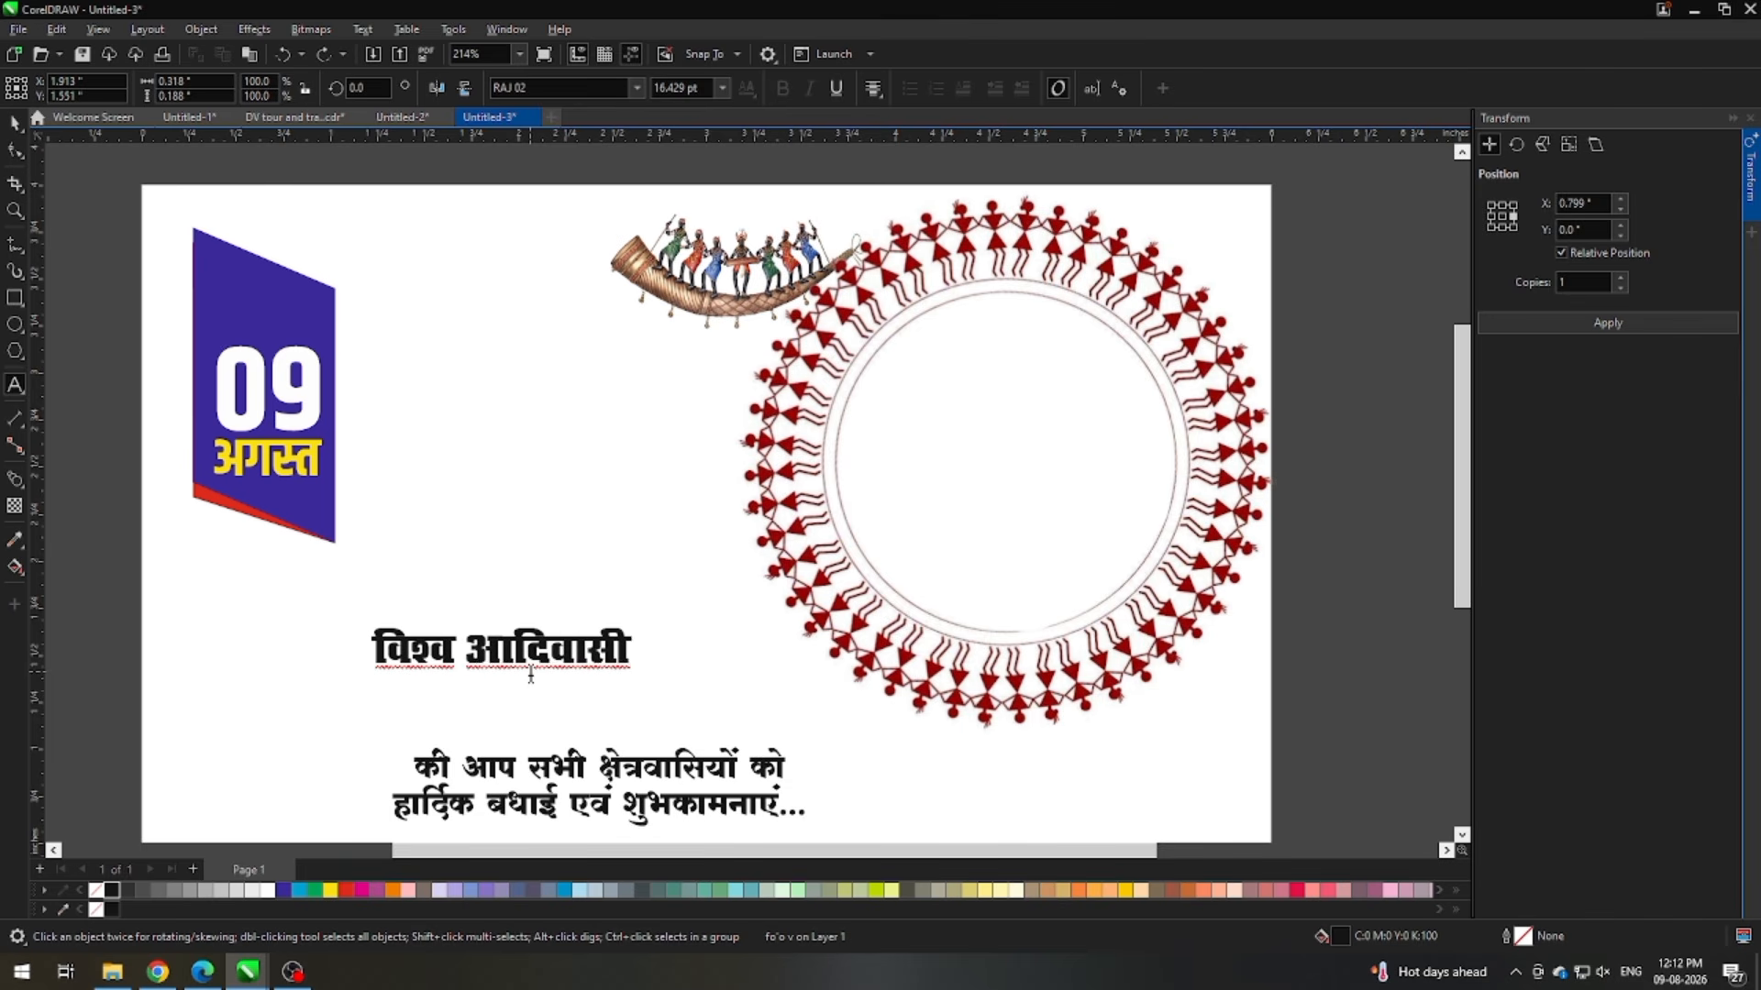
{"action": "type", "text": "ol"}
{"action": "key", "text": "ctrl+space"}
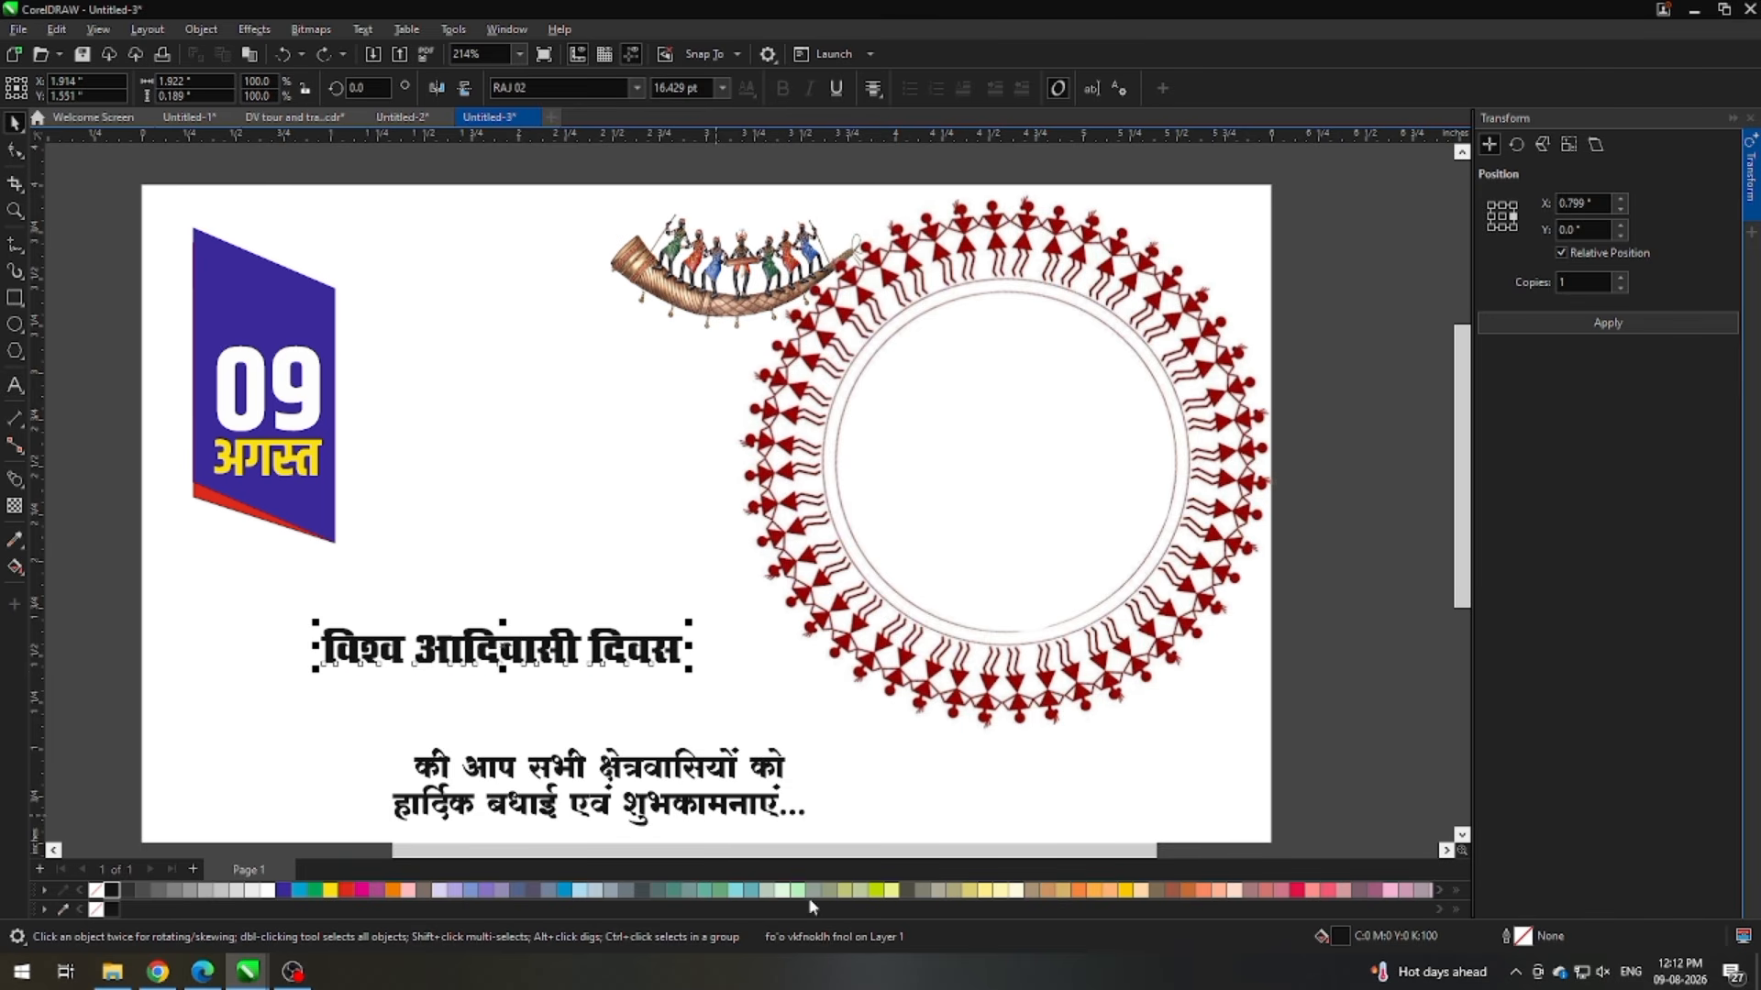
{"action": "left_click_drag", "start_coordinate": [449, 647], "coordinate": [500, 521]}
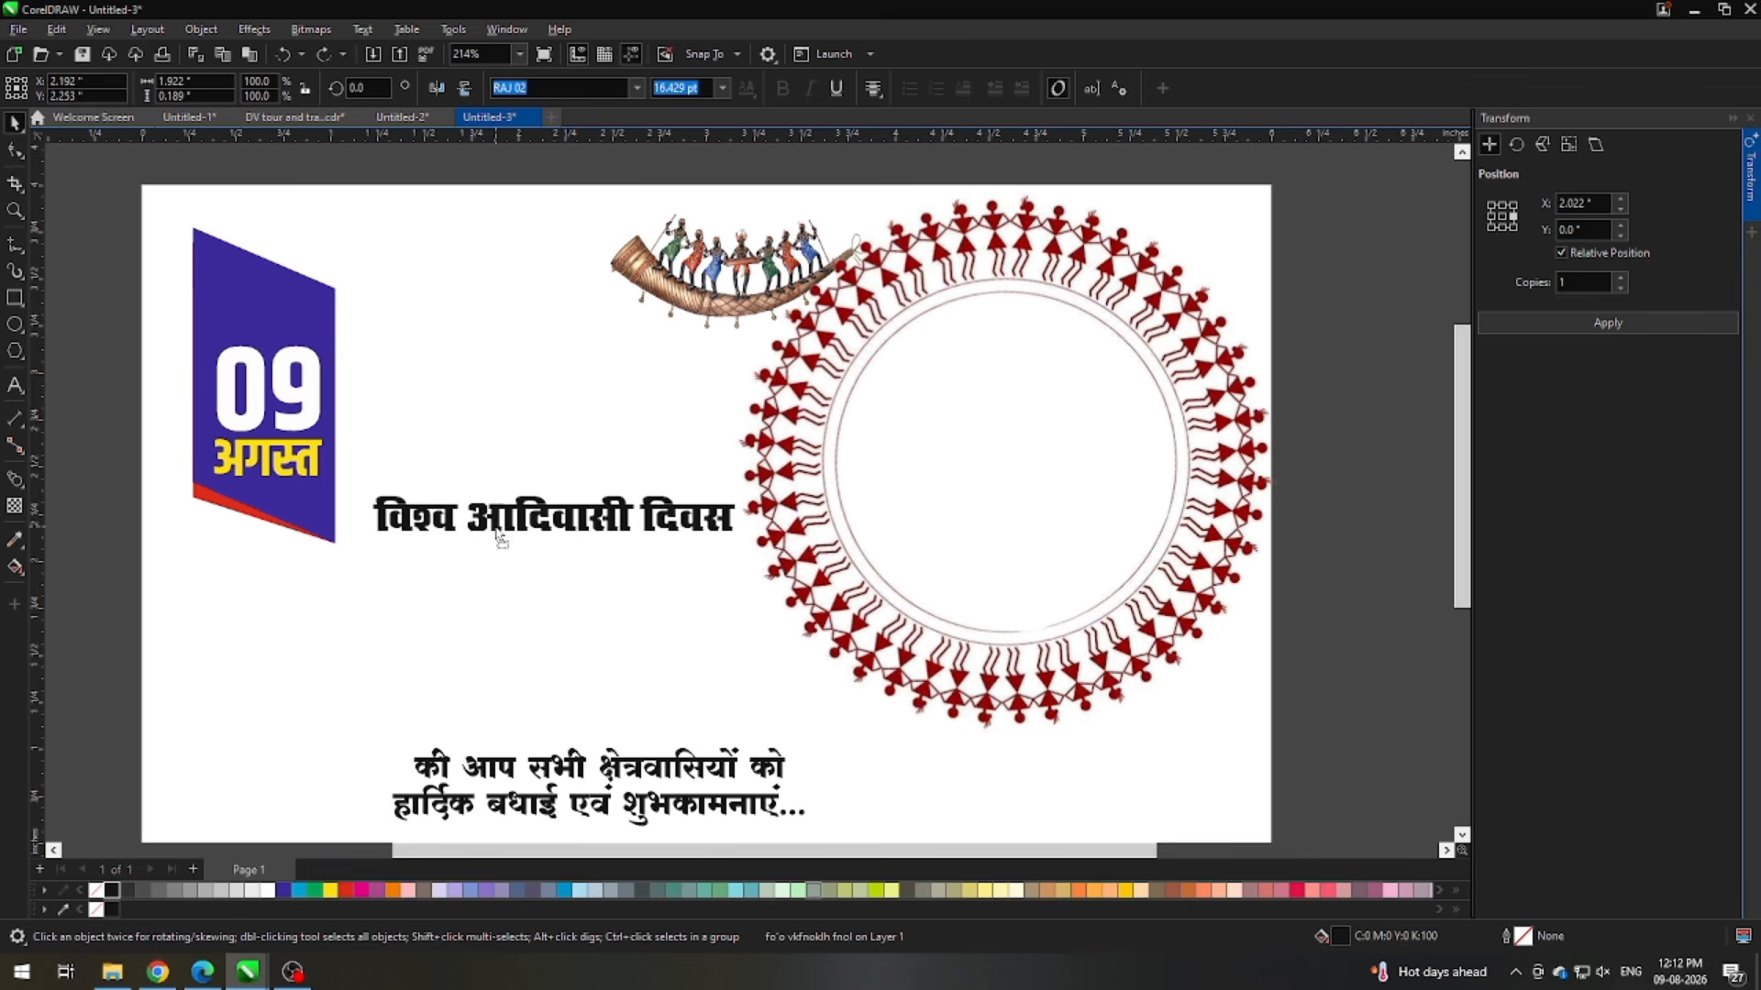
Step: Replace the plain title with decorative gradient lettering of "विश्व आदिवासी दिवस" and position it beside the date badge
{"action": "left_click", "coordinate": [496, 527]}
{"action": "key", "text": "ctrl+a"}
{"action": "left_click_drag", "start_coordinate": [597, 537], "coordinate": [1061, 747]}
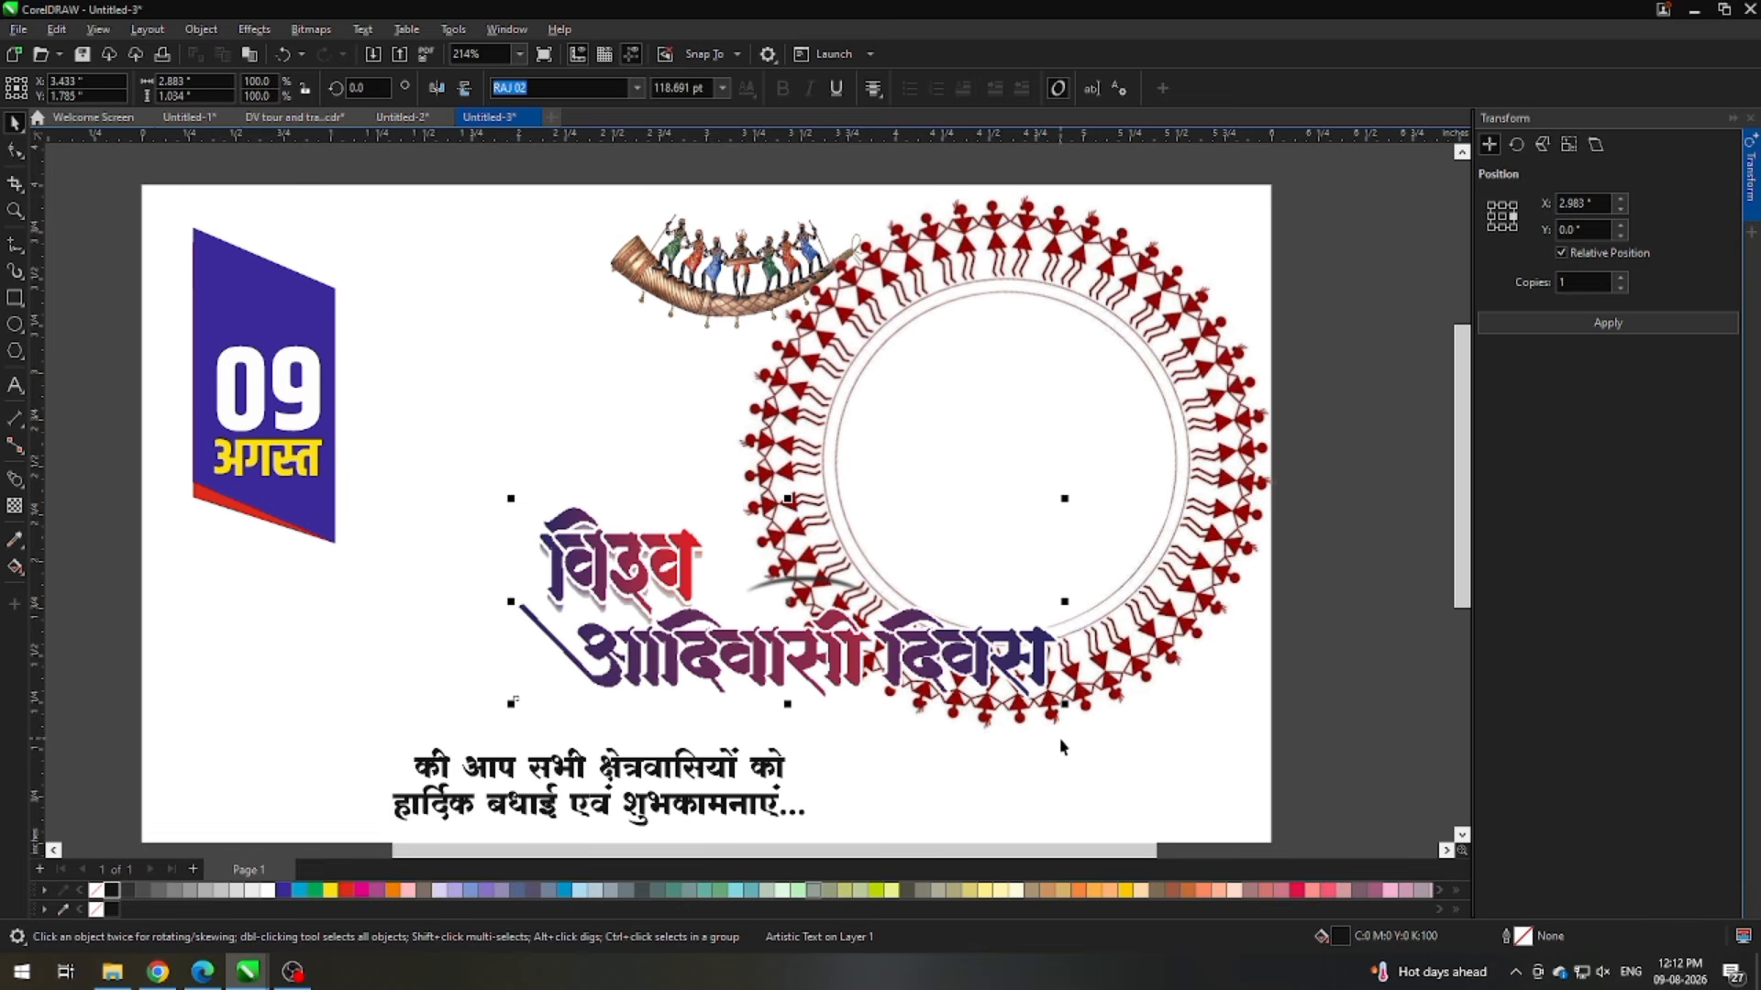
{"action": "left_click_drag", "start_coordinate": [821, 632], "coordinate": [720, 545]}
{"action": "scroll", "coordinate": [667, 564], "scroll_direction": "up", "scroll_amount": 2}
{"action": "left_click", "coordinate": [667, 564]}
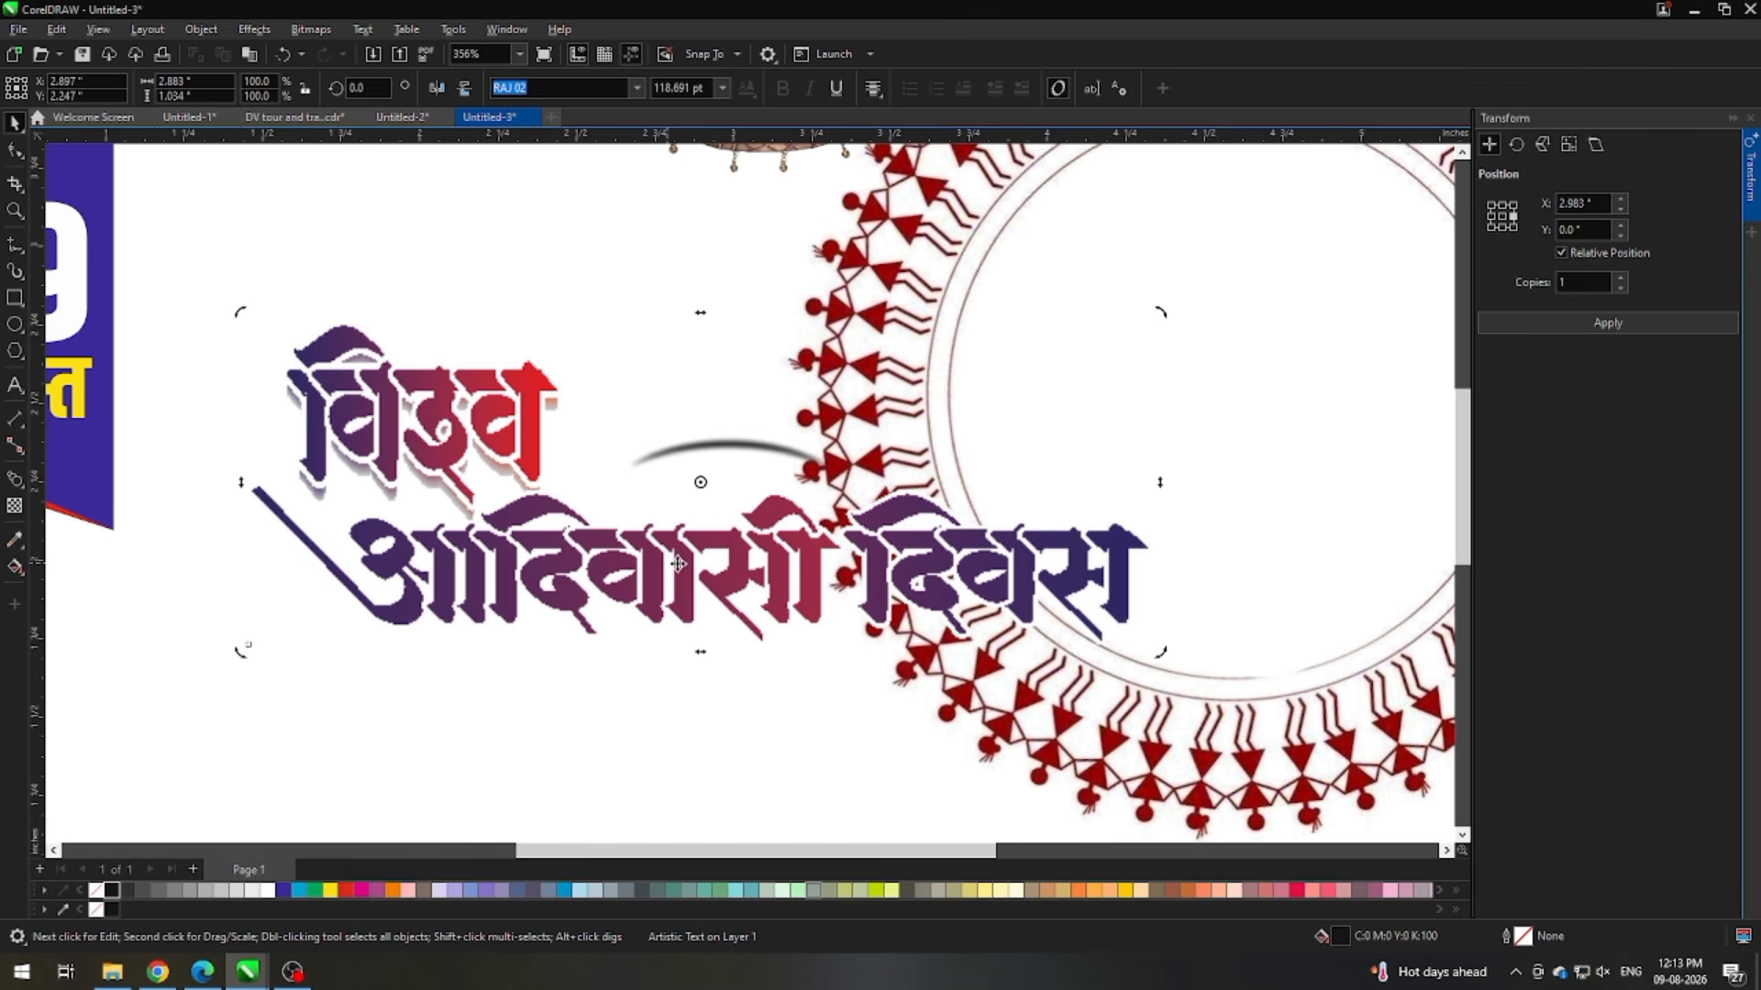
Step: Replace the gradient title with the larger red and purple lettering, about 4.1 inches wide, and place it beside the date badge
{"action": "key", "text": "Delete"}
{"action": "scroll", "coordinate": [668, 586], "scroll_direction": "down", "scroll_amount": 1}
{"action": "key", "text": "ctrl+v"}
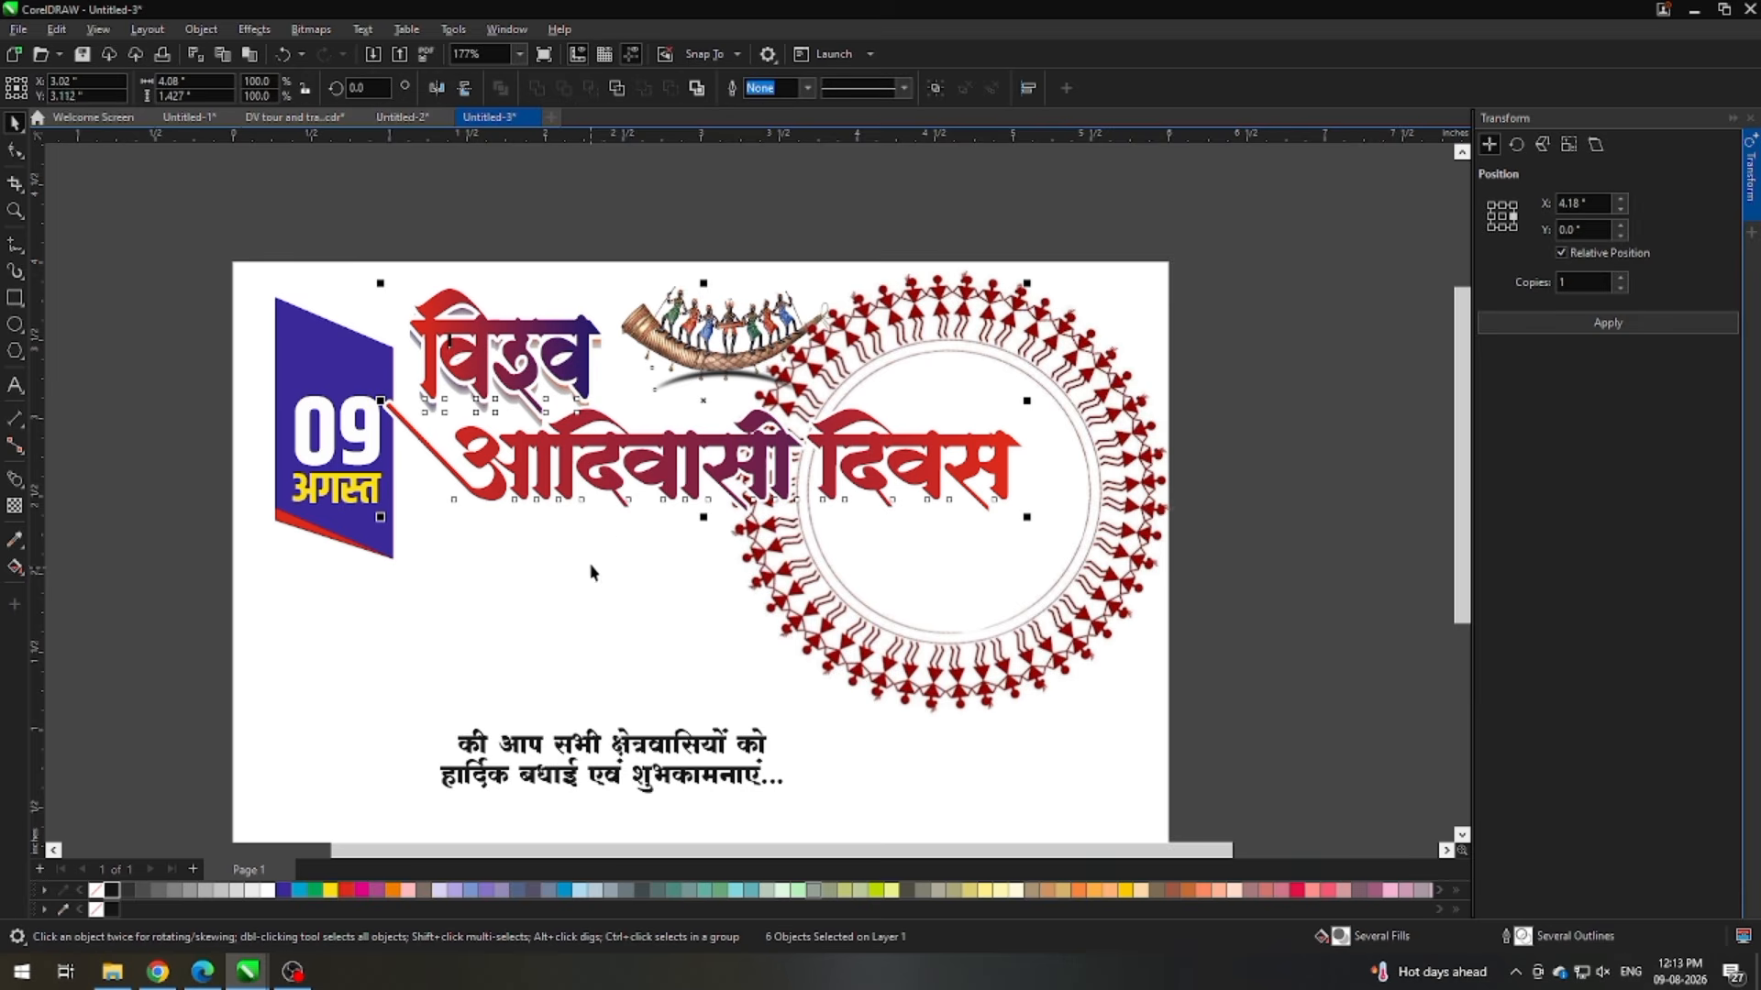
{"action": "left_click_drag", "start_coordinate": [632, 461], "coordinate": [653, 544]}
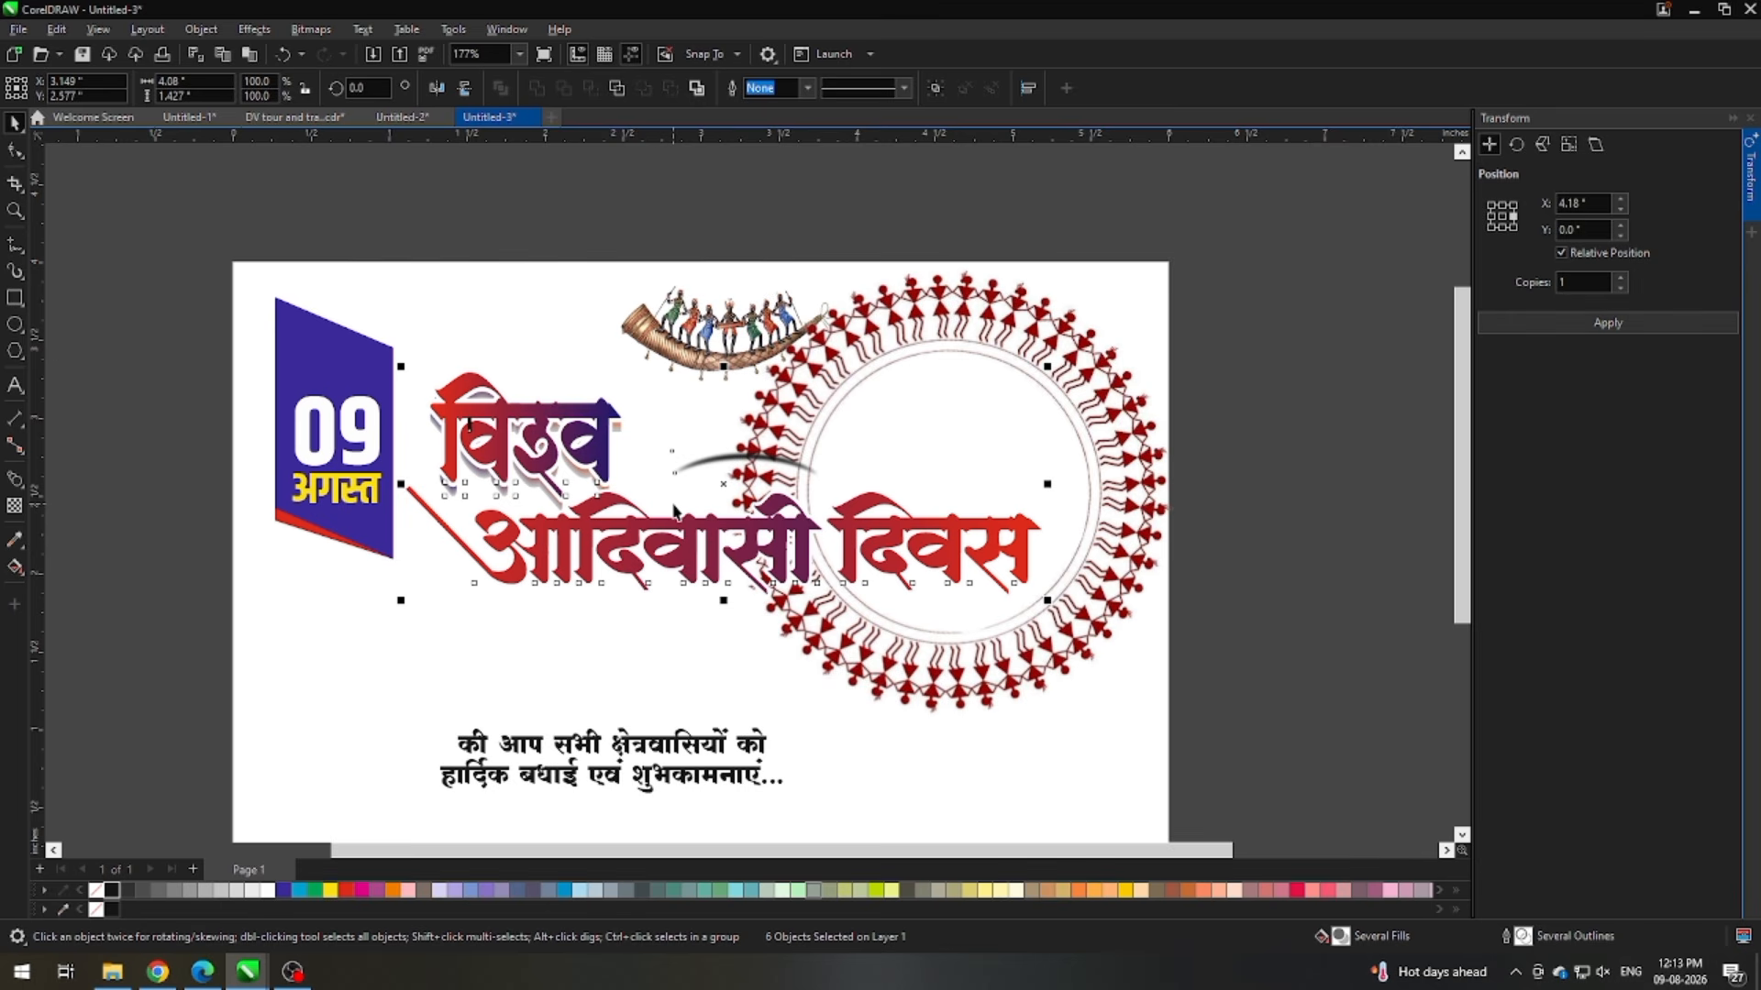
{"action": "left_click", "coordinate": [602, 245]}
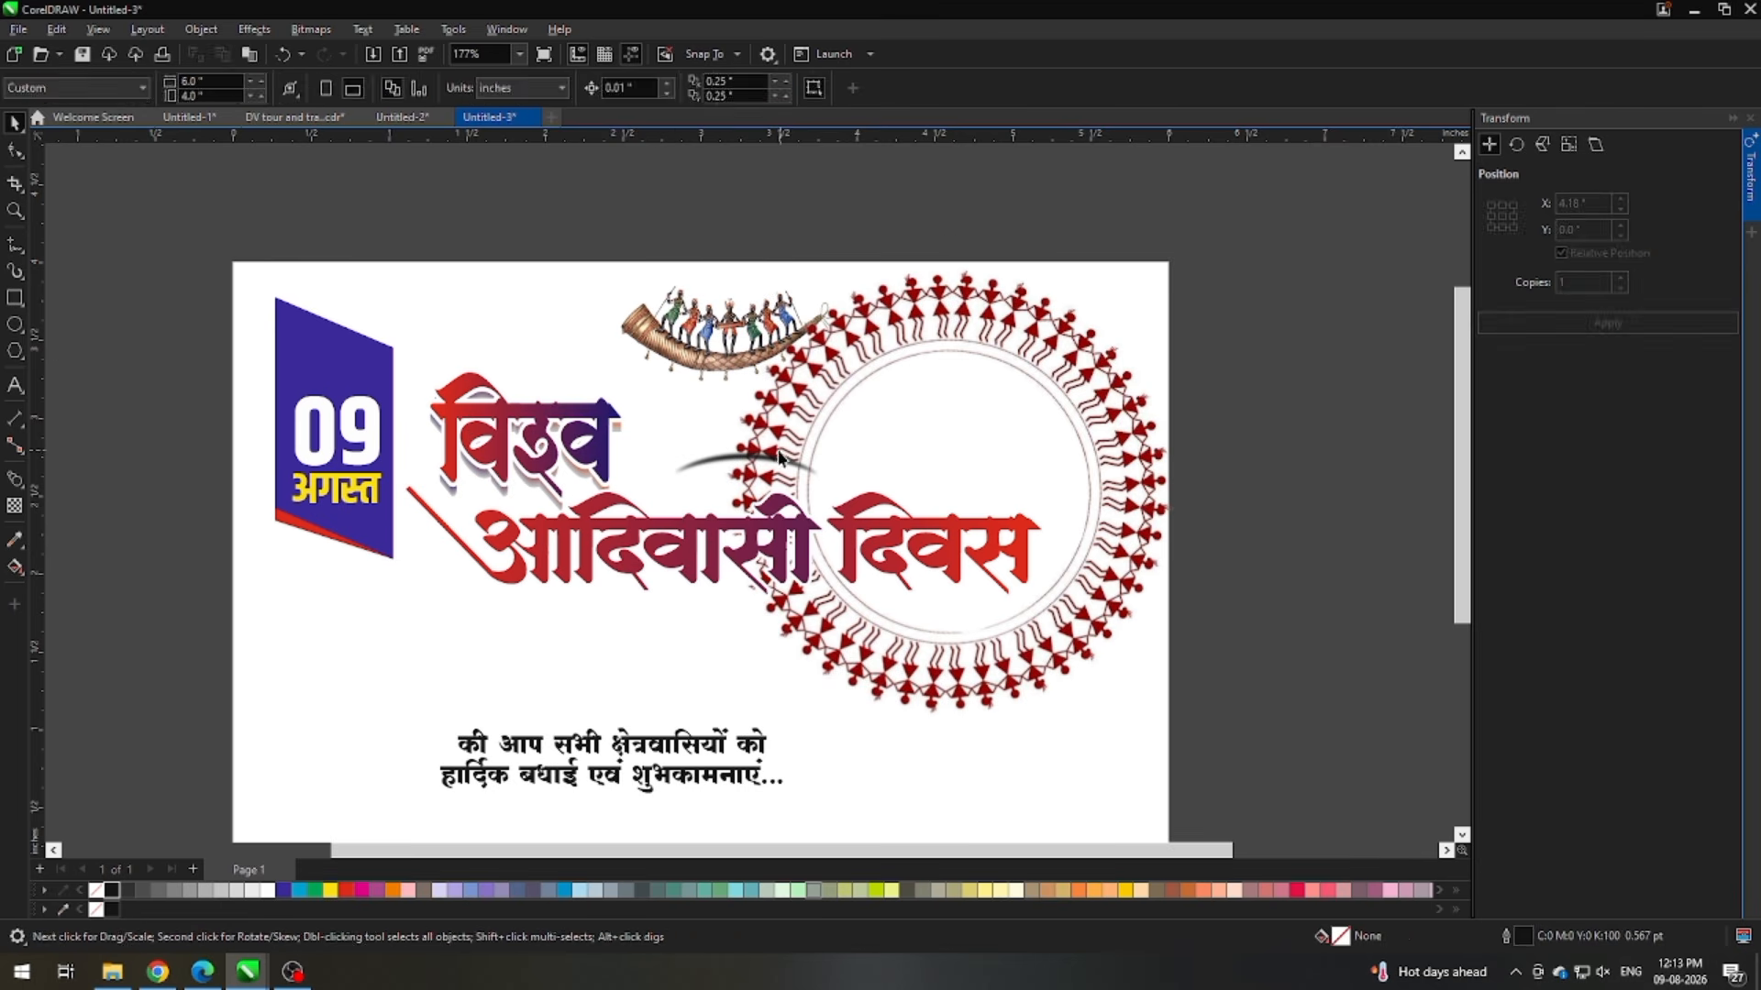
Step: Move the dark arc from above "आदिवासी" to just beneath the tribal horn artwork and deselect it
{"action": "left_click", "coordinate": [769, 461]}
{"action": "left_click_drag", "start_coordinate": [745, 456], "coordinate": [826, 412]}
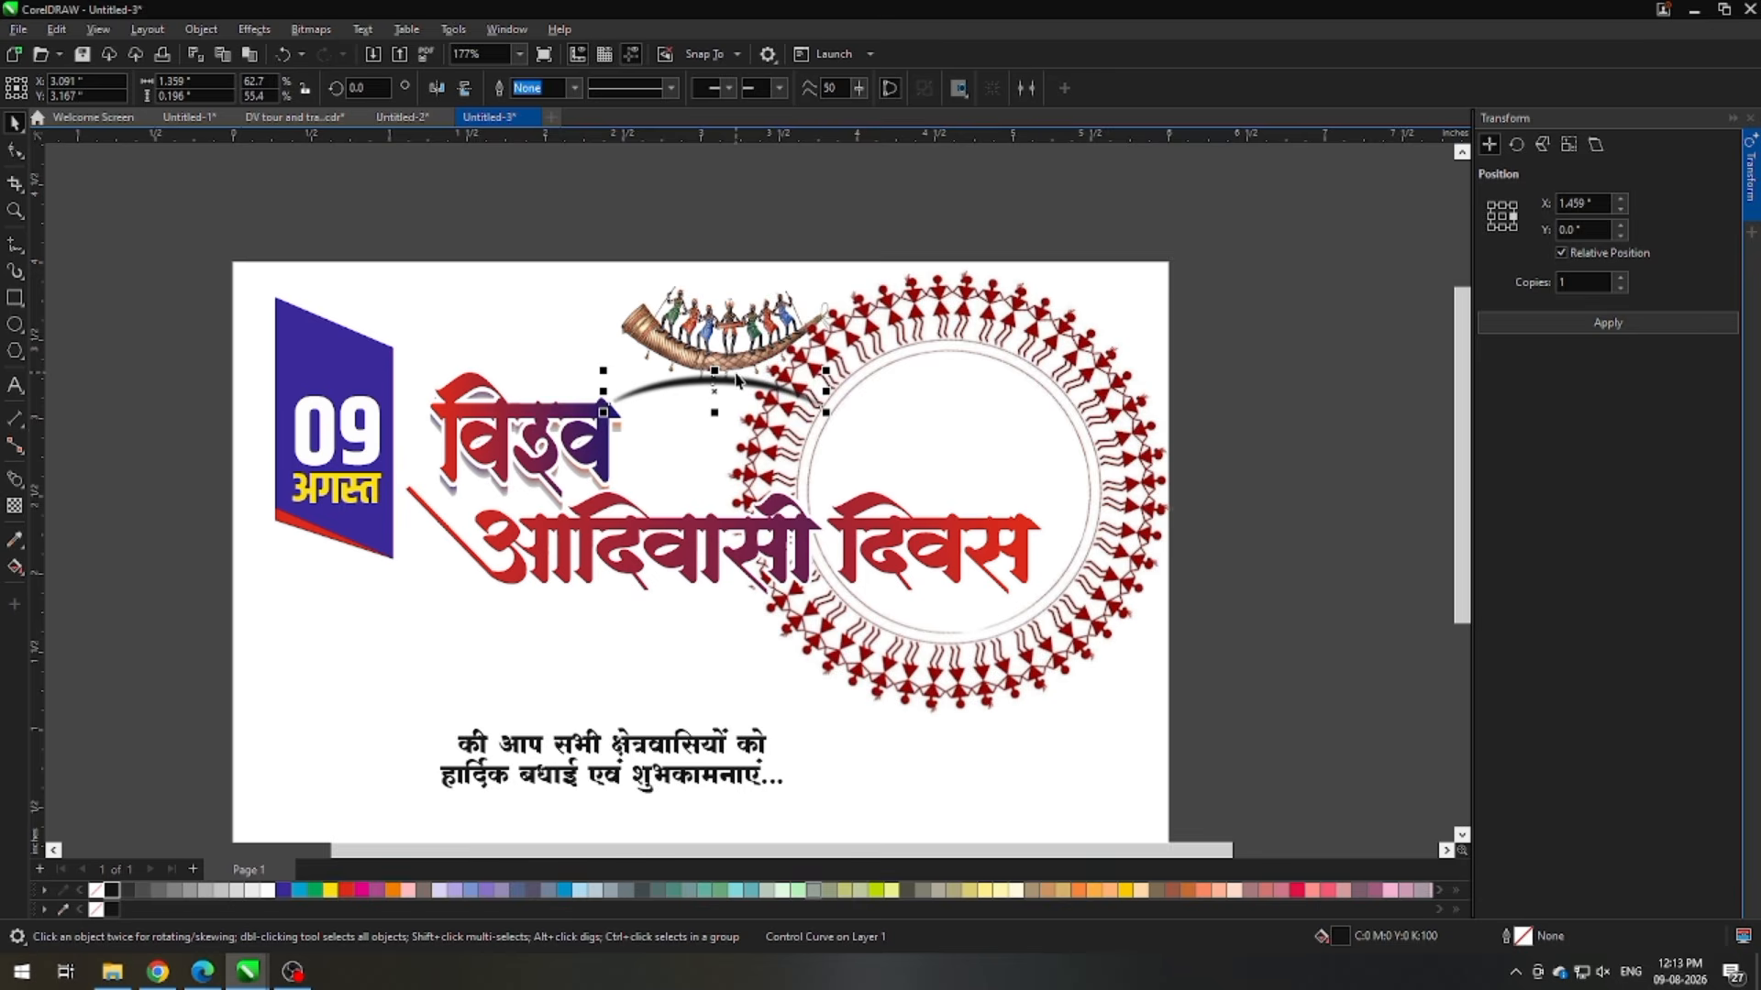
{"action": "scroll", "coordinate": [738, 379], "scroll_direction": "up", "scroll_amount": 1}
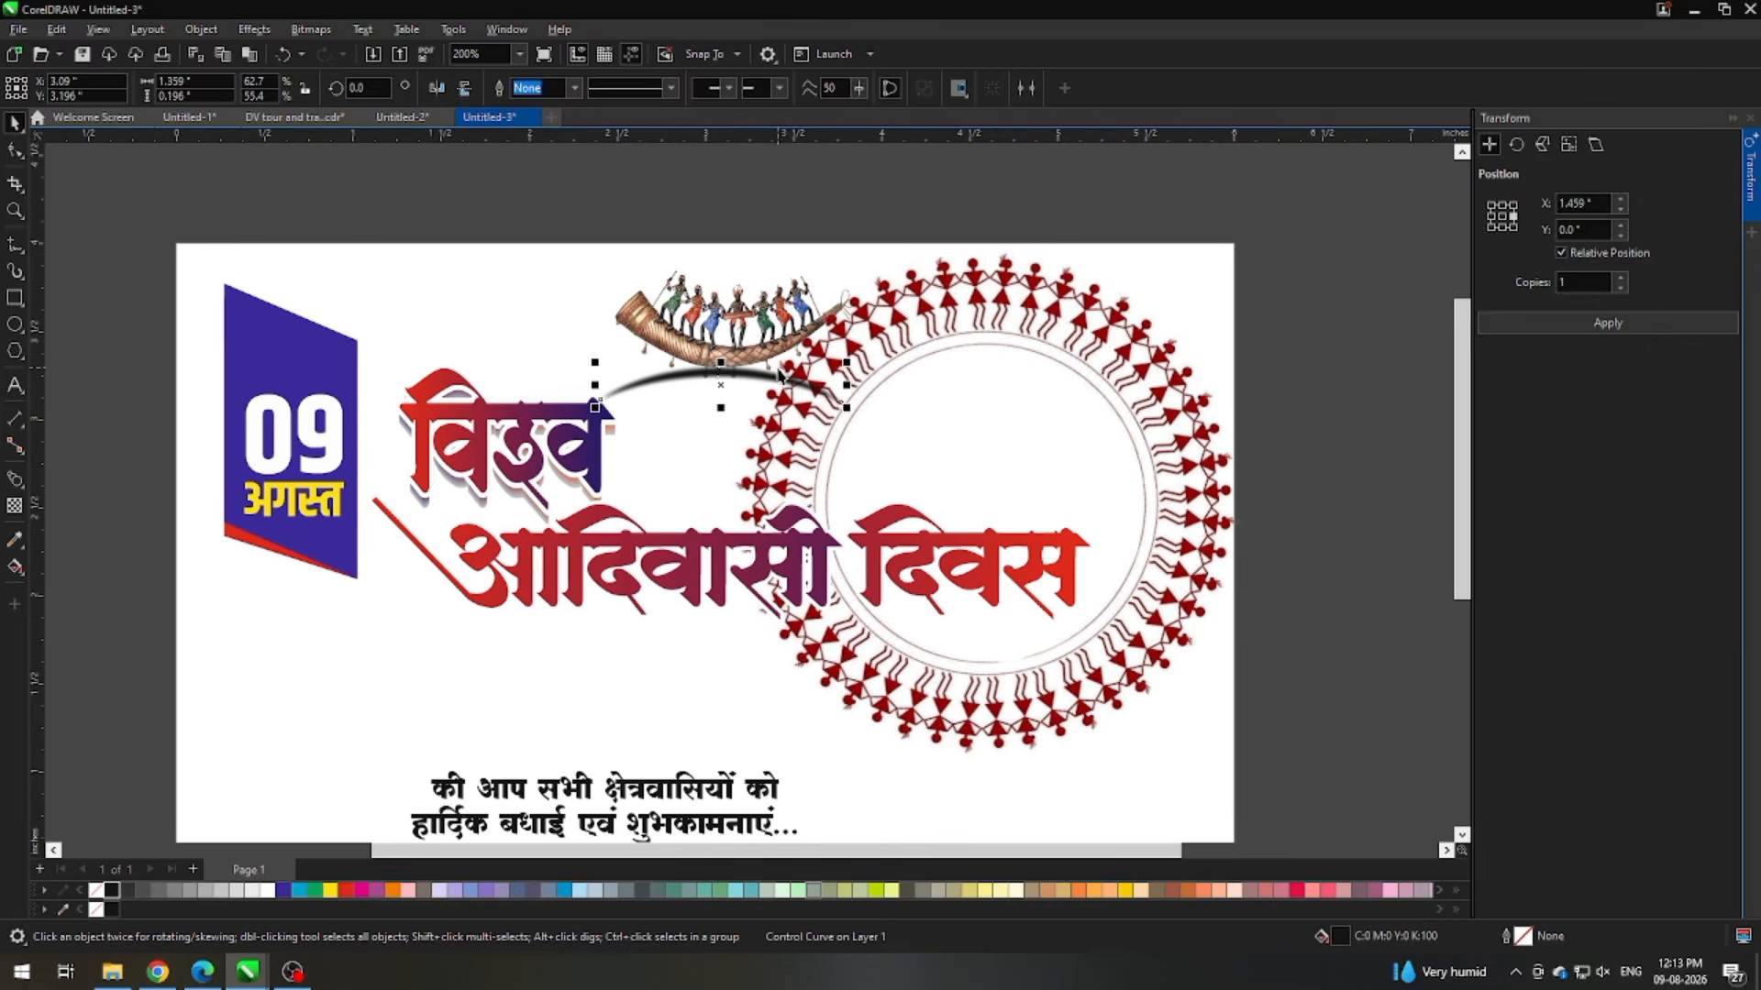
{"action": "left_click", "coordinate": [686, 196]}
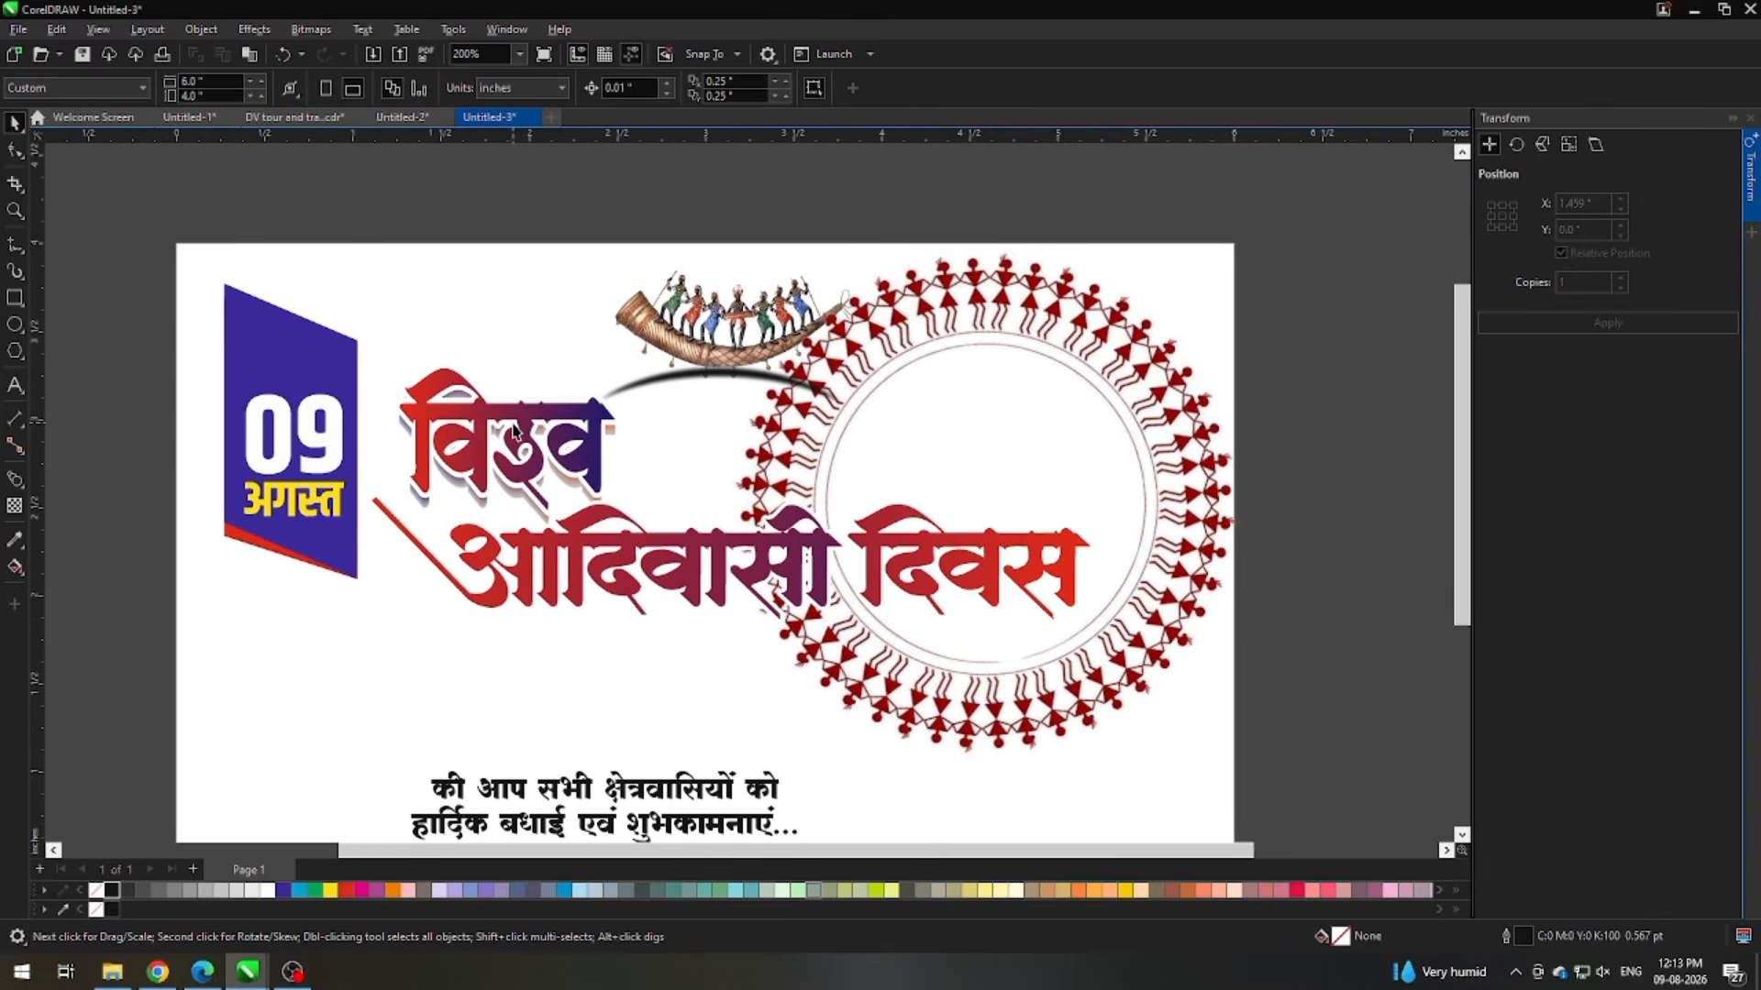
Step: Enlarge the two-line greeting to about 4.5 inches wide and centre it near the page's lower edge
{"action": "scroll", "coordinate": [513, 424], "scroll_direction": "down", "scroll_amount": 3}
{"action": "left_click", "coordinate": [597, 687]}
{"action": "left_click_drag", "start_coordinate": [710, 712], "coordinate": [929, 771]}
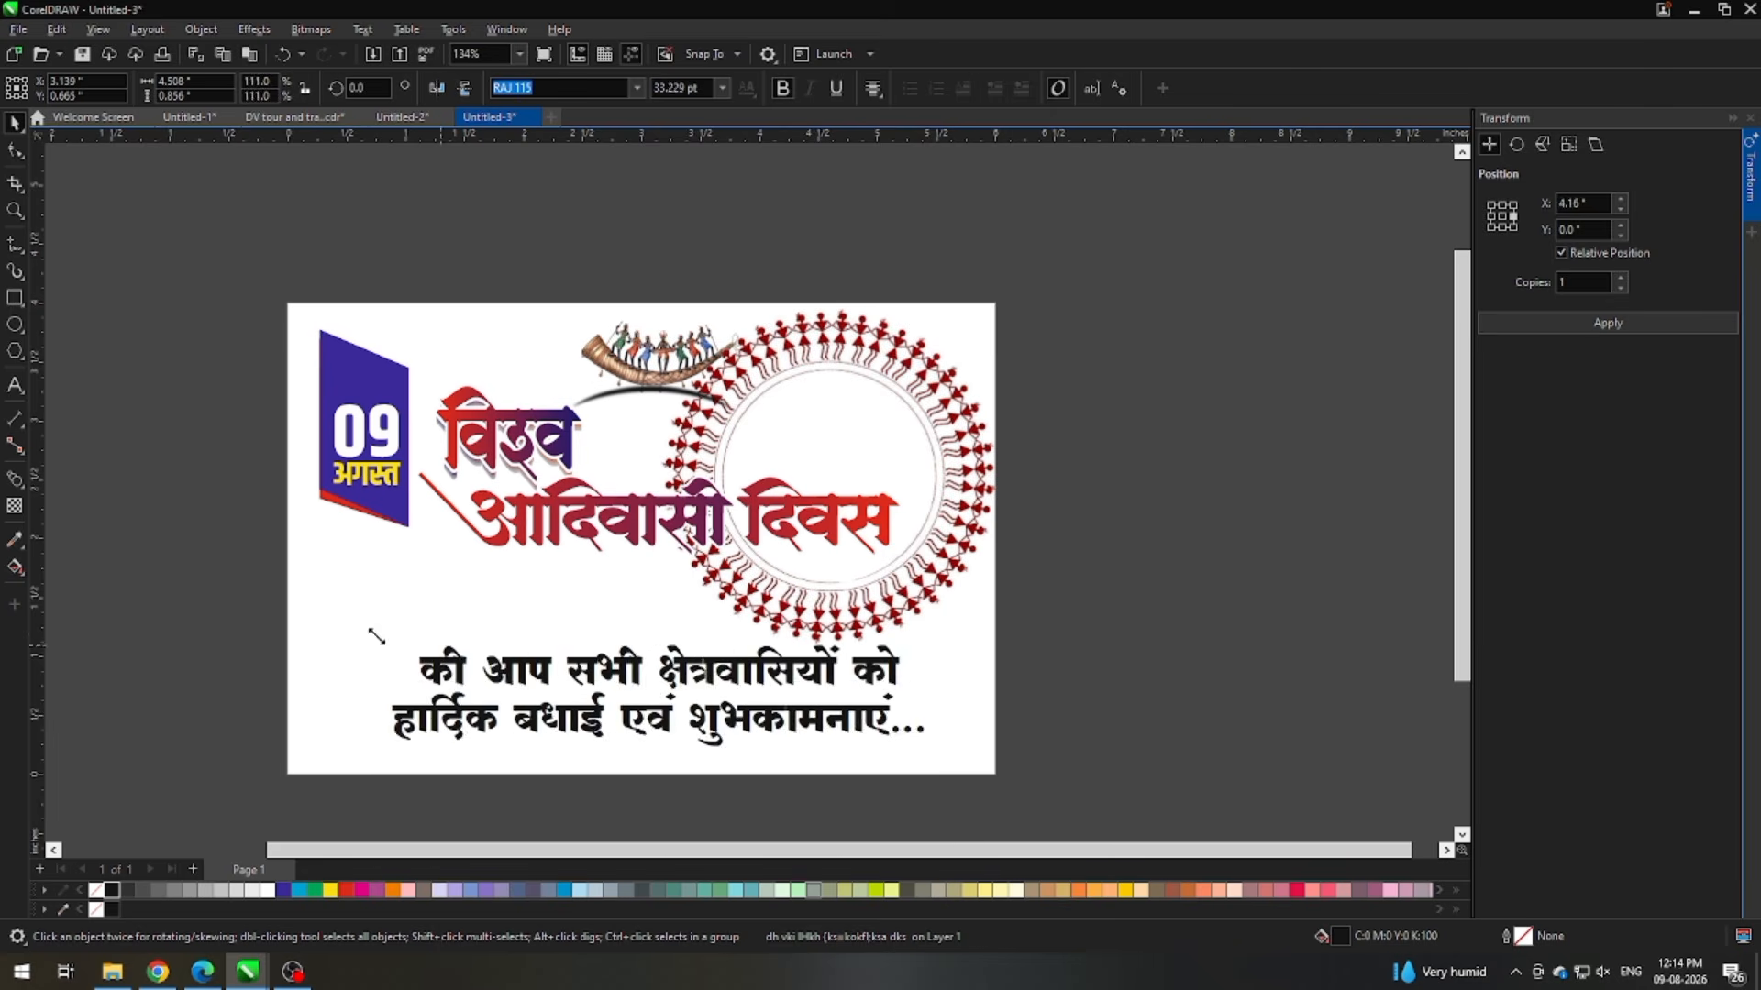
{"action": "double_click", "coordinate": [518, 674]}
{"action": "key", "text": "ctrl+a"}
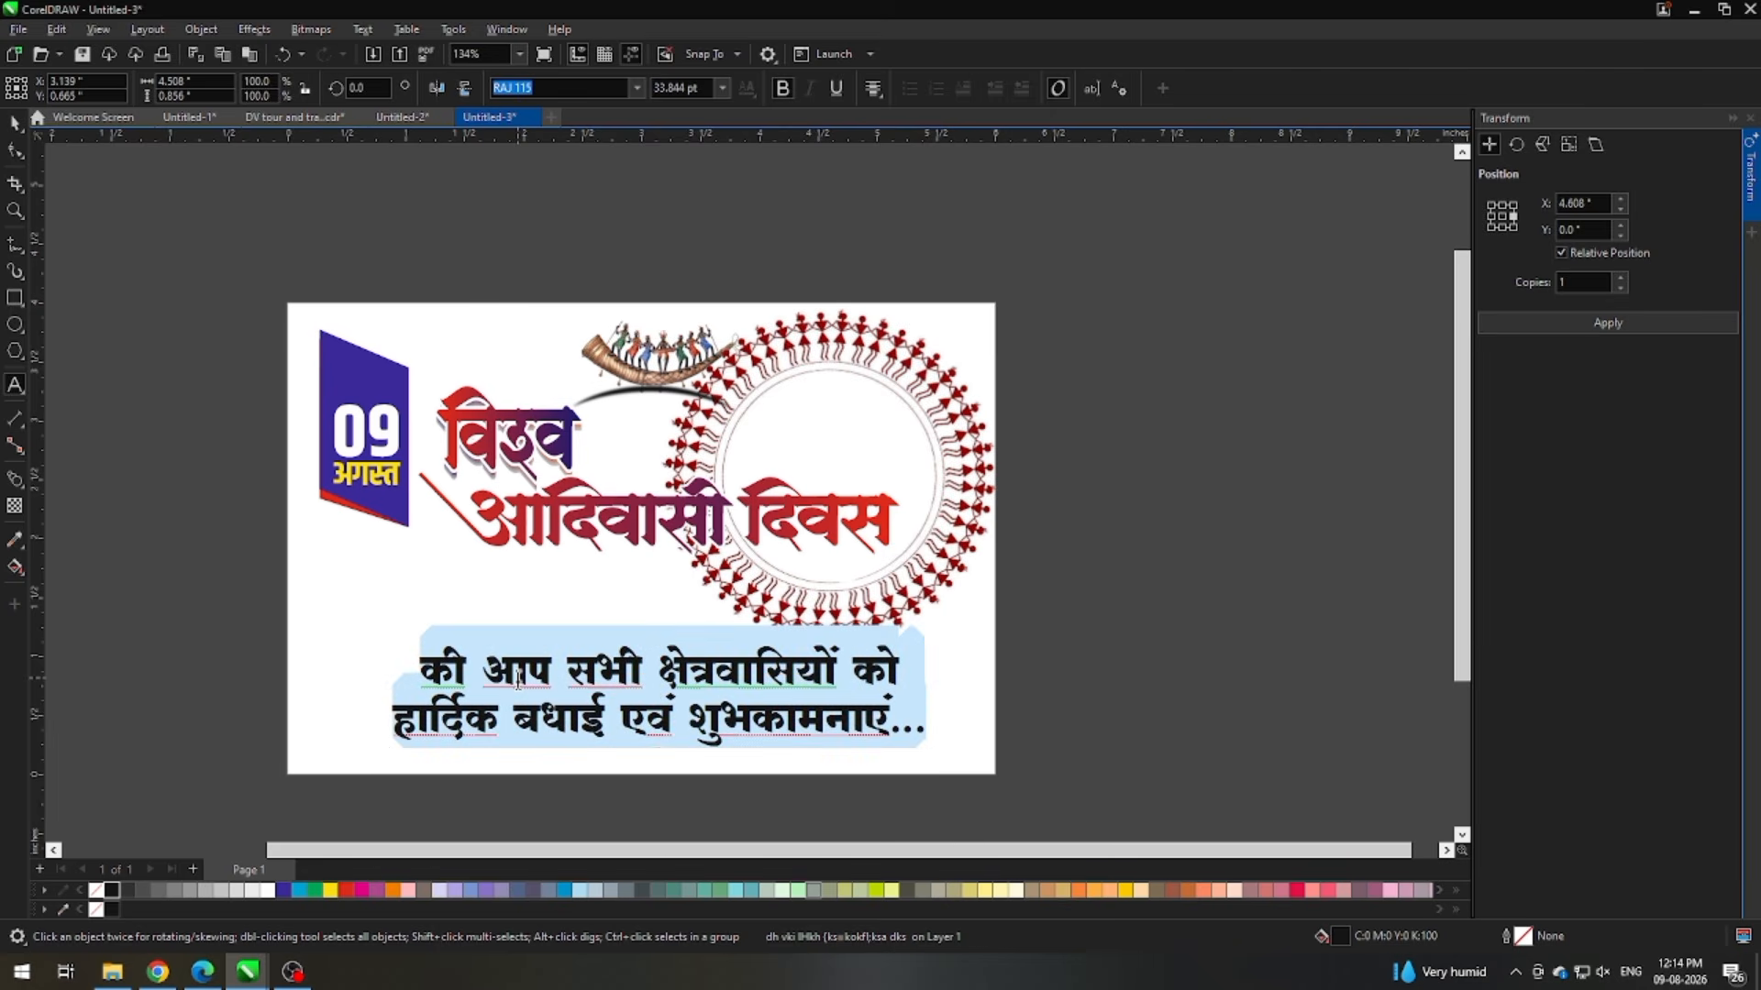
{"action": "key", "text": "ctrl+space"}
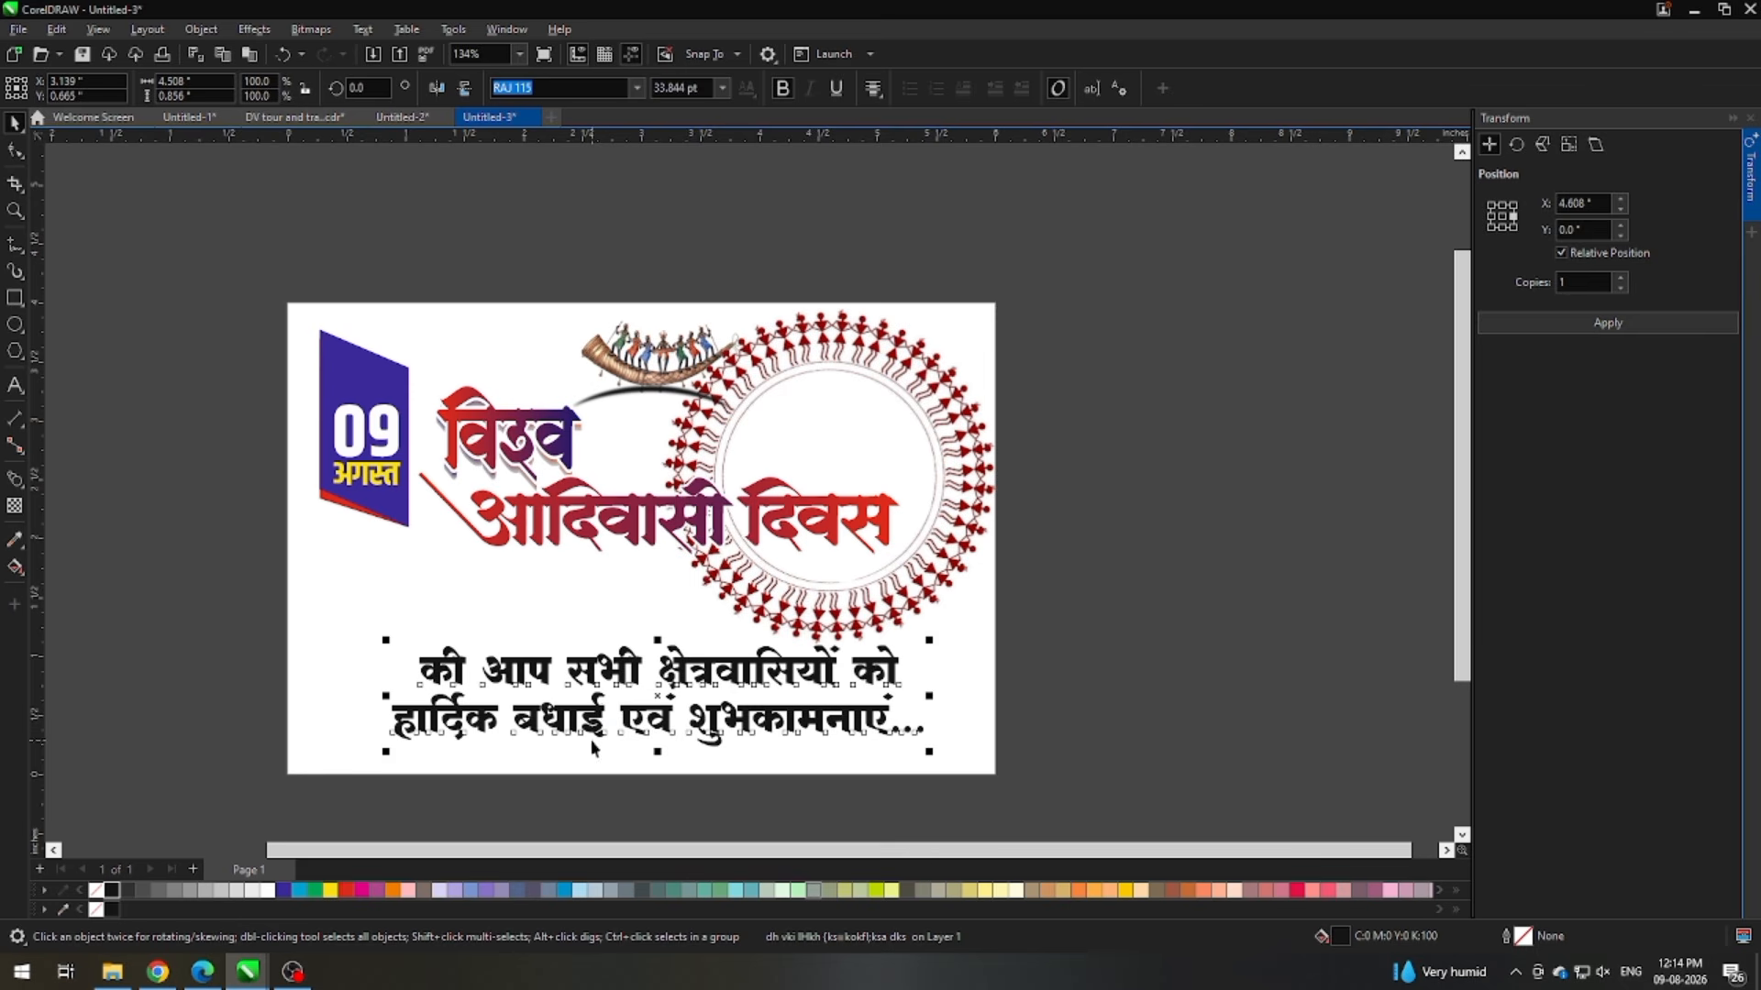
{"action": "left_click_drag", "start_coordinate": [596, 729], "coordinate": [578, 746]}
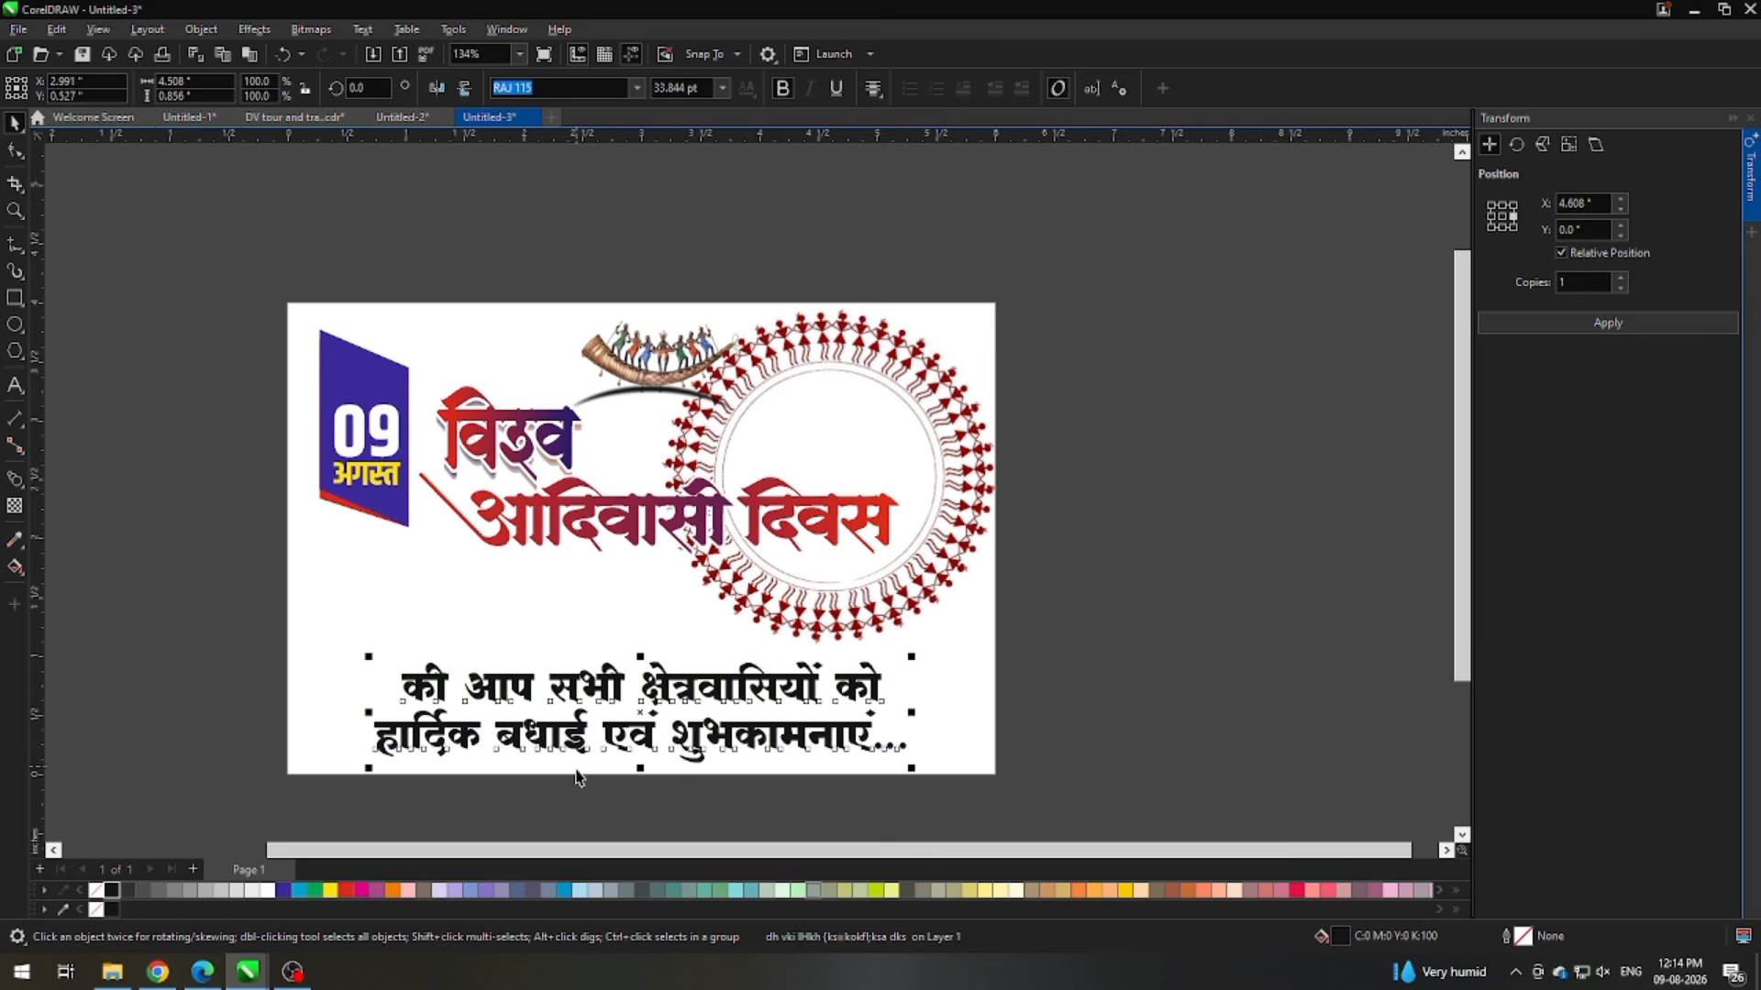
{"action": "left_click", "coordinate": [1124, 509]}
Step: Enlarge the date badge to about 1 by 2.2 inches and place it close to the page's left edge
{"action": "left_click_drag", "start_coordinate": [139, 326], "coordinate": [446, 644]}
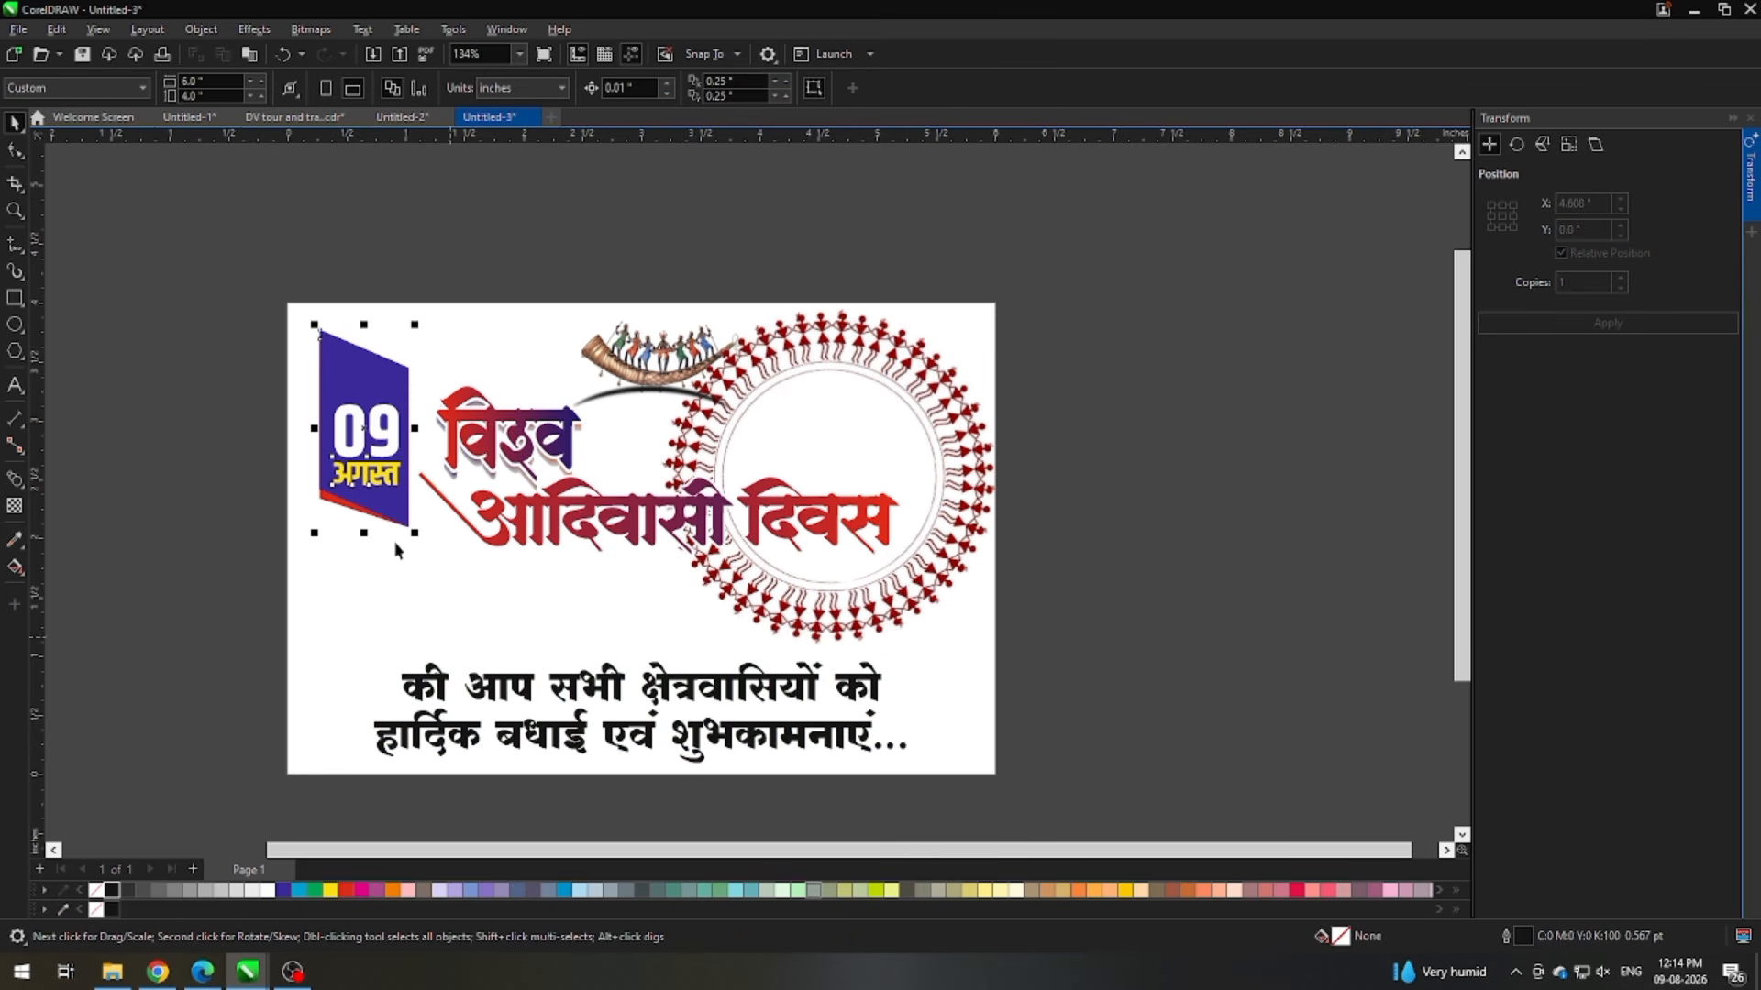
{"action": "mouse_move", "coordinate": [424, 540]}
{"action": "left_mouse_down"}
{"action": "mouse_move", "coordinate": [452, 604]}
{"action": "mouse_move", "coordinate": [417, 560]}
{"action": "left_mouse_up"}
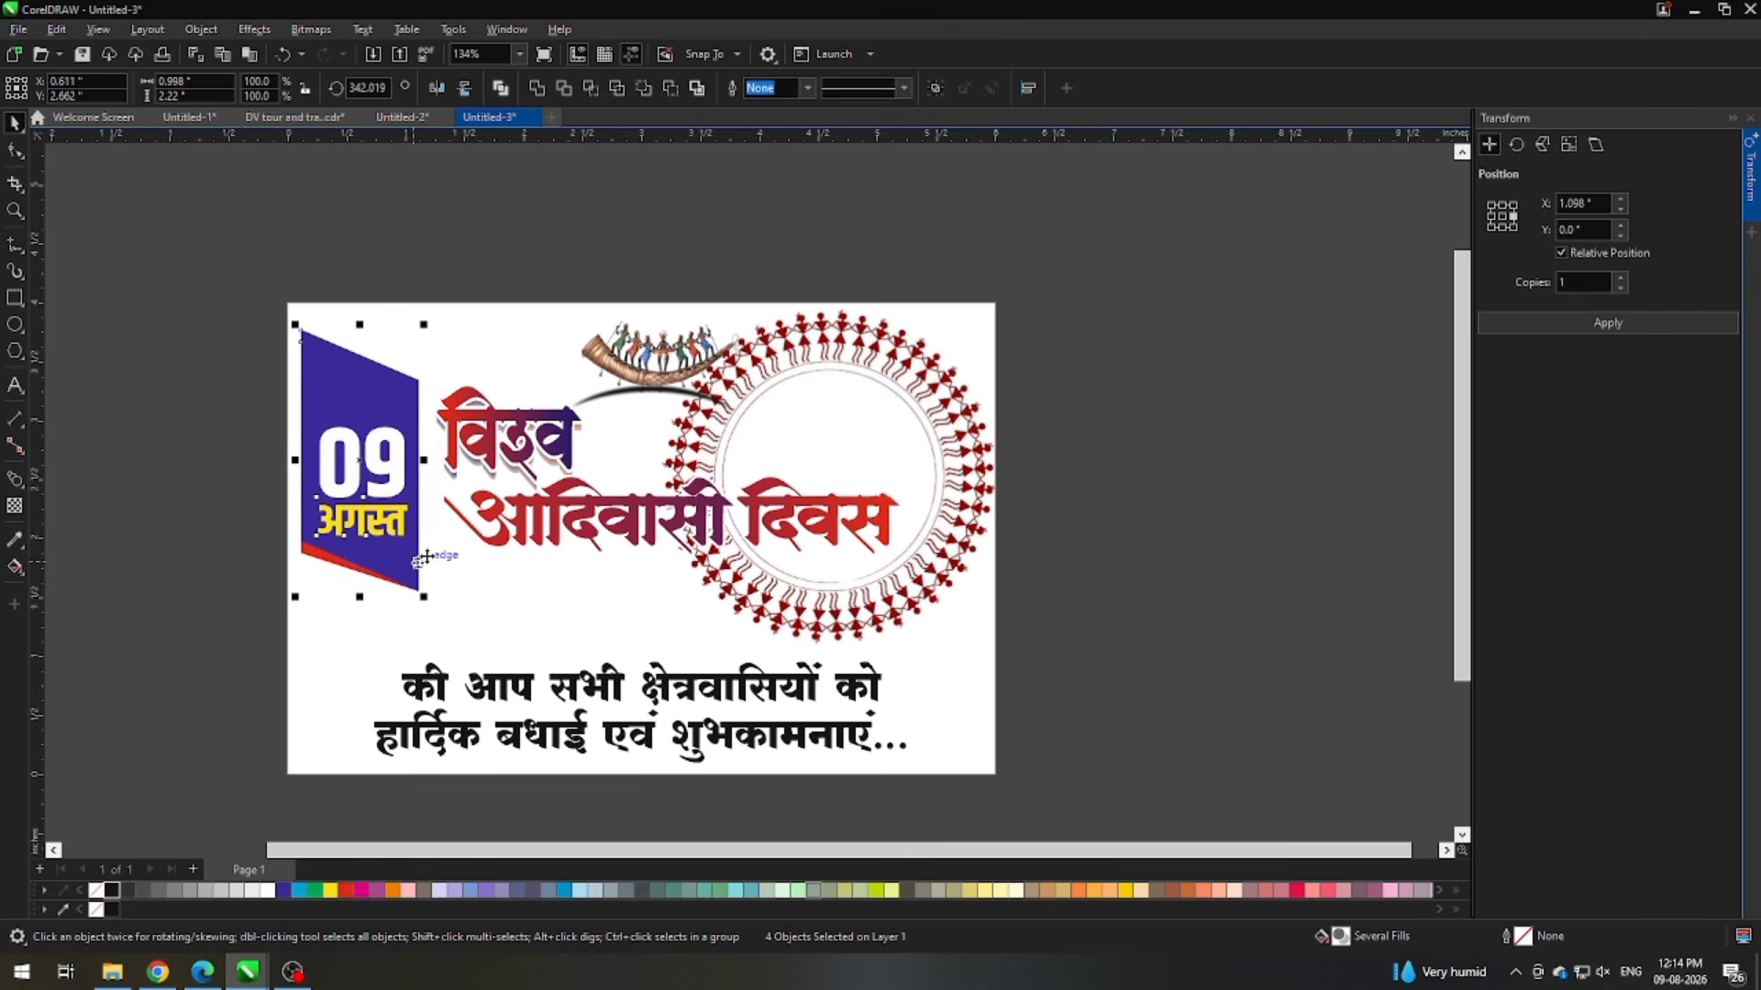
{"action": "left_click", "coordinate": [829, 362]}
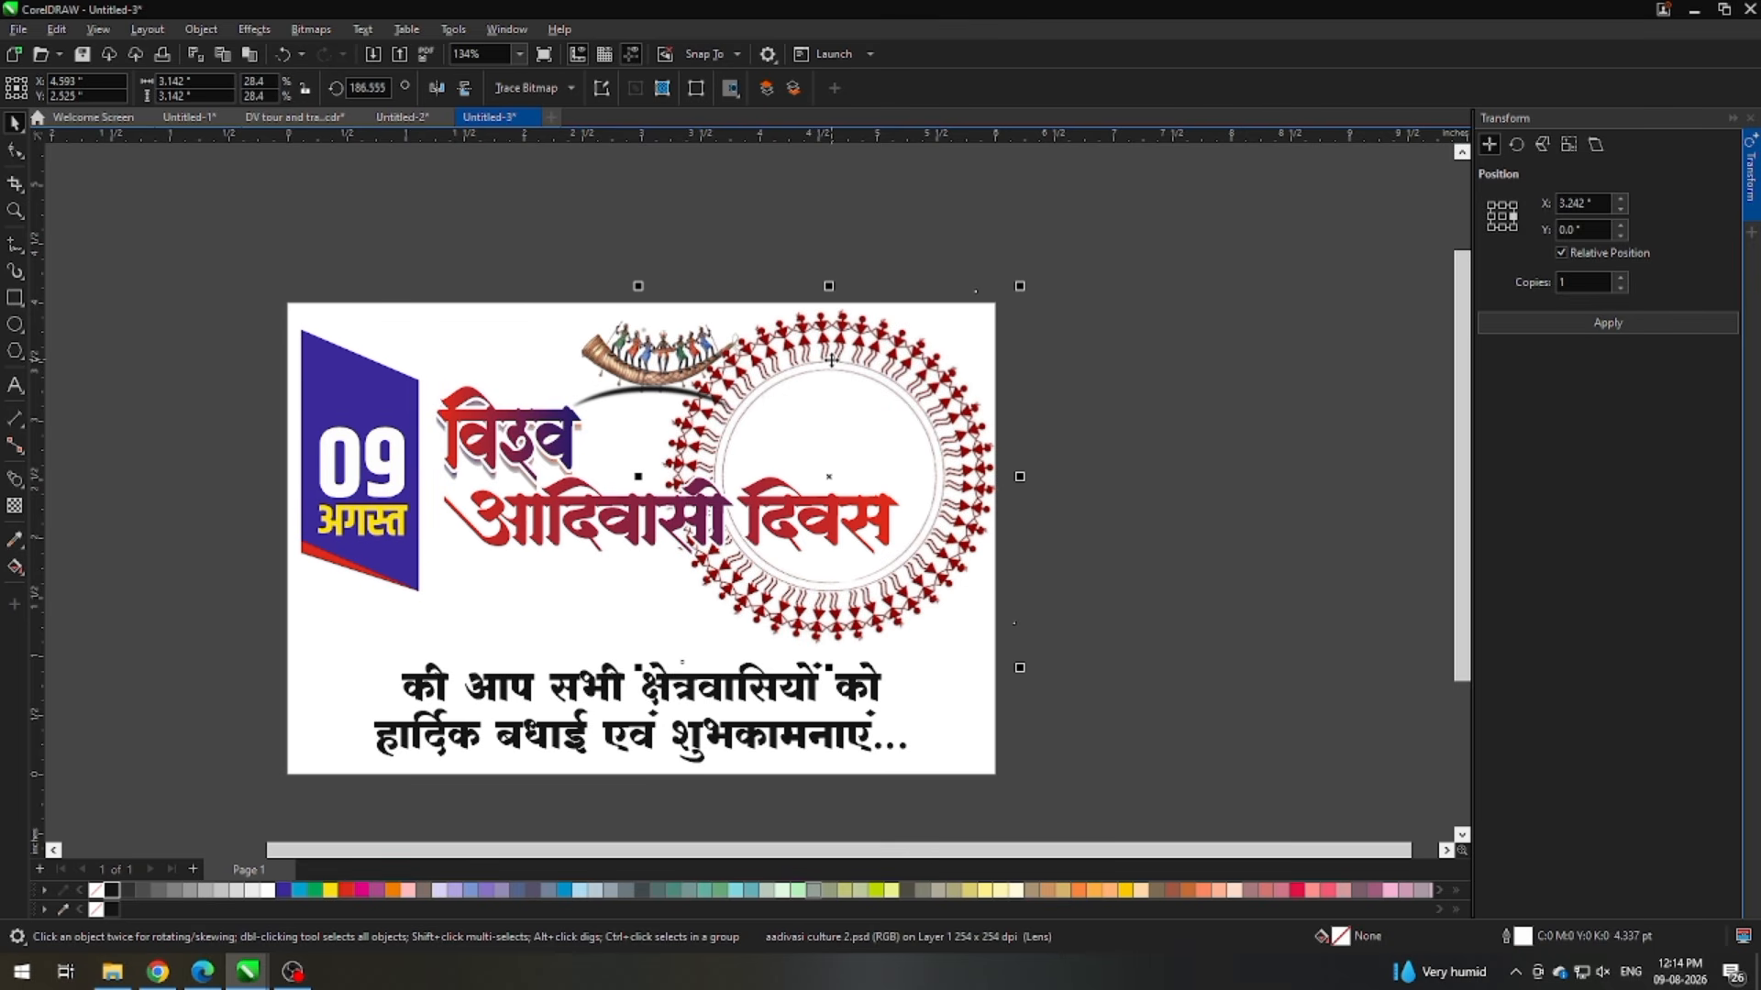
{"action": "left_click", "coordinate": [347, 291]}
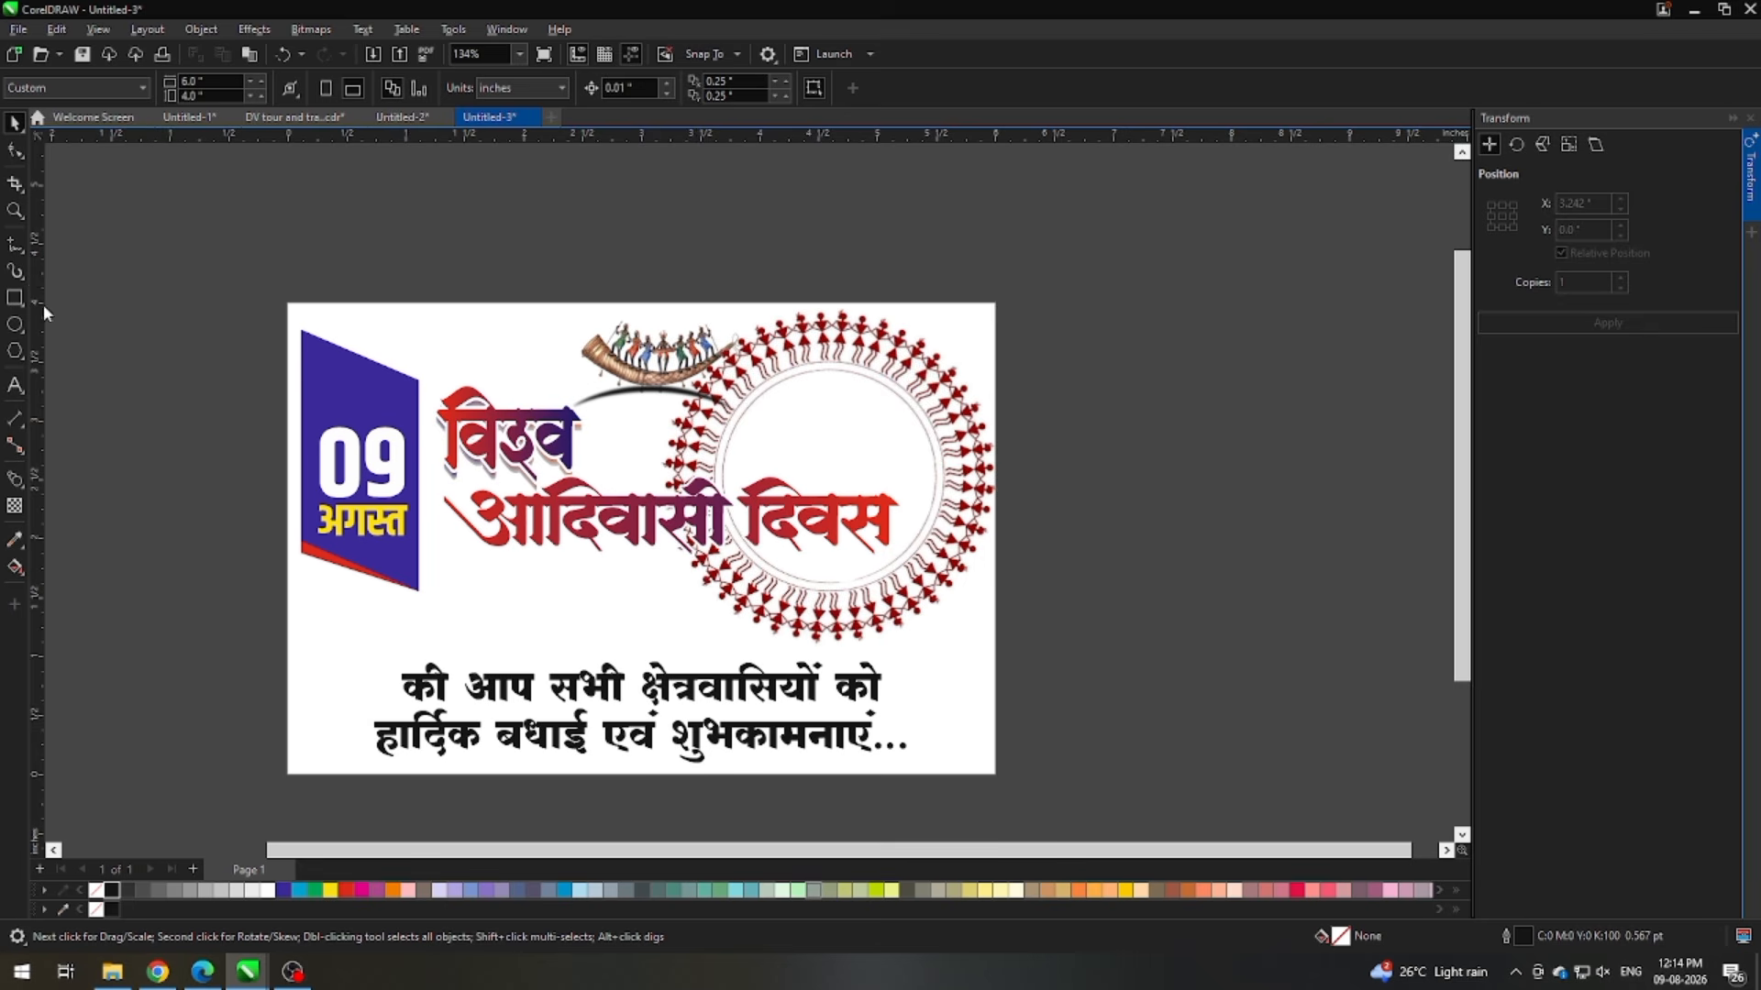
Step: PowerClip the circular tribal artwork inside the page-sized background rectangle
{"action": "right_click", "coordinate": [894, 339]}
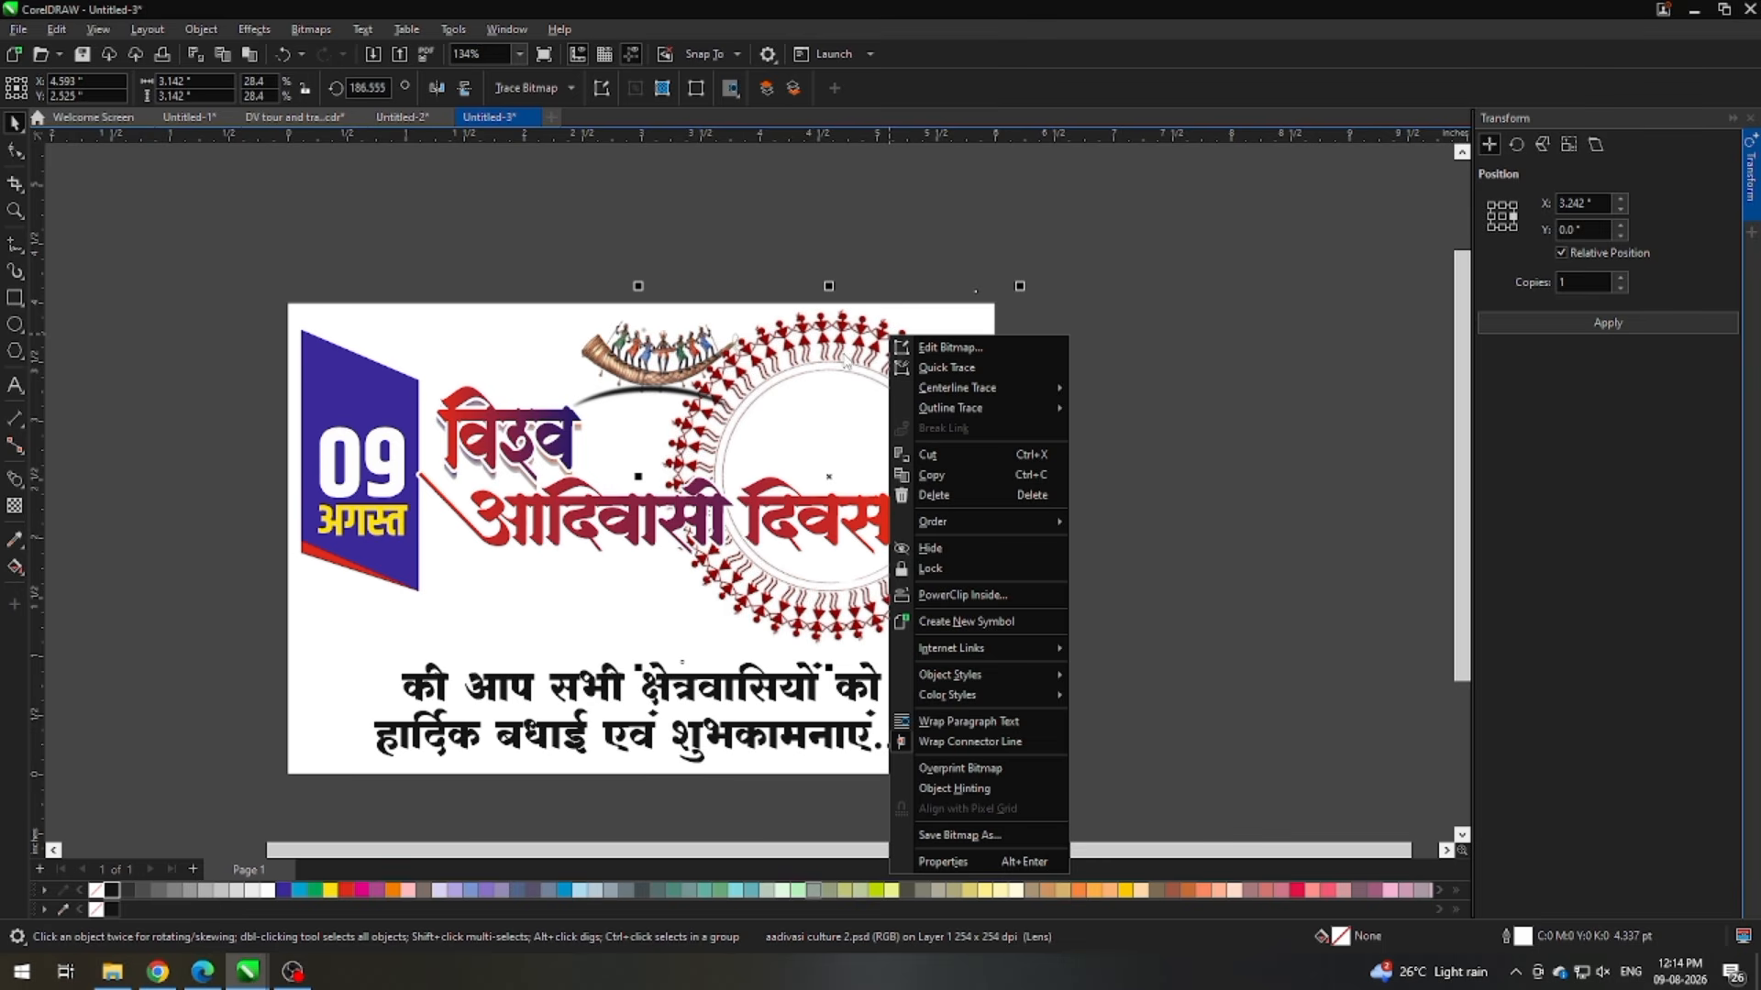
{"action": "left_click", "coordinate": [934, 569]}
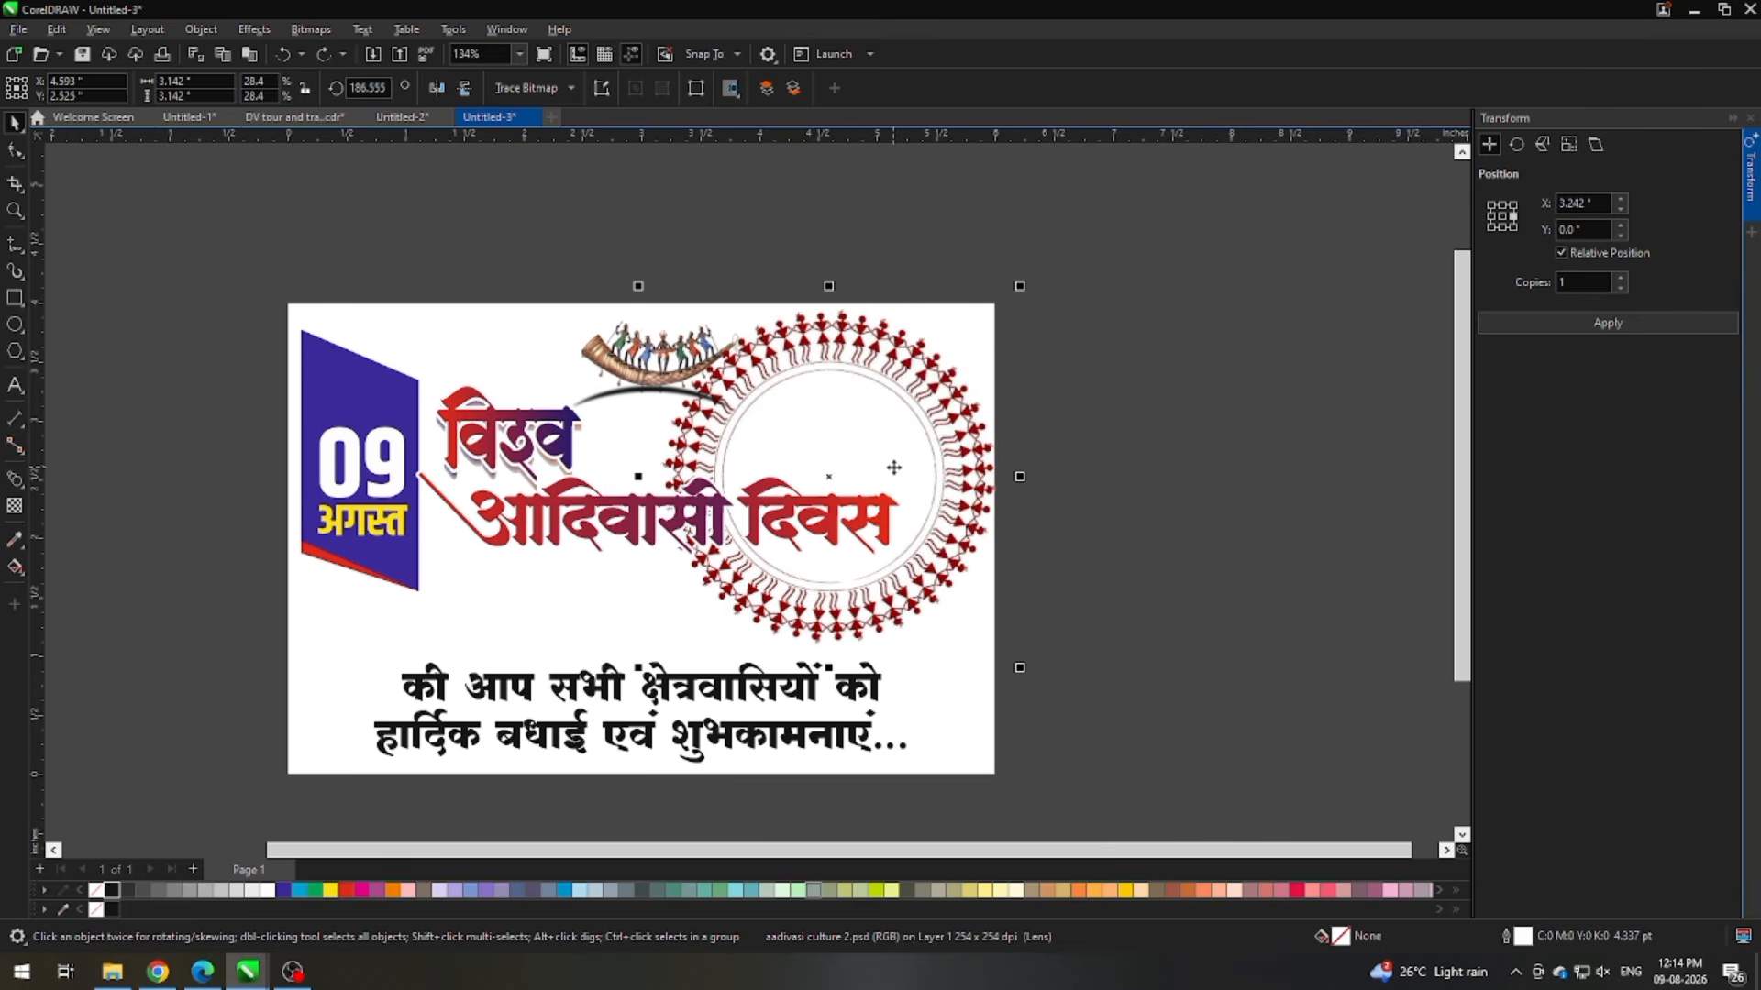
{"action": "right_click", "coordinate": [896, 377]}
{"action": "left_click", "coordinate": [938, 643]}
{"action": "left_click", "coordinate": [649, 612]}
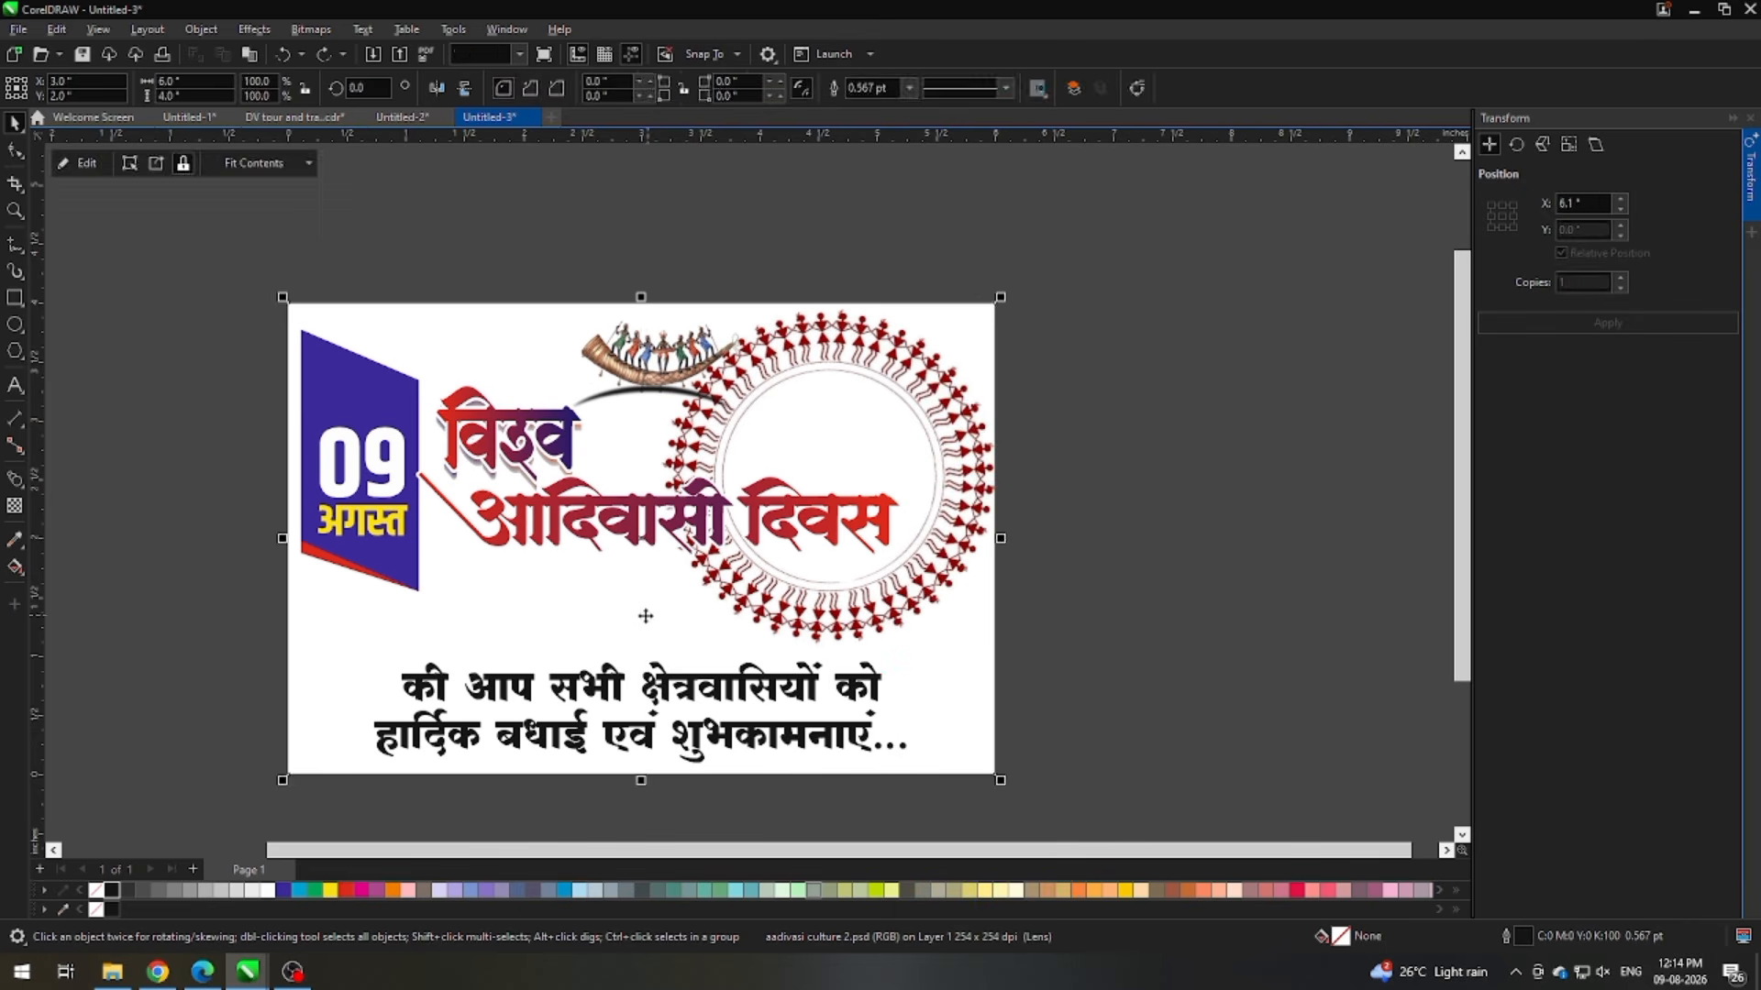
Step: Examine the circular tribal artwork inside the background's PowerClip and close the PowerClip again
{"action": "left_click", "coordinate": [1012, 437]}
{"action": "left_click", "coordinate": [935, 413], "text": "ctrl"}
{"action": "left_click", "coordinate": [935, 412]}
{"action": "scroll", "coordinate": [931, 412], "scroll_direction": "up", "scroll_amount": 2}
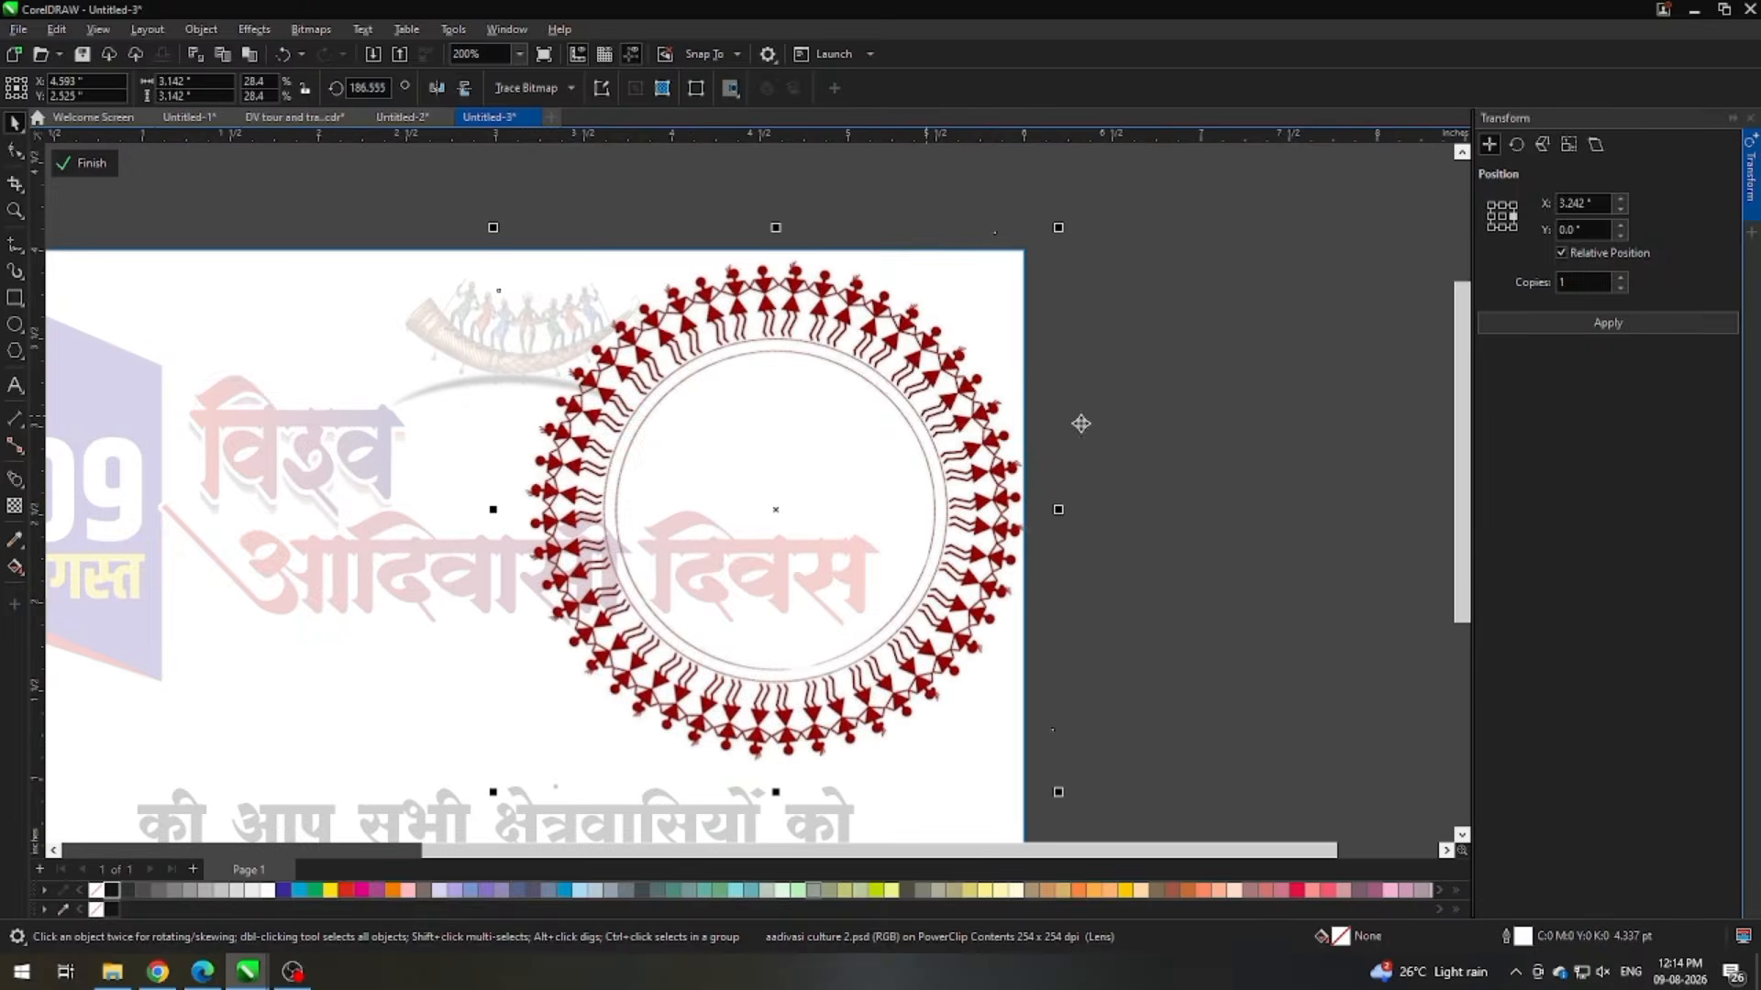
{"action": "scroll", "coordinate": [1082, 422], "scroll_direction": "down", "scroll_amount": 1}
{"action": "left_click", "coordinate": [1233, 447], "text": "ctrl"}
{"action": "left_click", "coordinate": [1232, 446]}
Step: Apply a linear fountain fill to the page background, running from black near its lower edge to white near its upper edge
{"action": "left_click", "coordinate": [498, 356]}
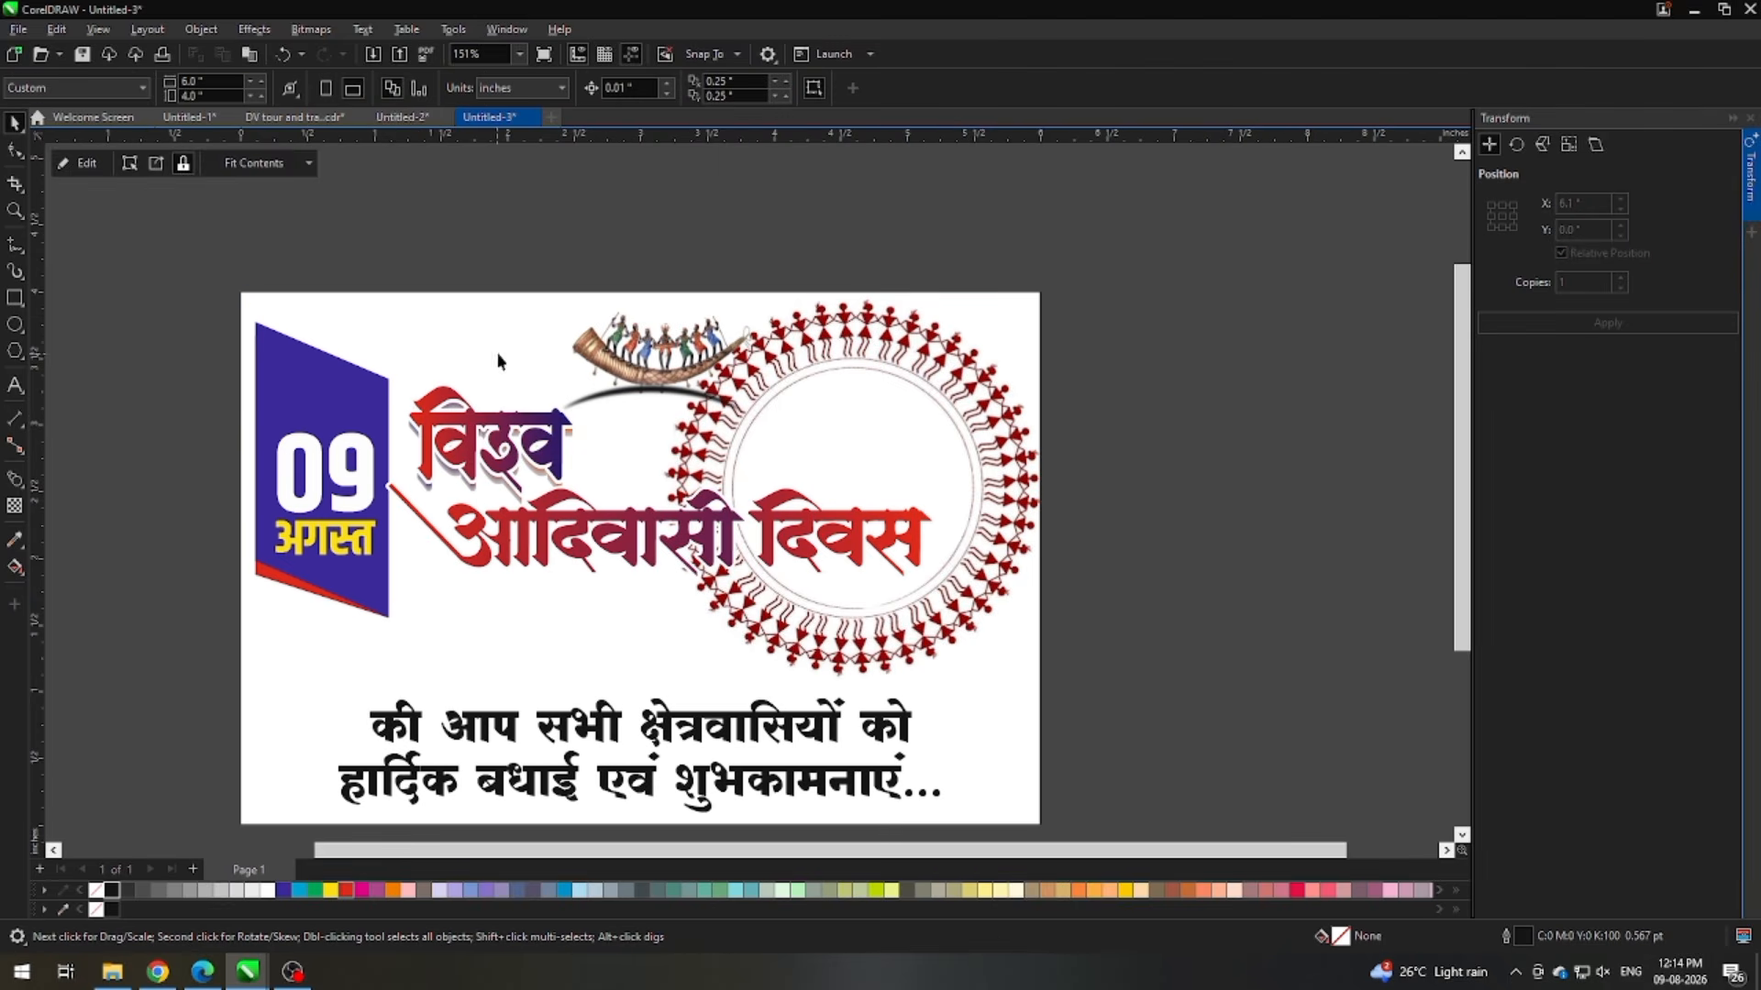
{"action": "scroll", "coordinate": [314, 313], "scroll_direction": "down", "scroll_amount": 1}
{"action": "left_click", "coordinate": [15, 566]}
{"action": "left_click_drag", "start_coordinate": [646, 697], "coordinate": [557, 312]}
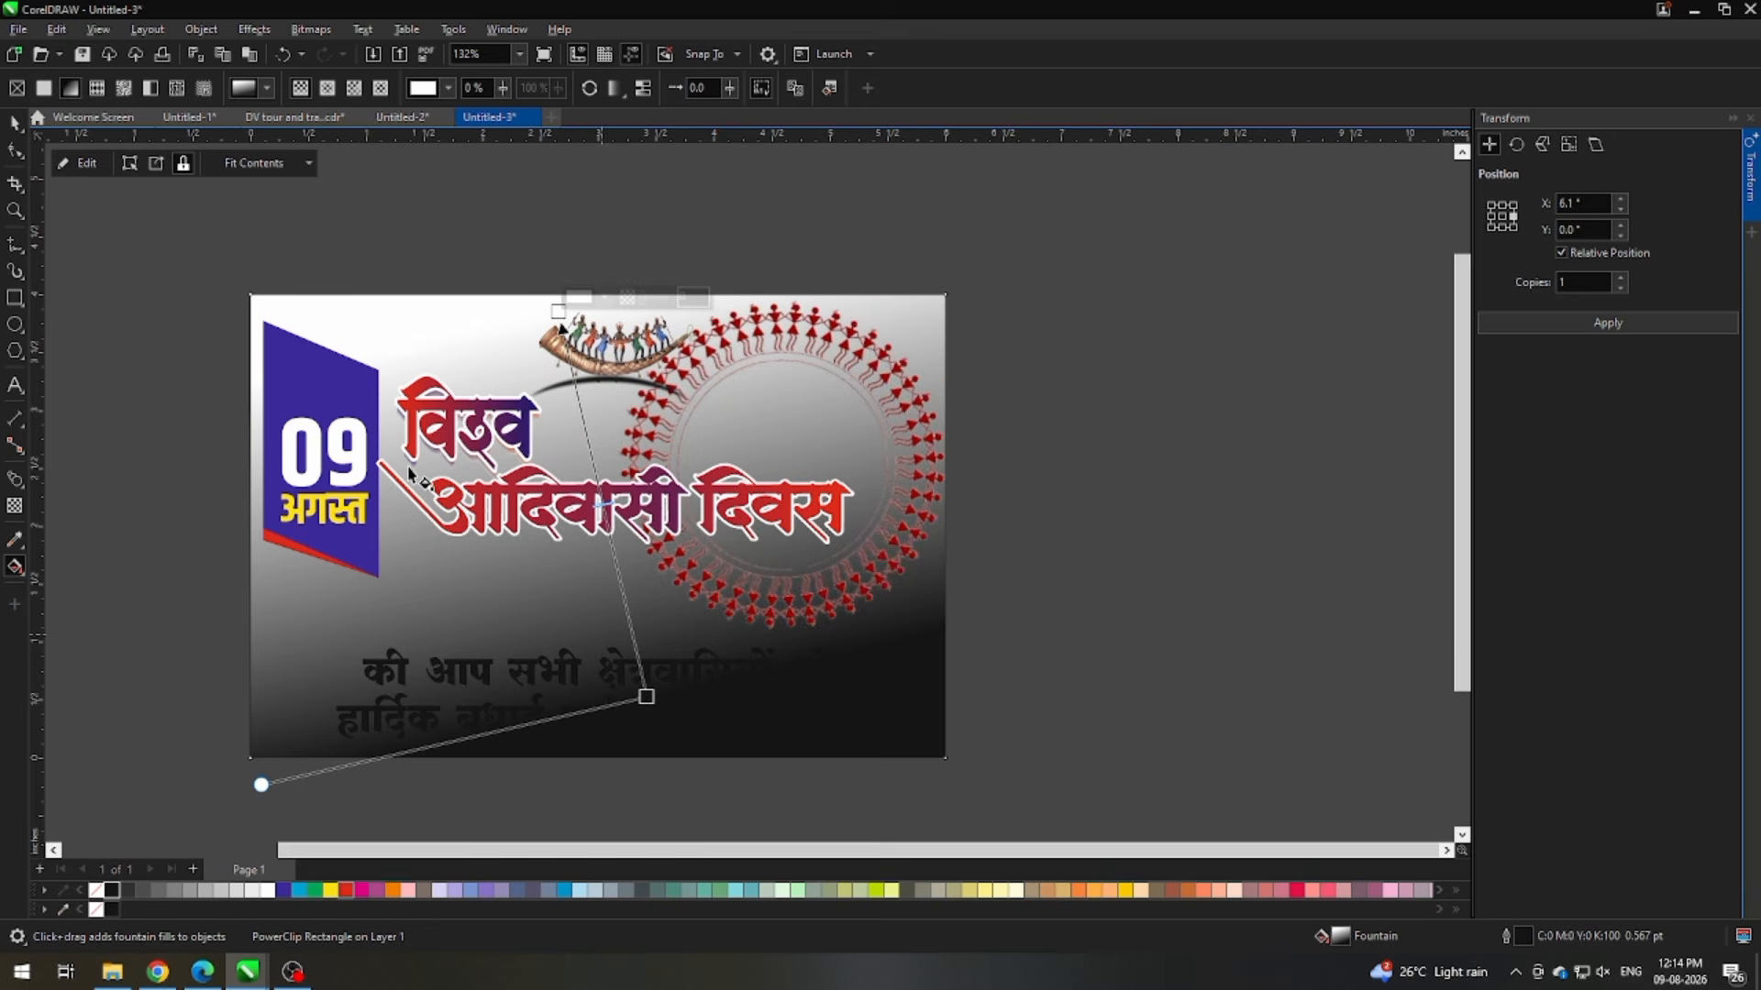
Step: Recolour the black end of the background gradient with a red from the PANTONE solid coated palette
{"action": "left_click", "coordinate": [645, 697]}
{"action": "left_click", "coordinate": [692, 682]}
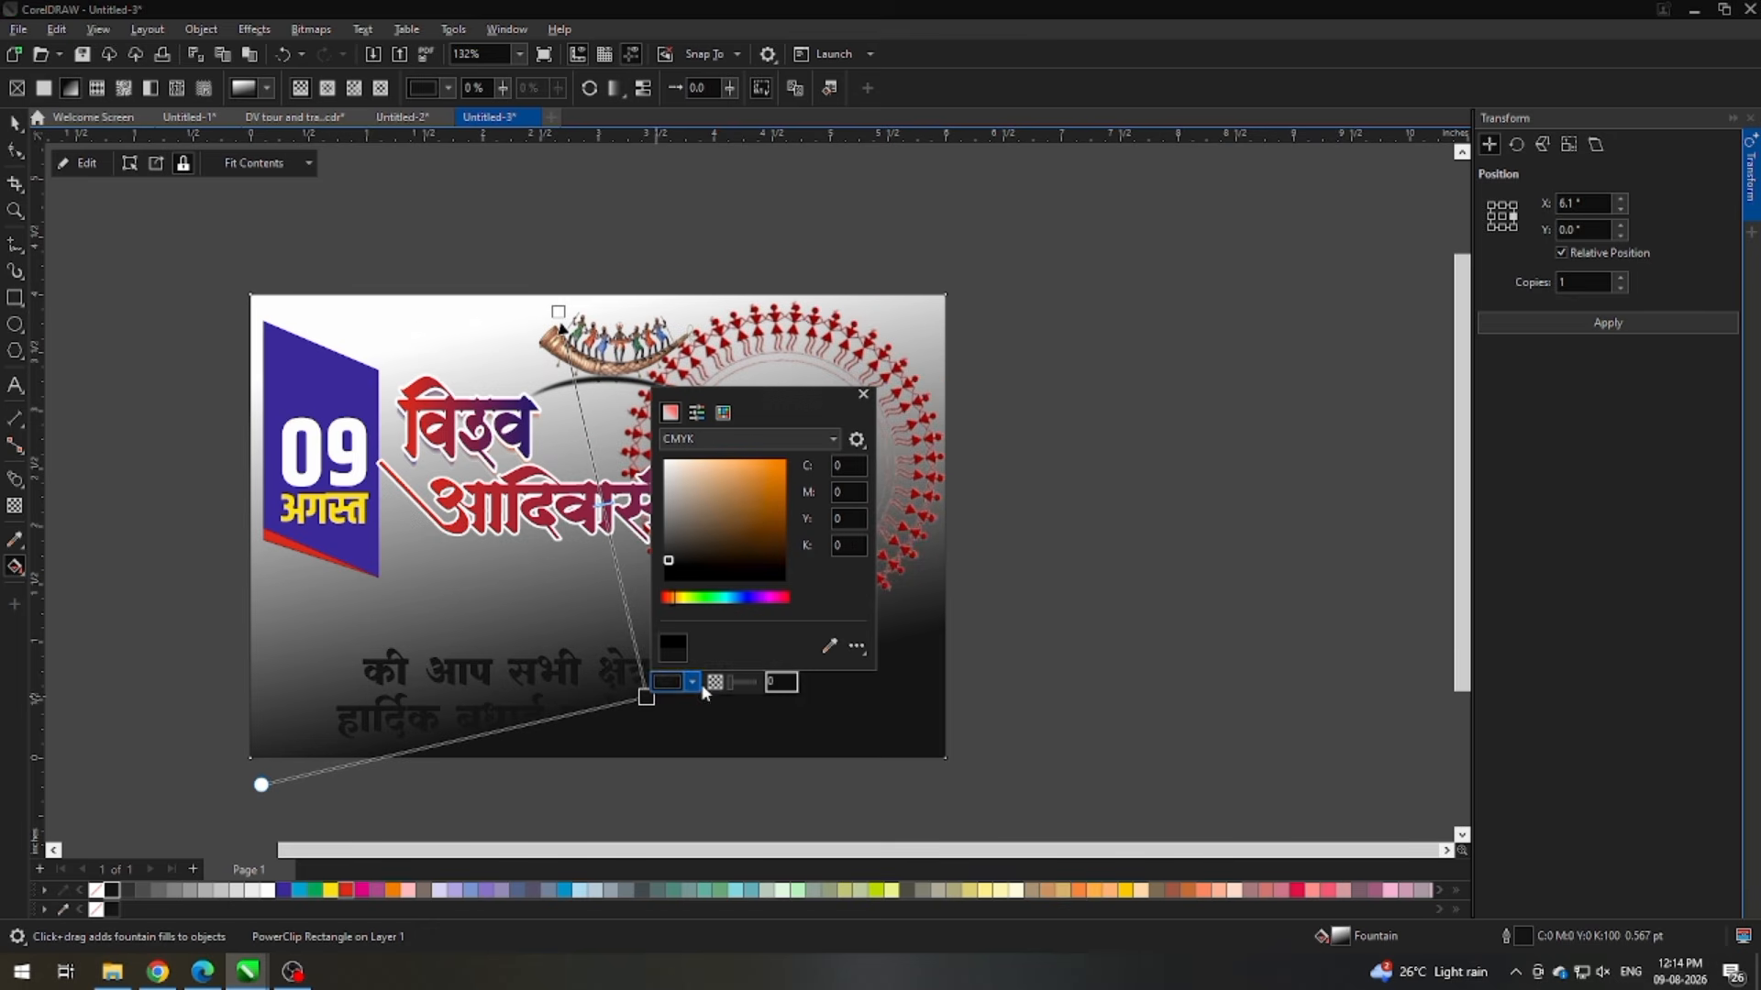
{"action": "left_click", "coordinate": [696, 413]}
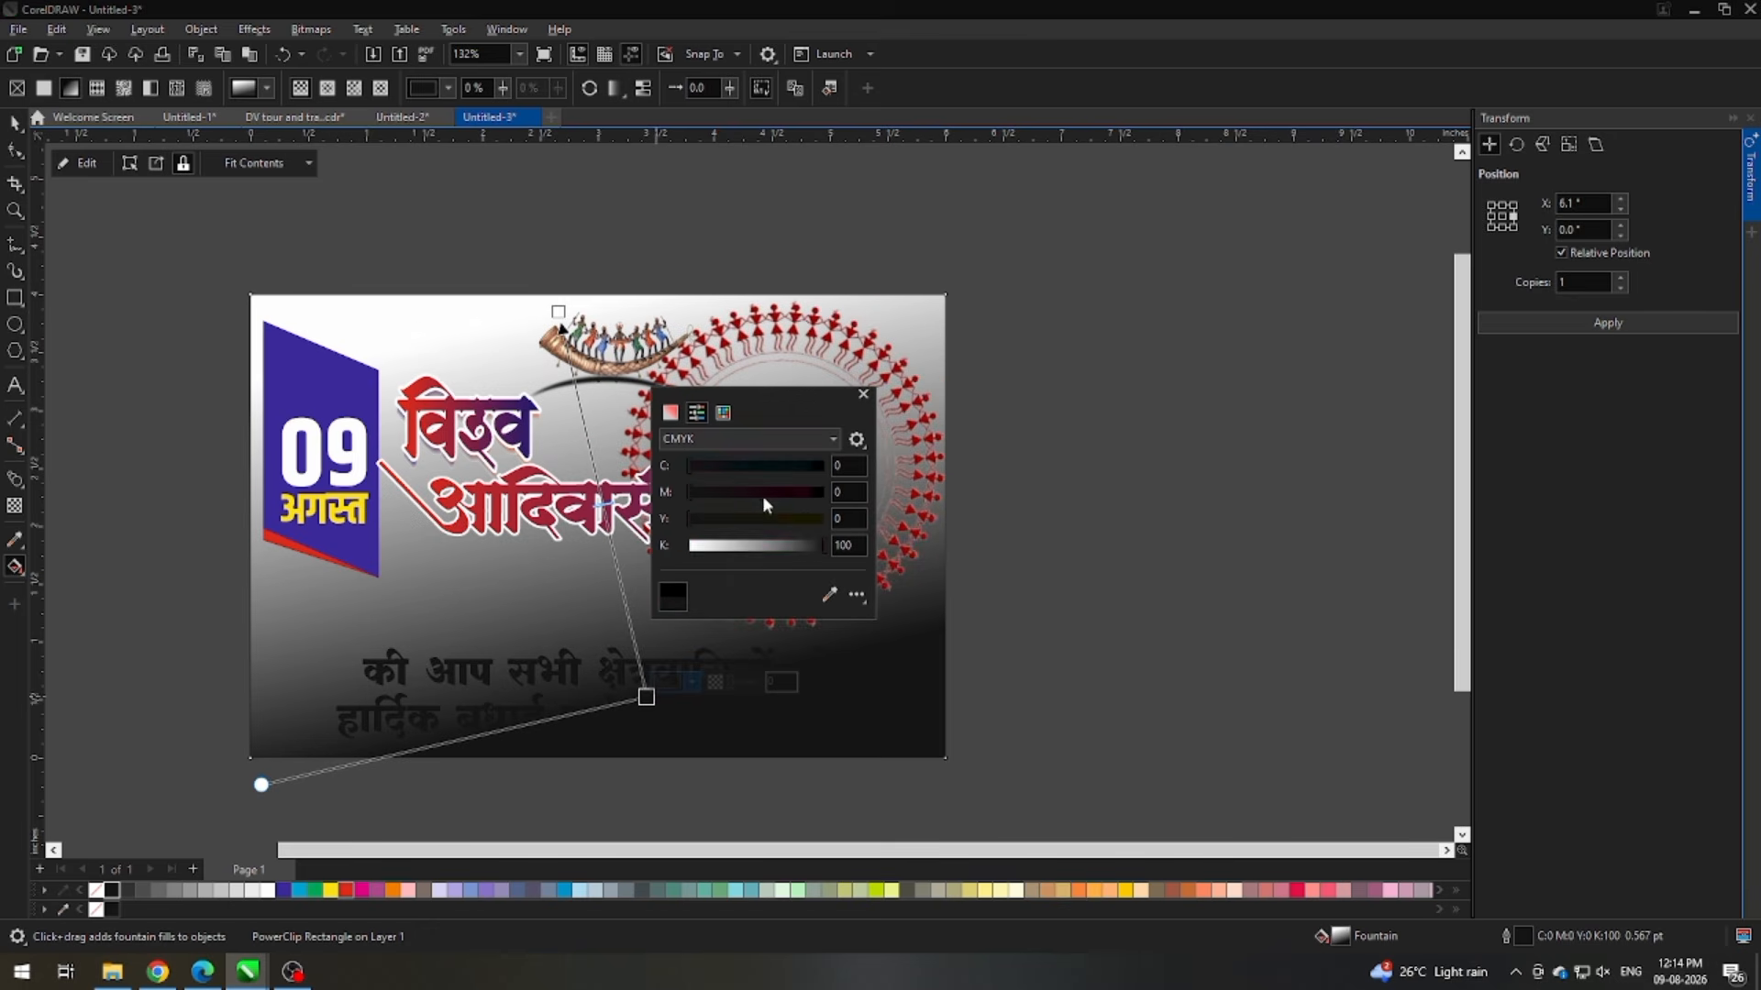
{"action": "left_click_drag", "start_coordinate": [762, 495], "coordinate": [789, 496]}
{"action": "left_click", "coordinate": [723, 413]}
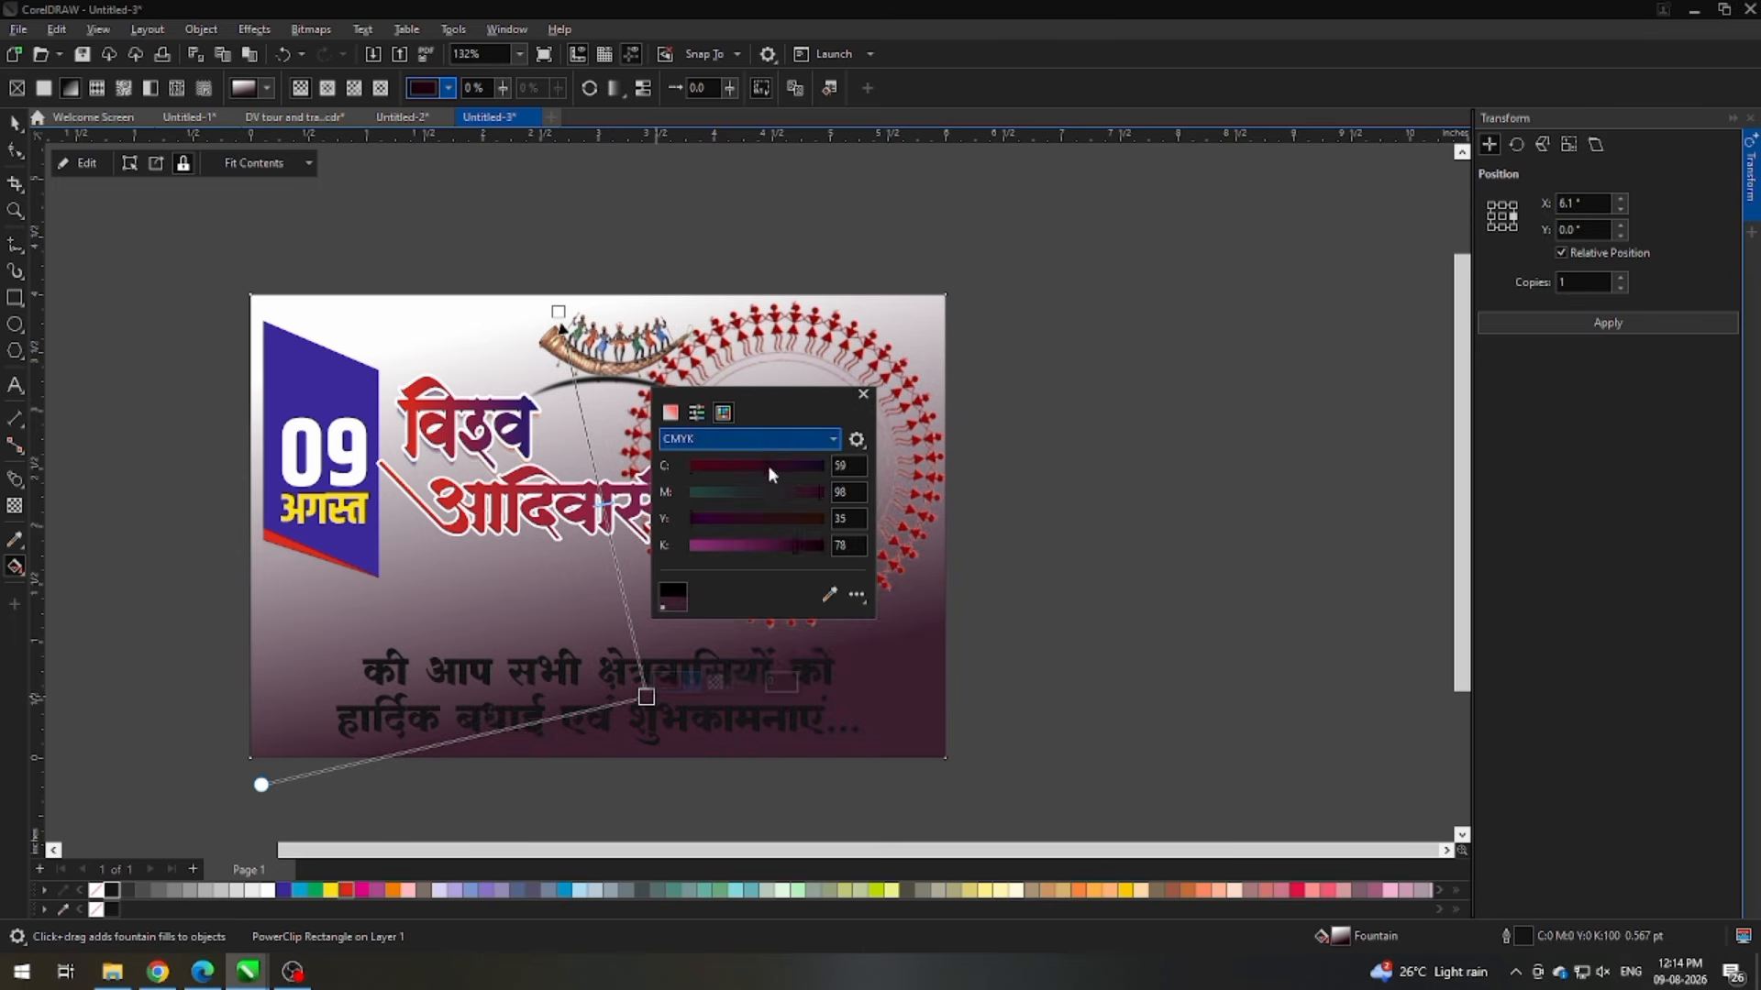
{"action": "left_click", "coordinate": [852, 498]}
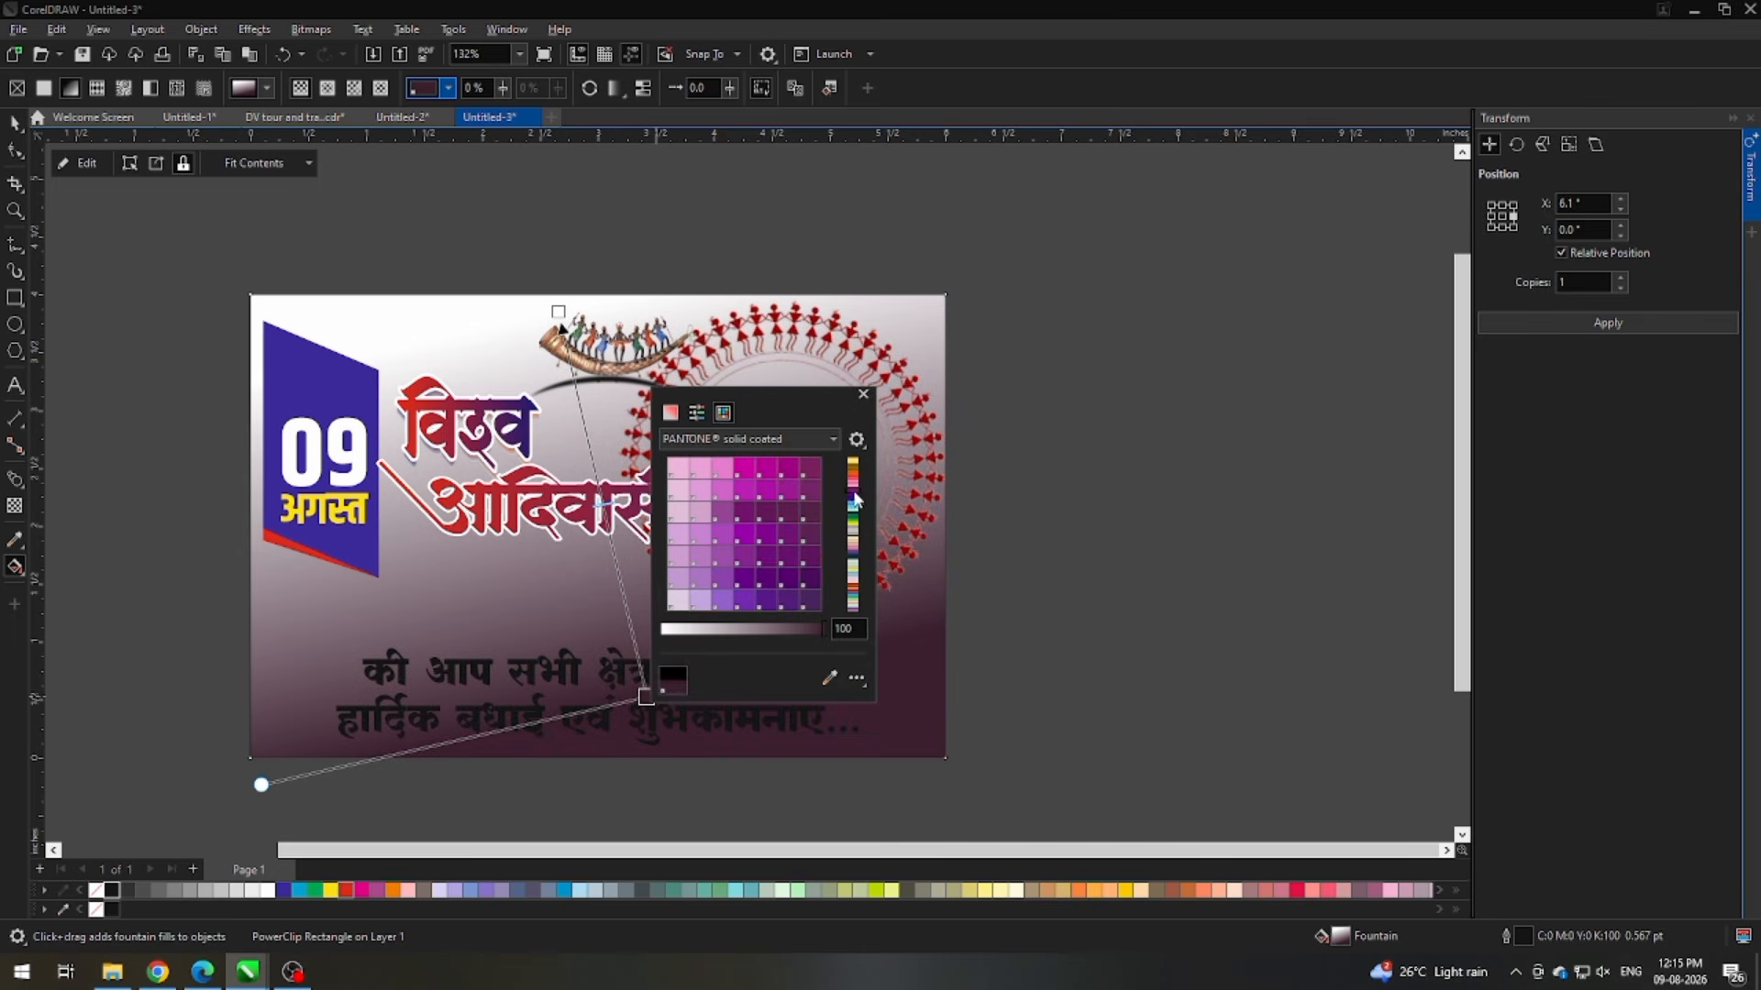
{"action": "left_click", "coordinate": [854, 505]}
{"action": "left_click", "coordinate": [854, 550]}
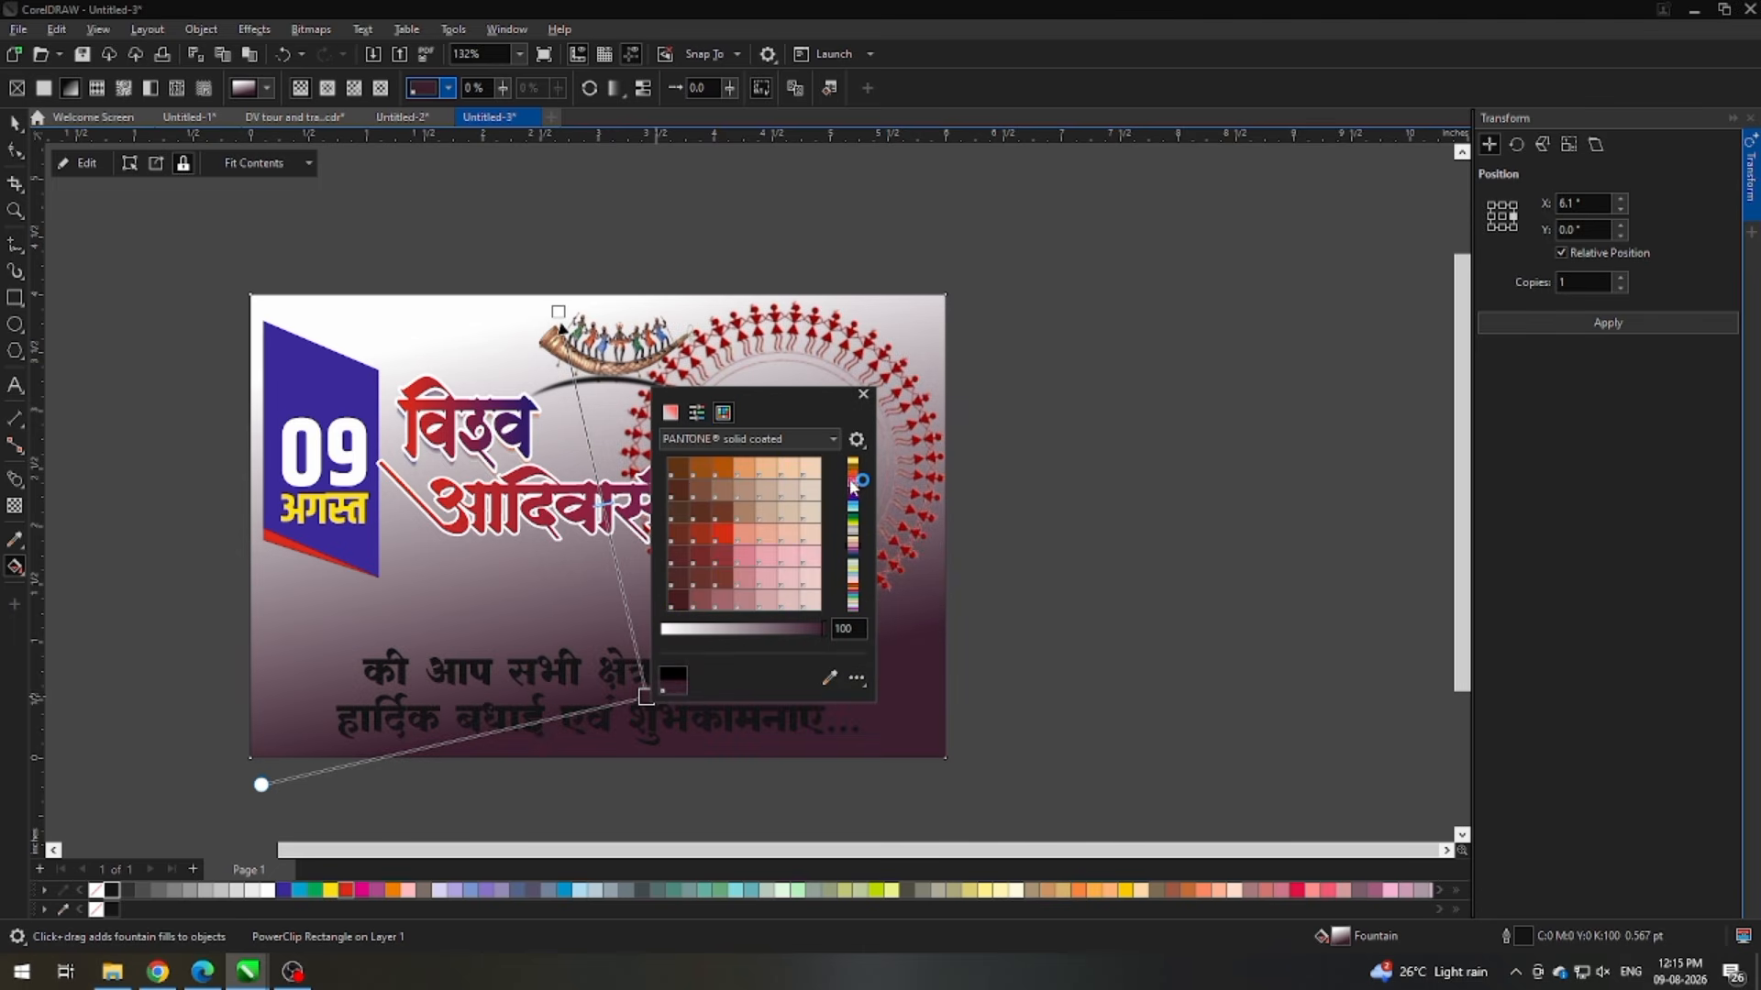
{"action": "left_click", "coordinate": [852, 482]}
{"action": "left_click", "coordinate": [786, 565]}
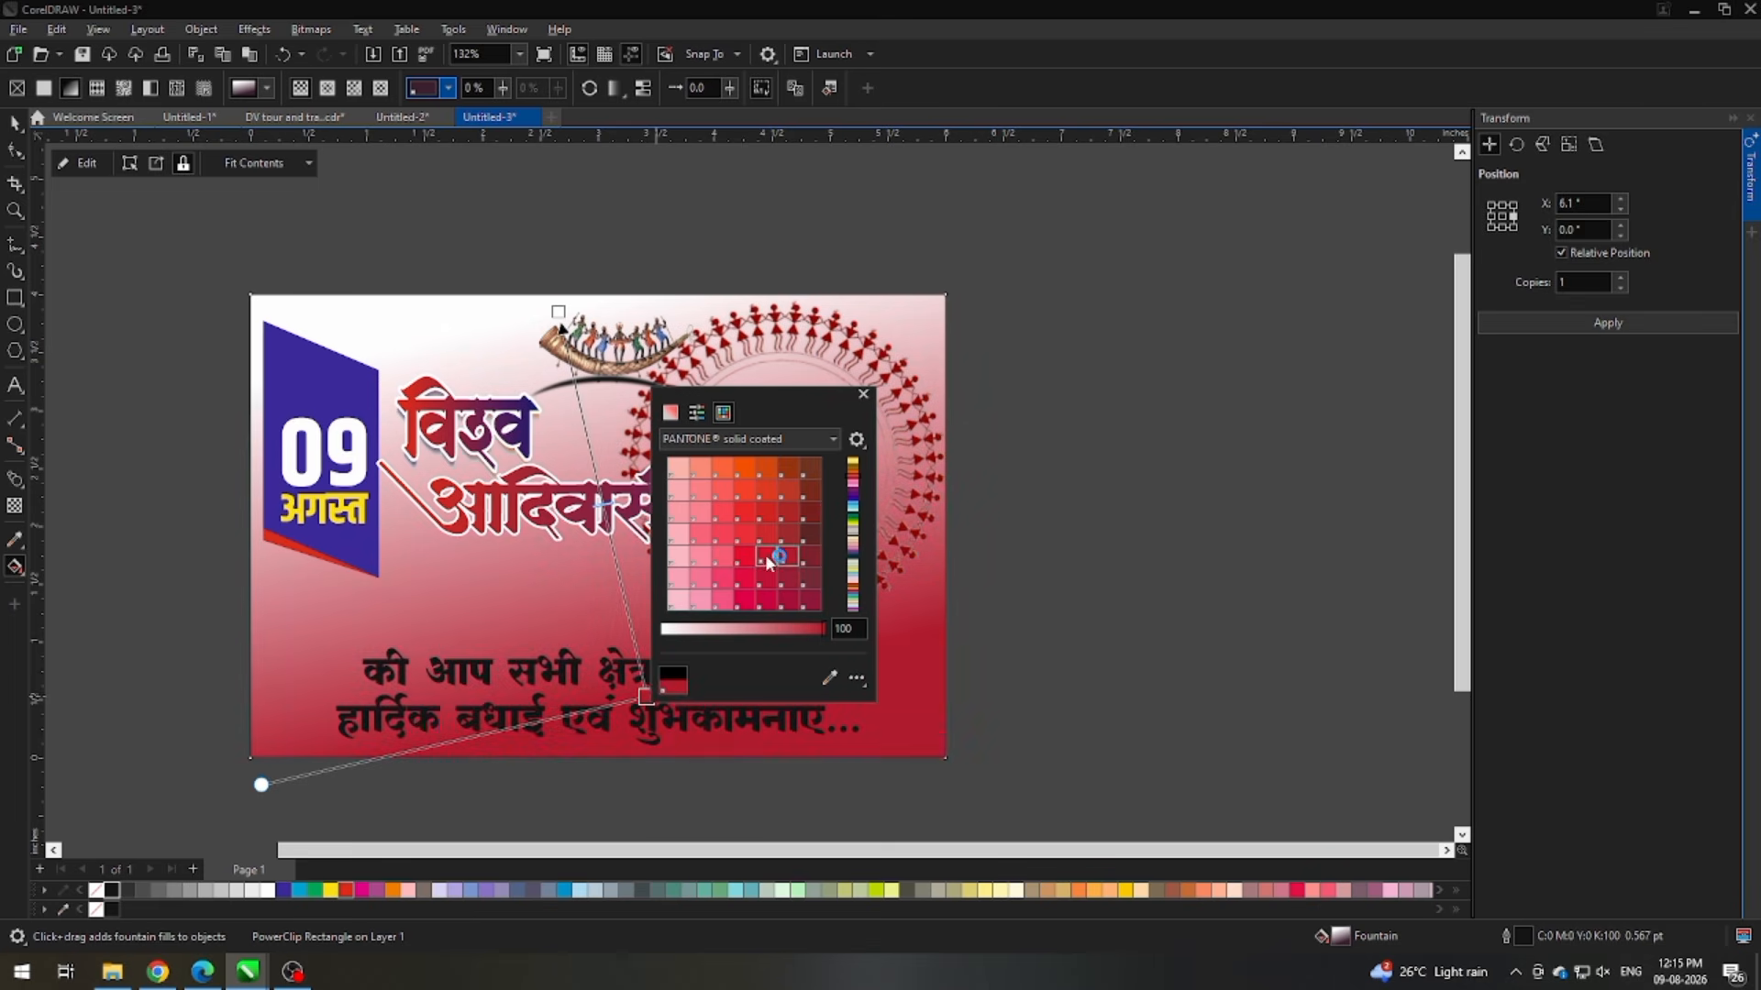
Step: Shorten the background's red-to-white gradient by bringing both of its end points closer to the page's middle
{"action": "left_click_drag", "start_coordinate": [646, 697], "coordinate": [618, 648]}
{"action": "left_click_drag", "start_coordinate": [558, 314], "coordinate": [569, 386]}
{"action": "key", "text": "space"}
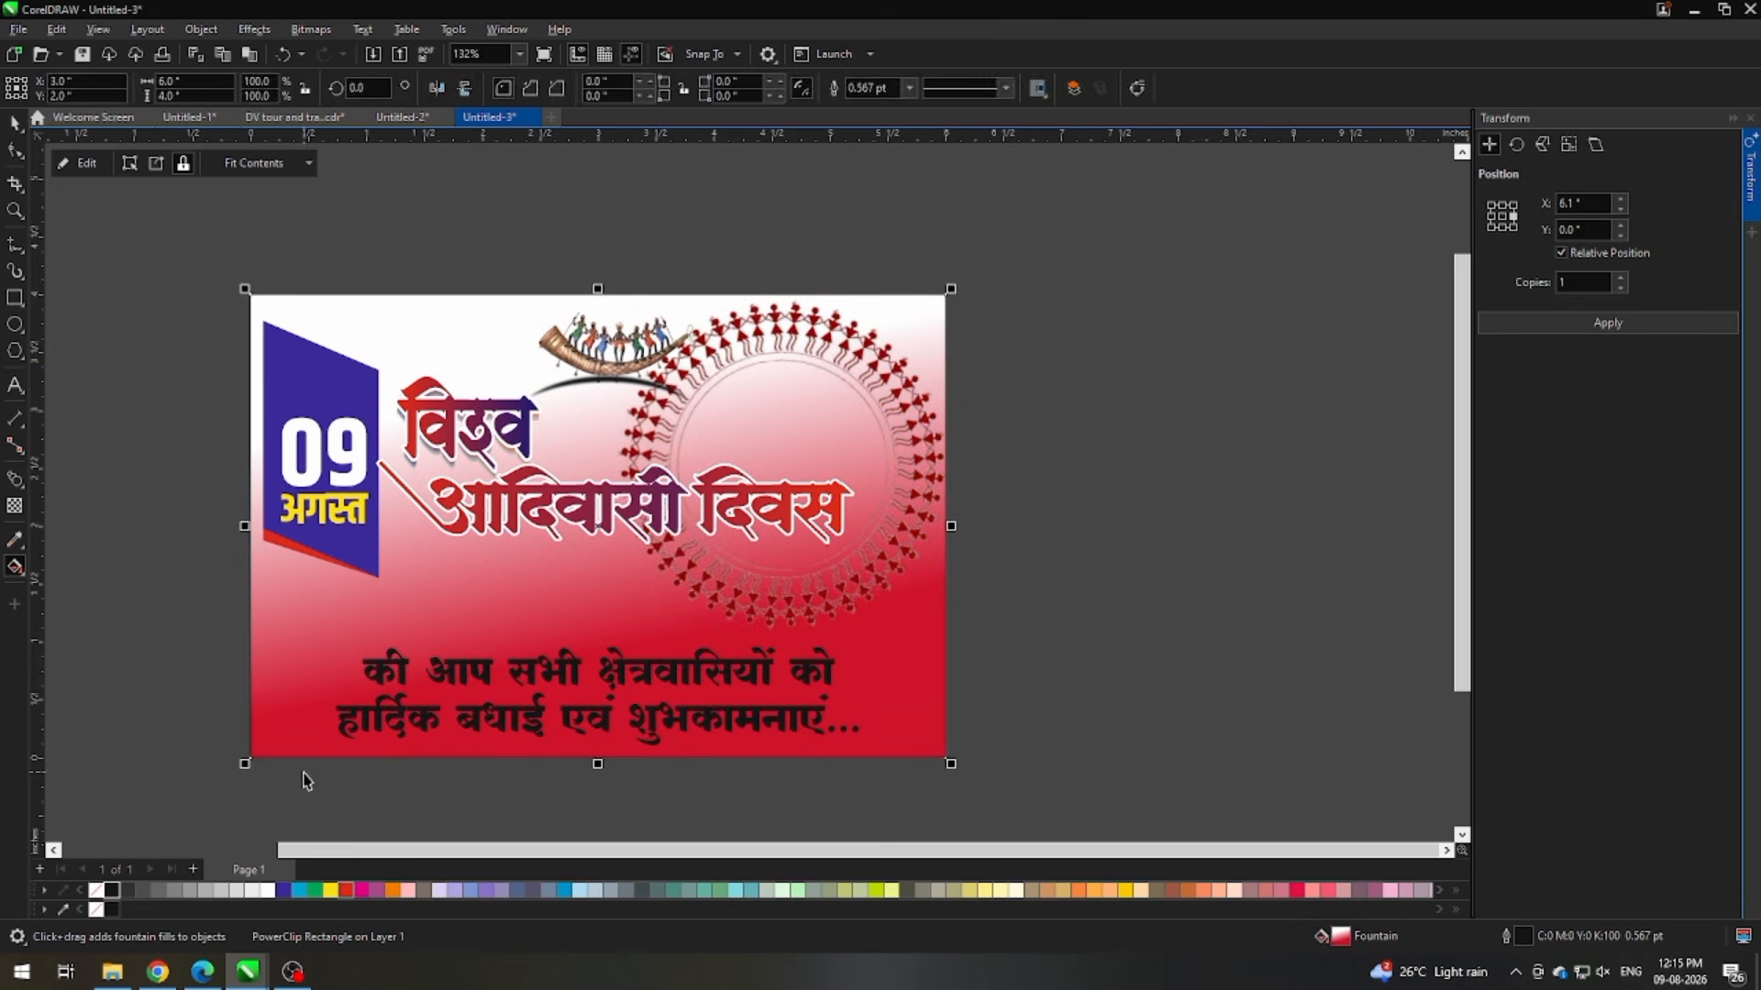
Step: Enlarge the two-line greeting to about 4.7 inches wide and centre it horizontally on the background
{"action": "left_click_drag", "start_coordinate": [145, 609], "coordinate": [1085, 817]}
{"action": "left_click_drag", "start_coordinate": [381, 616], "coordinate": [356, 614]}
{"action": "left_click", "coordinate": [396, 583], "text": "shift"}
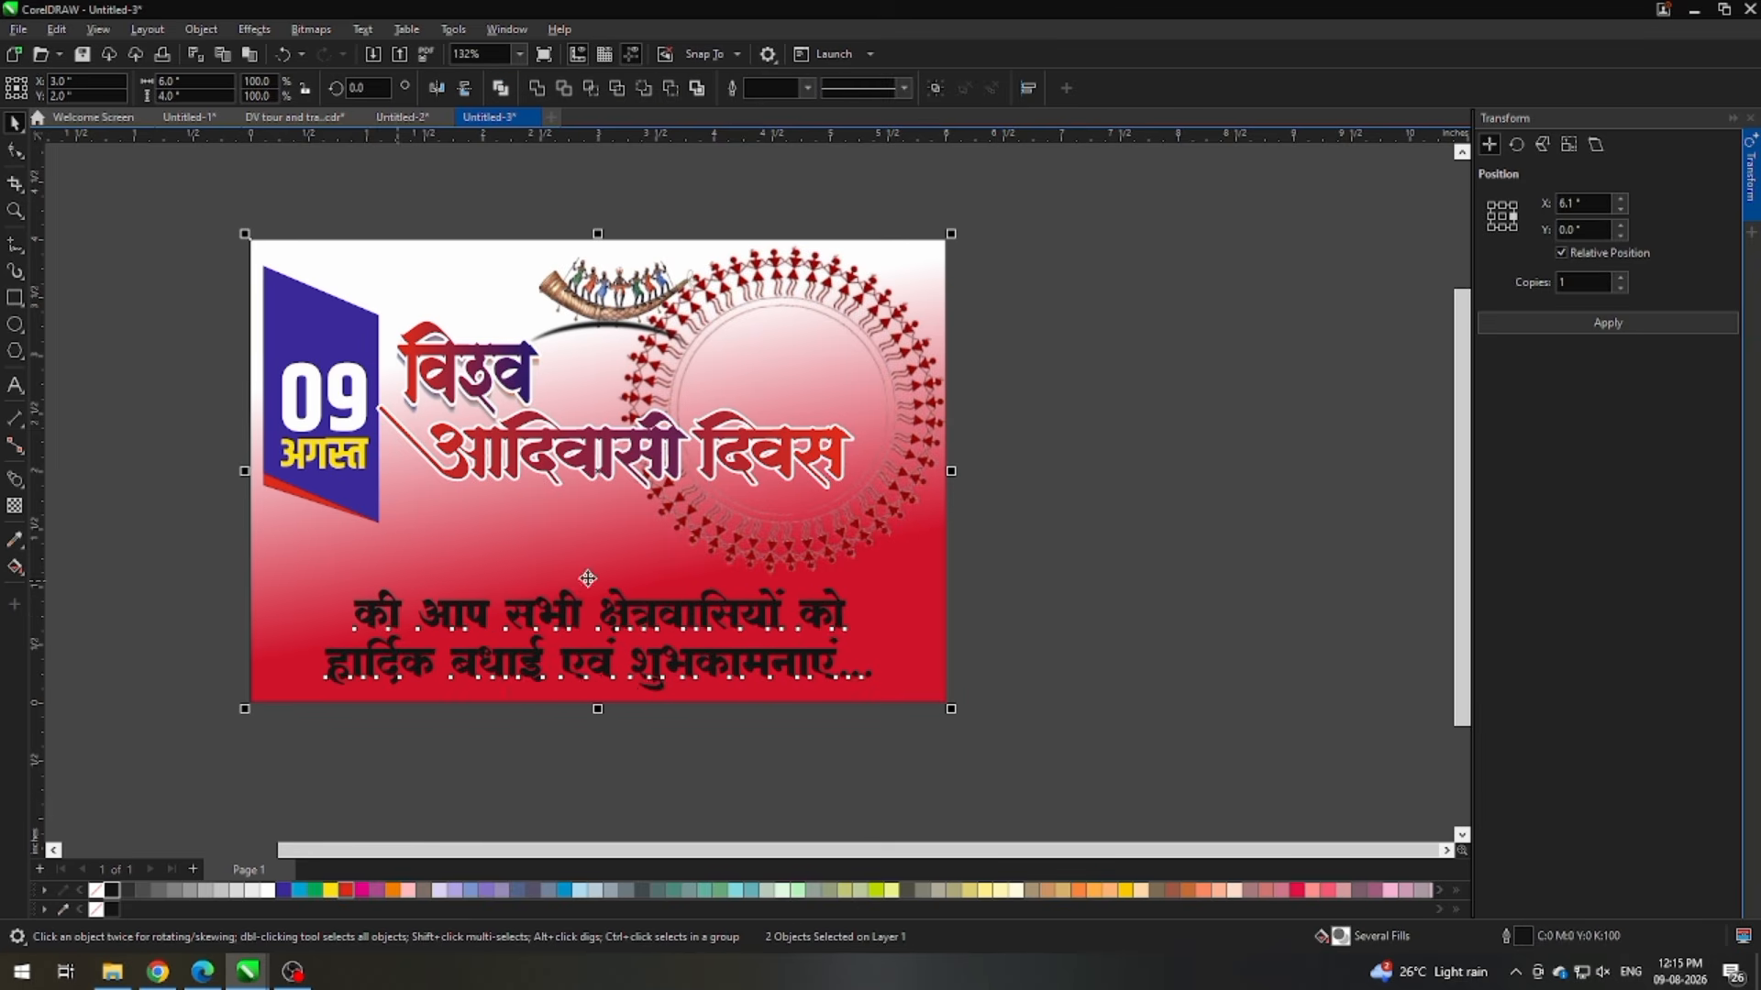
{"action": "key", "text": "Escape"}
Step: Add the red smoky texture to the background's PowerClip and scale it to about 7.8 by 5.2 inches, covering the whole page
{"action": "scroll", "coordinate": [424, 353], "scroll_direction": "up", "scroll_amount": 1}
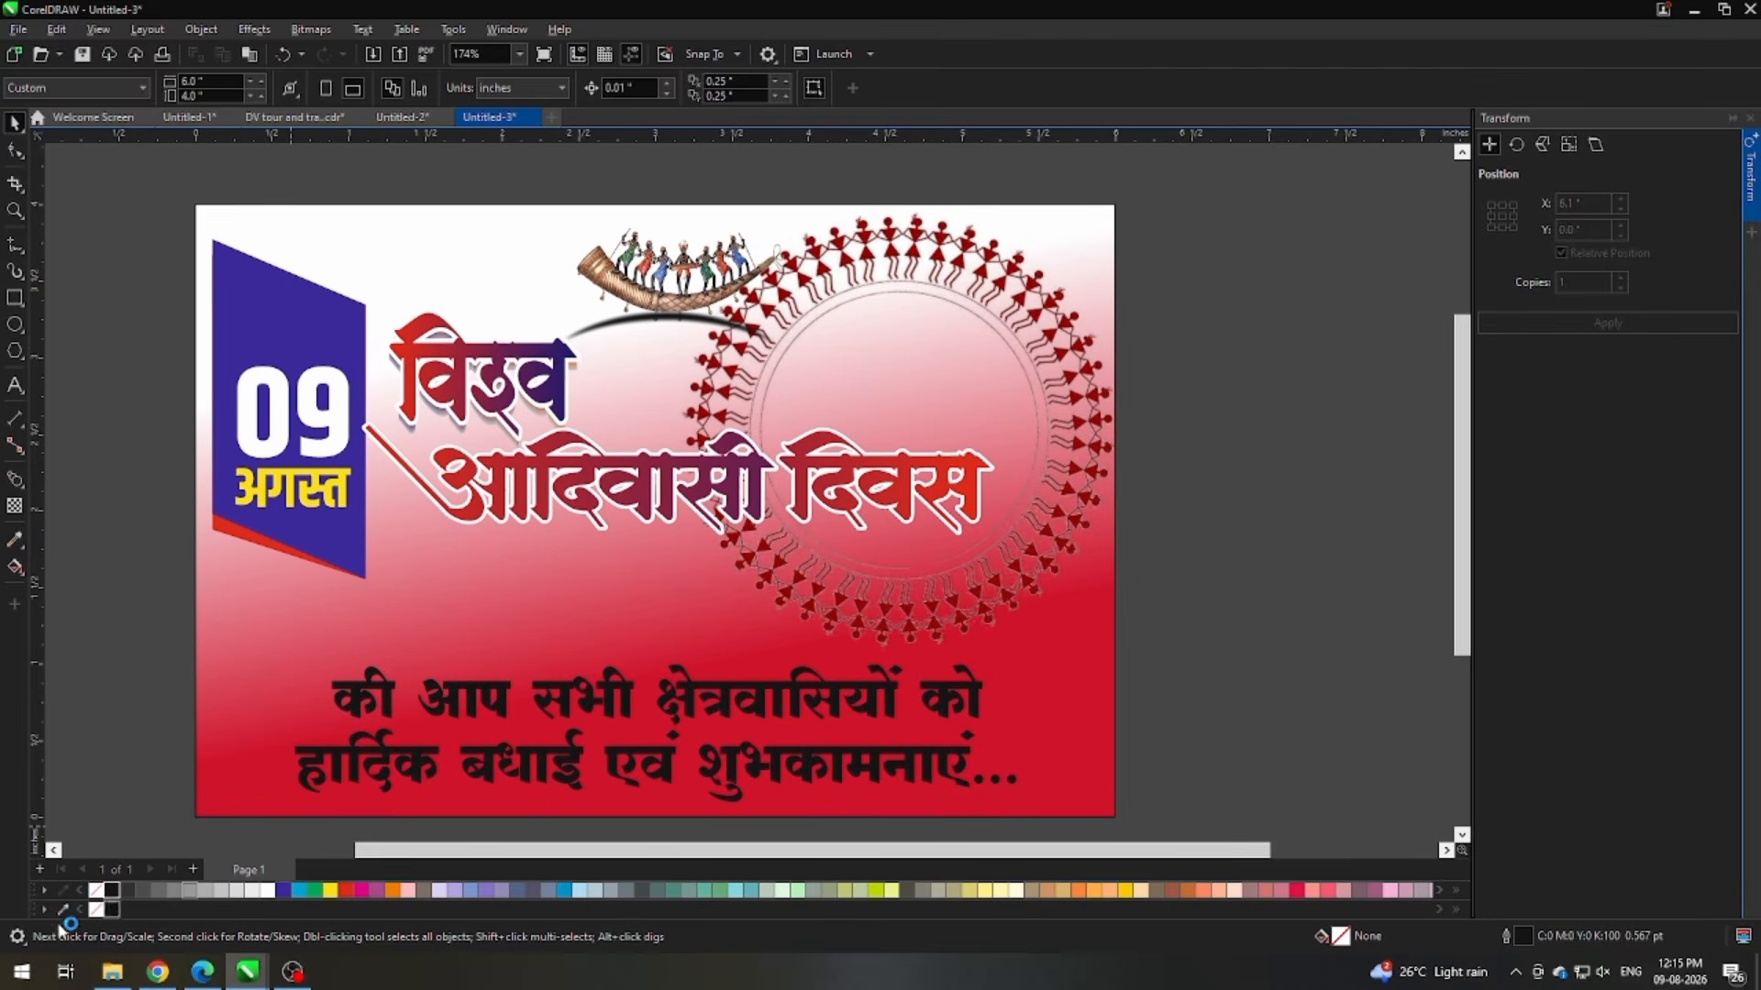
{"action": "left_click_drag", "start_coordinate": [582, 585], "coordinate": [707, 511]}
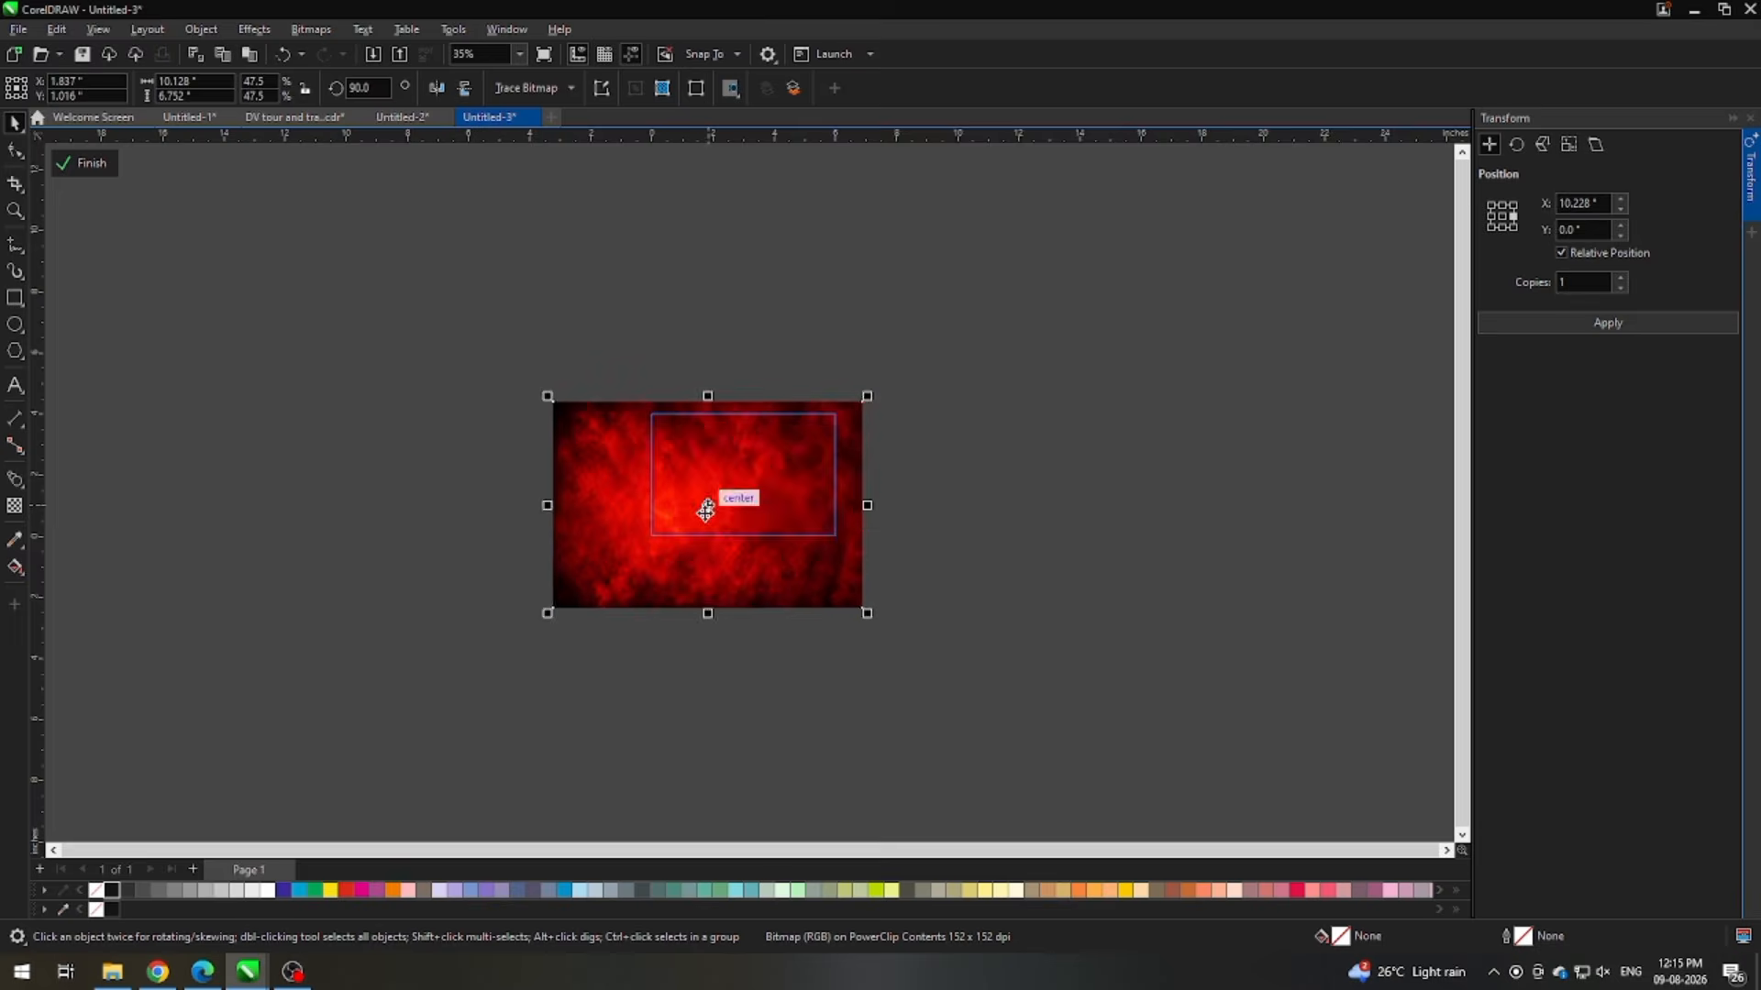
{"action": "scroll", "coordinate": [705, 511], "scroll_direction": "up", "scroll_amount": 2}
{"action": "left_click_drag", "start_coordinate": [479, 571], "coordinate": [573, 519]}
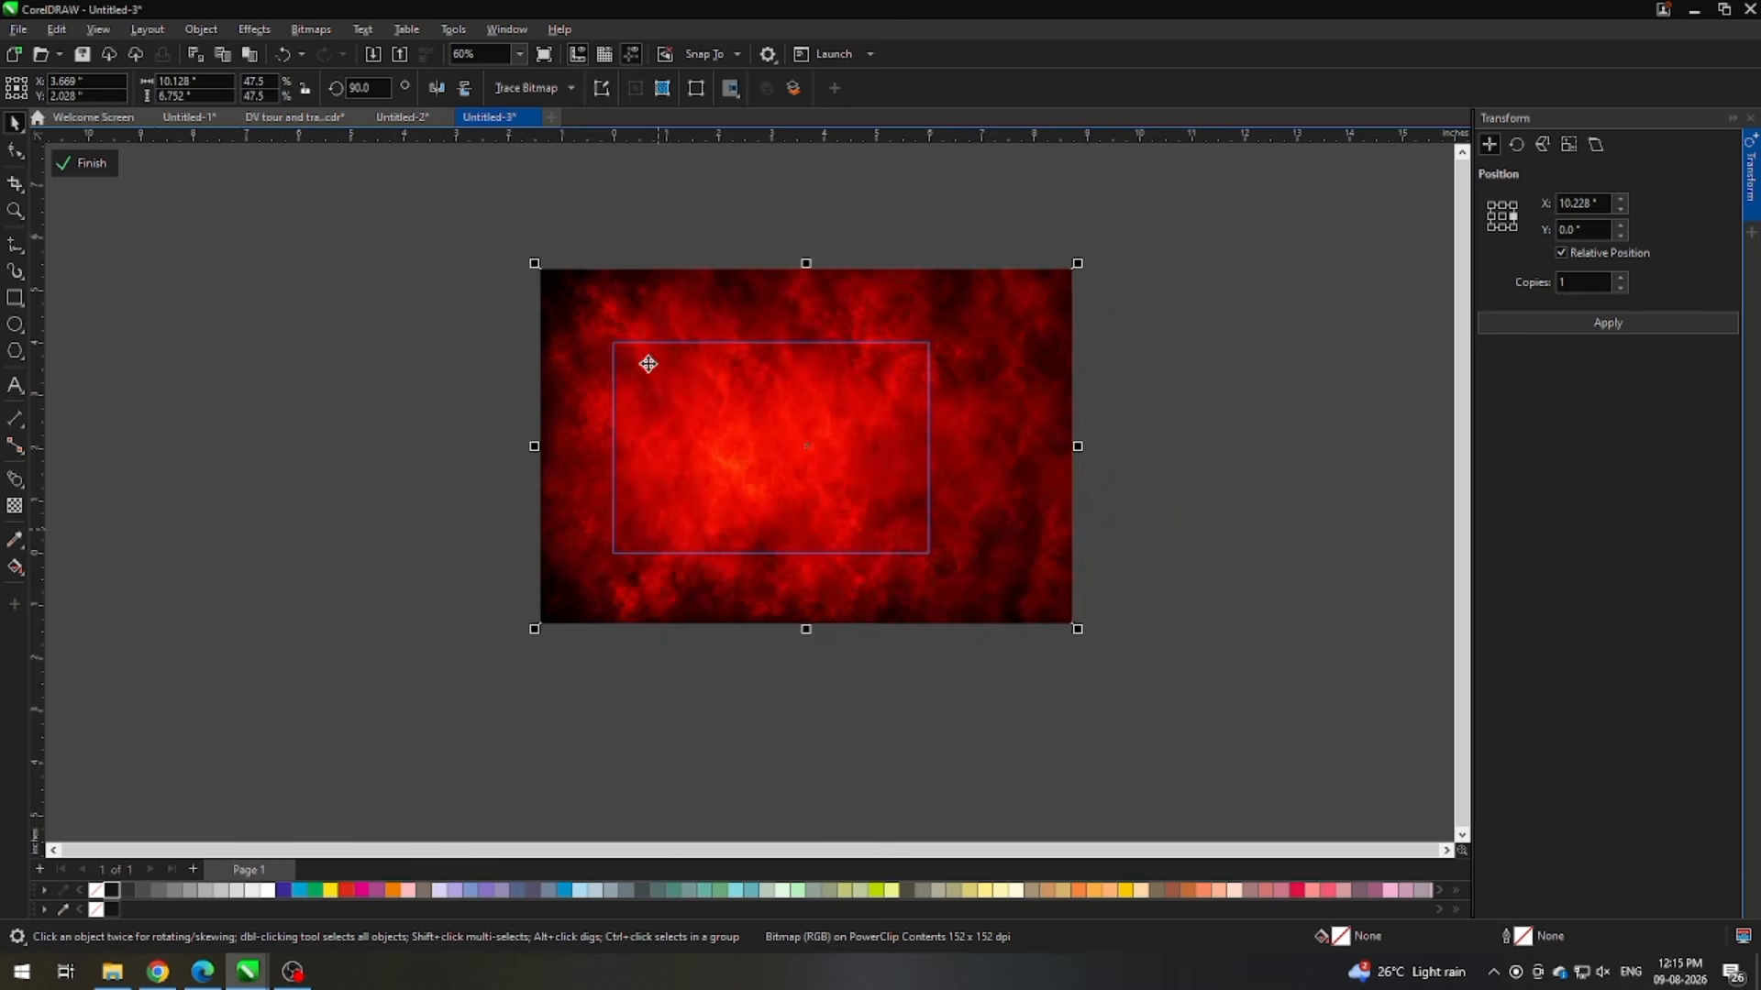
{"action": "scroll", "coordinate": [644, 361], "scroll_direction": "up", "scroll_amount": 2}
{"action": "left_click_drag", "start_coordinate": [461, 196], "coordinate": [465, 268]}
{"action": "left_click_drag", "start_coordinate": [825, 314], "coordinate": [773, 315]}
Step: Bring the circular tribal artwork in front of the red smoky texture inside the PowerClip
{"action": "left_click_drag", "start_coordinate": [347, 266], "coordinate": [1393, 694]}
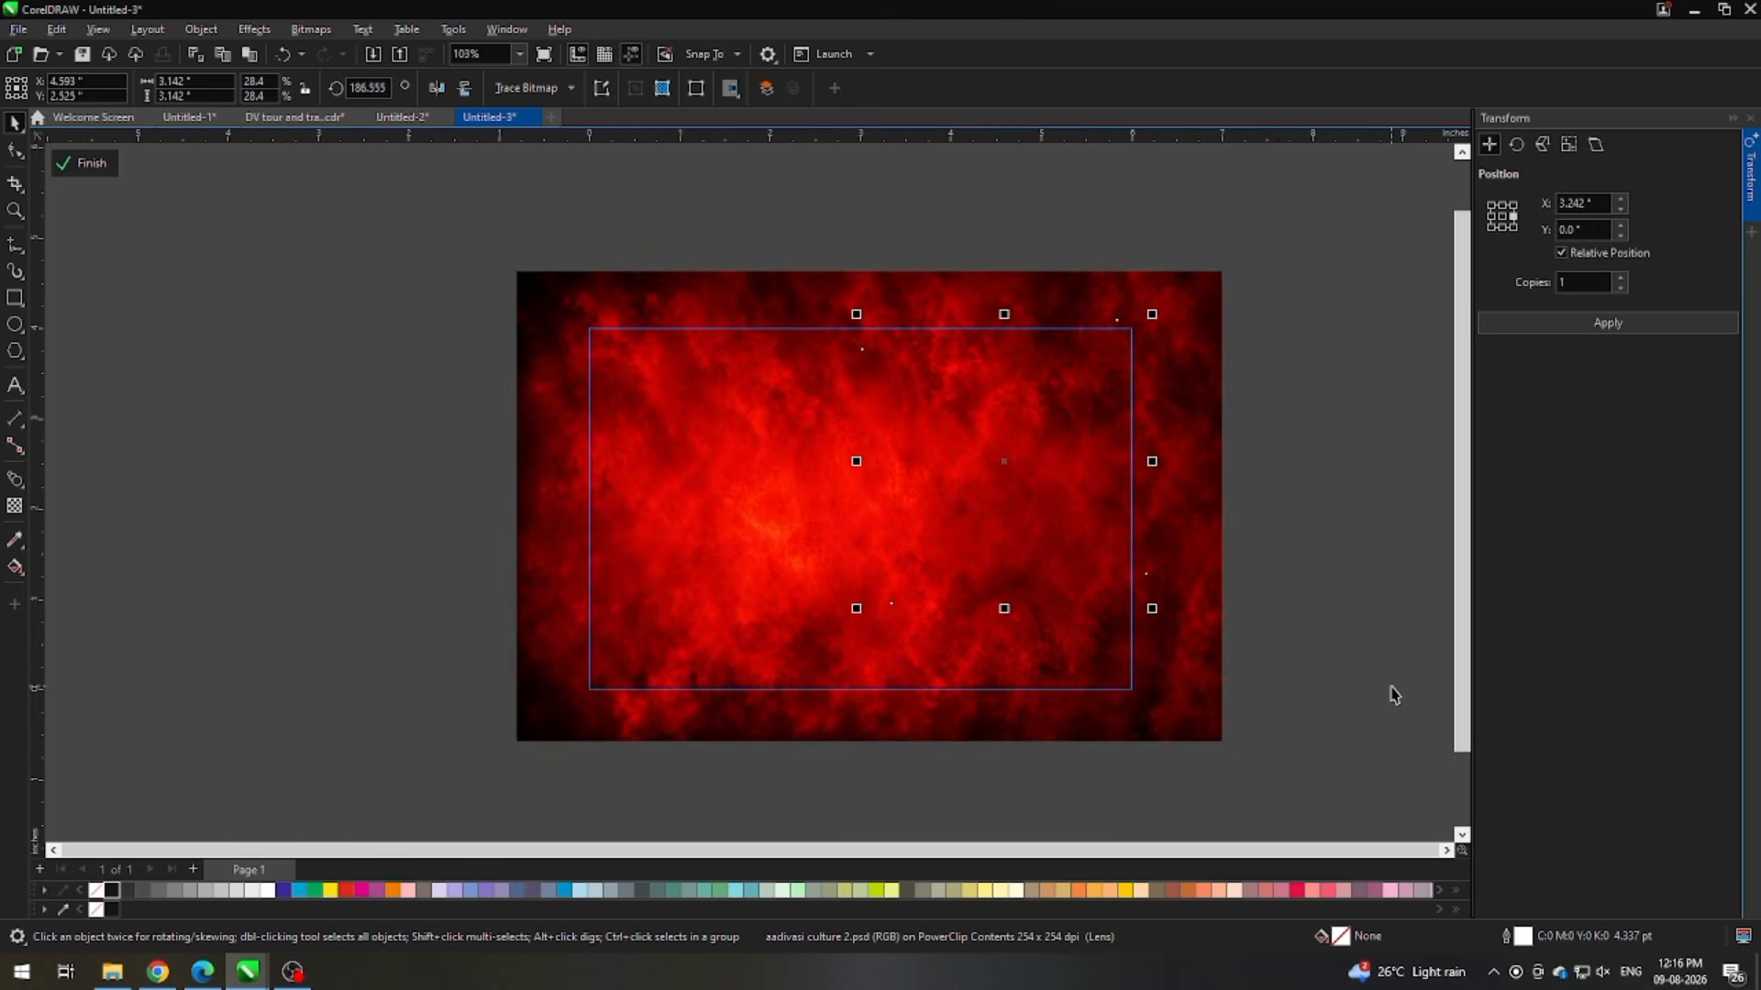
{"action": "scroll", "coordinate": [1054, 386], "scroll_direction": "up", "scroll_amount": 2}
{"action": "scroll", "coordinate": [837, 385], "scroll_direction": "down", "scroll_amount": 1}
Step: Fade out the upper part of the red texture with a vertical fountain transparency around the page's middle and finish editing the PowerClip
{"action": "left_click", "coordinate": [697, 380]}
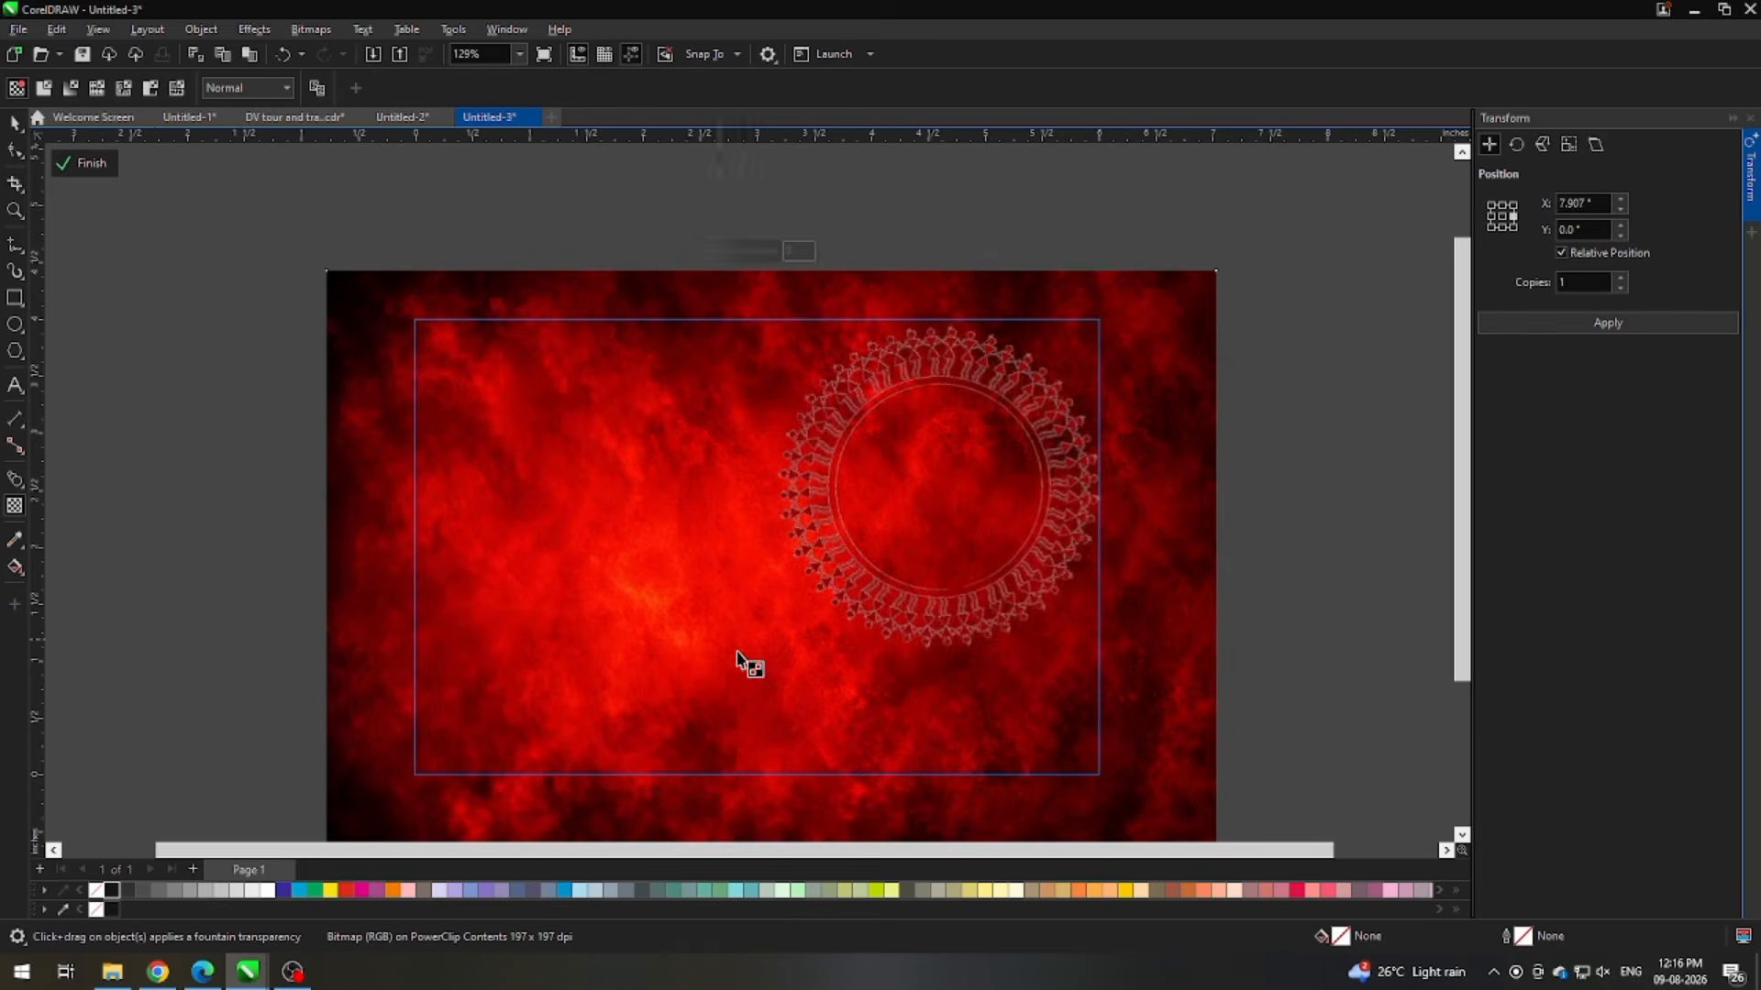
{"action": "left_click_drag", "start_coordinate": [796, 668], "coordinate": [796, 457]}
{"action": "left_click_drag", "start_coordinate": [794, 670], "coordinate": [778, 590]}
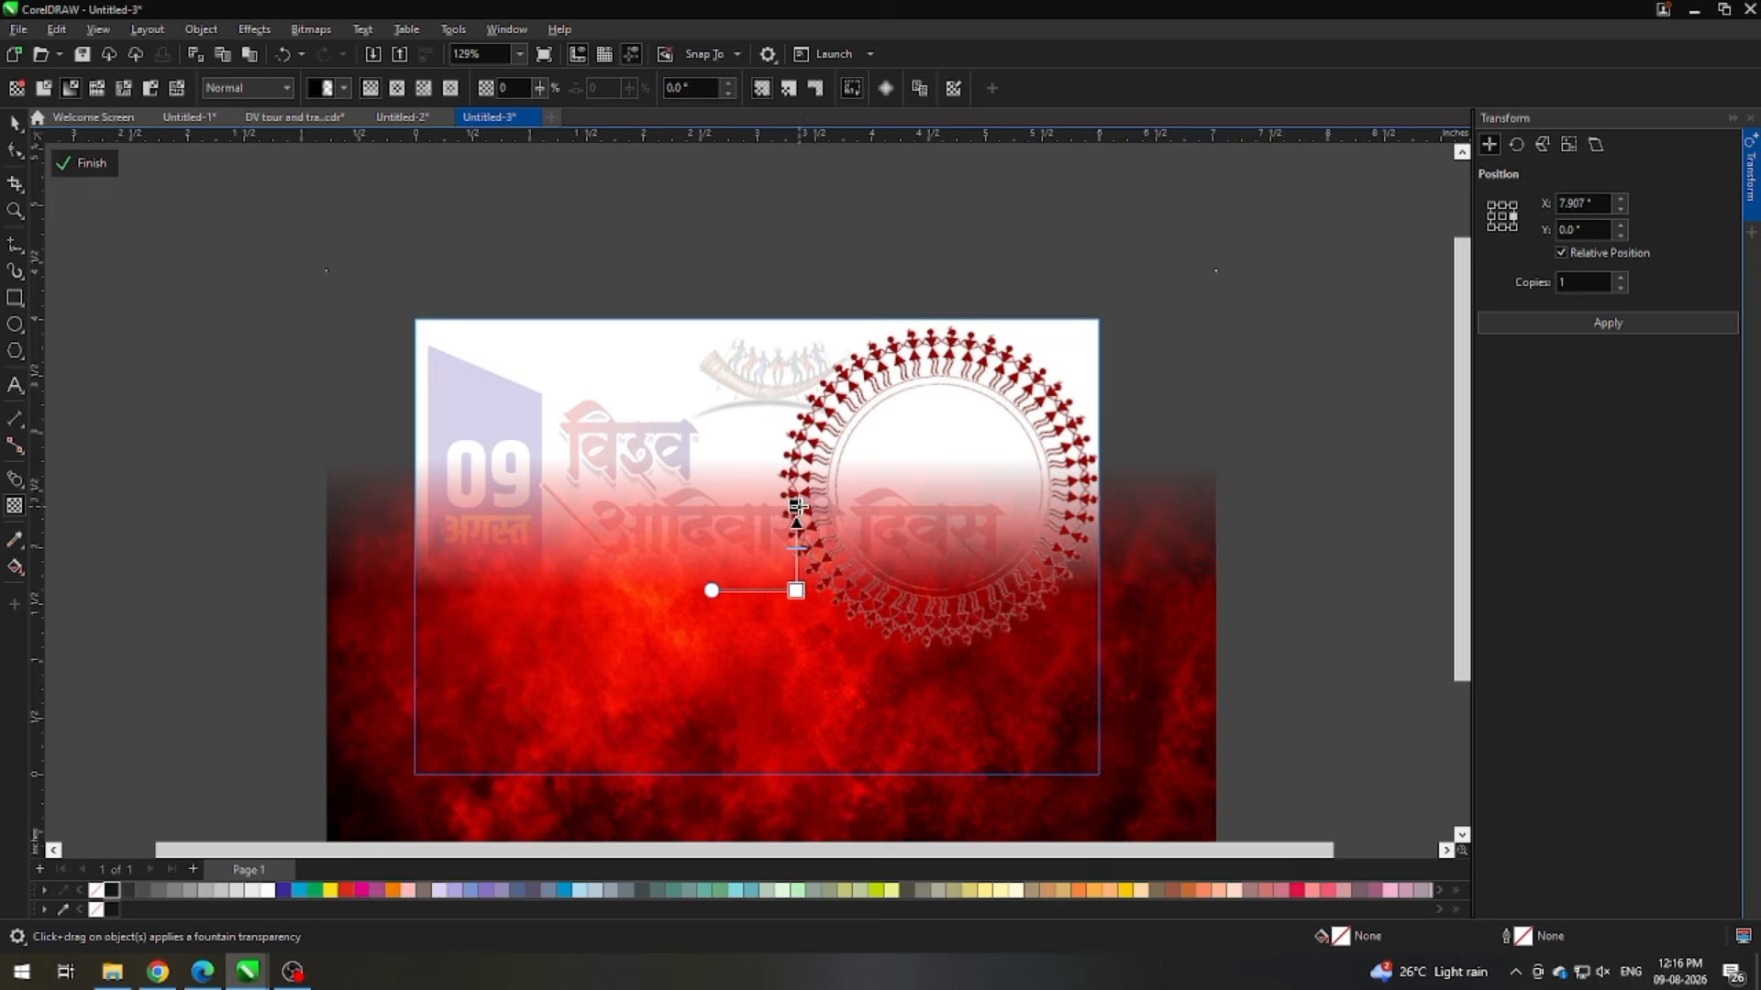
{"action": "key", "text": "space"}
{"action": "left_click", "coordinate": [1269, 452], "text": "ctrl"}
Step: Fill the page background rectangle with solid yellow
{"action": "left_click", "coordinate": [1207, 407]}
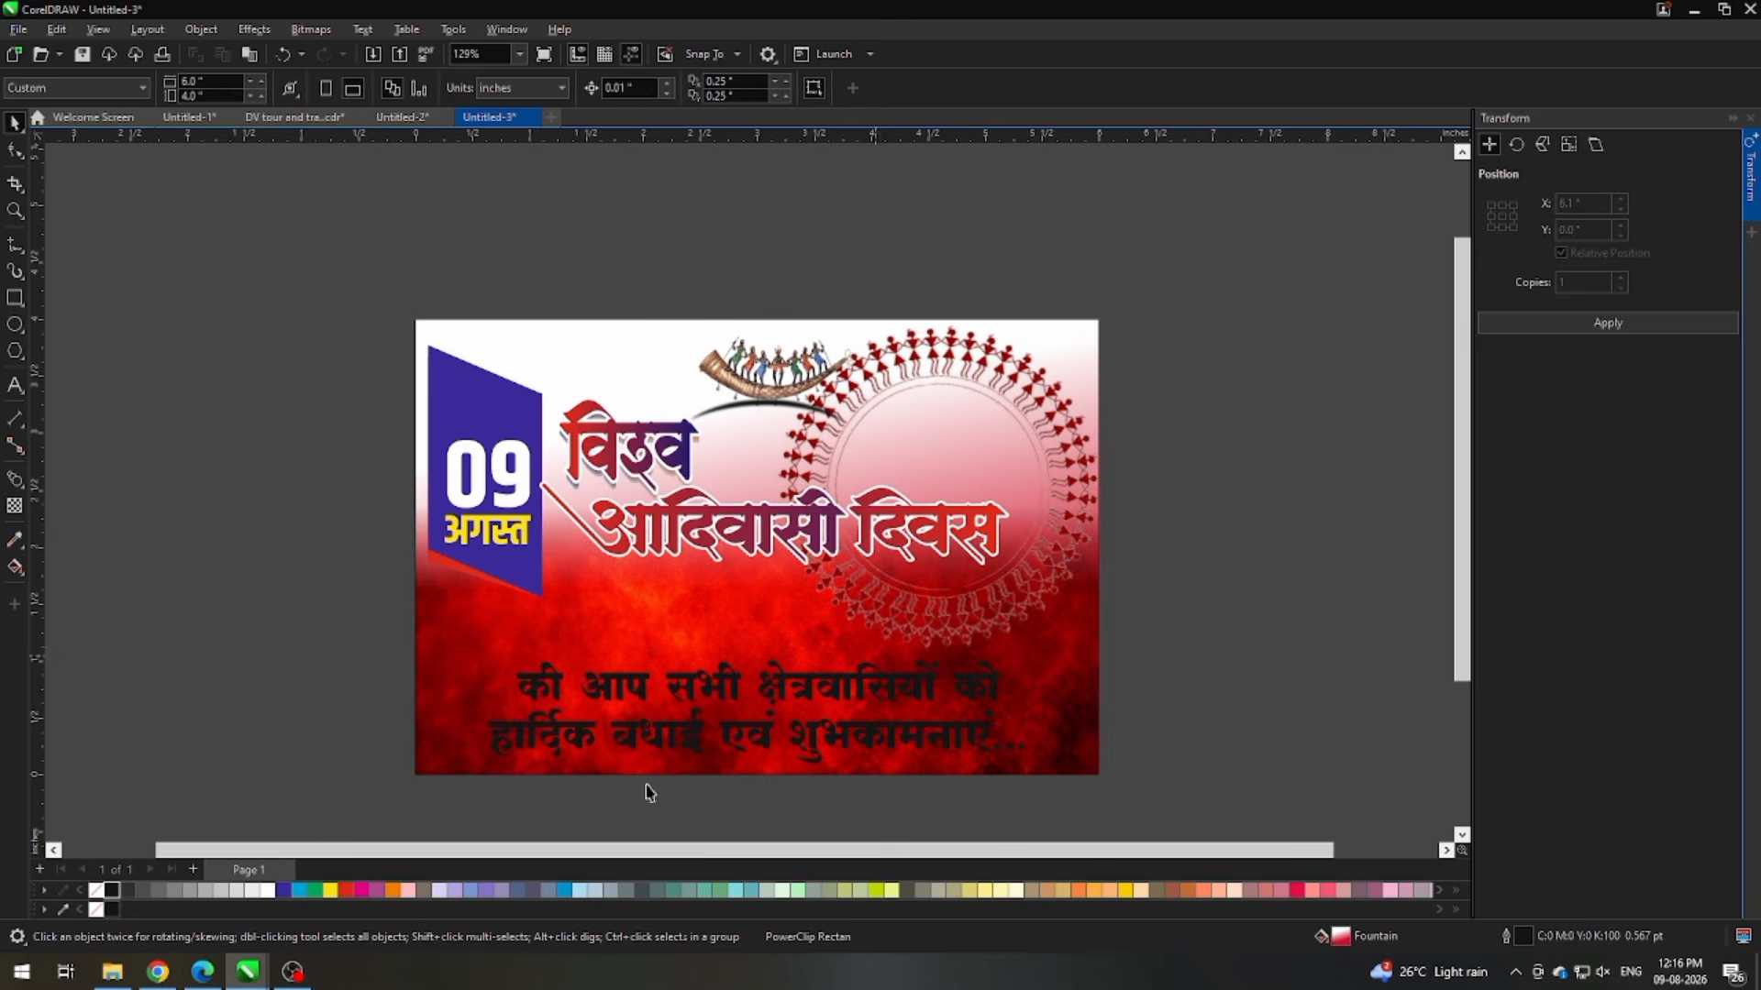
{"action": "left_click", "coordinate": [648, 351]}
{"action": "left_click", "coordinate": [329, 889]}
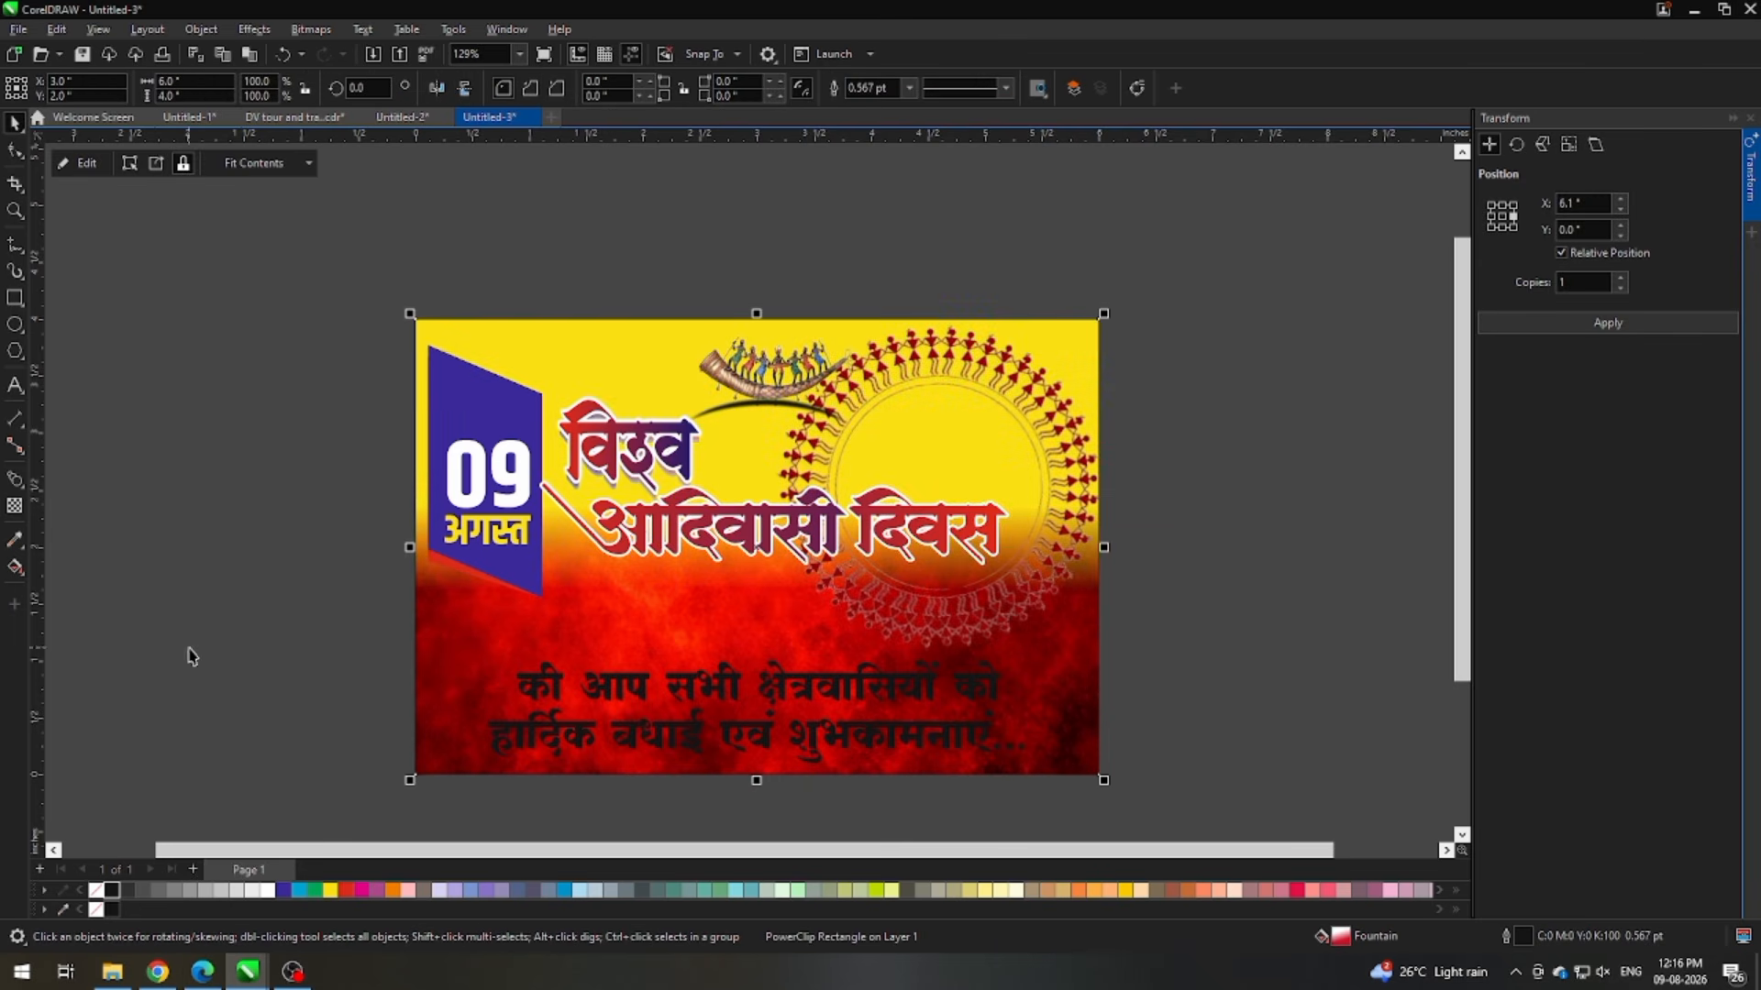
Step: Fade out the lower half of the circular tribal artwork inside the PowerClip with a fountain transparency and finish editing
{"action": "scroll", "coordinate": [942, 553], "scroll_direction": "up", "scroll_amount": 1}
{"action": "left_click", "coordinate": [670, 617], "text": "ctrl"}
{"action": "scroll", "coordinate": [667, 613], "scroll_direction": "down", "scroll_amount": 1}
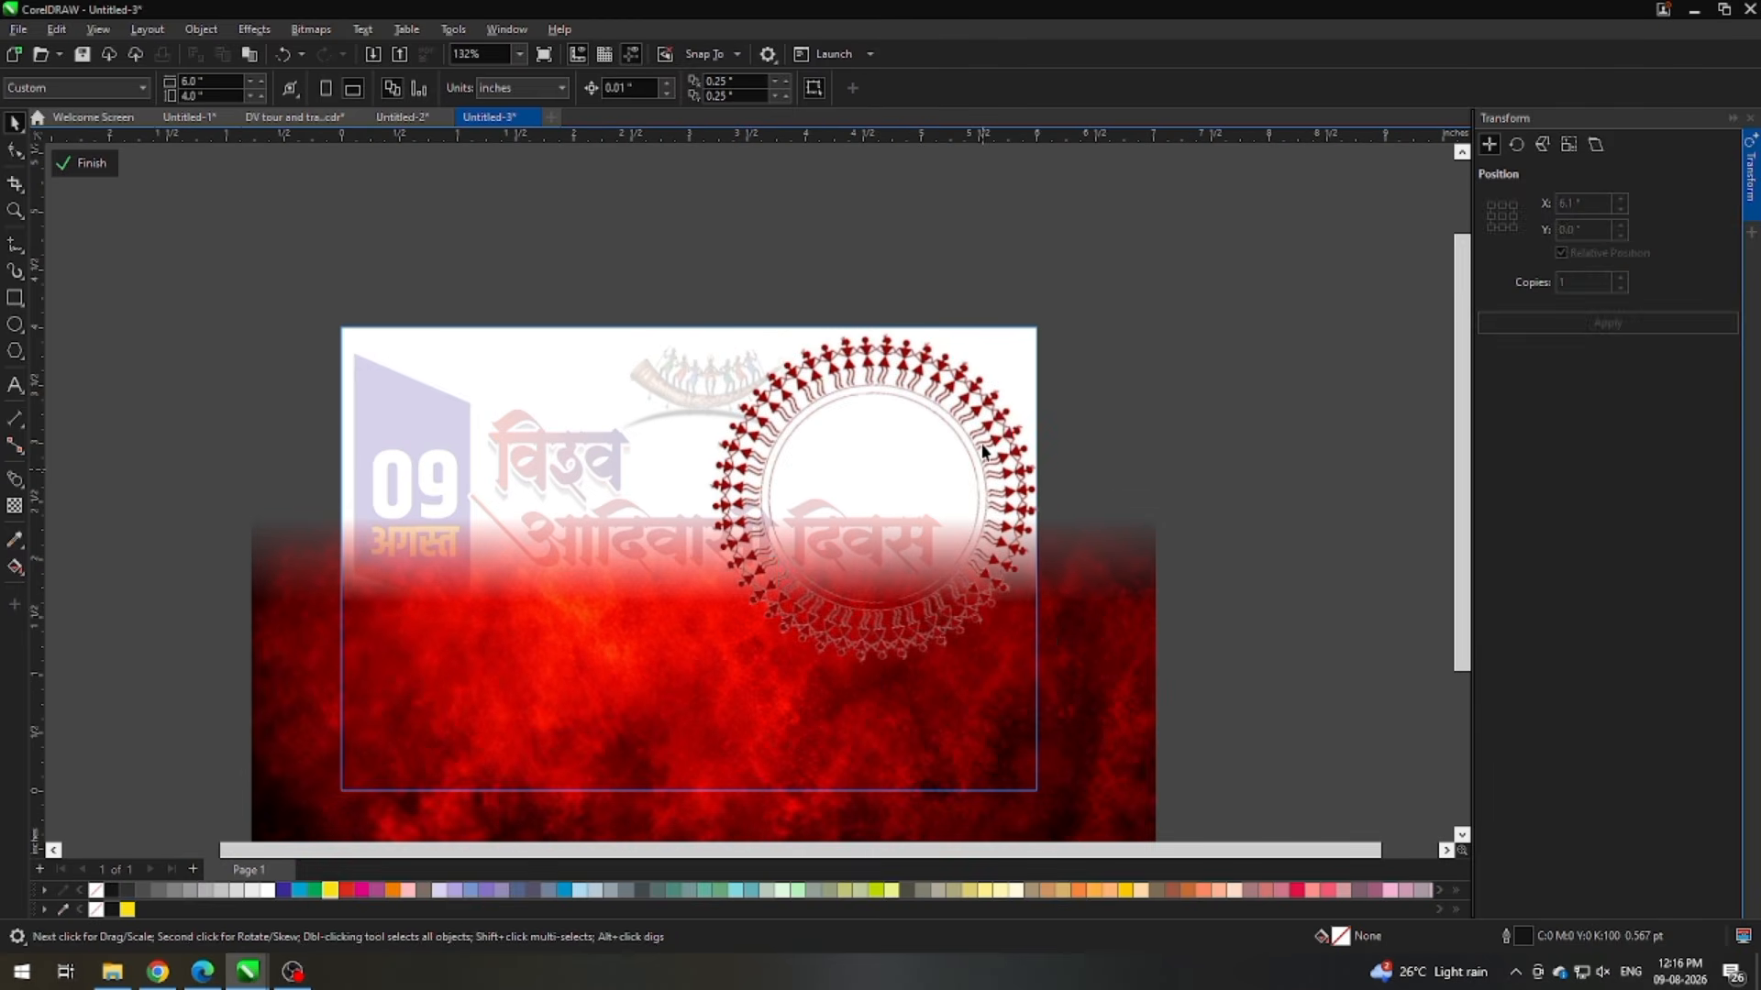
{"action": "left_click", "coordinate": [981, 447]}
{"action": "left_click", "coordinate": [15, 505]}
{"action": "left_click_drag", "start_coordinate": [894, 429], "coordinate": [875, 533]}
{"action": "key", "text": "space"}
{"action": "left_click", "coordinate": [1294, 398], "text": "ctrl"}
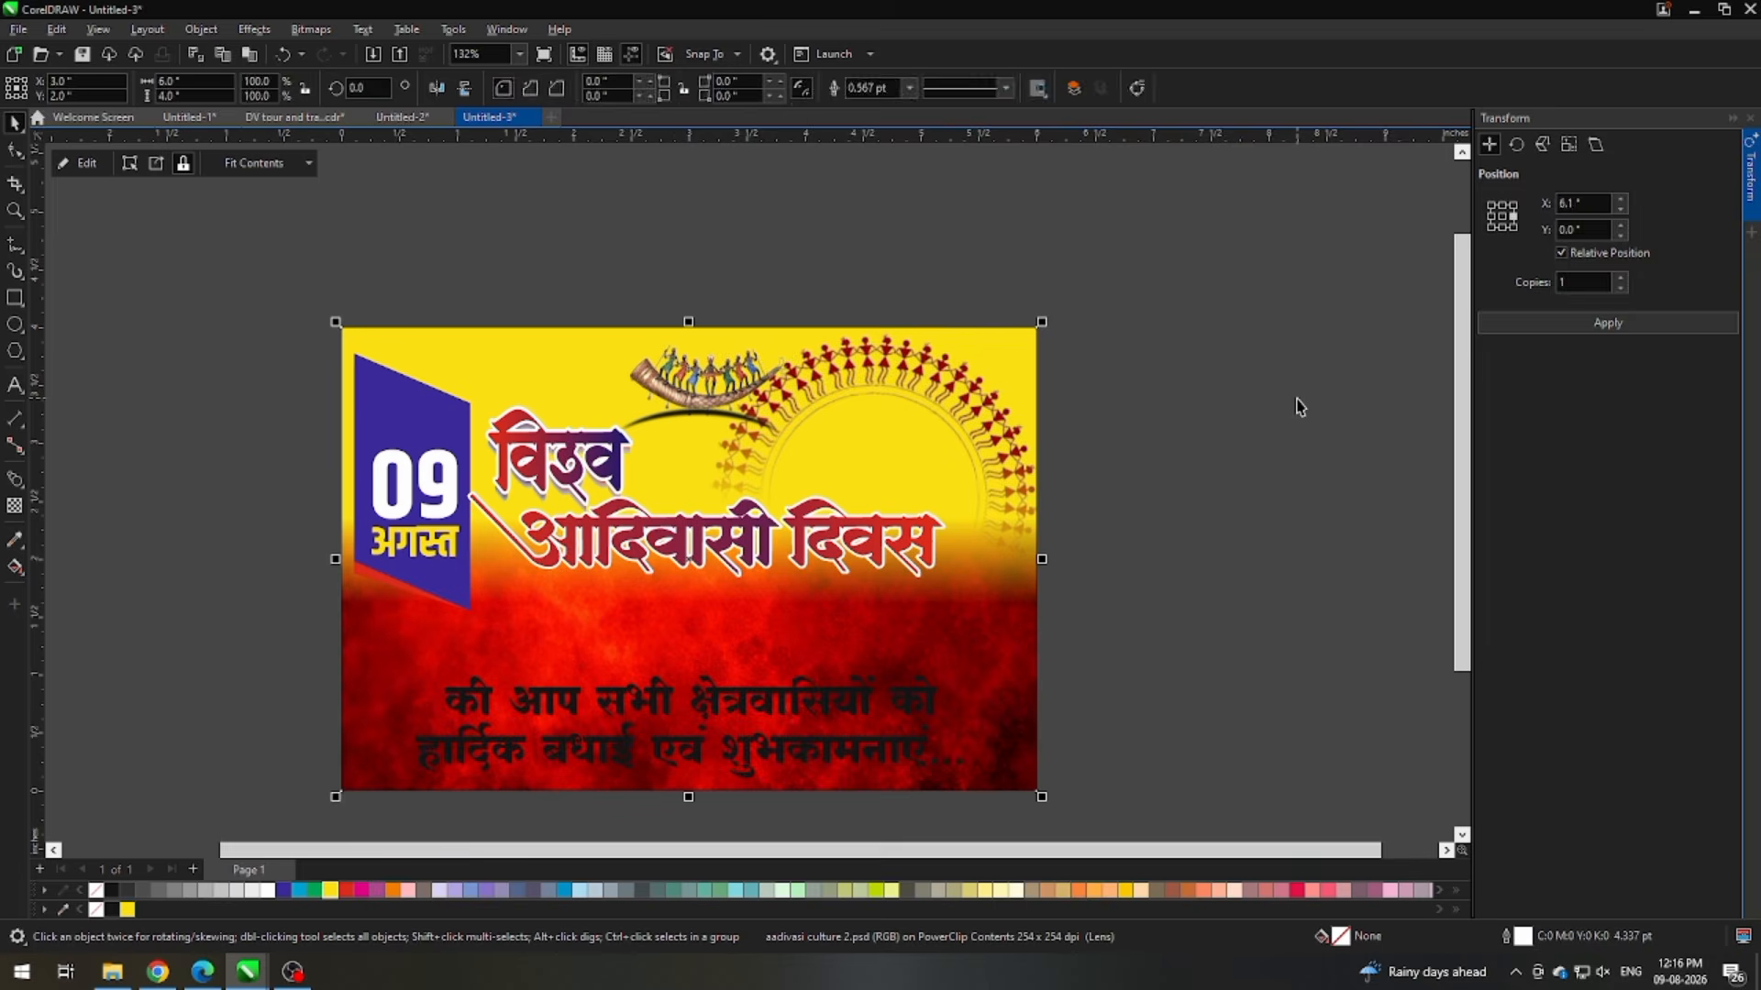
Step: Enlarge the title lettering, "विश्व" to about 2.1 inches wide and "आदिवासी दिवस" to about 4.6 inches wide
{"action": "left_click", "coordinate": [529, 229]}
{"action": "scroll", "coordinate": [650, 348], "scroll_direction": "up", "scroll_amount": 1}
{"action": "scroll", "coordinate": [651, 347], "scroll_direction": "up", "scroll_amount": 1}
{"action": "scroll", "coordinate": [314, 452], "scroll_direction": "down", "scroll_amount": 3}
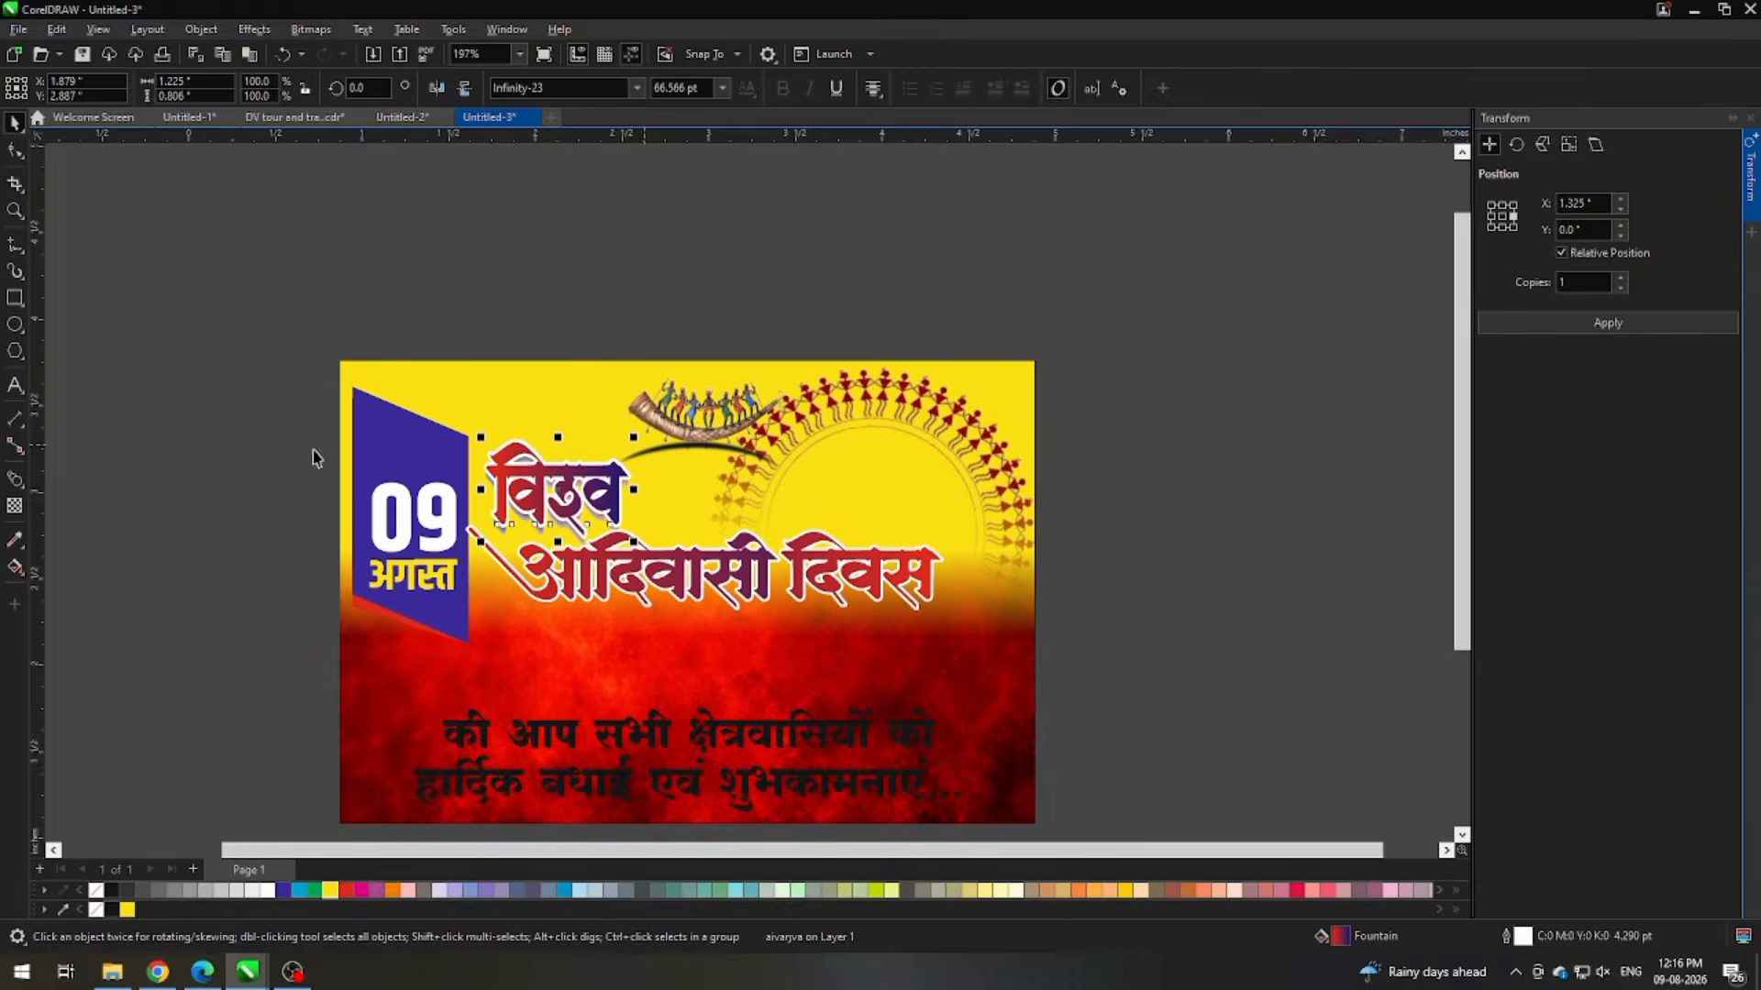
{"action": "left_click", "coordinate": [745, 662]}
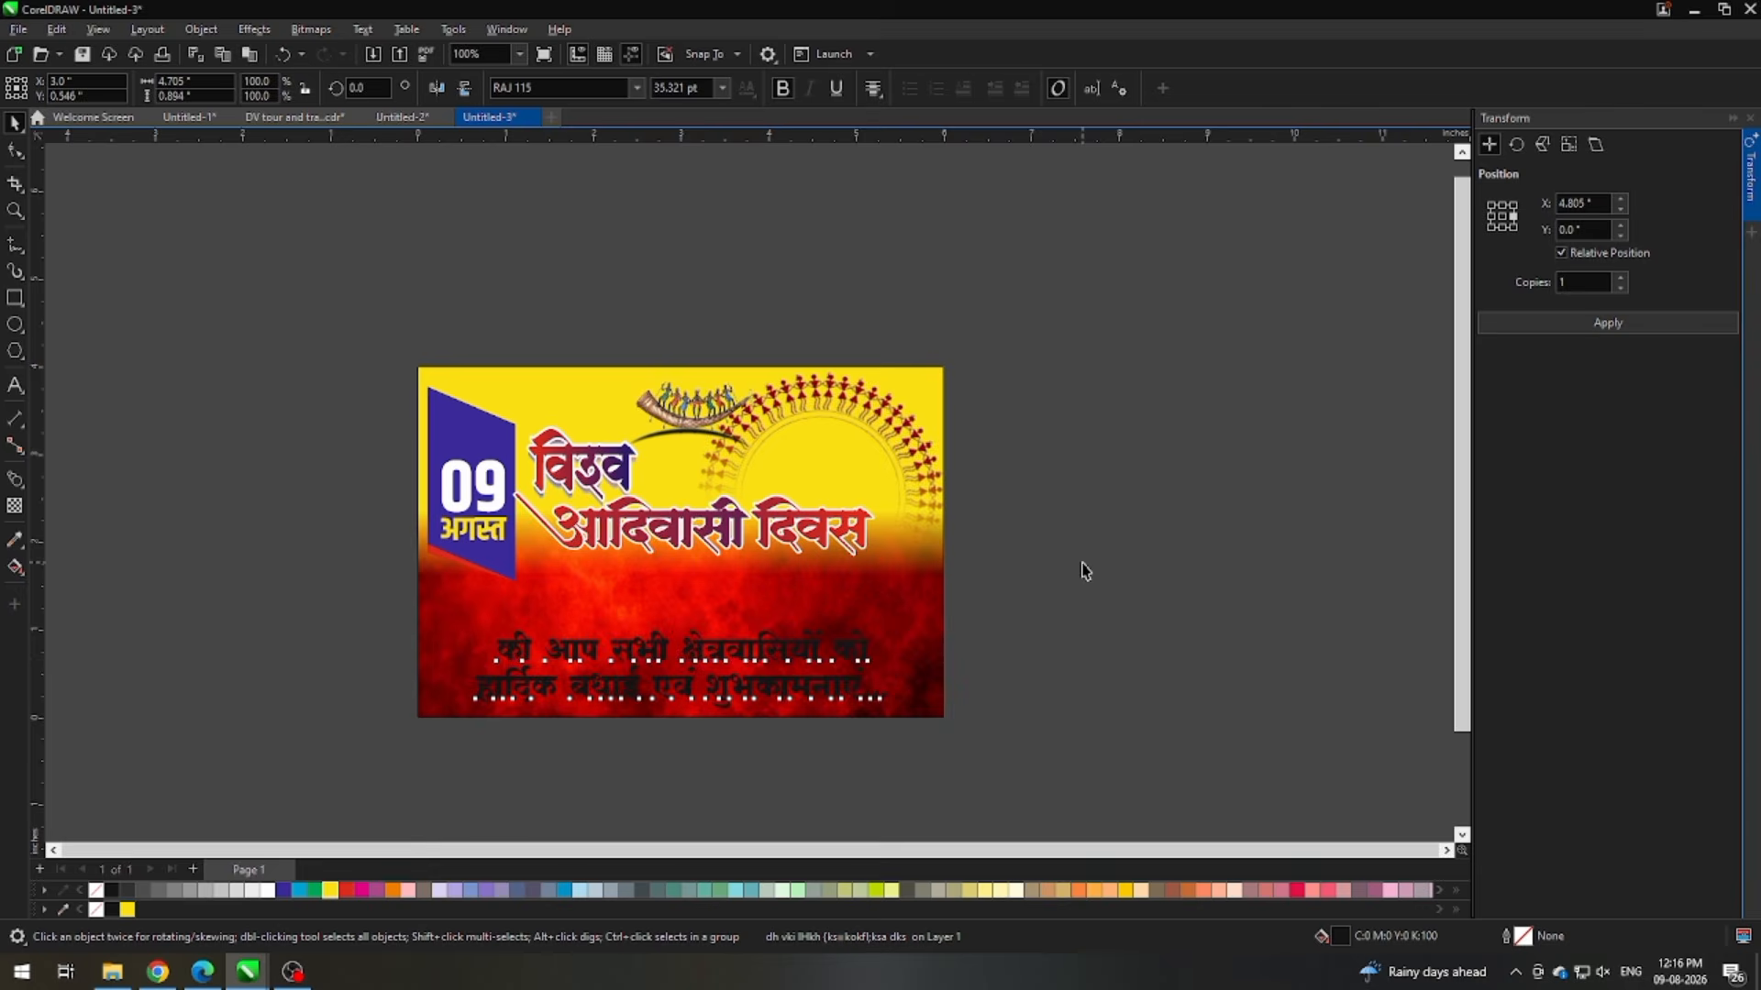
{"action": "scroll", "coordinate": [1055, 606], "scroll_direction": "up", "scroll_amount": 1}
{"action": "left_click", "coordinate": [841, 237]}
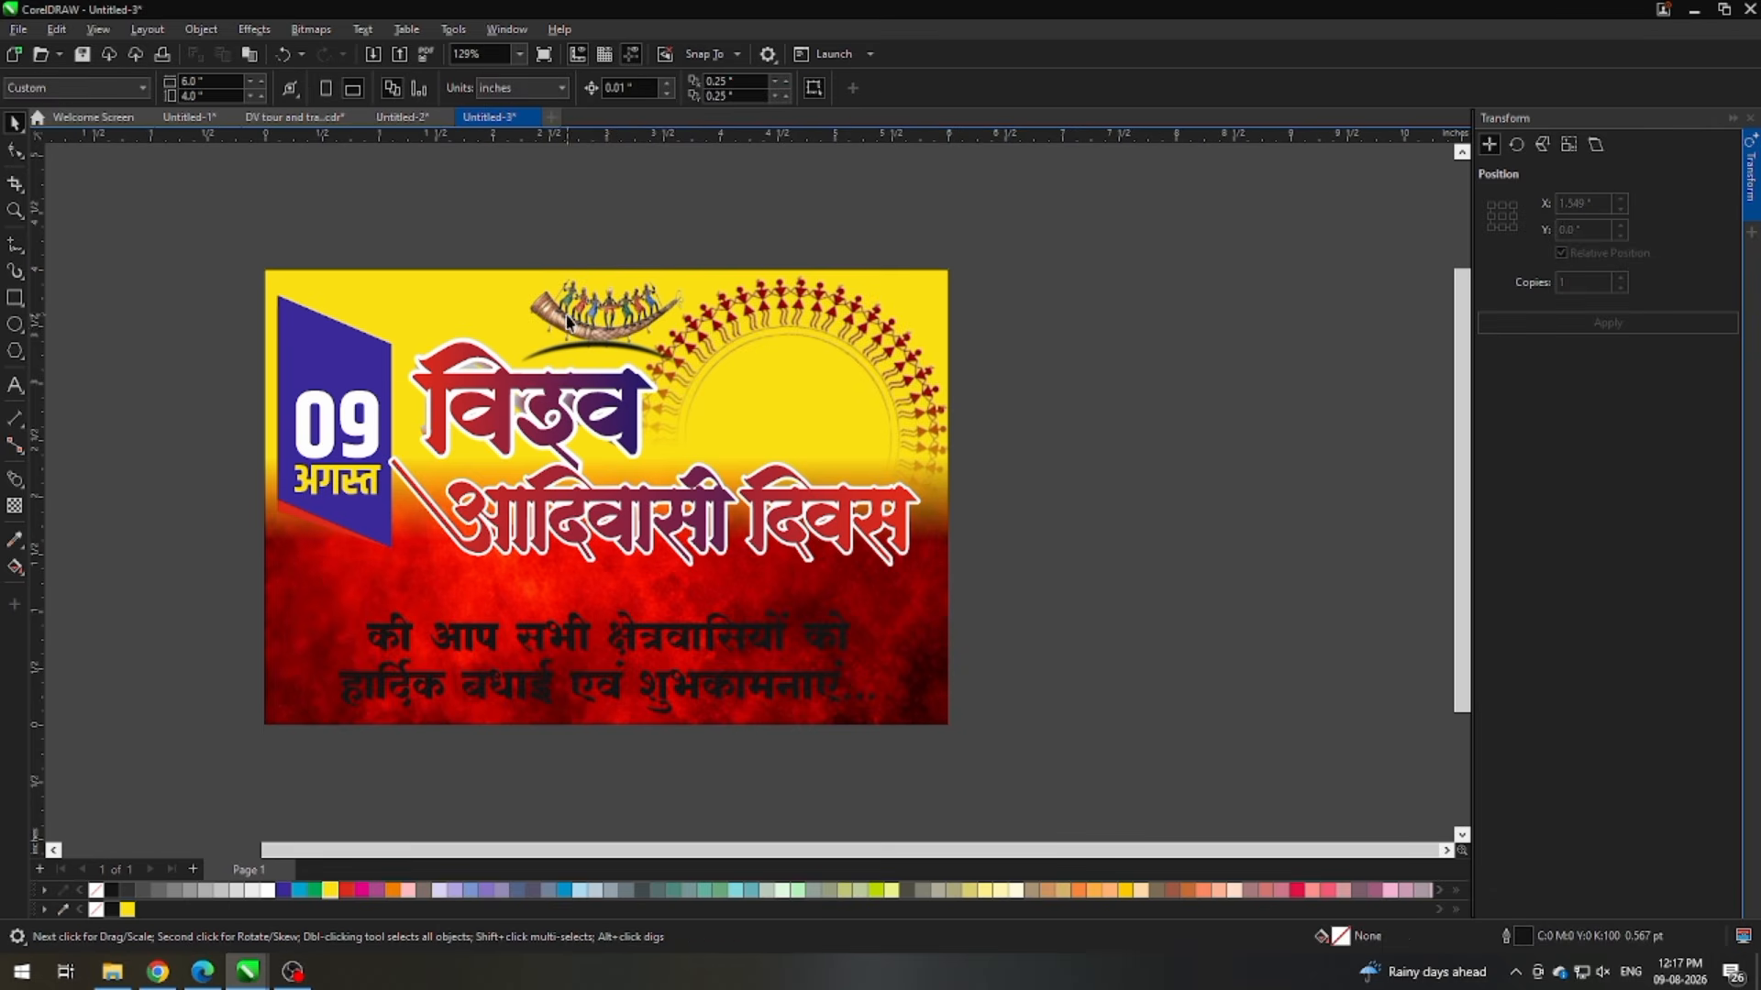
Step: Move the tribal horn artwork with its arc into the middle of the circular artwork and deselect it
{"action": "left_click_drag", "start_coordinate": [568, 321], "coordinate": [791, 408]}
{"action": "scroll", "coordinate": [803, 404], "scroll_direction": "up", "scroll_amount": 1}
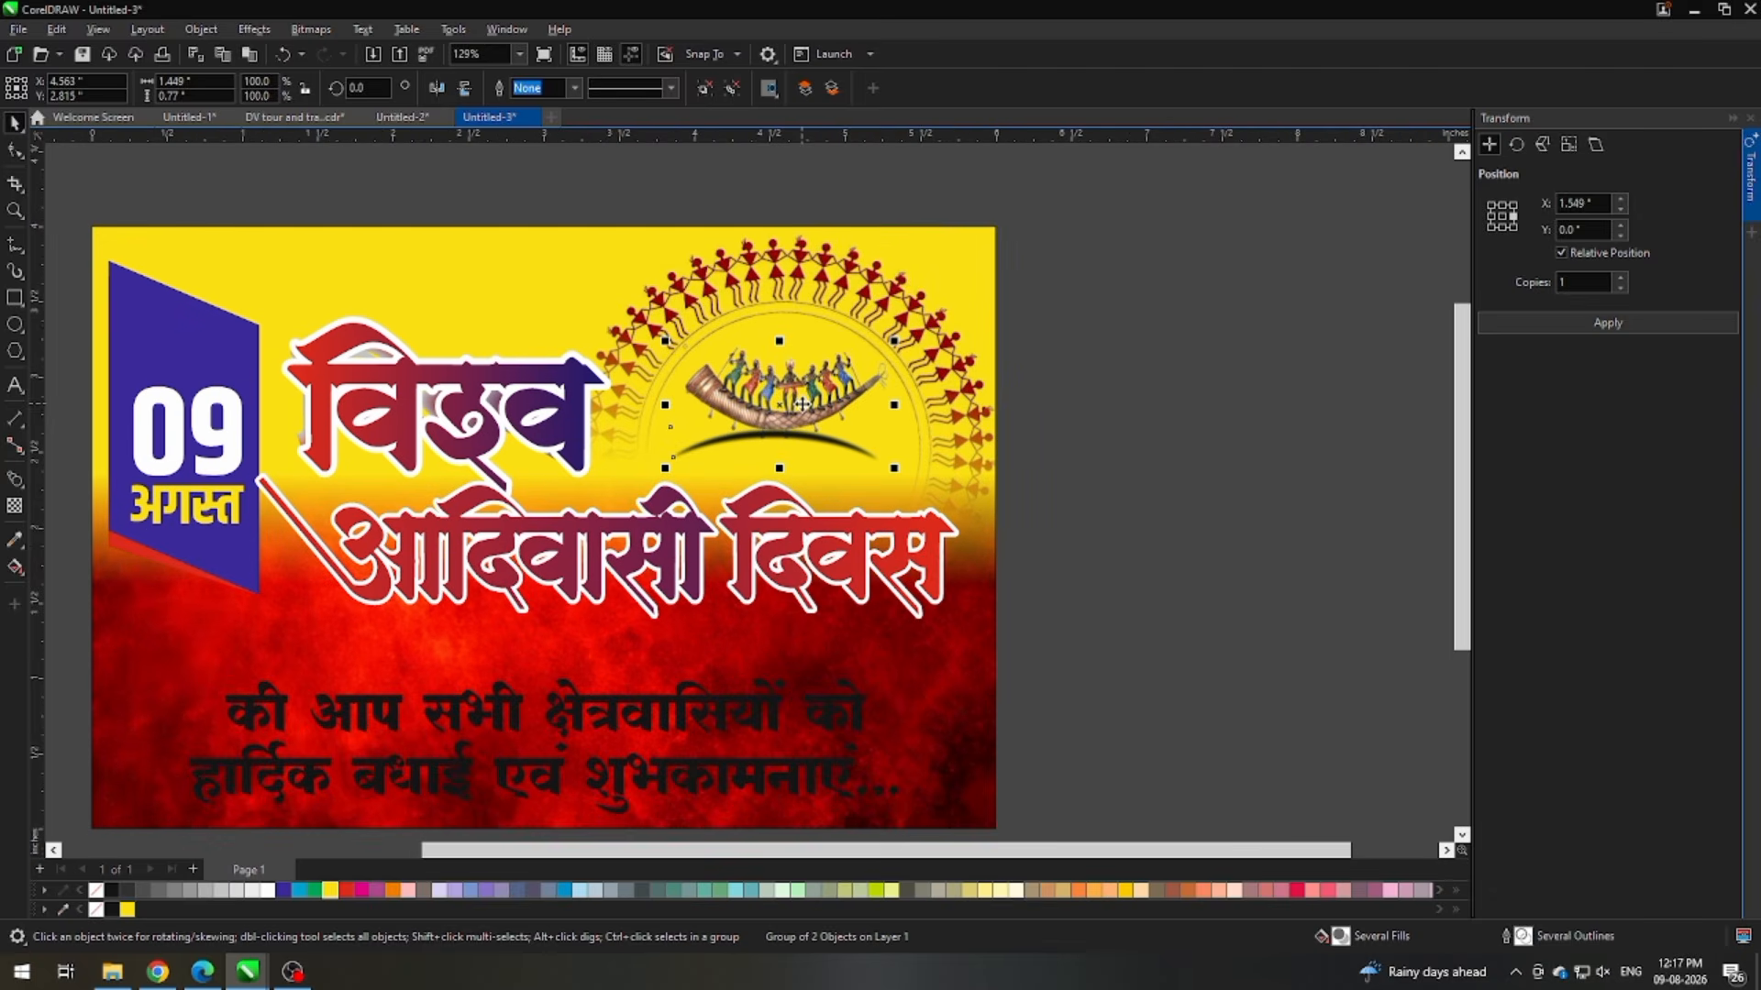
{"action": "left_click", "coordinate": [529, 332]}
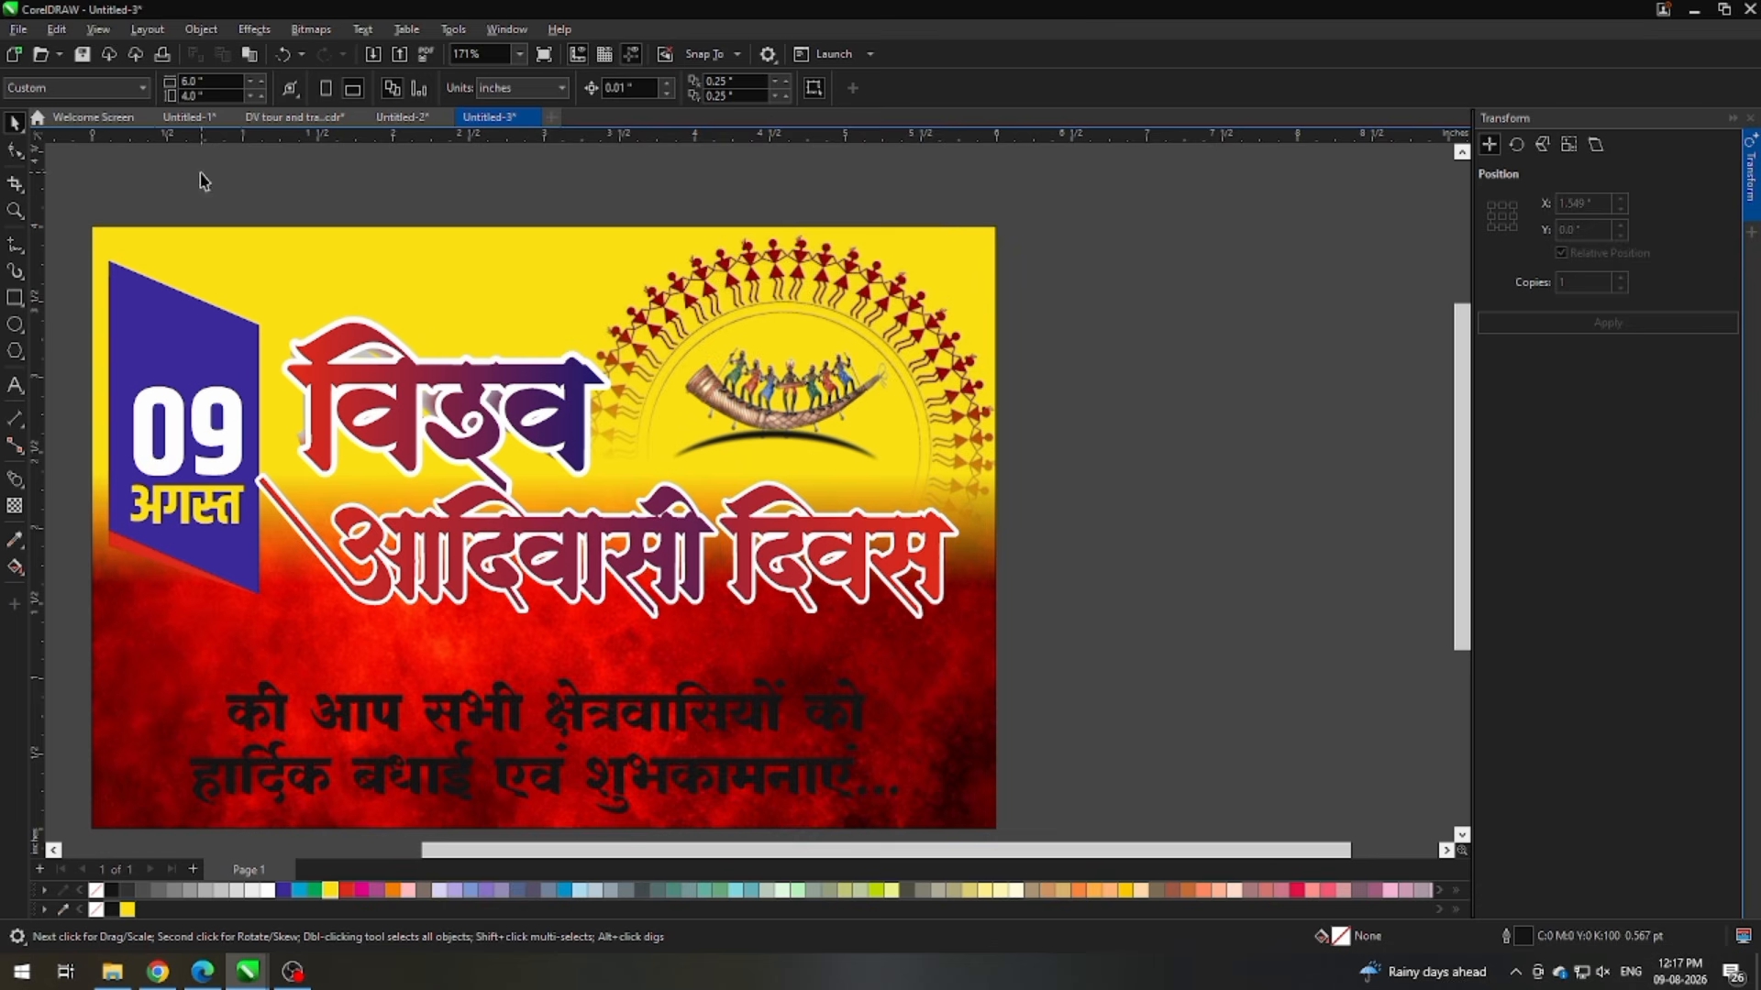
Step: Shift "विश्व" upward by about 0.2 inch and nudge "आदिवासी दिवस" slightly up and to the right
{"action": "left_click", "coordinate": [474, 444]}
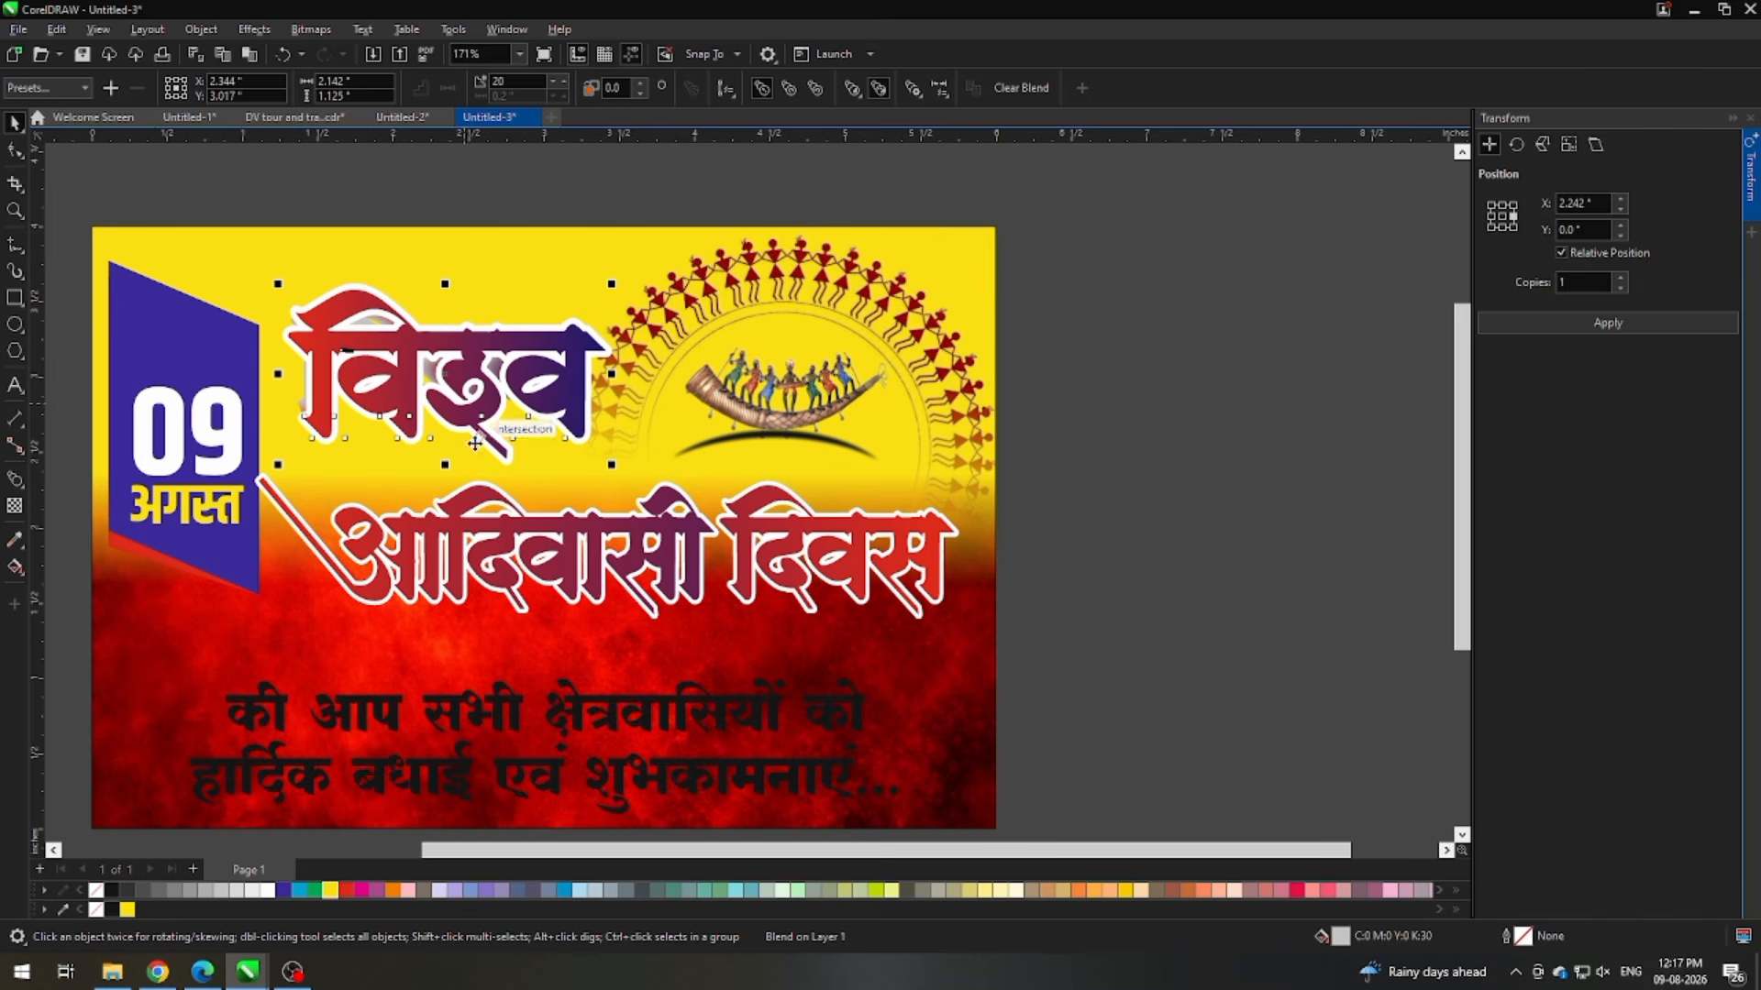
{"action": "left_click_drag", "start_coordinate": [1120, 421], "coordinate": [163, 674]}
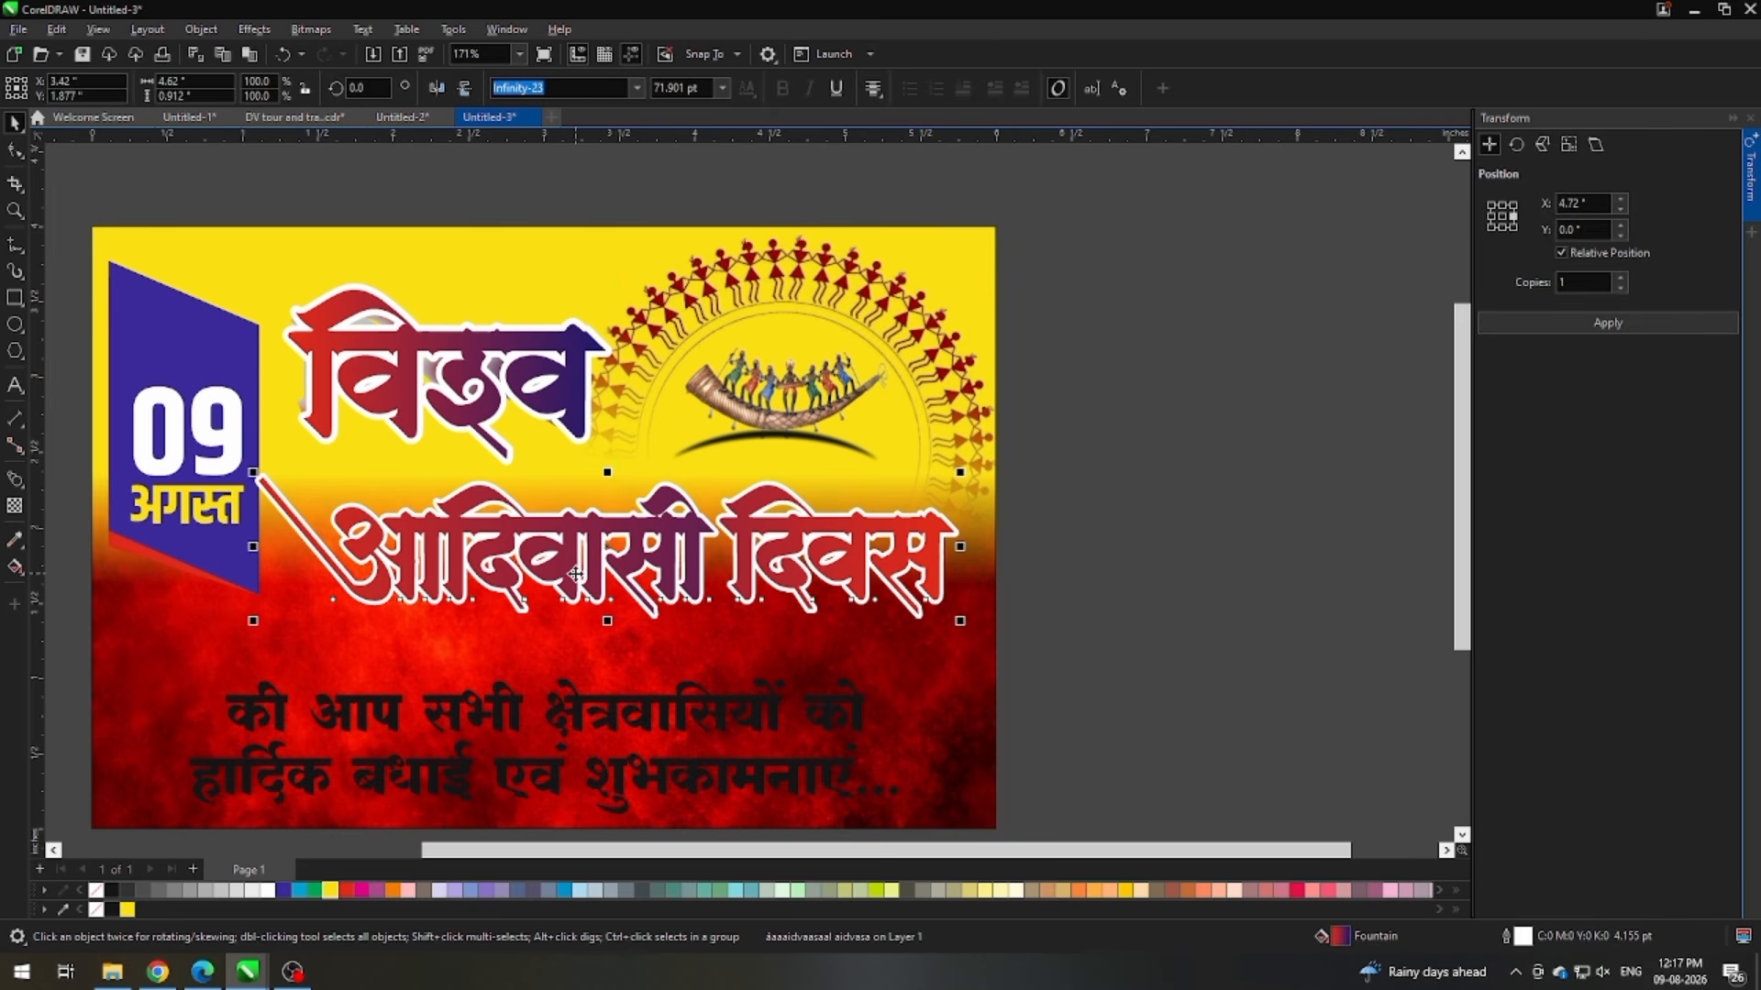
{"action": "left_click_drag", "start_coordinate": [574, 578], "coordinate": [586, 566]}
{"action": "scroll", "coordinate": [747, 642], "scroll_direction": "down", "scroll_amount": 1}
{"action": "key", "text": "Escape"}
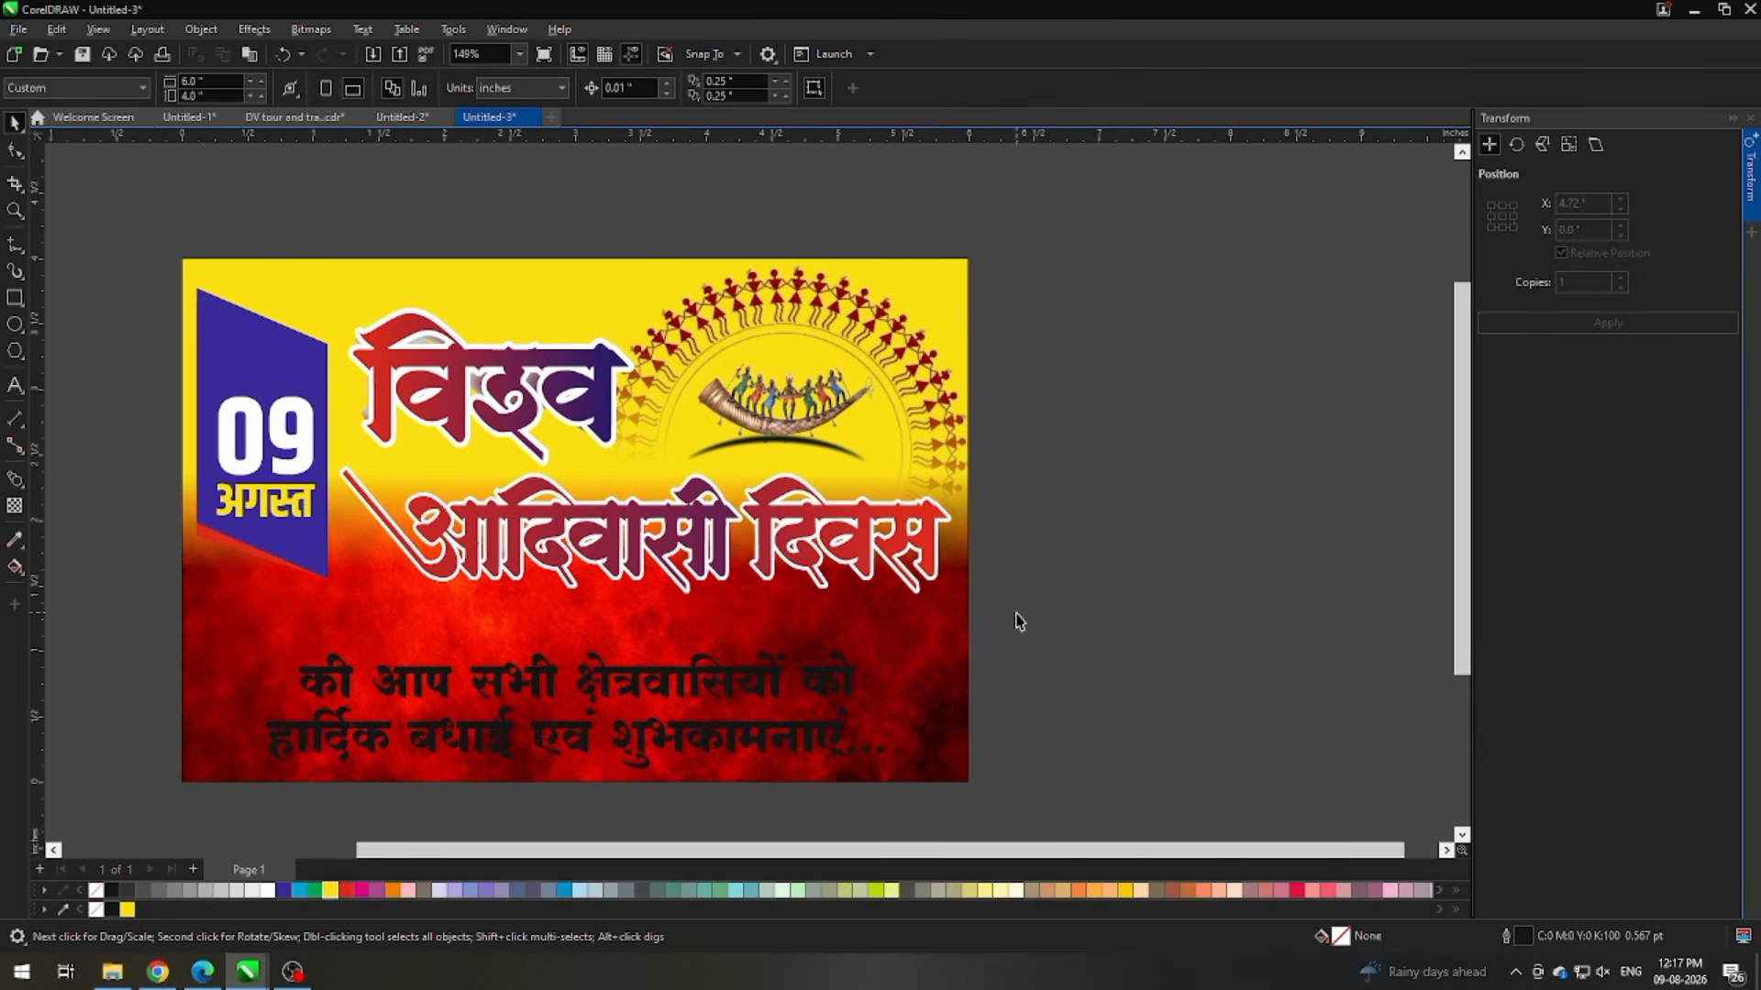
Step: Recolour the two-line greeting white
{"action": "left_click", "coordinate": [610, 708]}
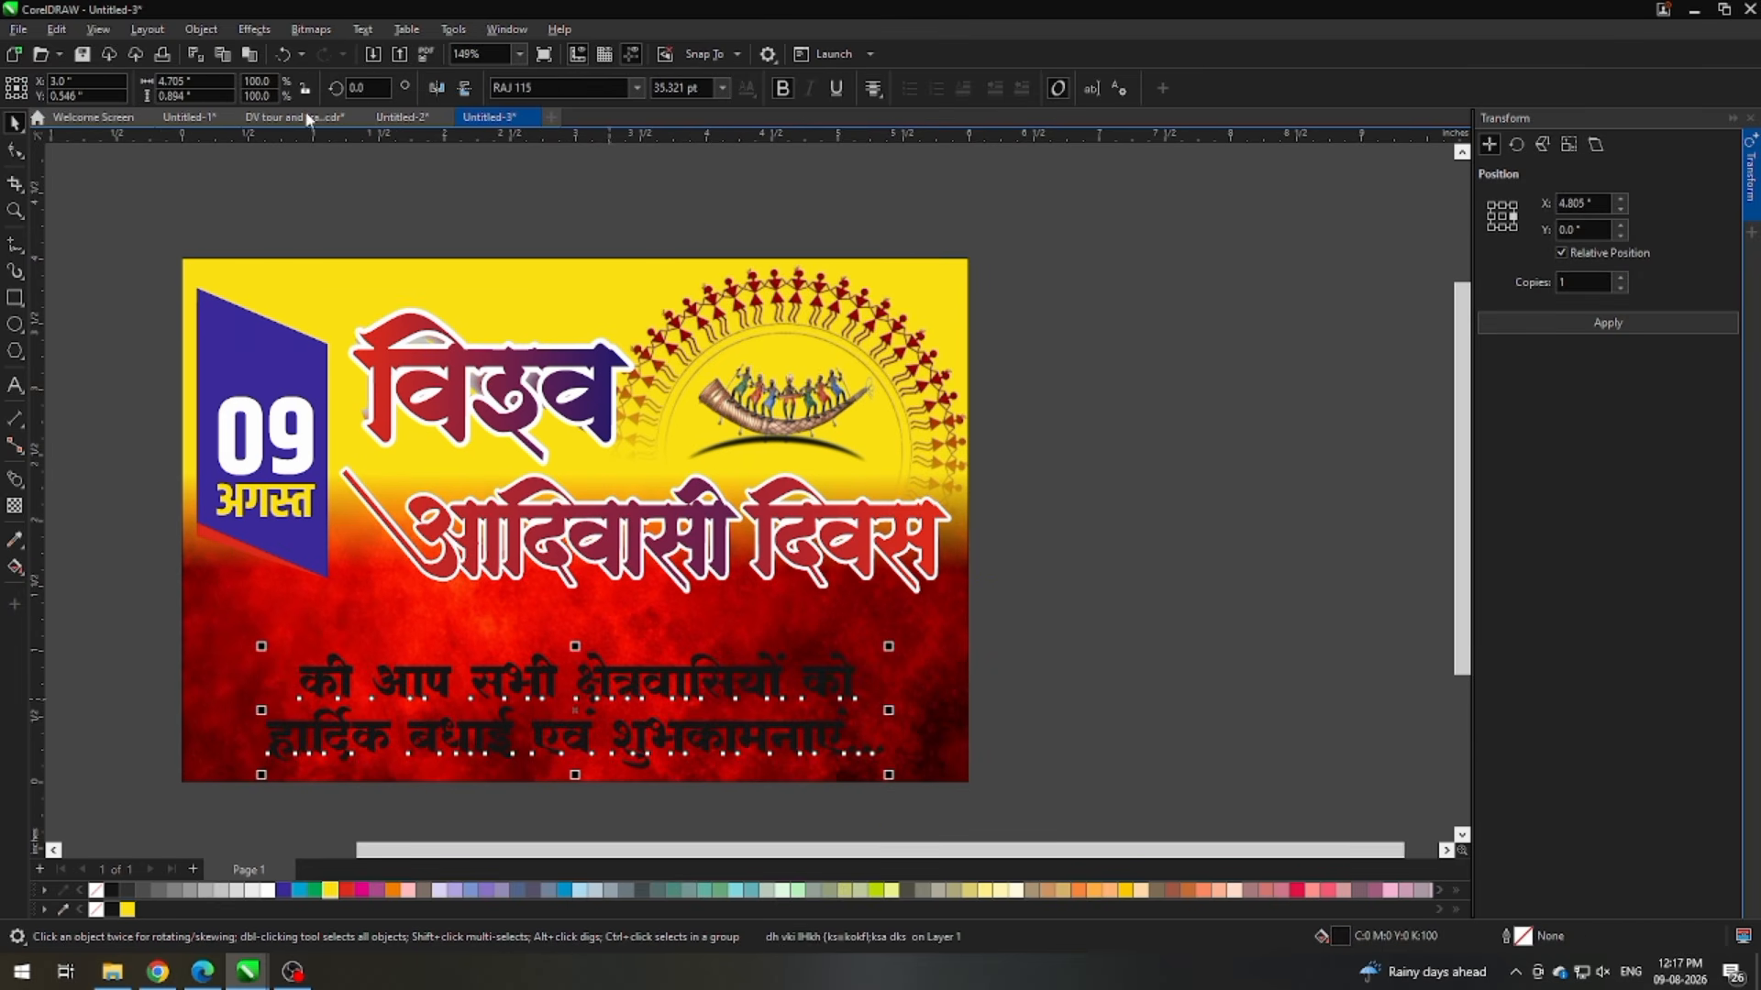
{"action": "left_click", "coordinate": [266, 890]}
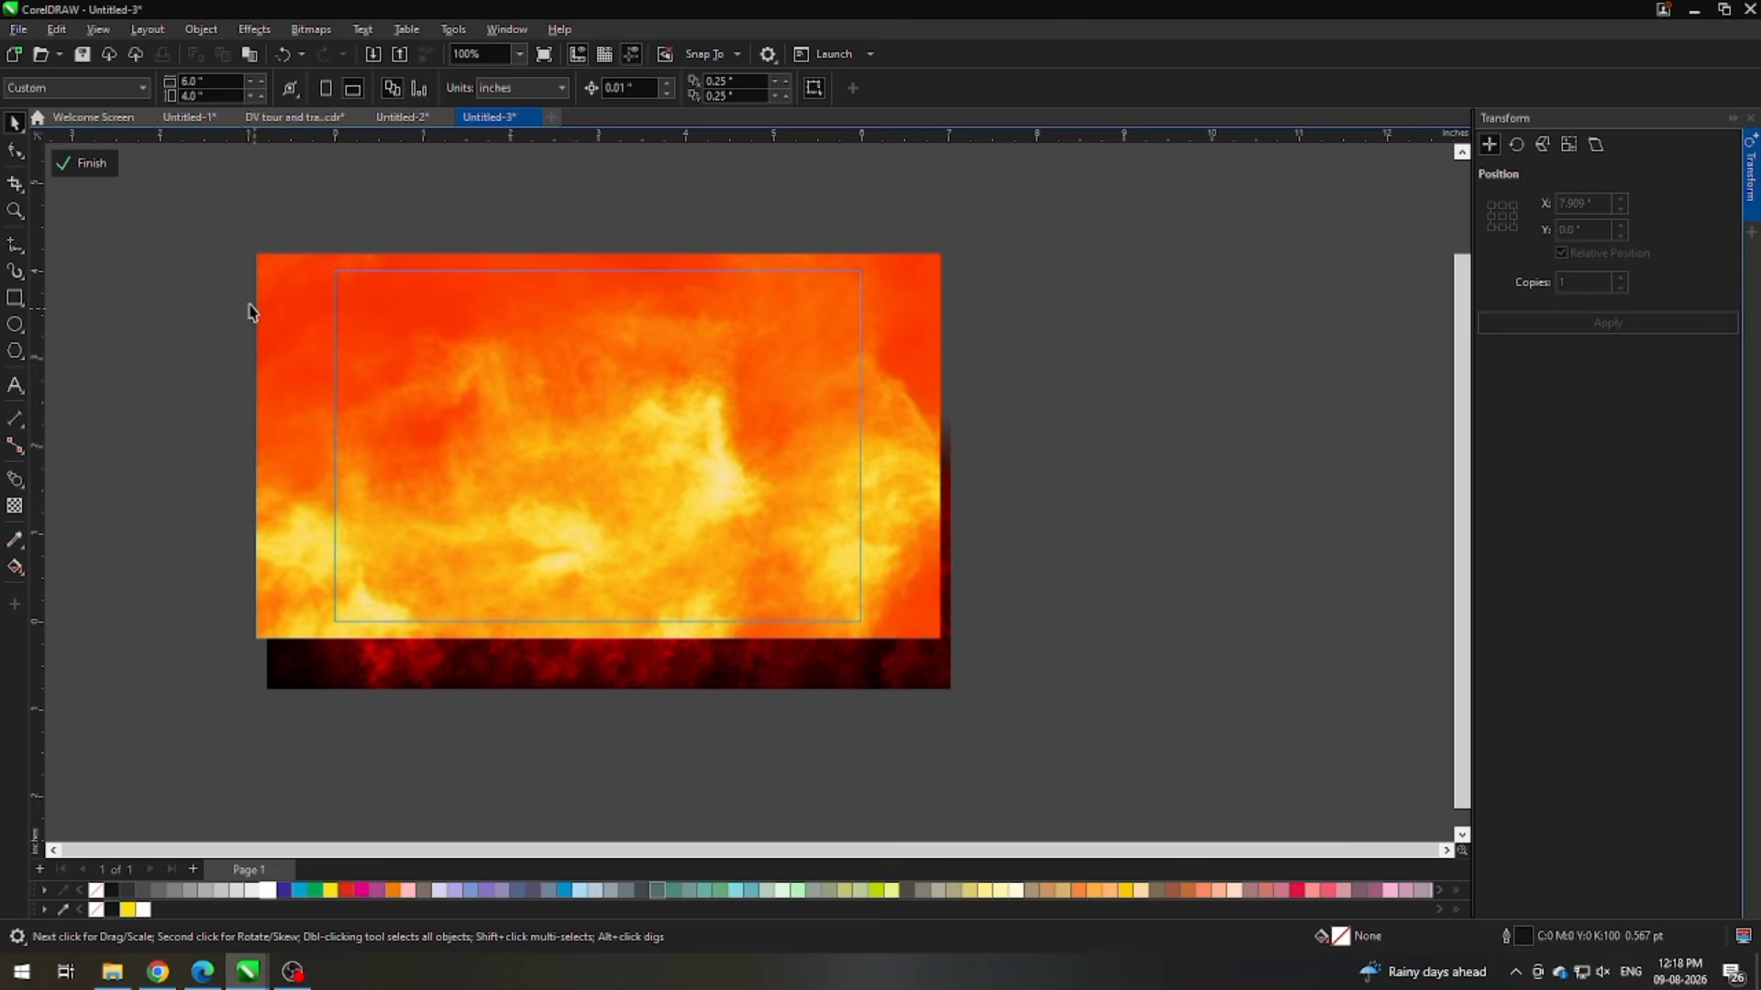
Step: Bring the dark red smoky texture in front of the fiery orange texture inside the background's PowerClip
{"action": "left_click", "coordinate": [301, 665]}
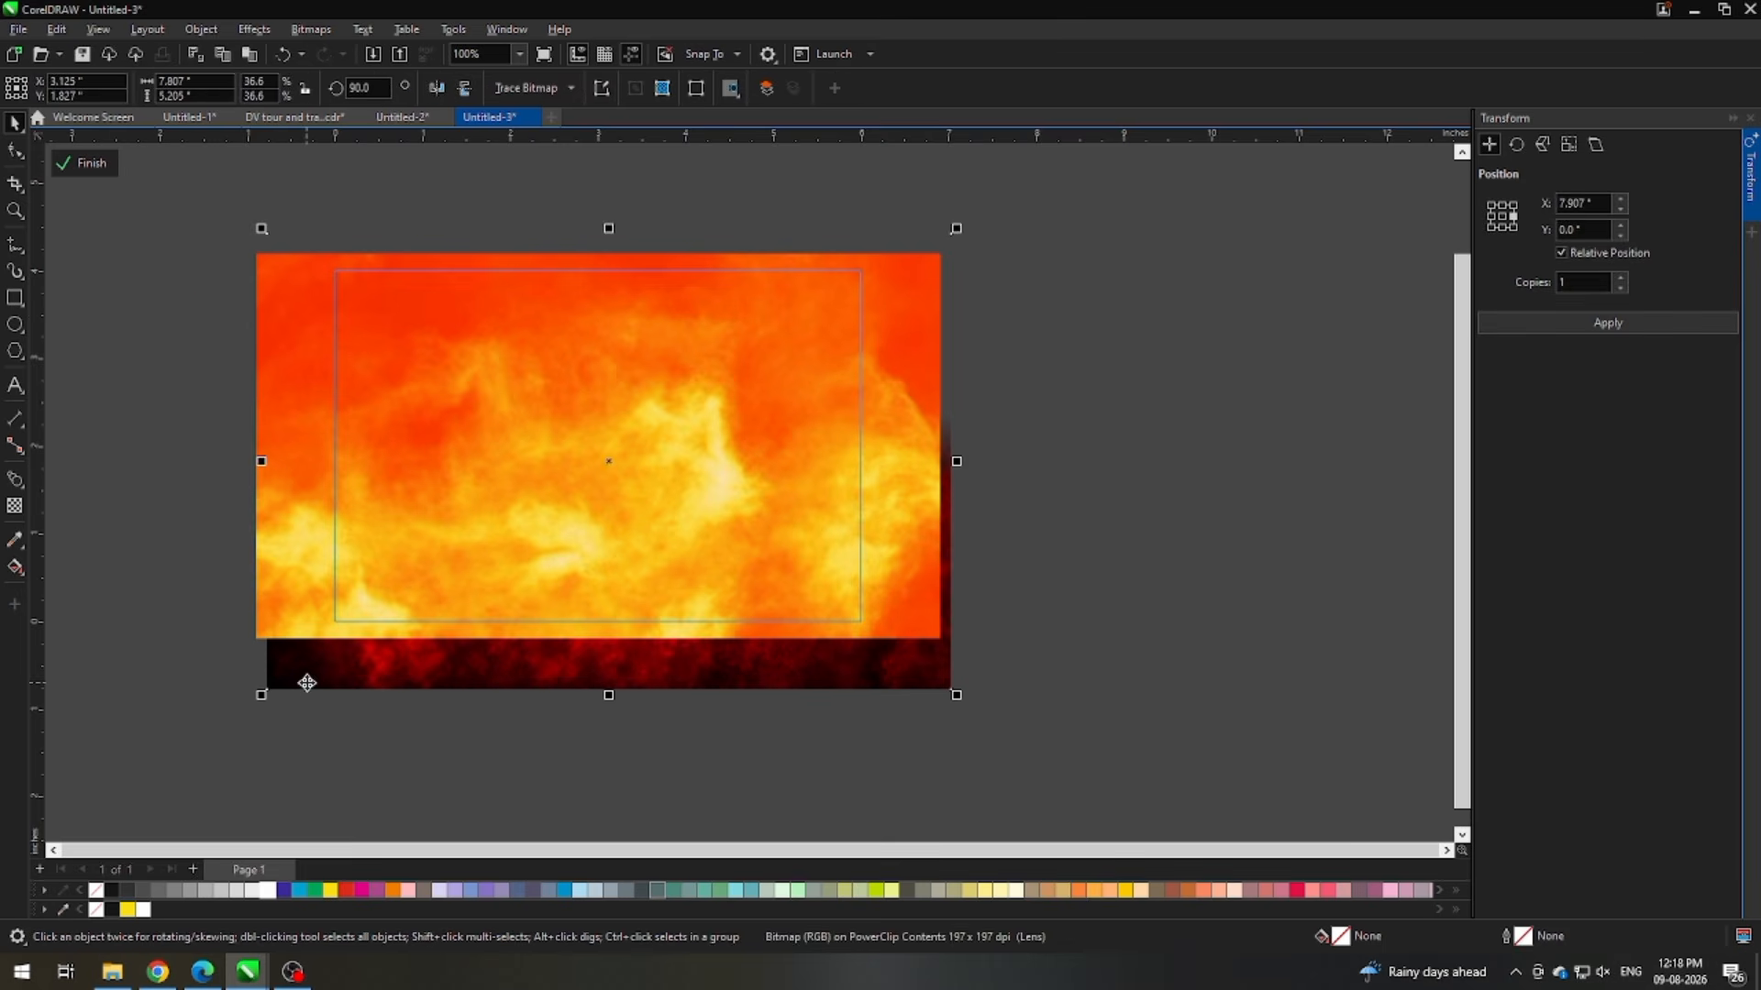
{"action": "key", "text": "shift+Page_Up"}
{"action": "left_click_drag", "start_coordinate": [237, 202], "coordinate": [1186, 646]}
{"action": "key", "text": "shift+Page_Up"}
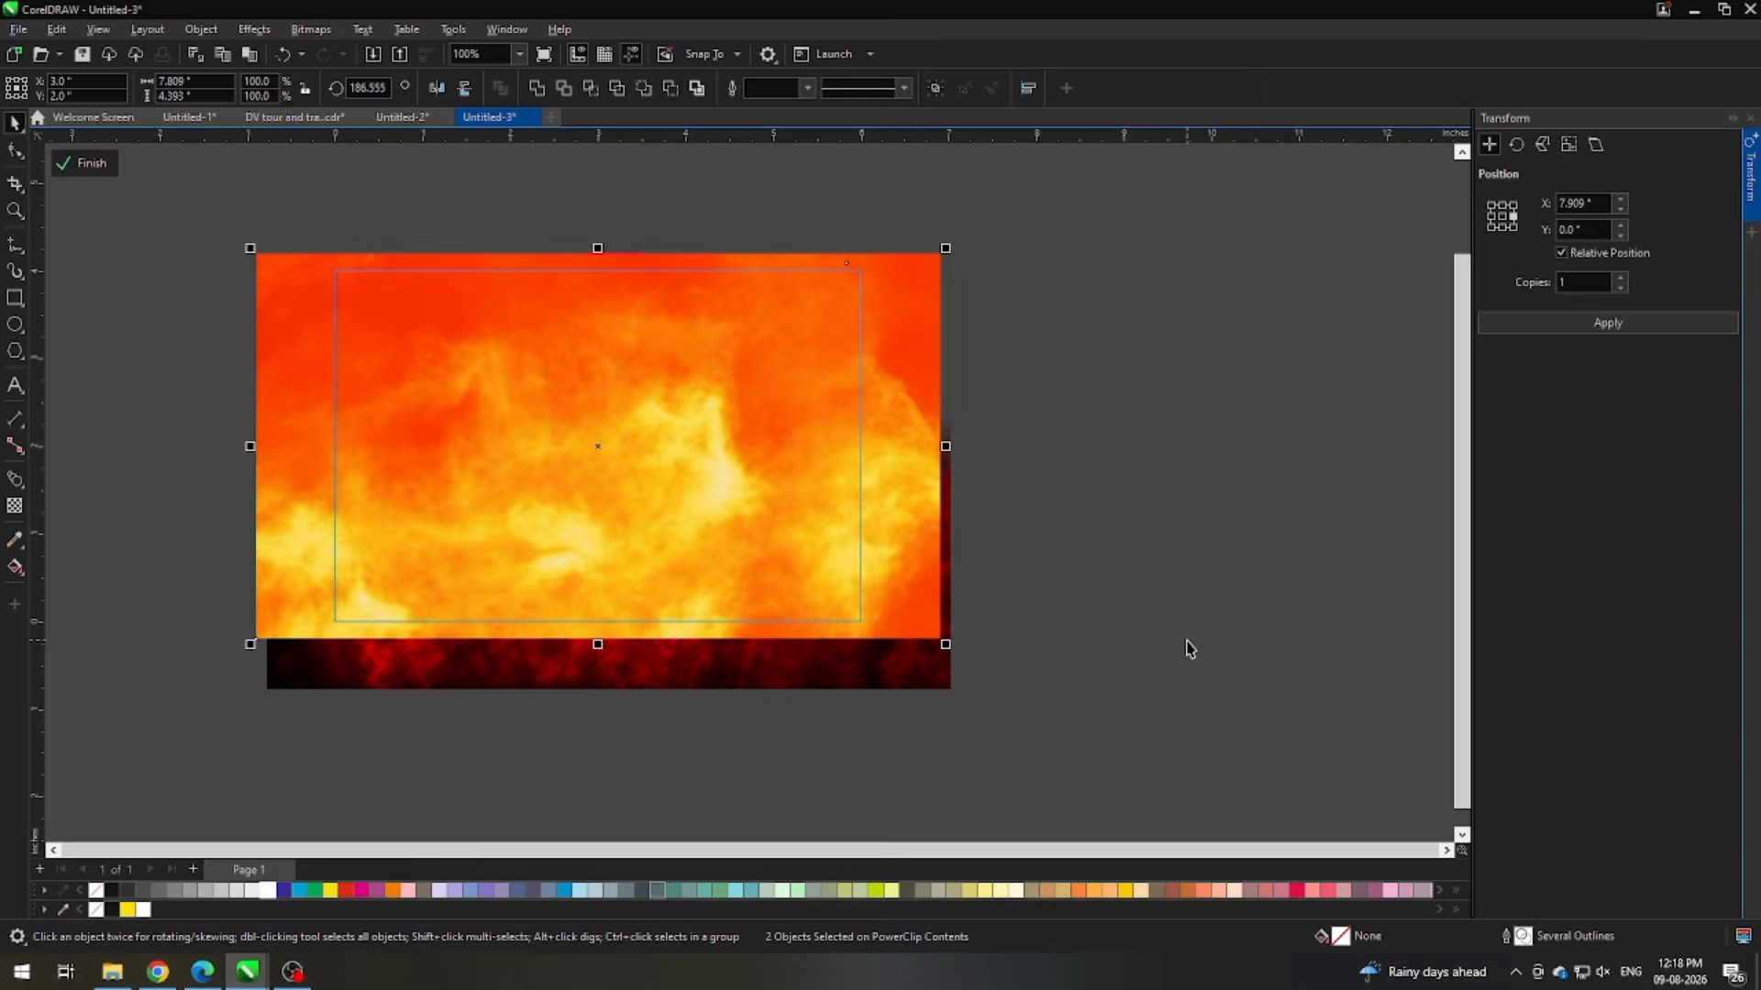
{"action": "key", "text": "ctrl+z"}
Step: Bring the circular tribal artwork to the front of the PowerClip contents and finish editing
{"action": "left_click_drag", "start_coordinate": [1163, 177], "coordinate": [359, 638]}
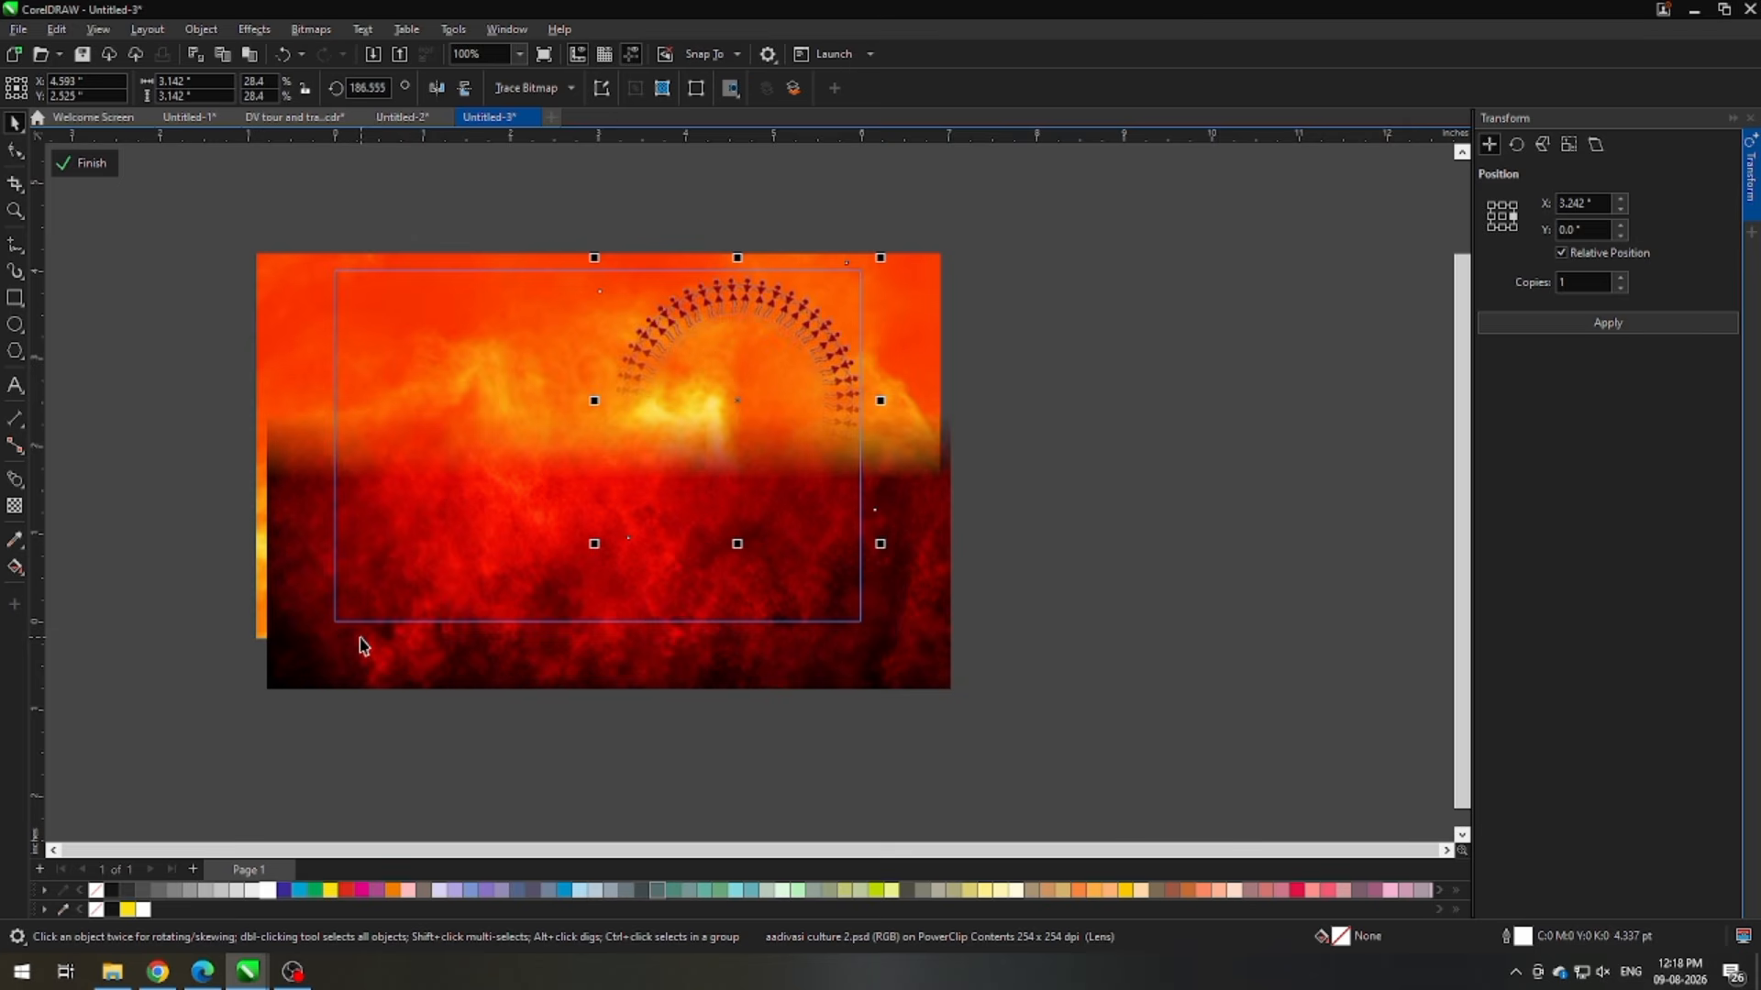
{"action": "left_click", "coordinate": [1181, 442], "text": "ctrl"}
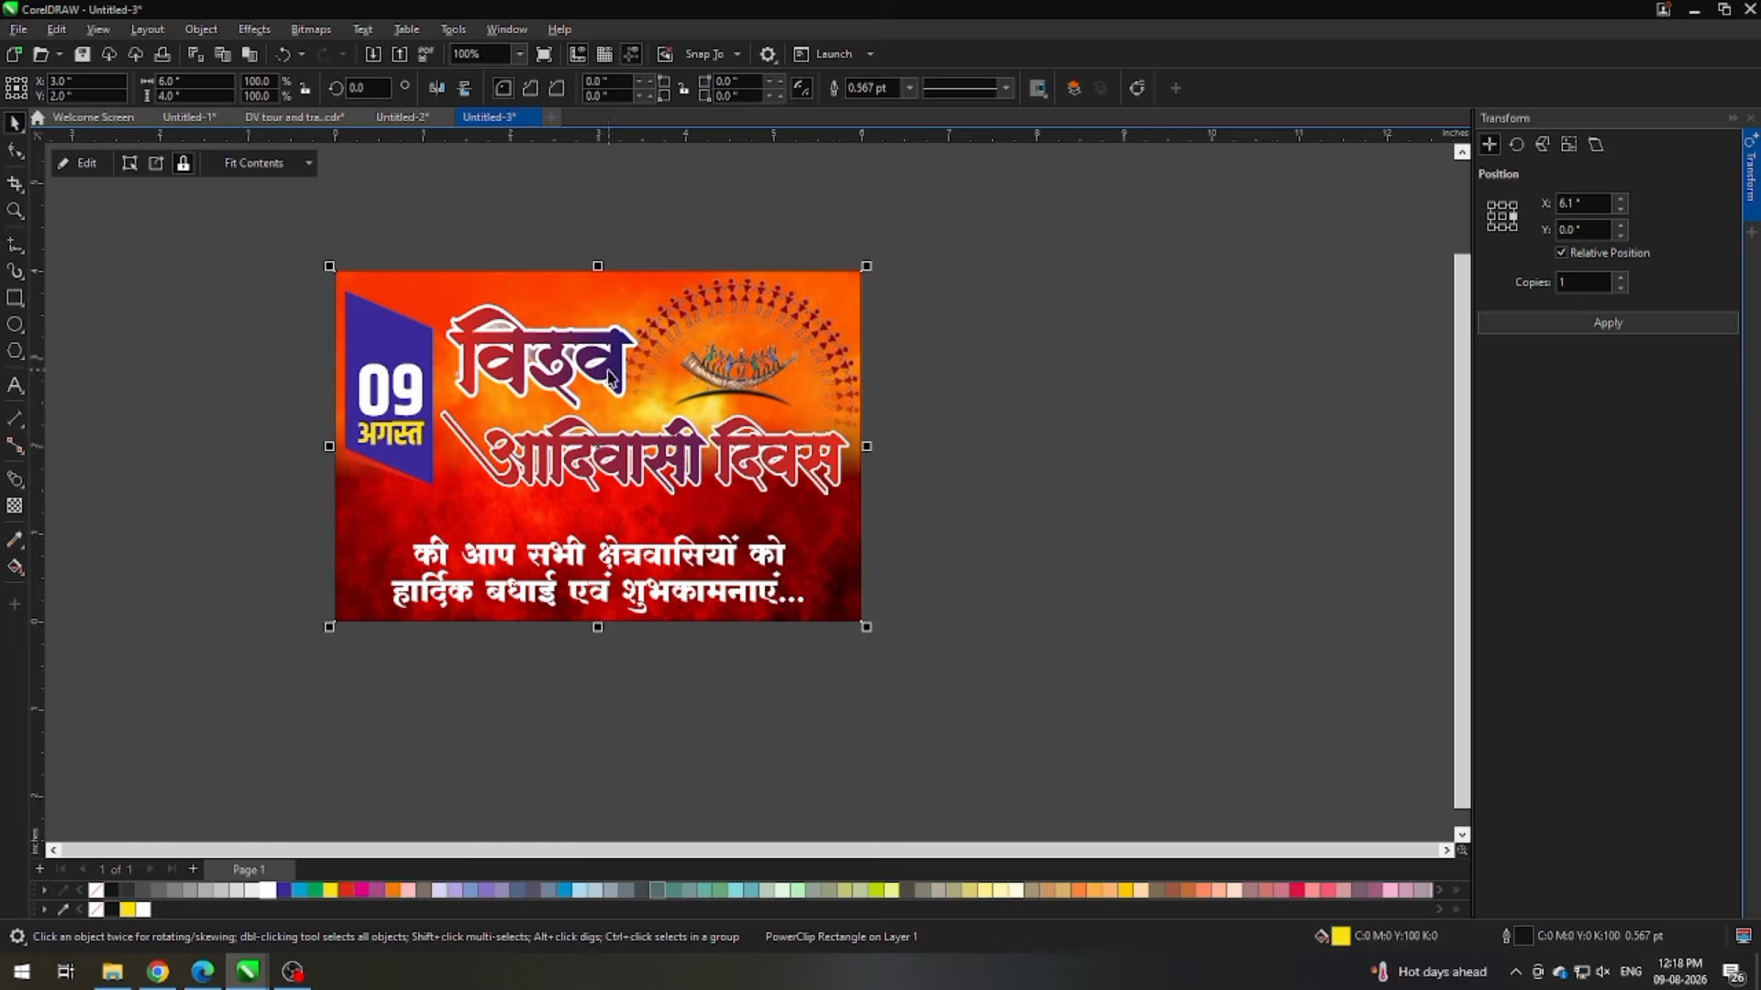
Step: Fill the "आदिवासी दिवस" lettering yellow and change its outline to black
{"action": "scroll", "coordinate": [597, 451], "scroll_direction": "up", "scroll_amount": 2}
{"action": "left_click", "coordinate": [596, 453]}
{"action": "left_click", "coordinate": [330, 893]}
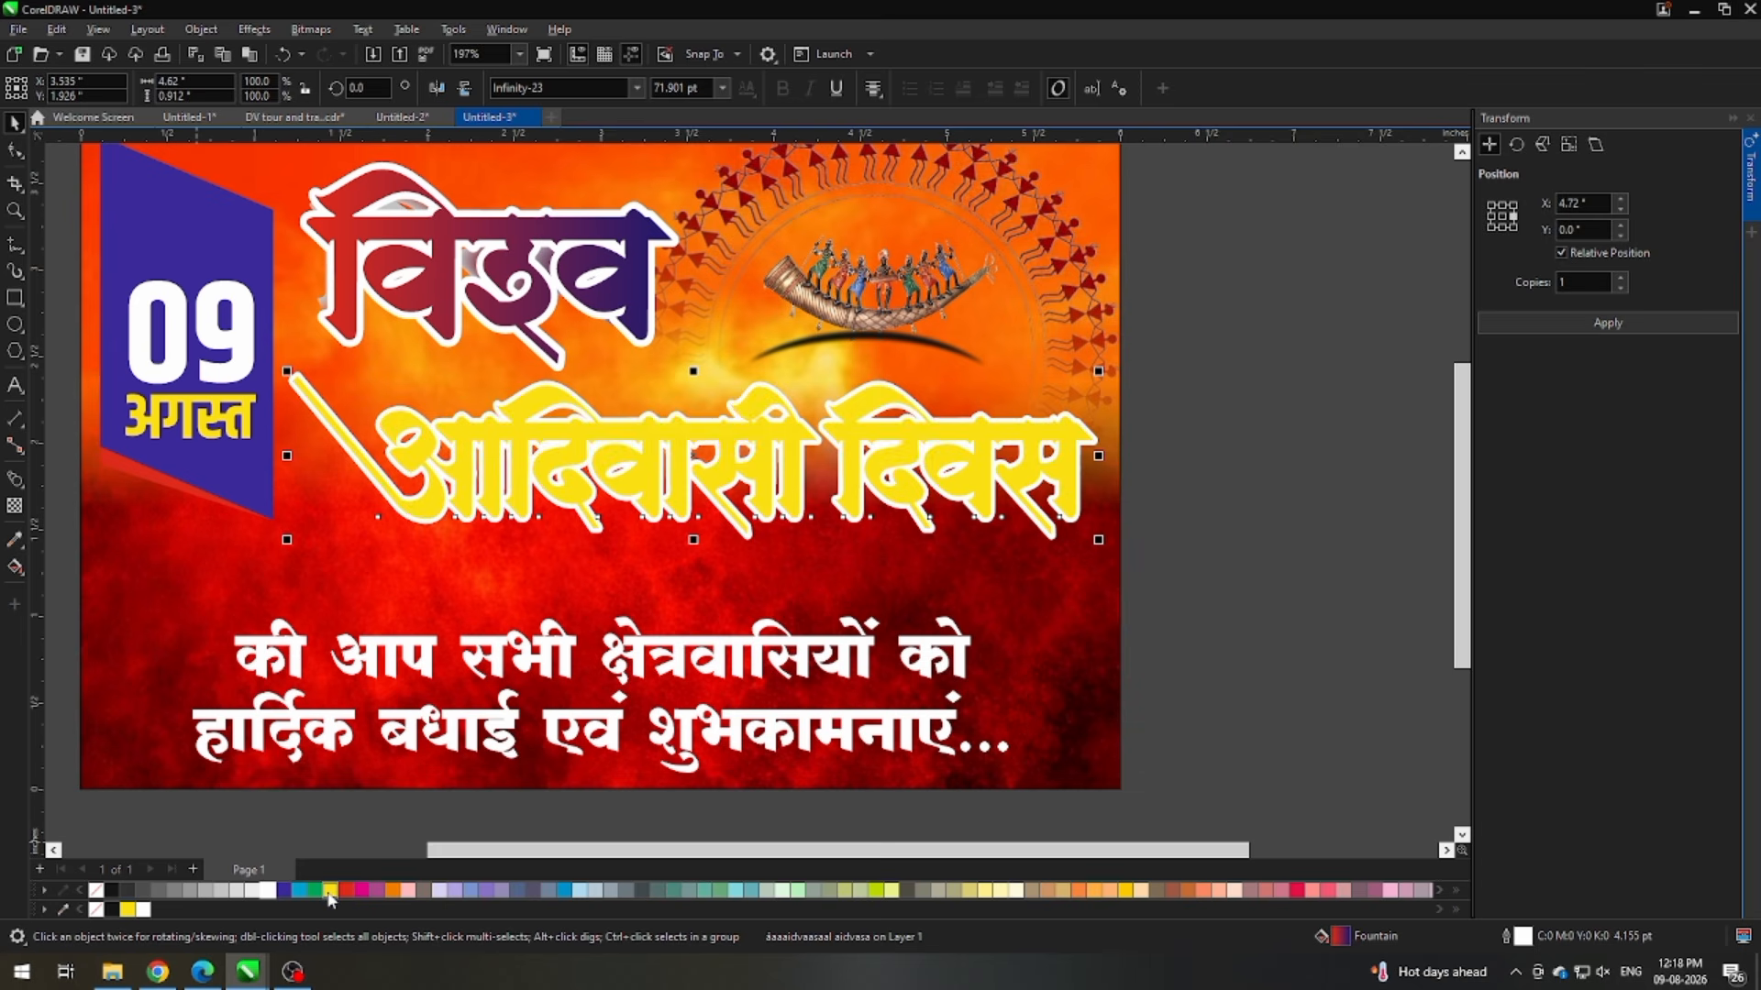
{"action": "right_click", "coordinate": [111, 890]}
{"action": "left_click_drag", "start_coordinate": [803, 461], "coordinate": [804, 461]}
{"action": "left_click", "coordinate": [1192, 472]}
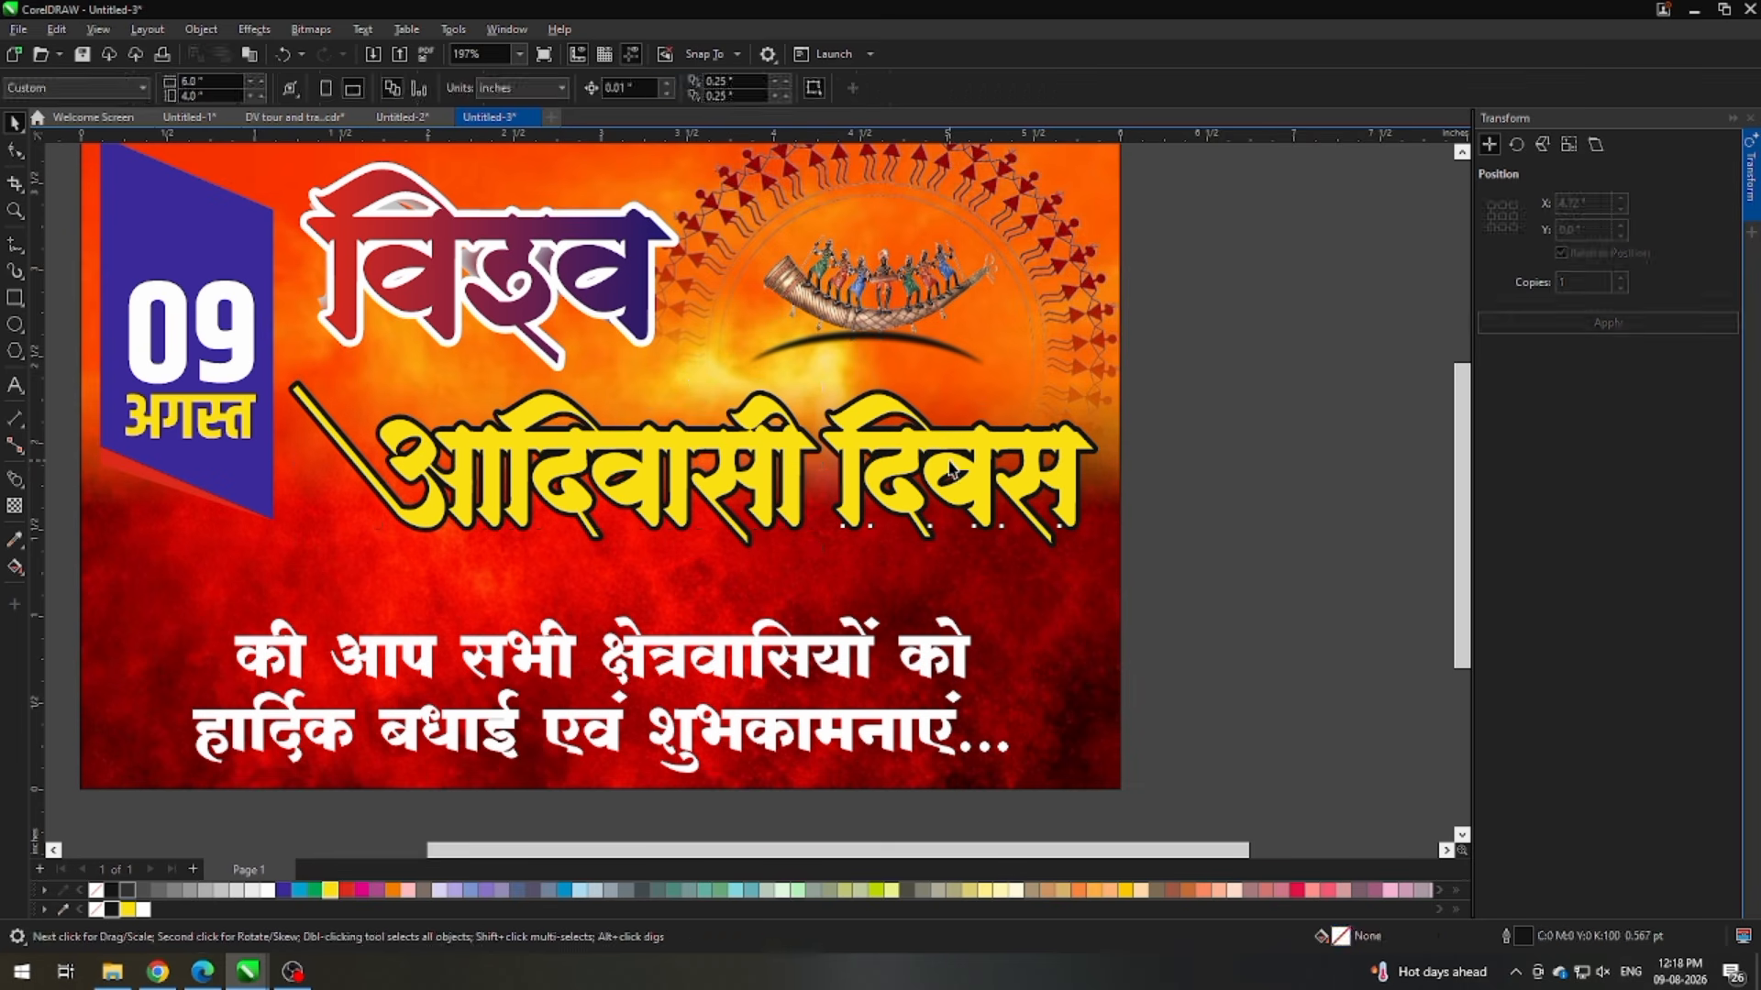
Step: Drop "दिवस" onto its own line below and shift "आदिवासी" slightly up and to the right
{"action": "left_click_drag", "start_coordinate": [949, 470], "coordinate": [923, 568]}
{"action": "left_click_drag", "start_coordinate": [729, 476], "coordinate": [756, 454]}
{"action": "scroll", "coordinate": [757, 408], "scroll_direction": "down", "scroll_amount": 2}
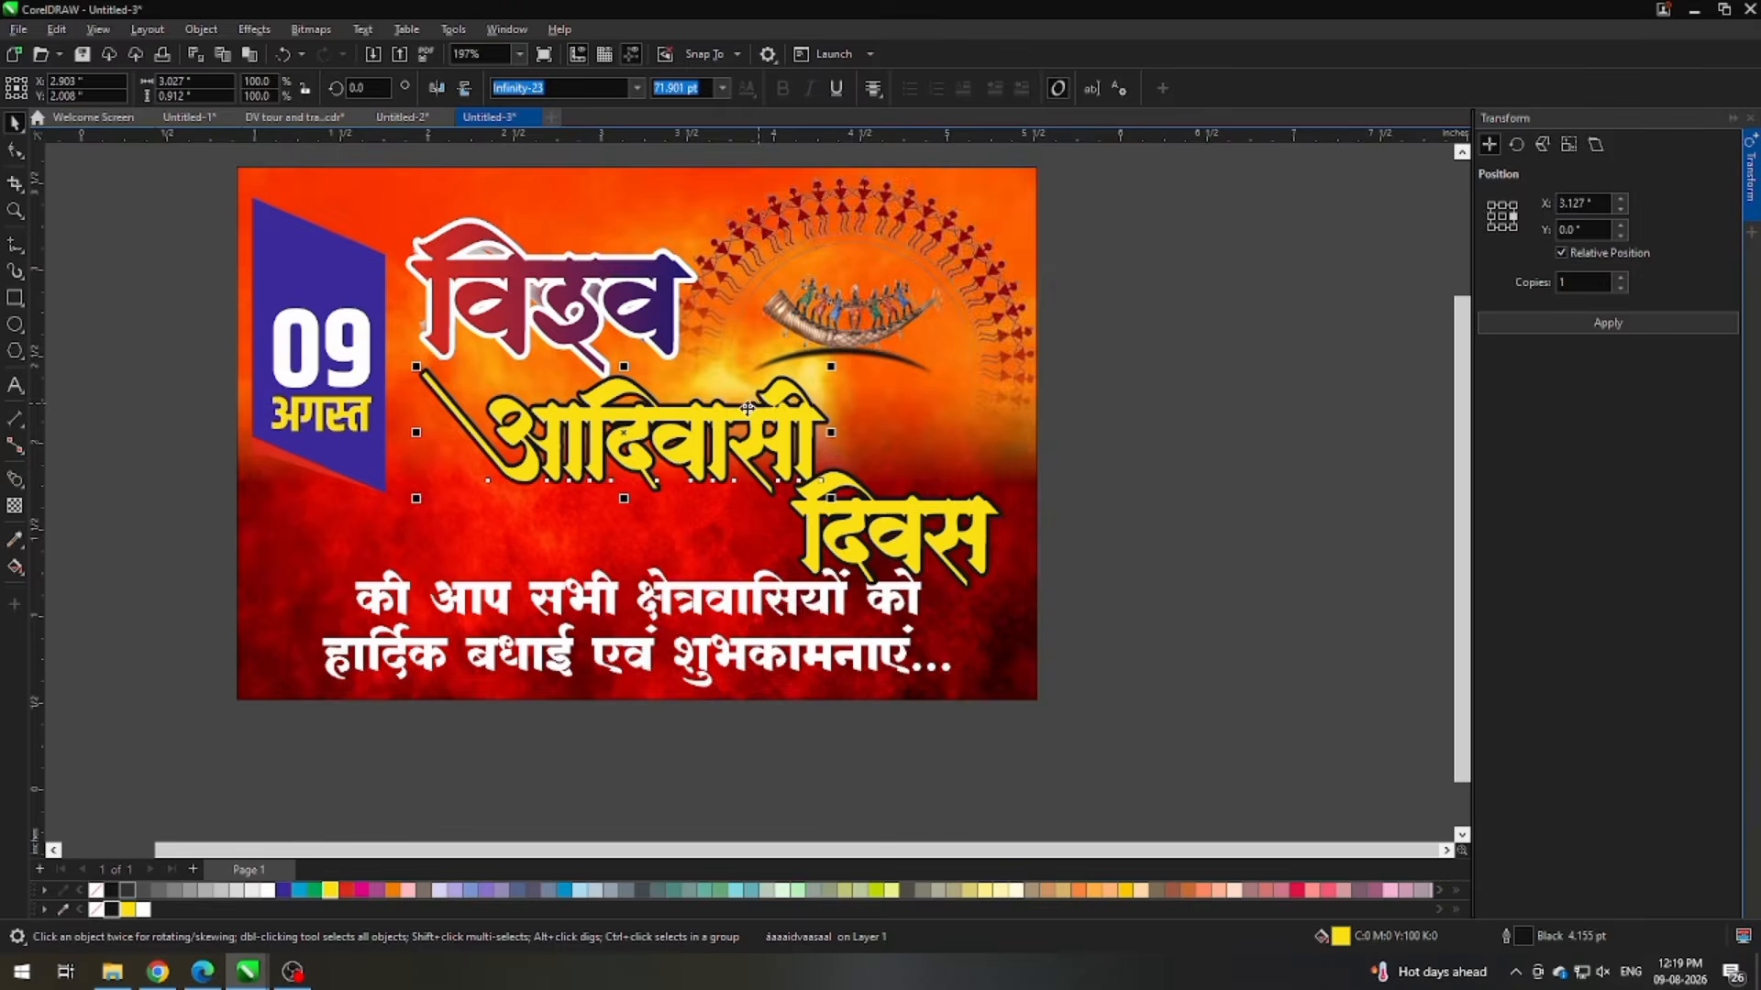
Step: Move "विश्व" together with its shadow layers up and to the left, centring the group at about X 2.26, Y 3.4 inches
{"action": "mouse_move", "coordinate": [616, 323]}
{"action": "left_mouse_down"}
{"action": "mouse_move", "coordinate": [609, 291]}
{"action": "mouse_move", "coordinate": [589, 337]}
{"action": "left_mouse_up"}
{"action": "scroll", "coordinate": [610, 292], "scroll_direction": "up", "scroll_amount": 1}
{"action": "scroll", "coordinate": [610, 291], "scroll_direction": "up", "scroll_amount": 3}
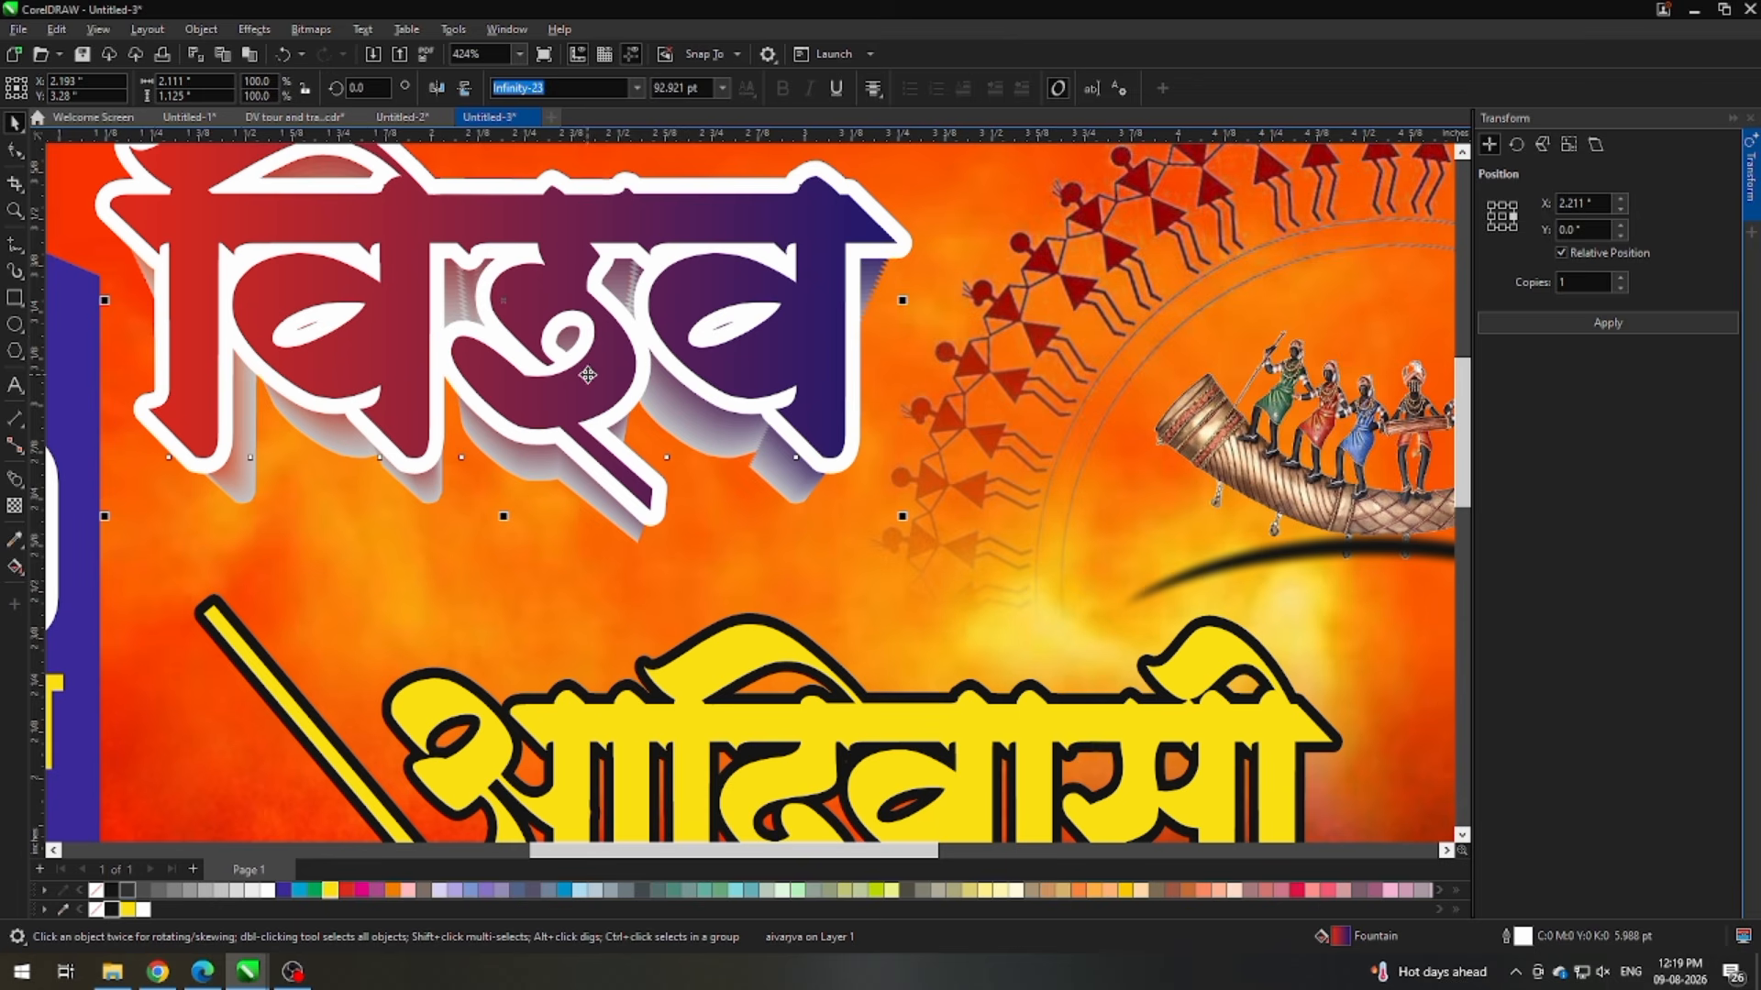
{"action": "scroll", "coordinate": [587, 374], "scroll_direction": "down", "scroll_amount": 2}
{"action": "key", "text": "Escape"}
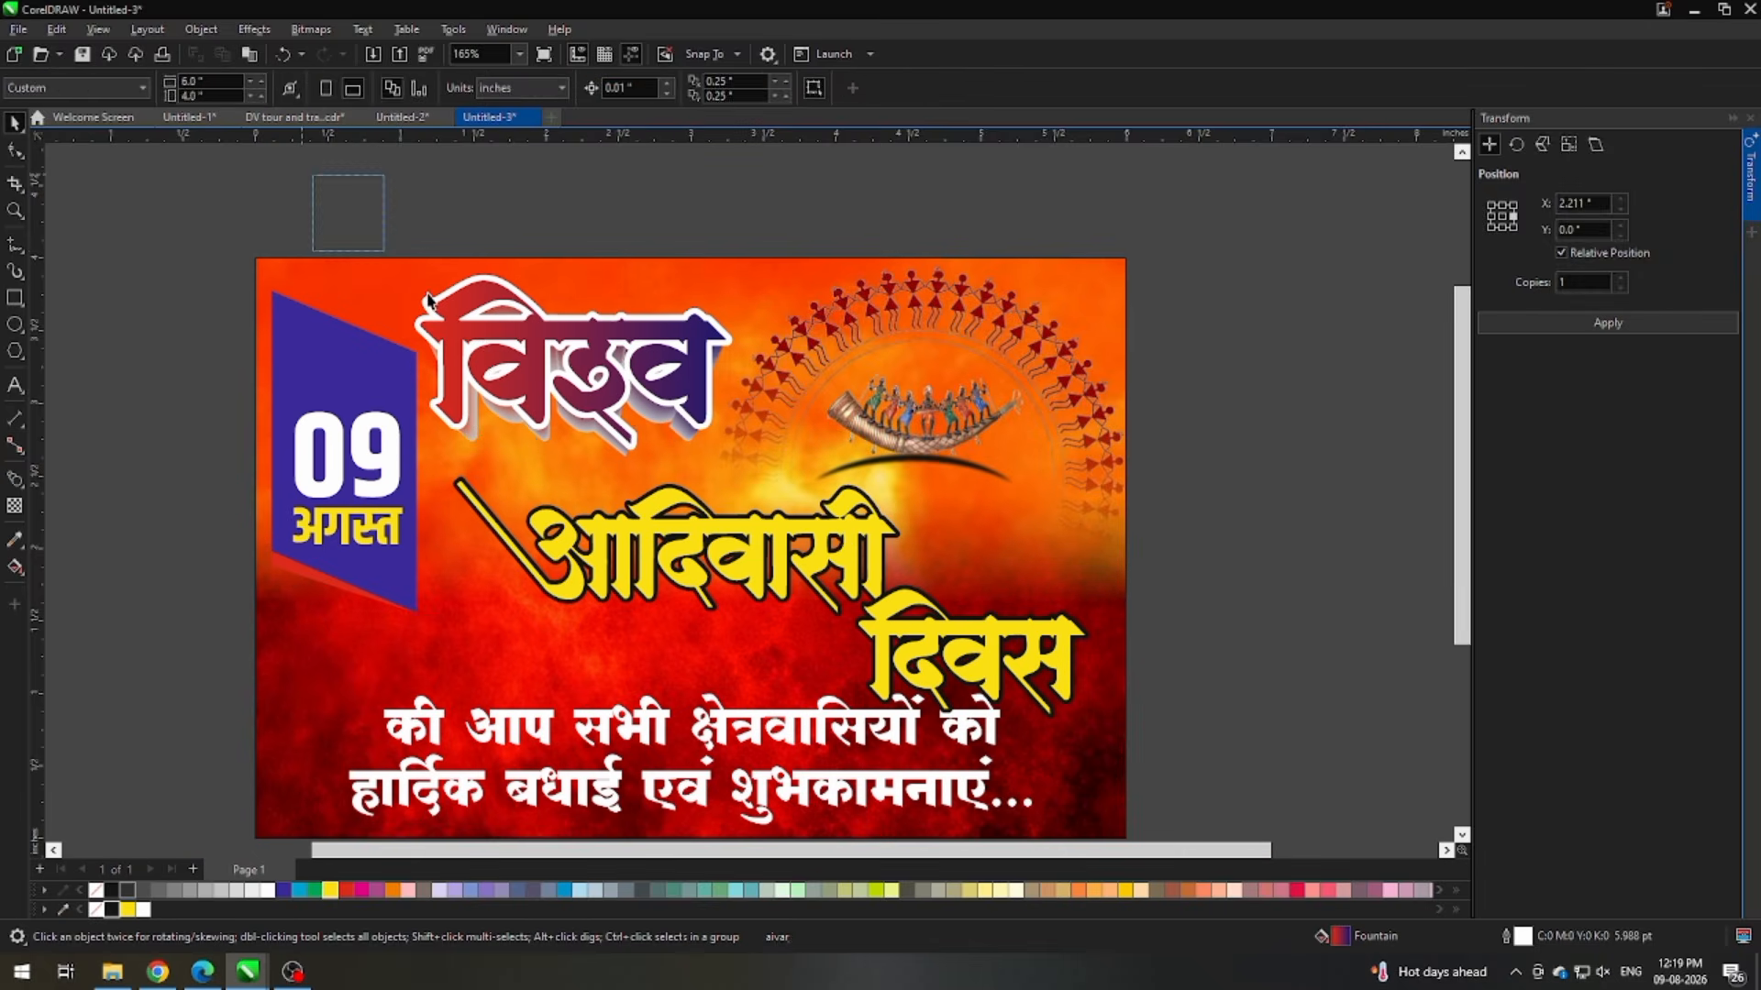
{"action": "left_click", "coordinate": [427, 298]}
{"action": "left_click_drag", "start_coordinate": [544, 371], "coordinate": [551, 349]}
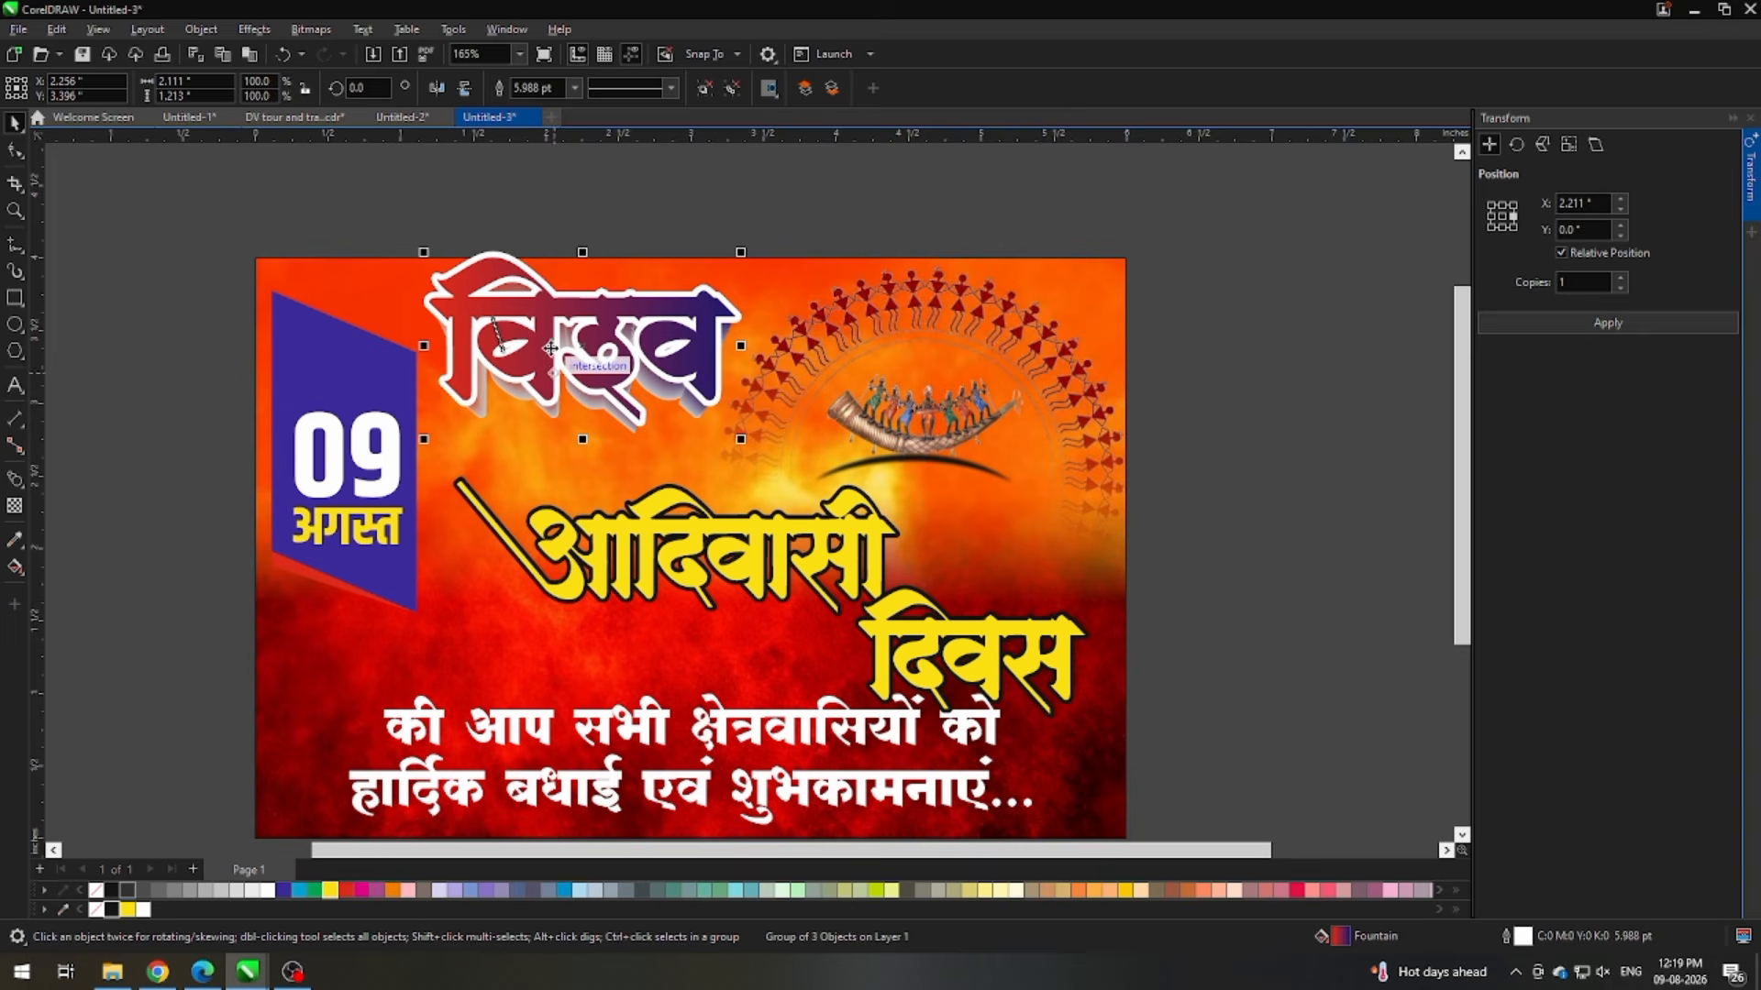
Step: Move "आदिवासी" up and left to about X 2.76, Y 2.29 inches and fill it white
{"action": "left_click_drag", "start_coordinate": [627, 550], "coordinate": [619, 522]}
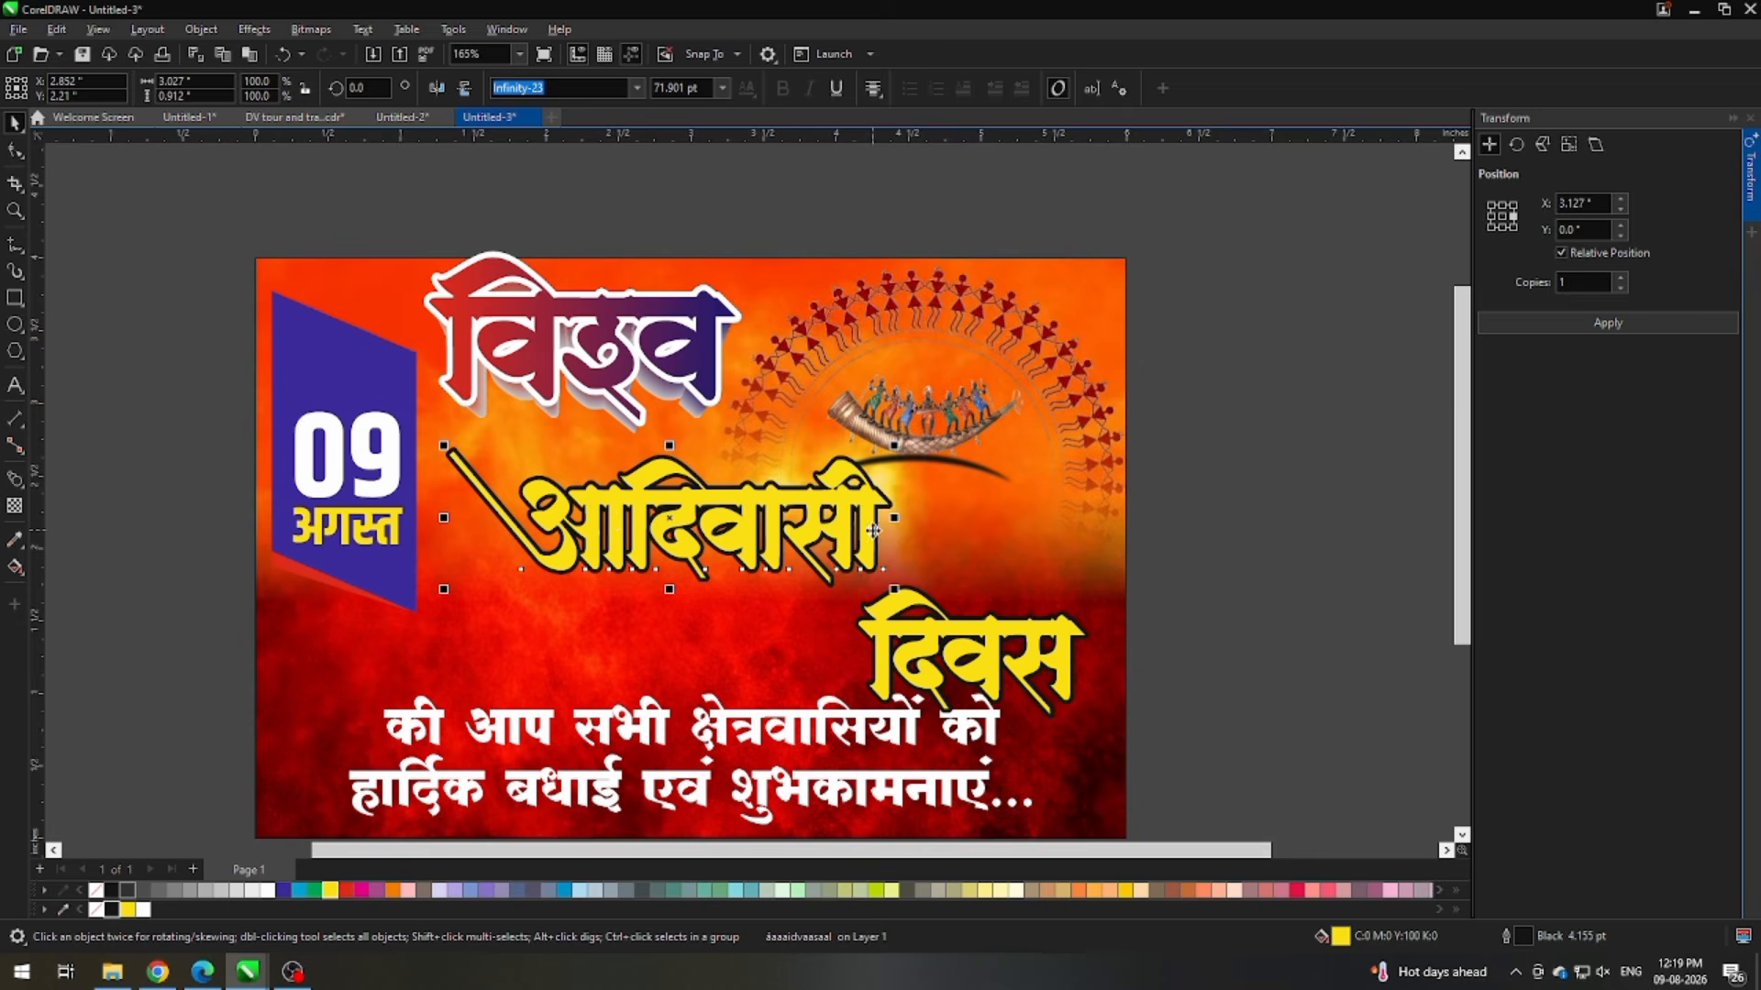
{"action": "left_click_drag", "start_coordinate": [873, 530], "coordinate": [860, 518]}
{"action": "left_click", "coordinate": [267, 889]}
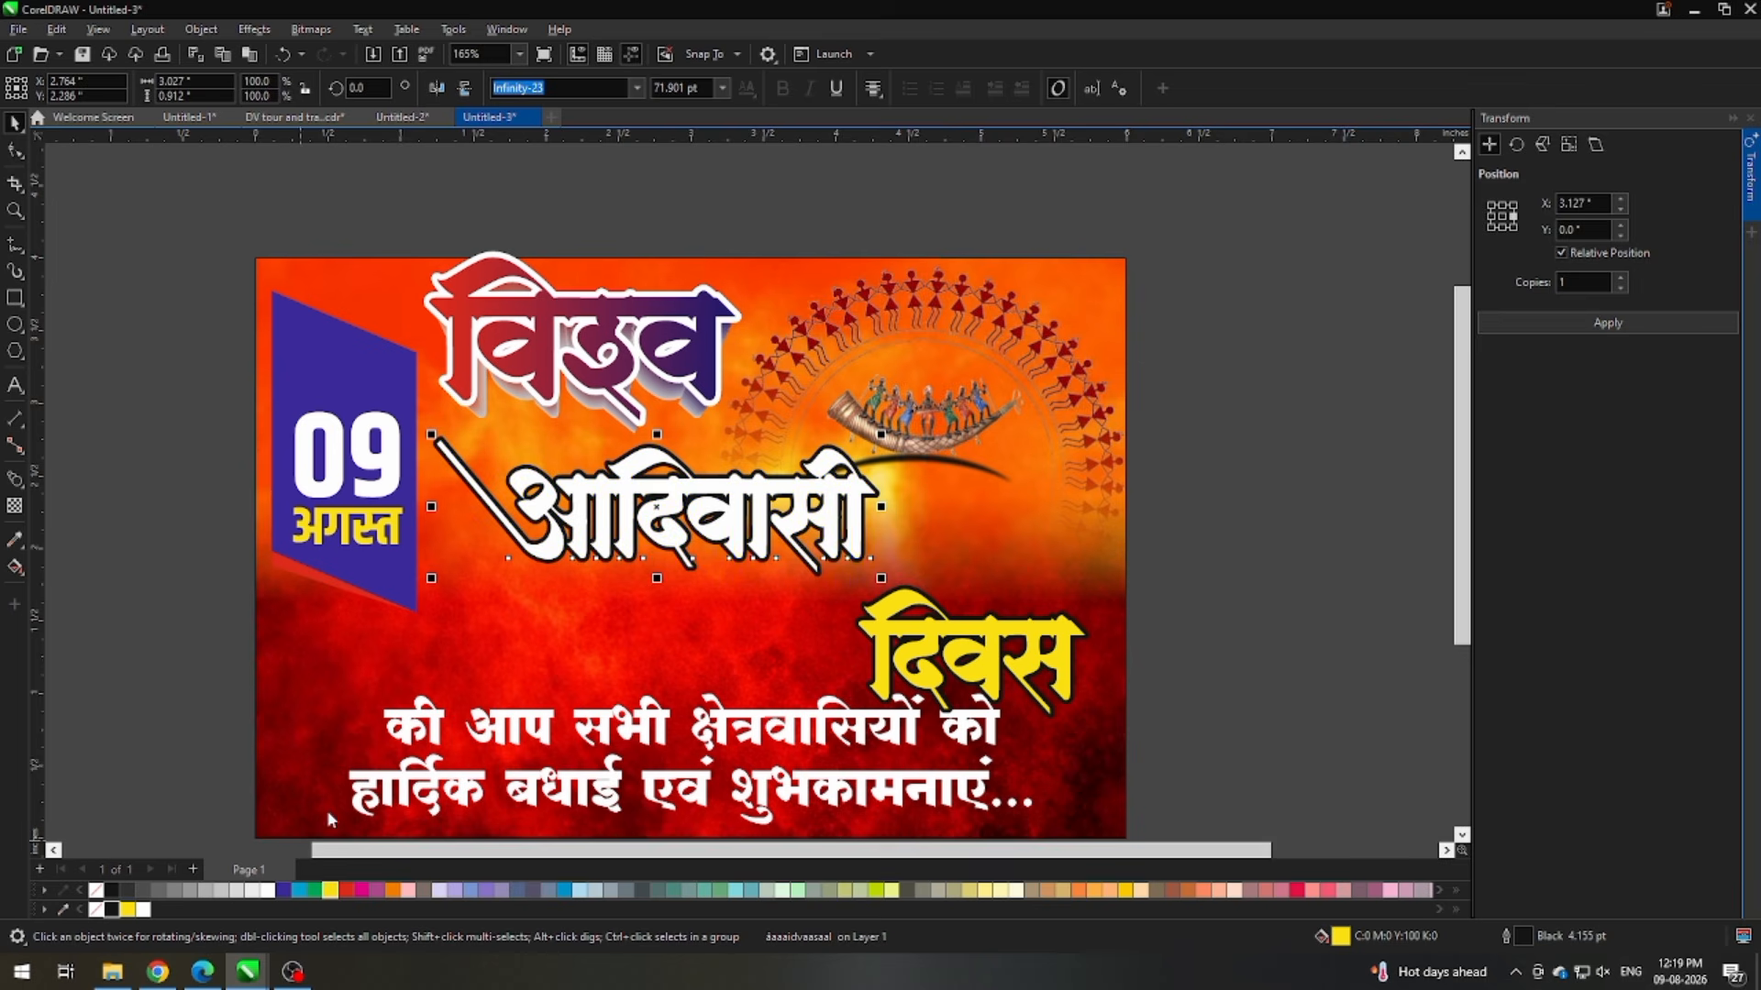
Step: Reposition the yellow "दिवस" to about X 4.93, Y 1.46 inches and nudge the two-line greeting slightly down
{"action": "left_click", "coordinate": [937, 649]}
{"action": "left_click_drag", "start_coordinate": [937, 650], "coordinate": [931, 639]}
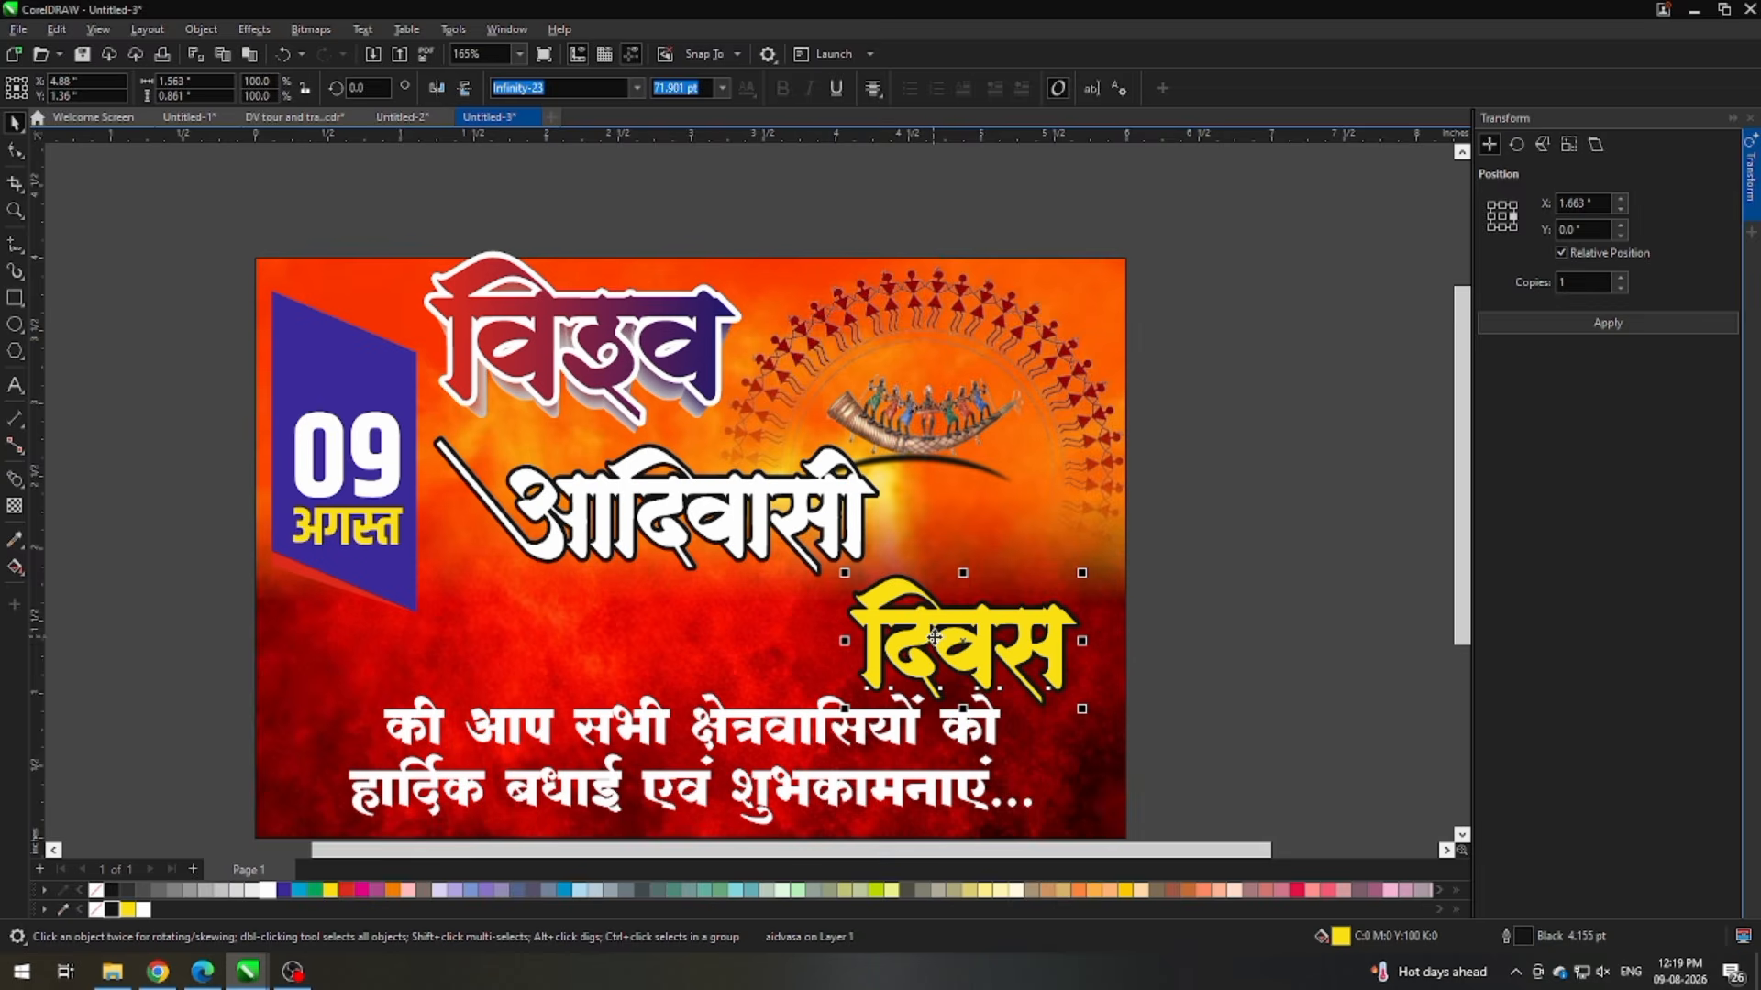
{"action": "scroll", "coordinate": [917, 586], "scroll_direction": "down", "scroll_amount": 2}
{"action": "left_click", "coordinate": [809, 736]}
{"action": "scroll", "coordinate": [813, 761], "scroll_direction": "up", "scroll_amount": 3}
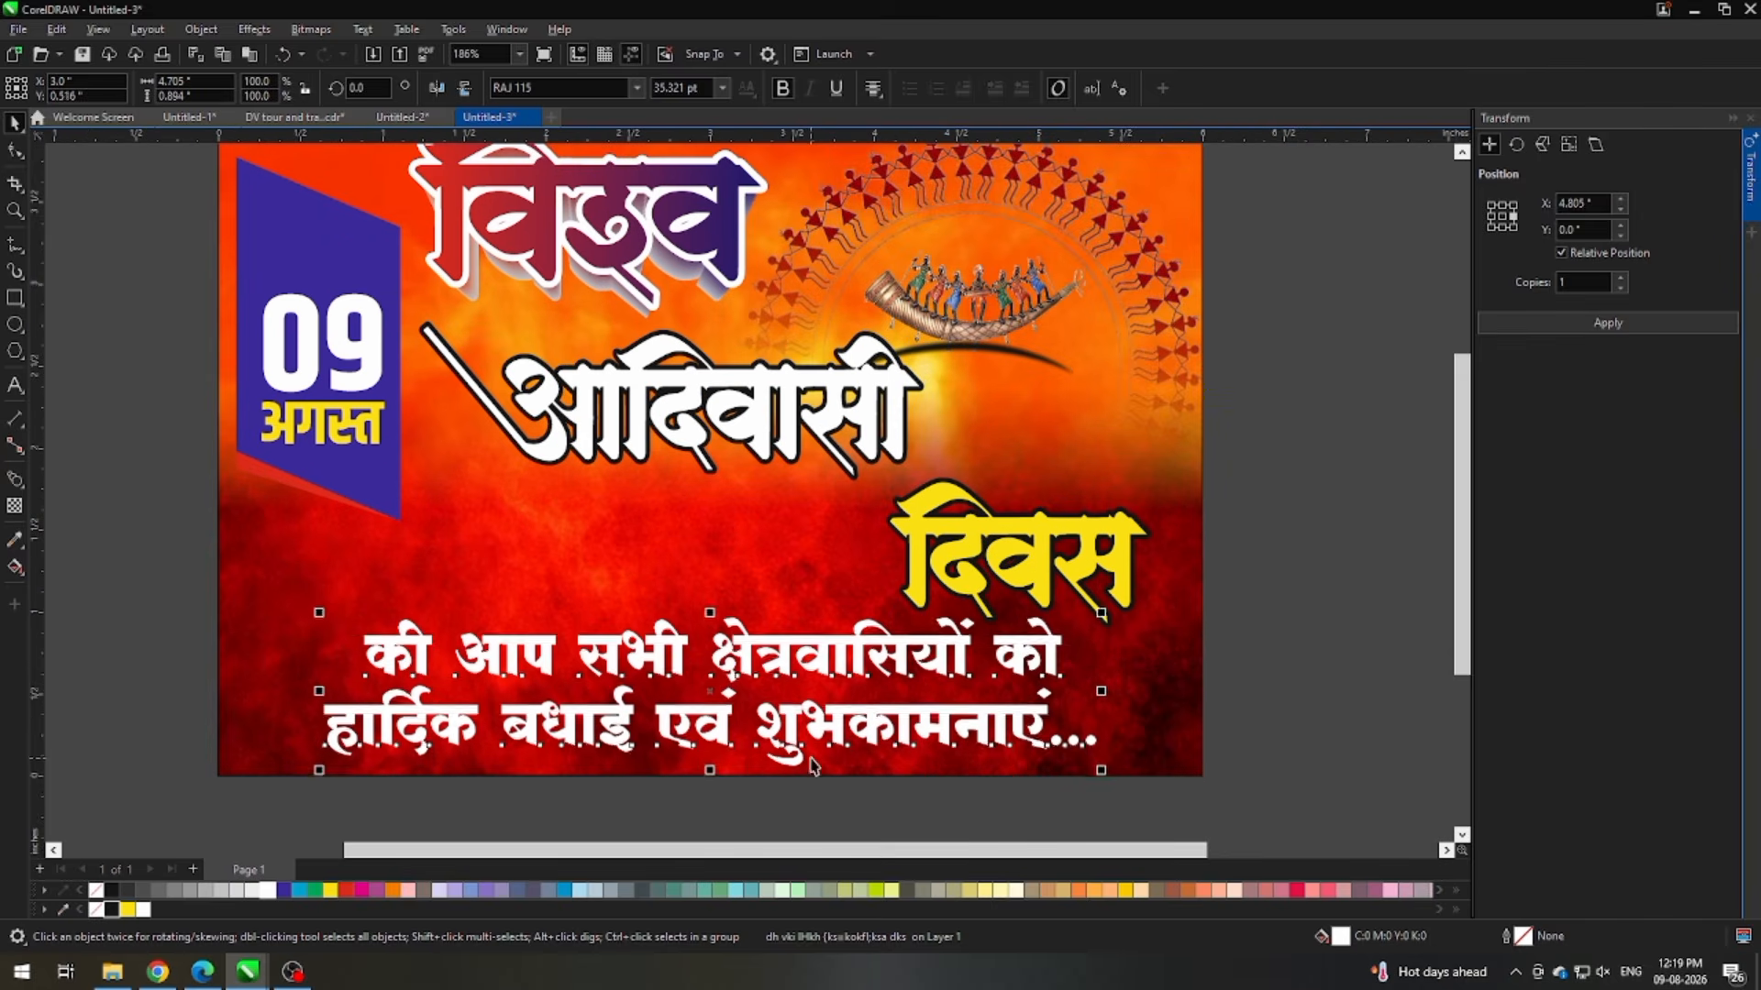
{"action": "left_click", "coordinate": [967, 560]}
{"action": "scroll", "coordinate": [966, 560], "scroll_direction": "down", "scroll_amount": 2}
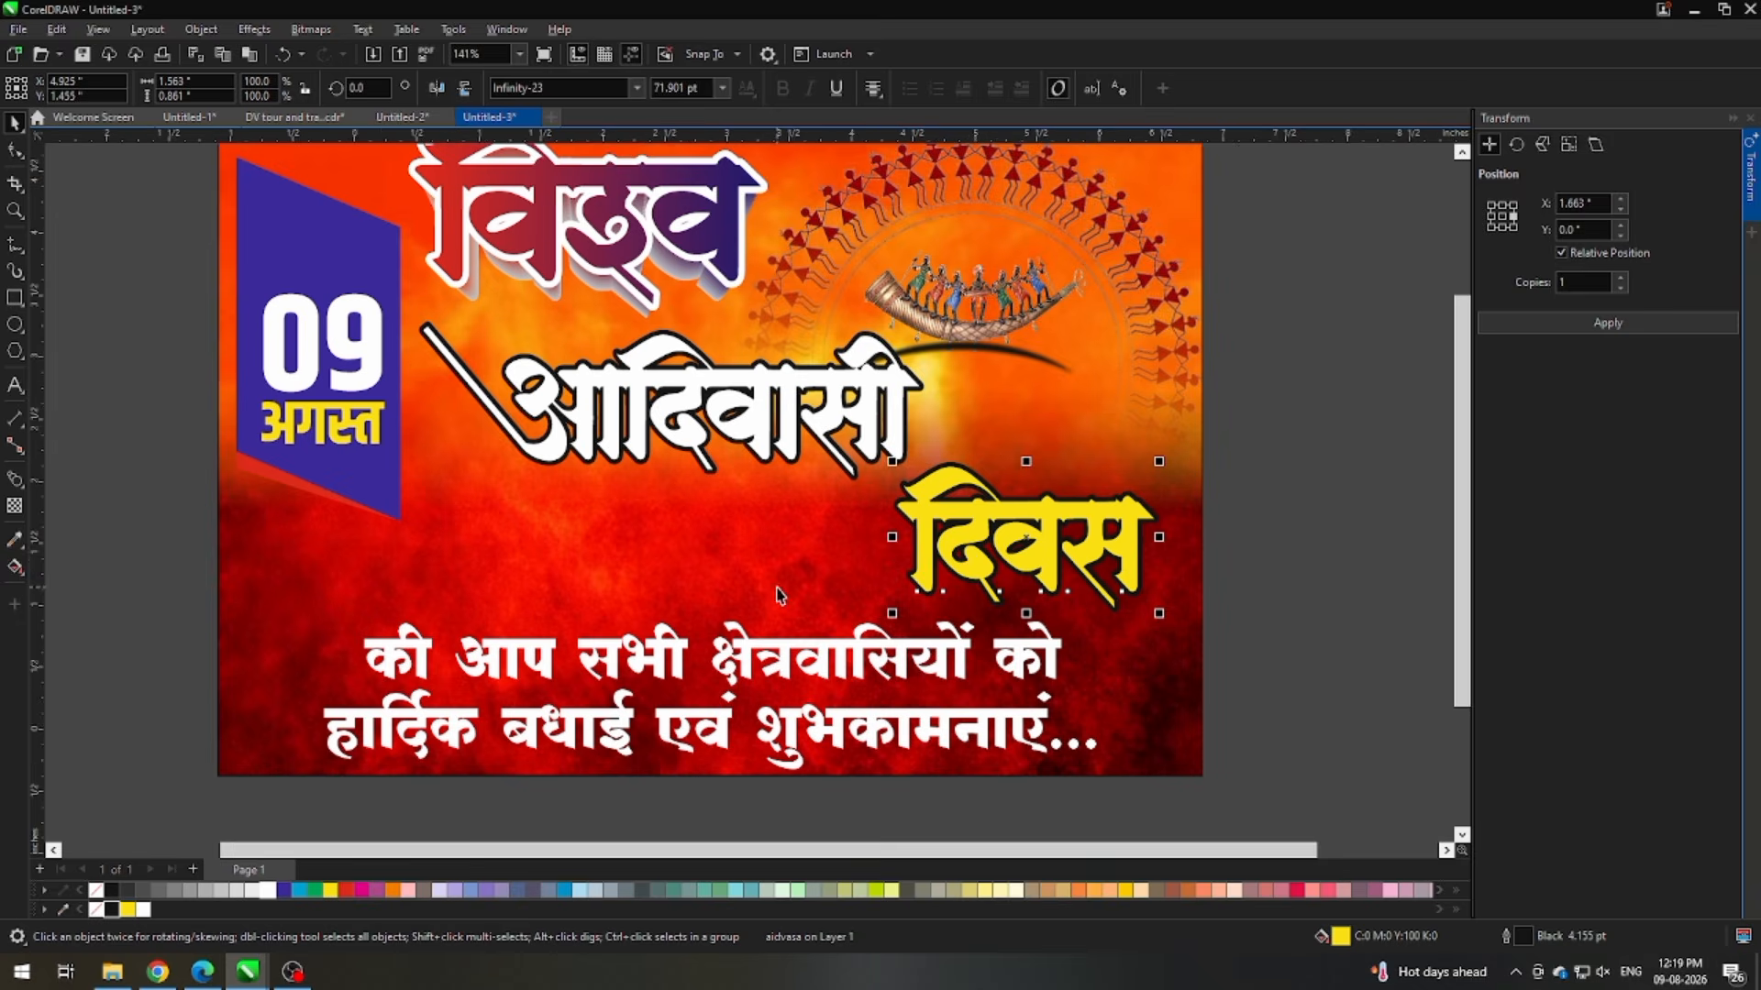
Step: Fill the date badge shape black and add a smaller 0.93 x 2.07 inch copy inside it, filled blue
{"action": "left_click", "coordinate": [392, 310]}
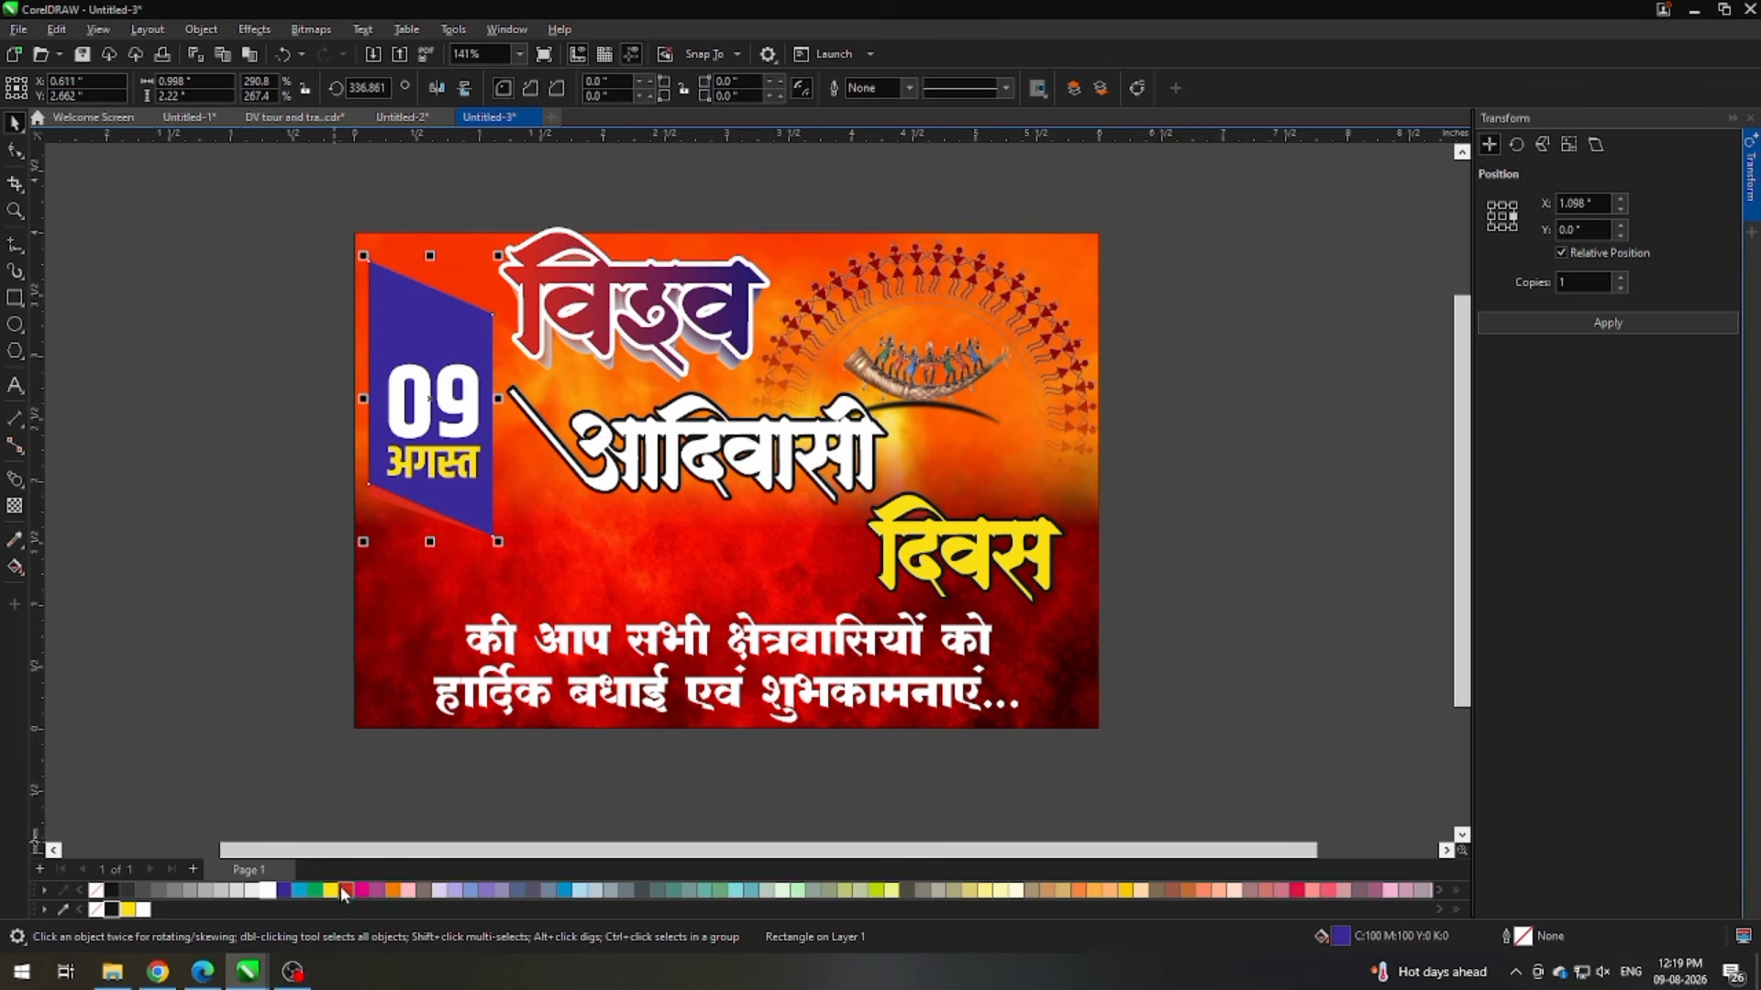
{"action": "left_click", "coordinate": [111, 909]}
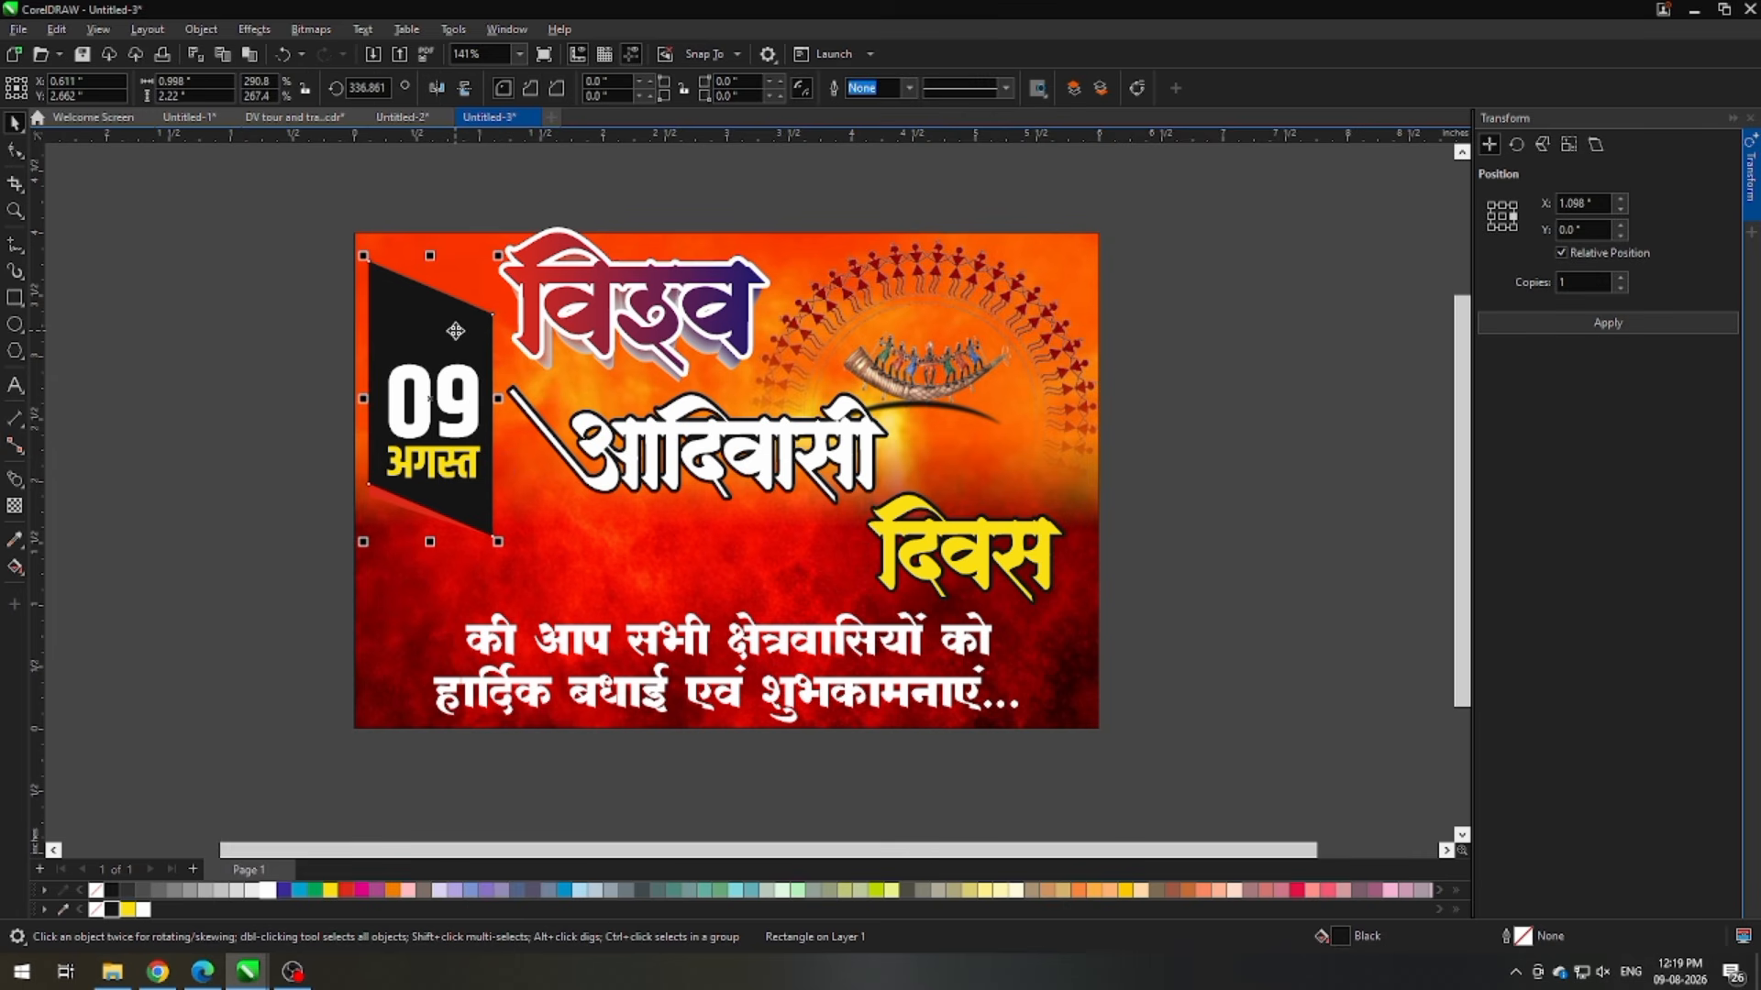
{"action": "left_click_drag", "start_coordinate": [498, 258], "coordinate": [498, 266]}
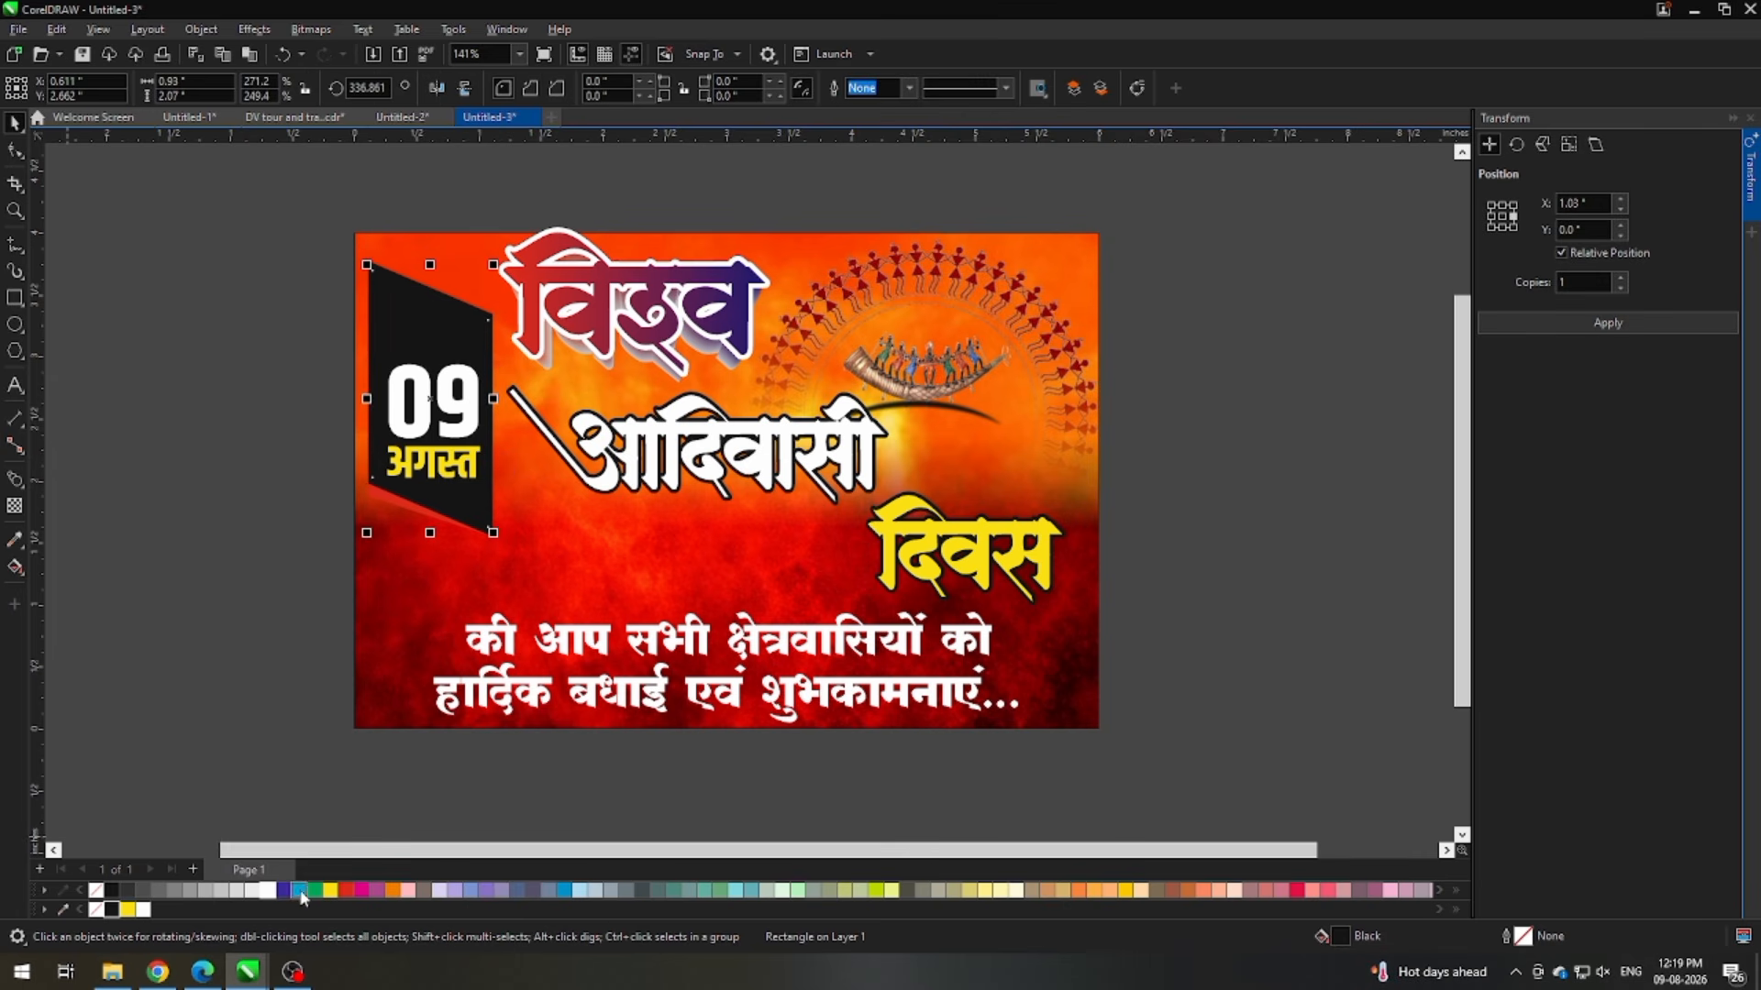
{"action": "left_click", "coordinate": [341, 890]}
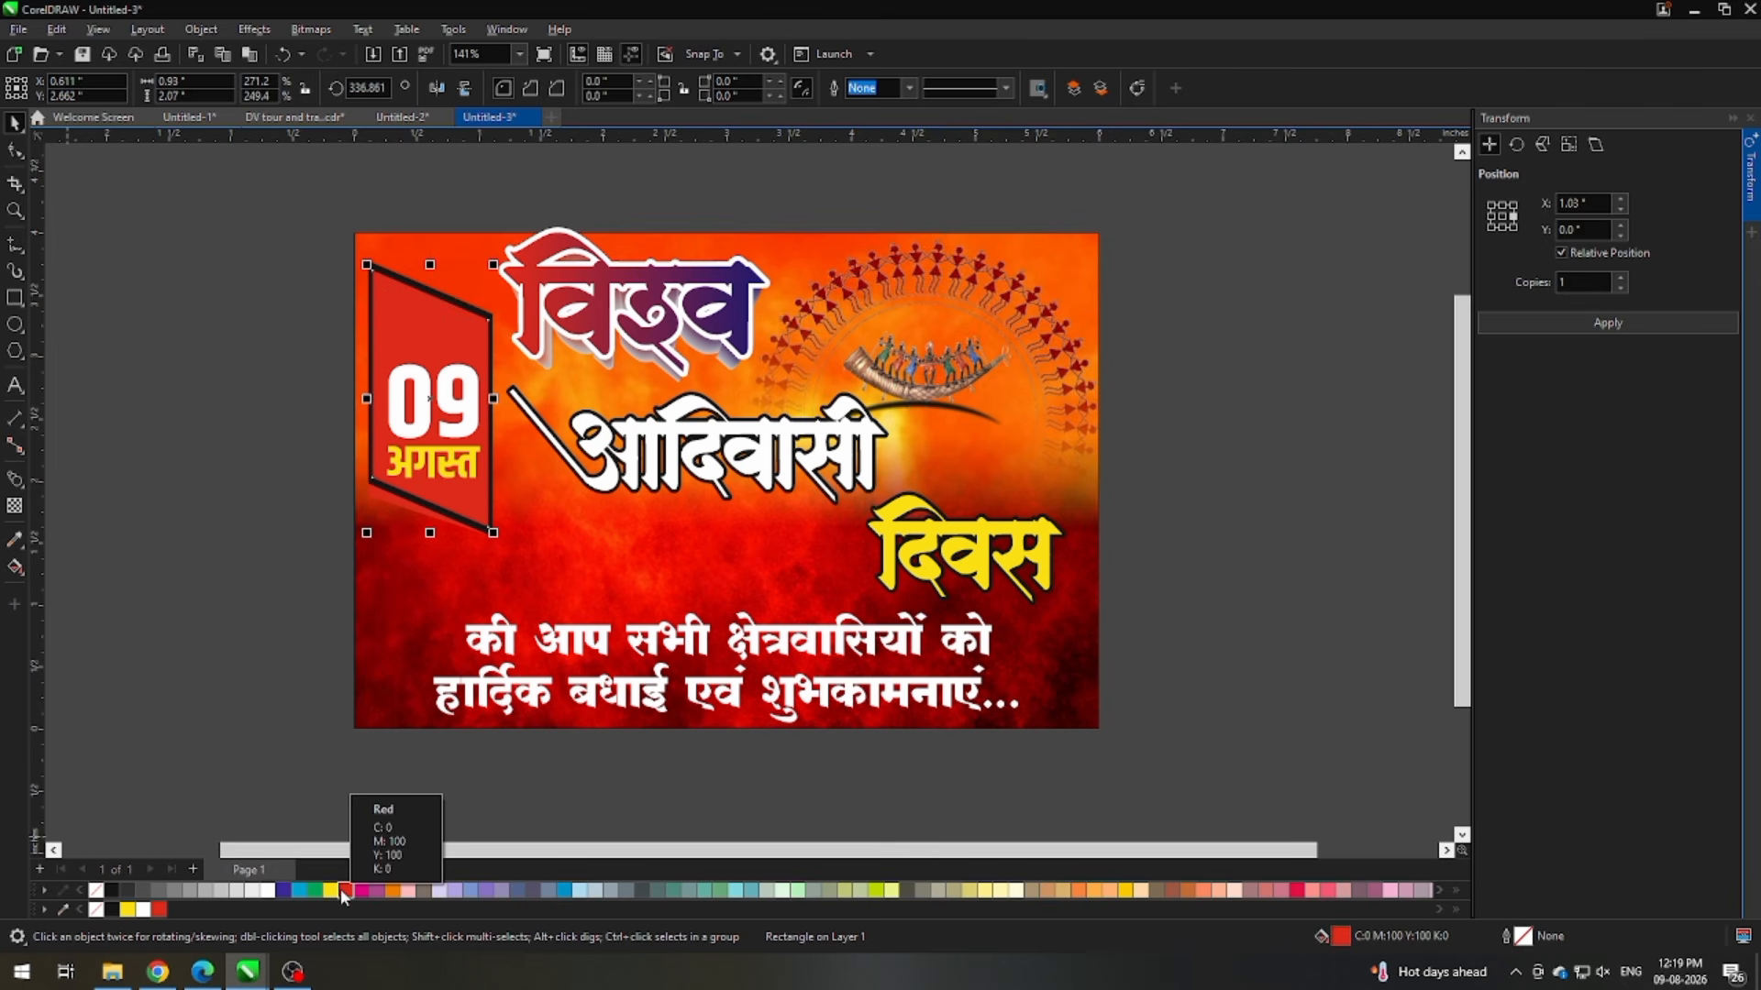
{"action": "left_click", "coordinate": [281, 889]}
{"action": "left_click", "coordinate": [217, 648]}
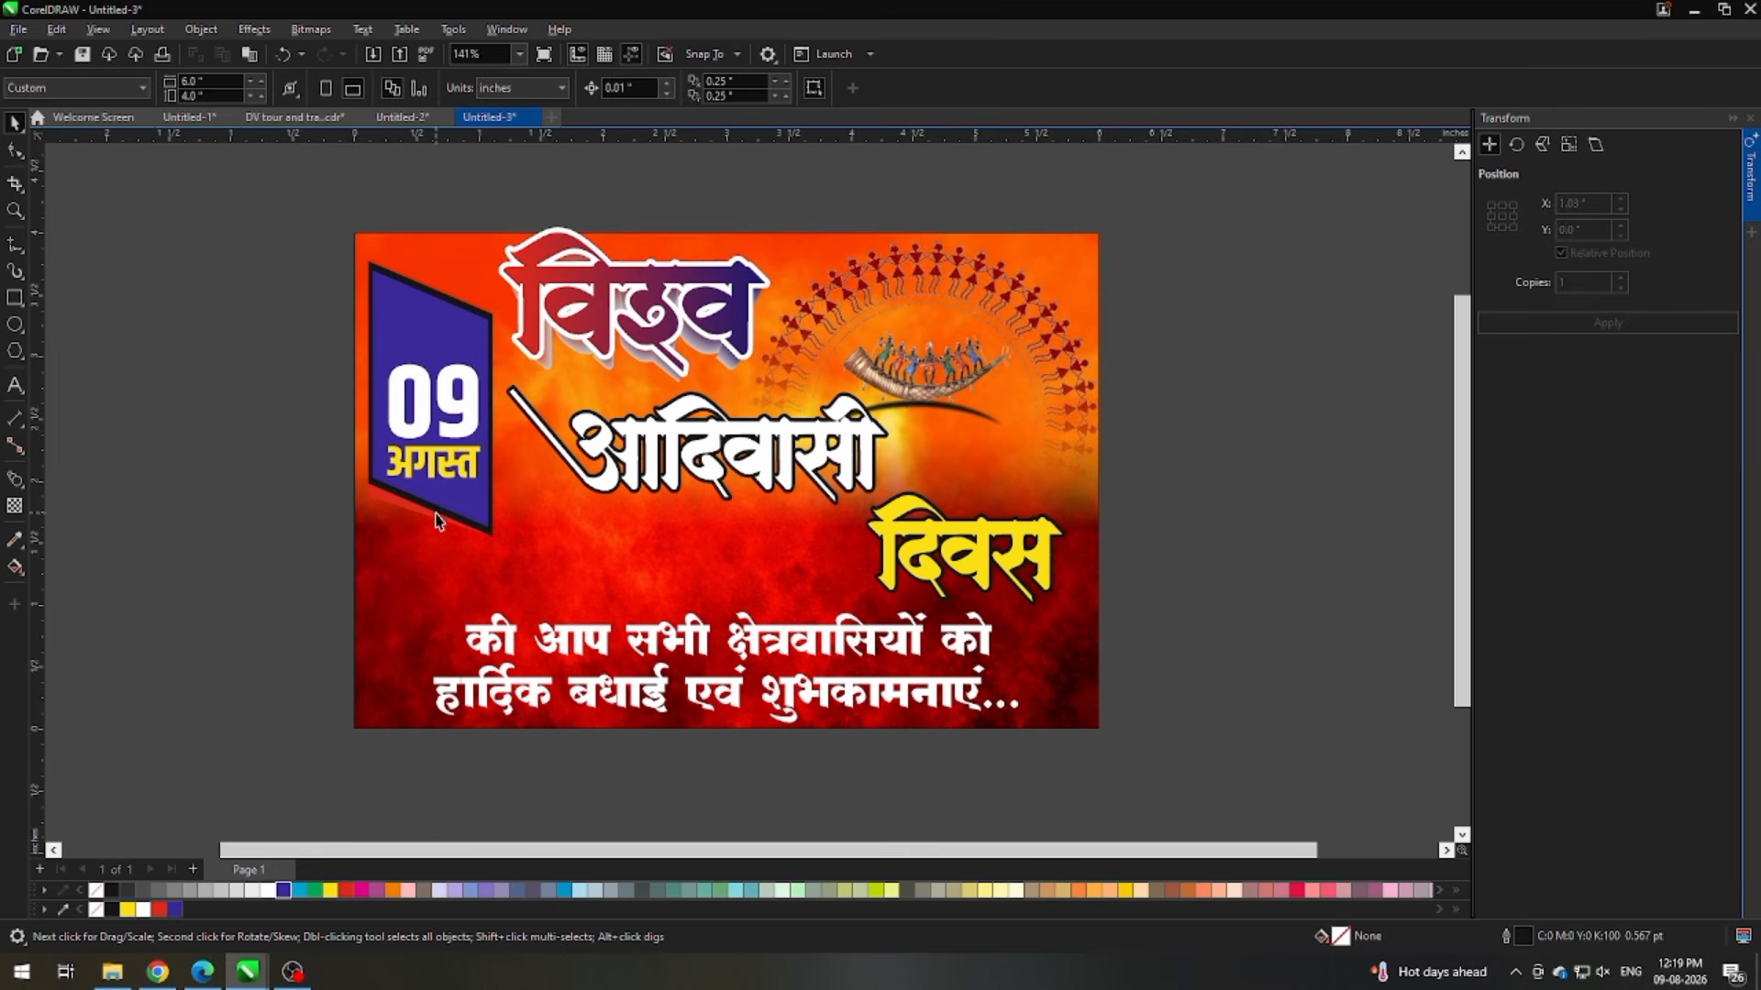
Step: Recolour the border around the blue date badge white
{"action": "left_click", "coordinate": [439, 505]}
{"action": "right_click", "coordinate": [267, 890]}
{"action": "left_click", "coordinate": [213, 686]}
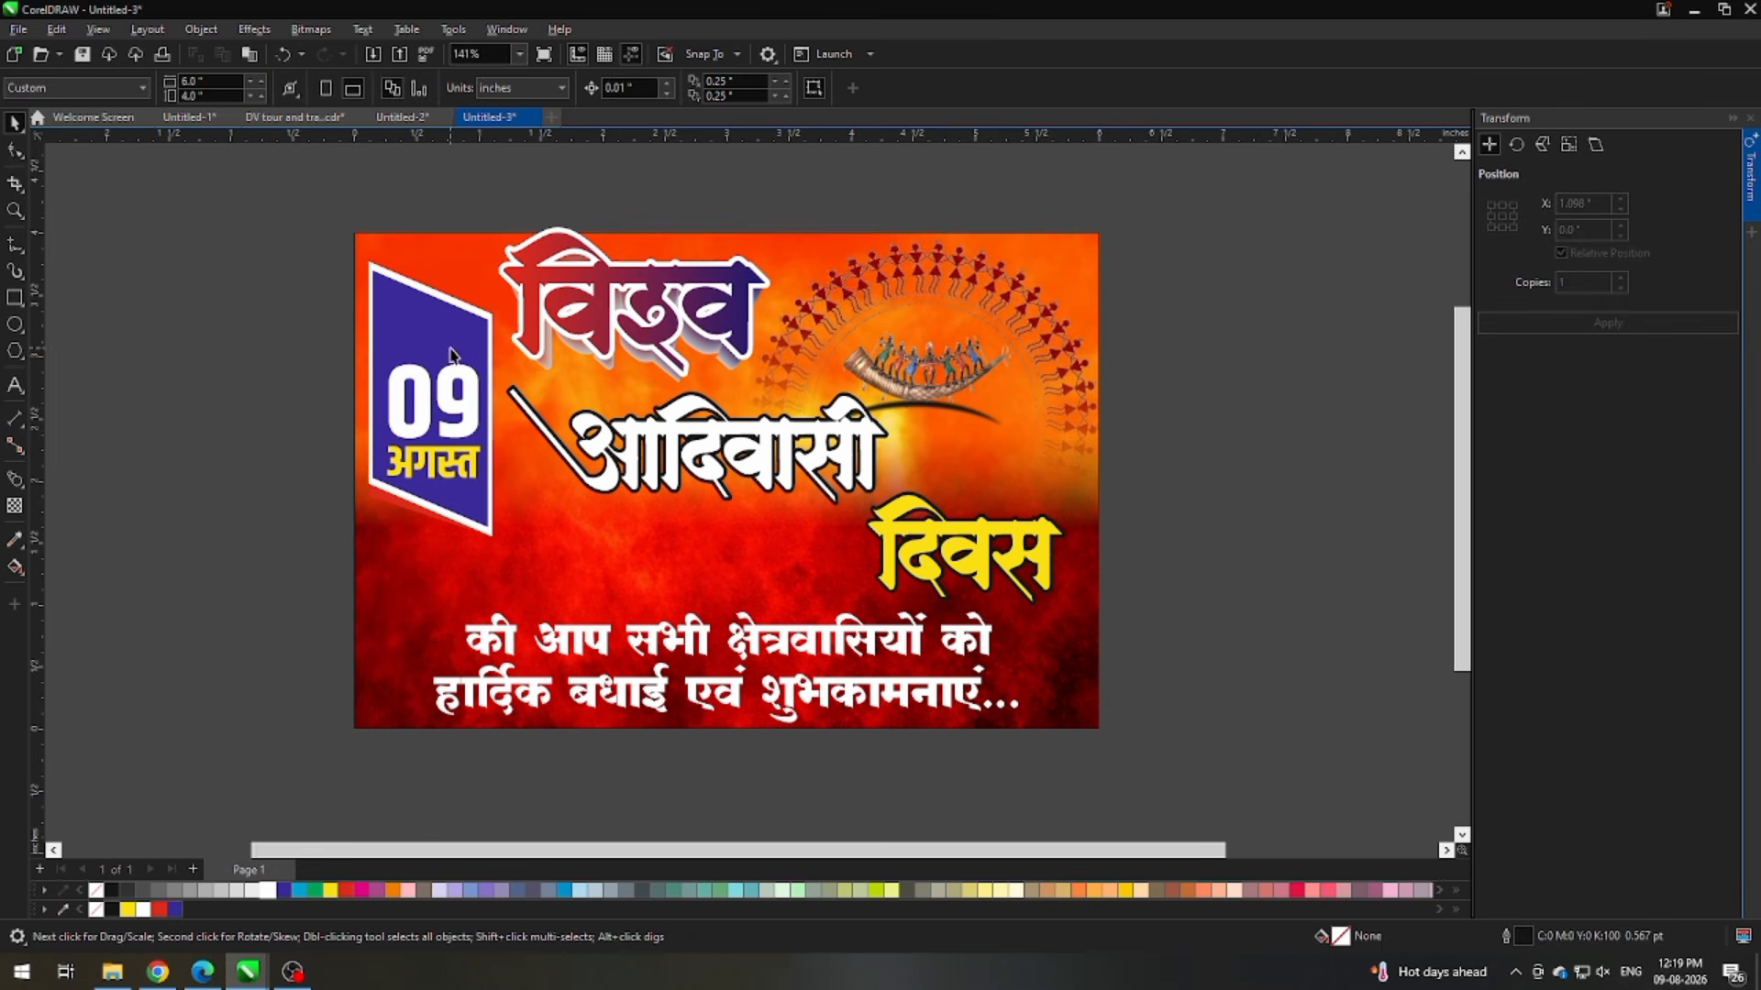
{"action": "scroll", "coordinate": [449, 353], "scroll_direction": "up", "scroll_amount": 3}
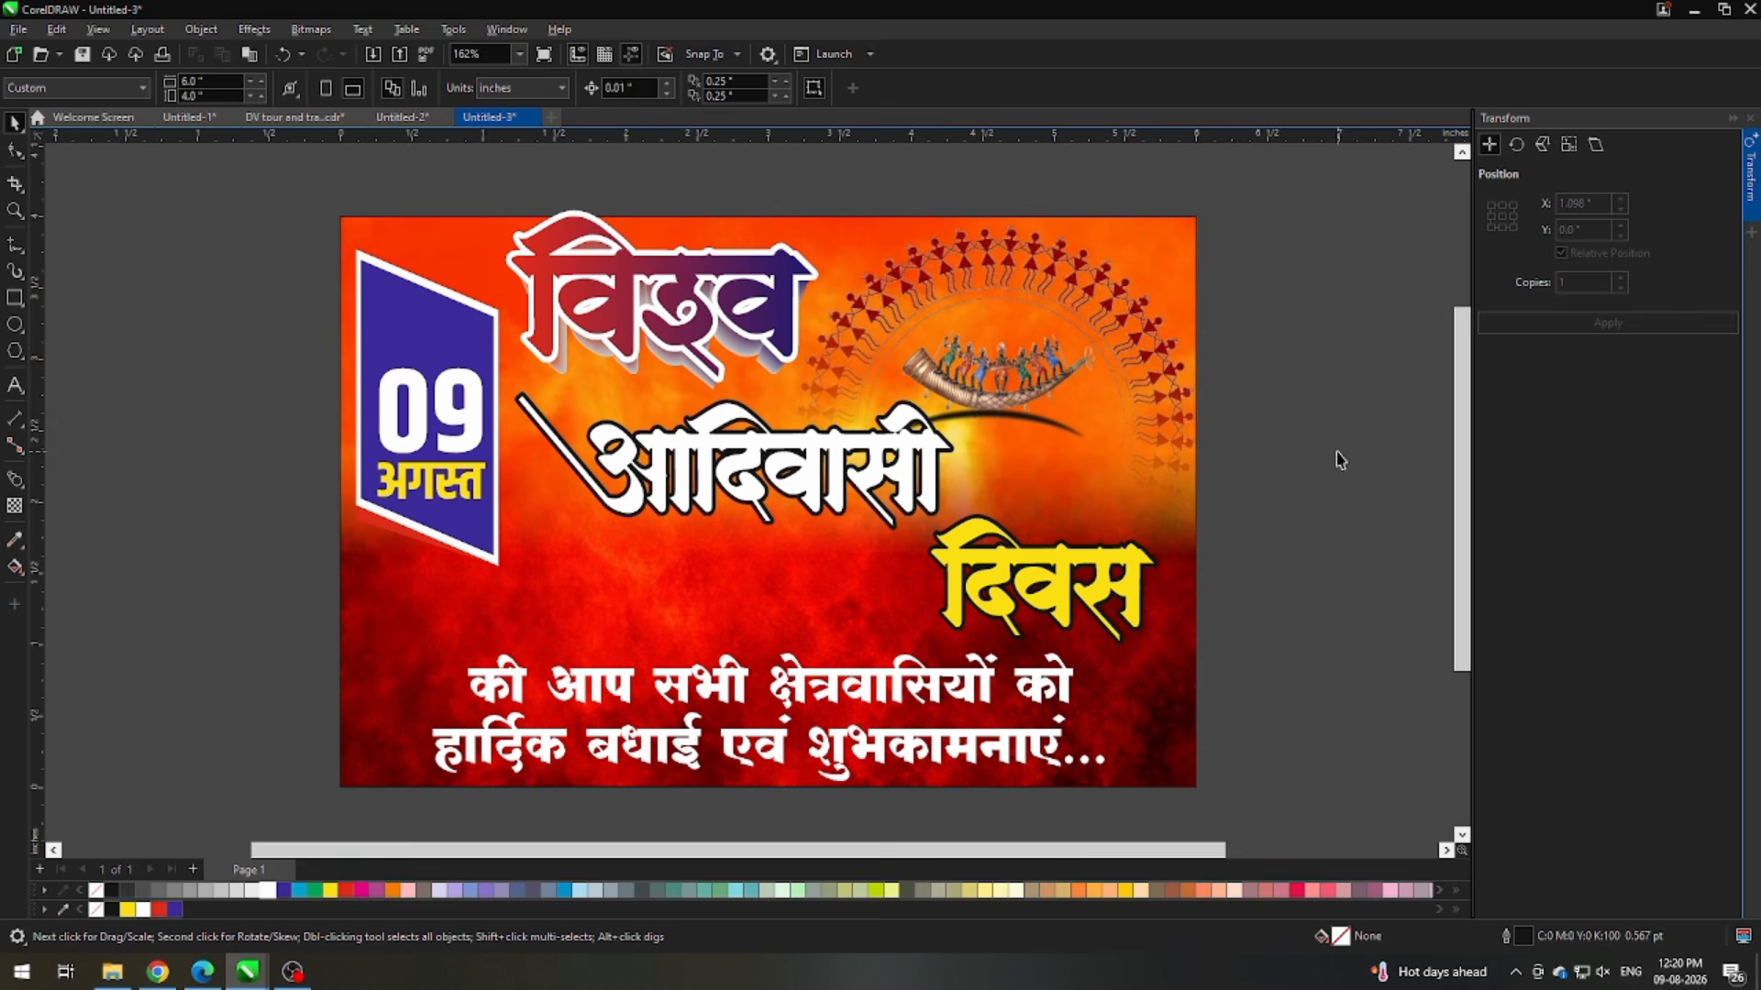
Step: Duplicate the two-line greeting as a slightly offset black copy behind the white text to act as its shadow
{"action": "left_click", "coordinate": [858, 701]}
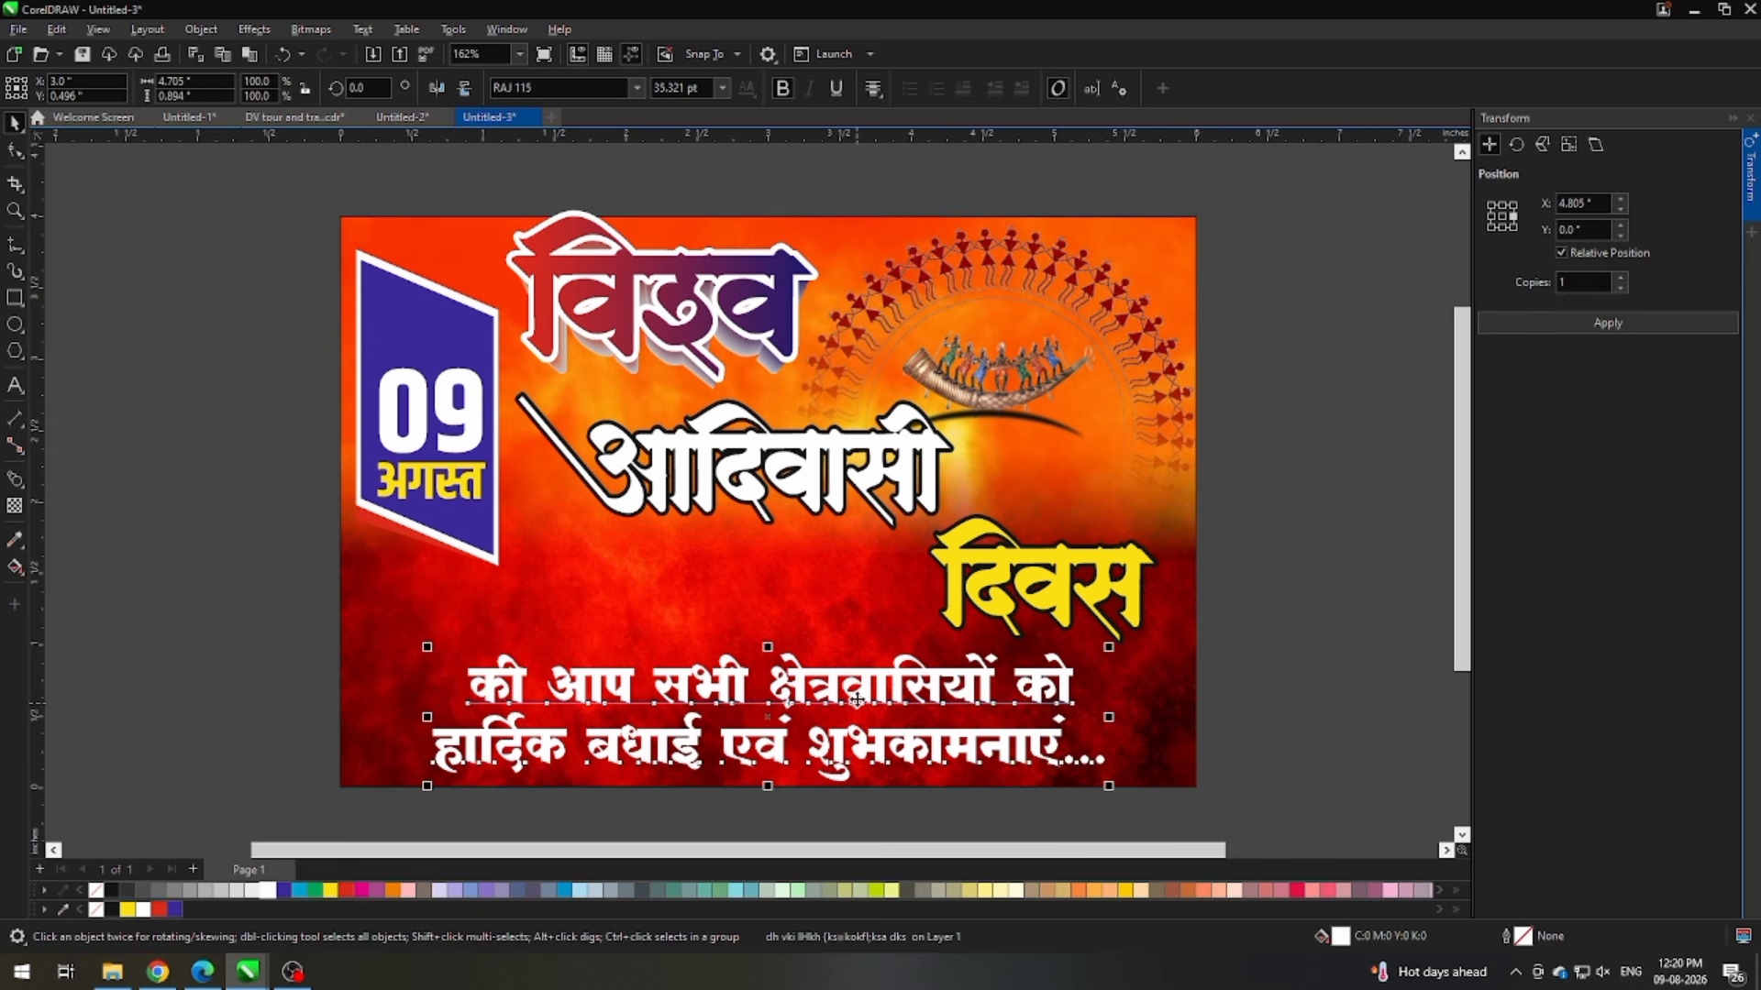
{"action": "key", "text": "plus"}
{"action": "key", "text": "Up"}
{"action": "left_click", "coordinate": [838, 785]}
{"action": "left_click", "coordinate": [837, 780]}
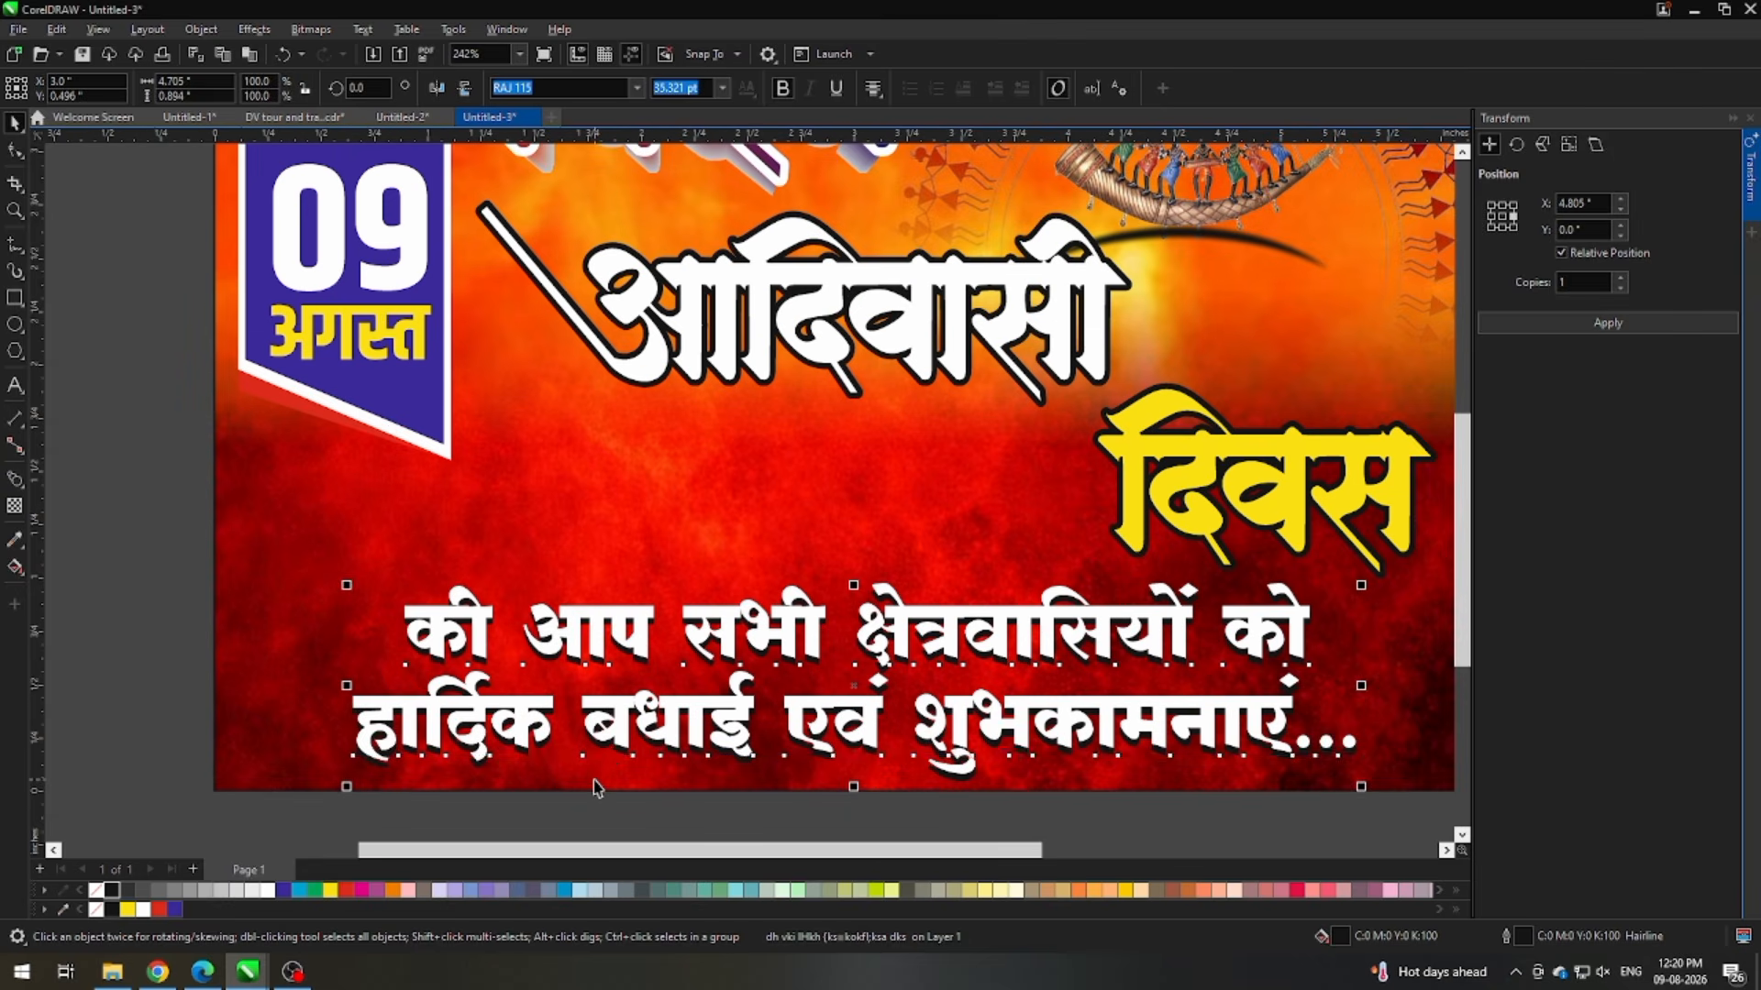
Step: Give the black greeting copy a 3 pt black outline with rounded corners
{"action": "scroll", "coordinate": [595, 778], "scroll_direction": "up", "scroll_amount": 2}
{"action": "key", "text": "F12"}
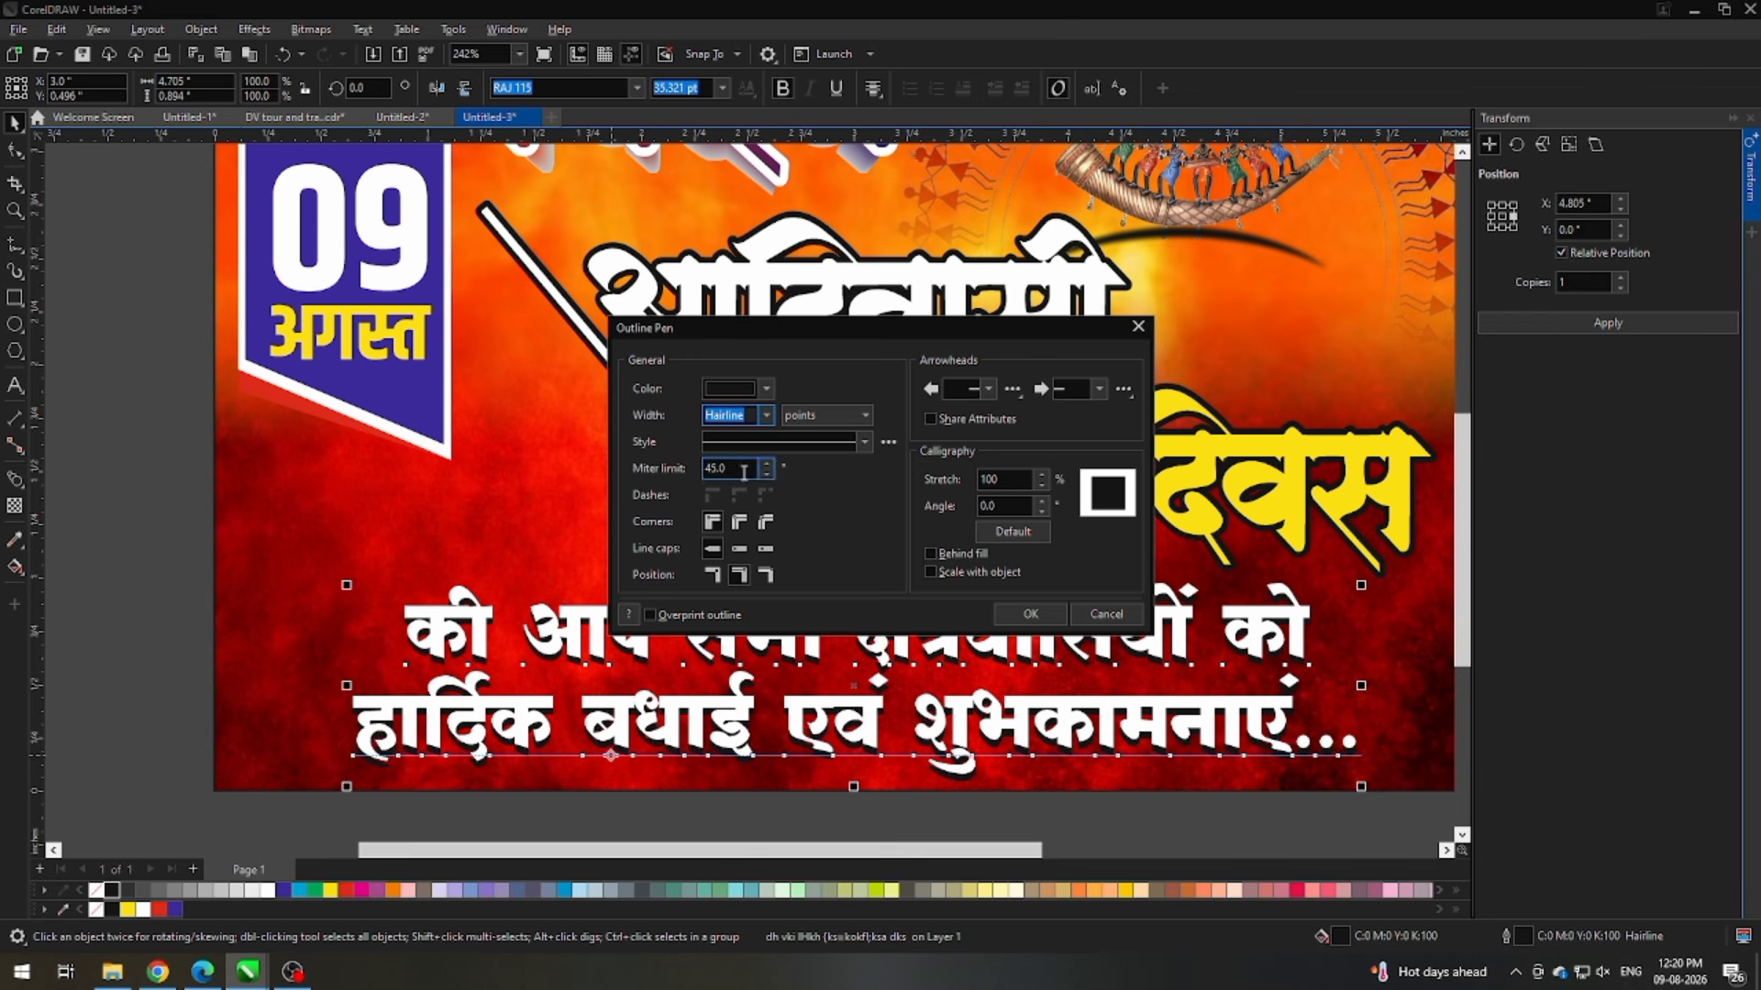
{"action": "left_click", "coordinate": [766, 414]}
{"action": "left_click", "coordinate": [720, 539]}
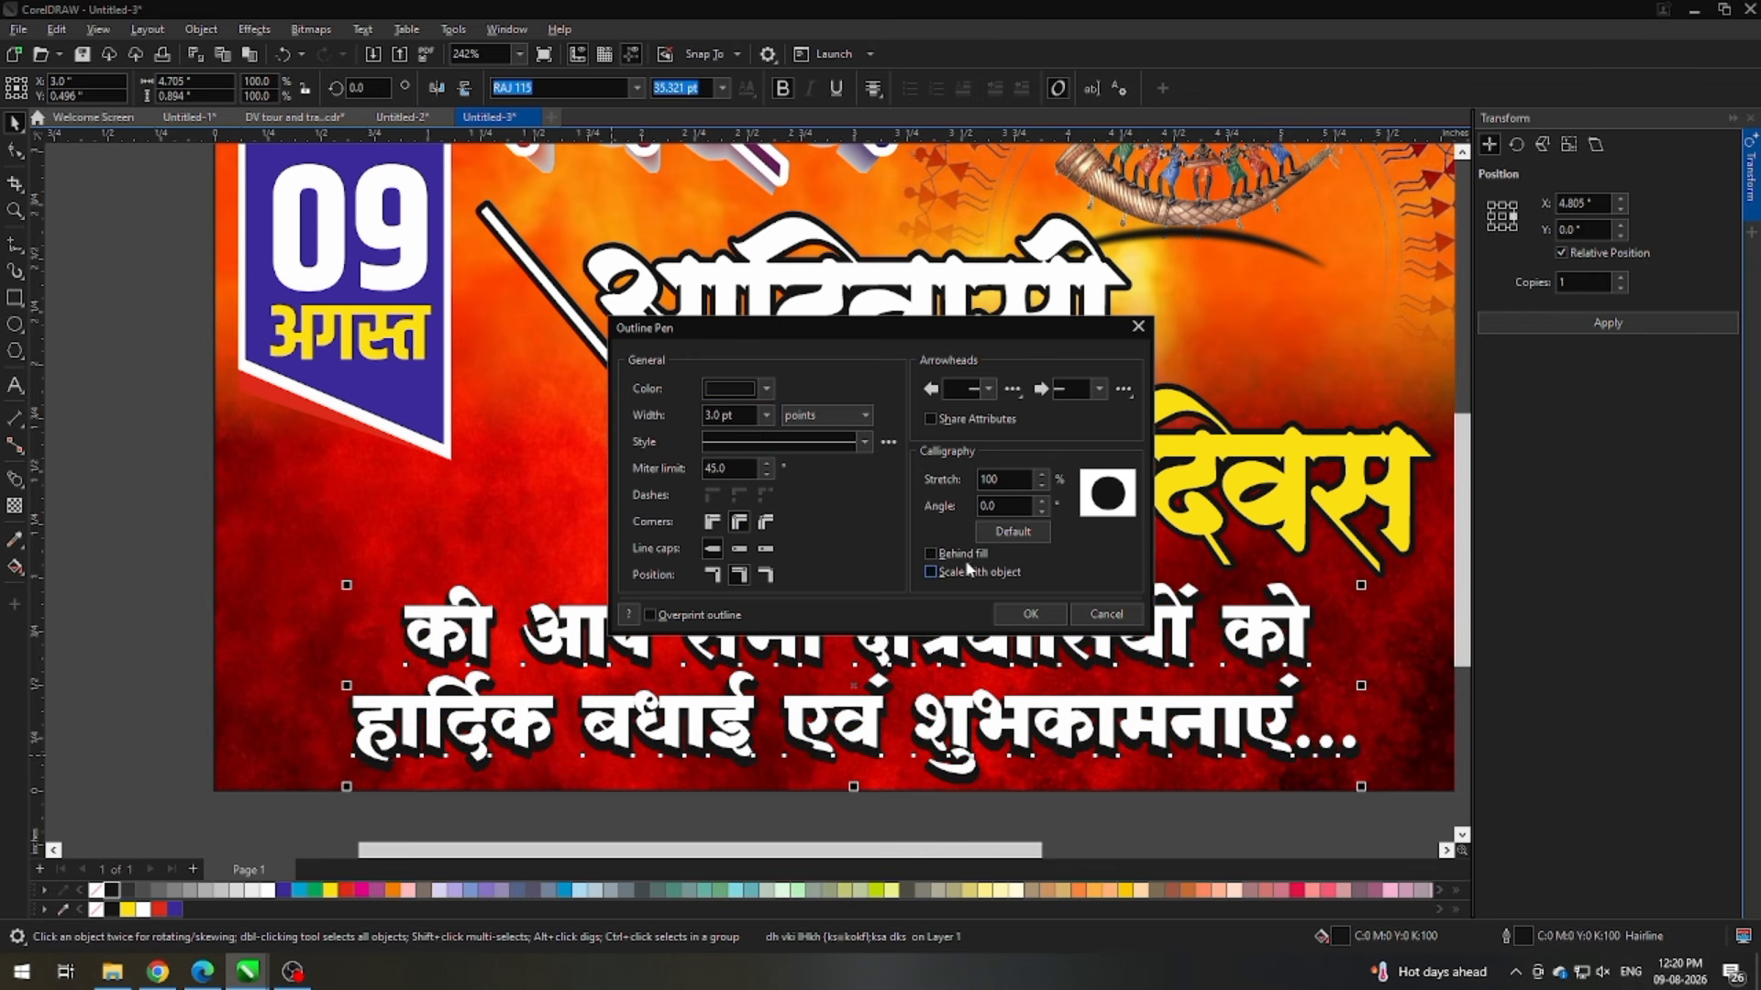
{"action": "left_click", "coordinate": [1030, 613]}
Step: Apply a Gaussian Blur with a 7.8 pixel radius to the black greeting copy
{"action": "scroll", "coordinate": [678, 696], "scroll_direction": "down", "scroll_amount": 2}
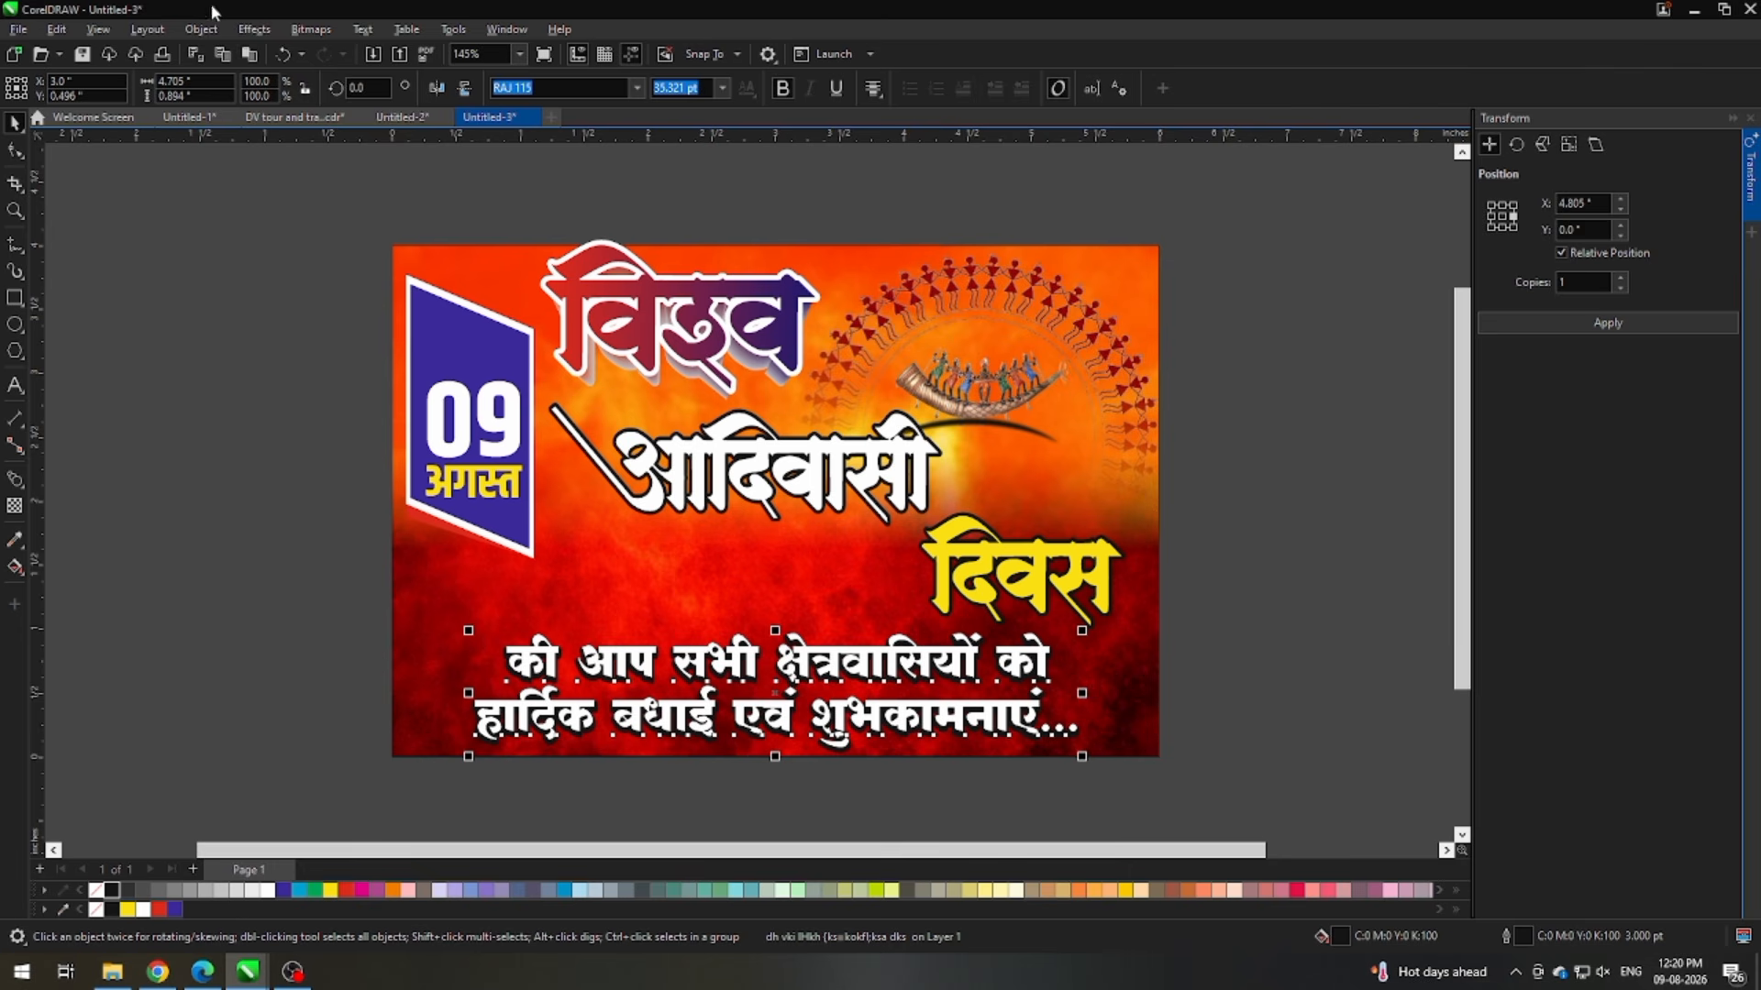
{"action": "left_click", "coordinate": [254, 29]}
{"action": "mouse_move", "coordinate": [334, 161]}
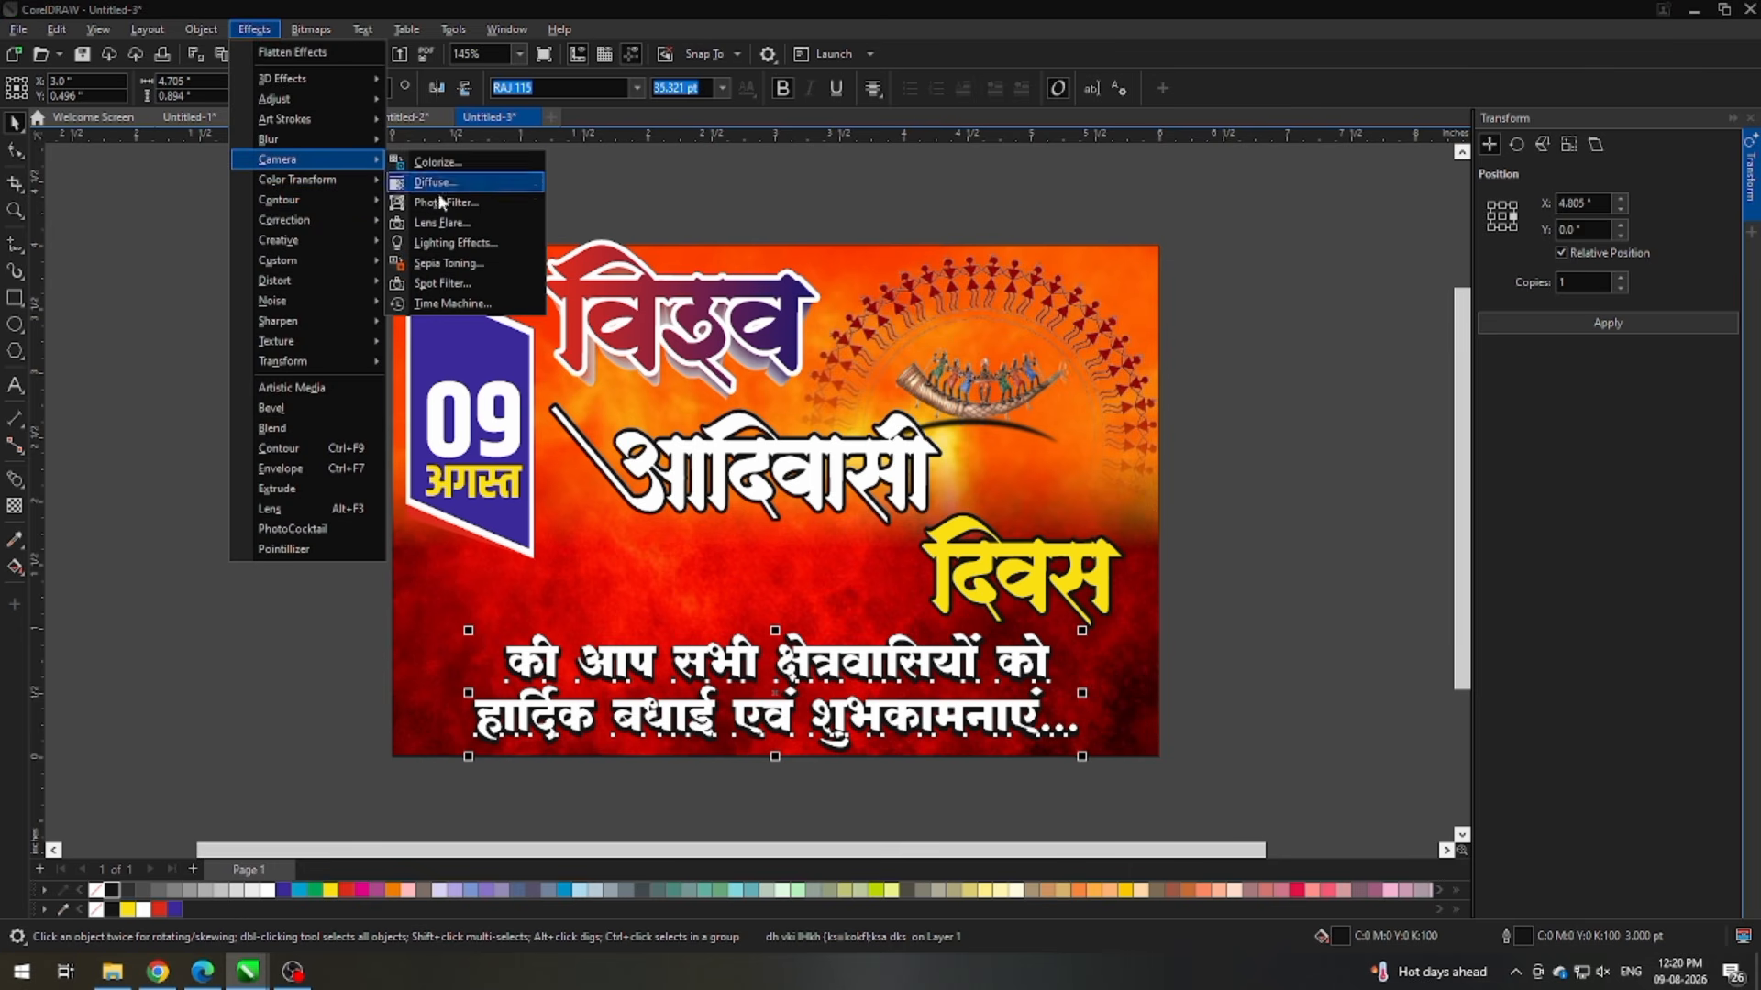
{"action": "left_click", "coordinate": [436, 213]}
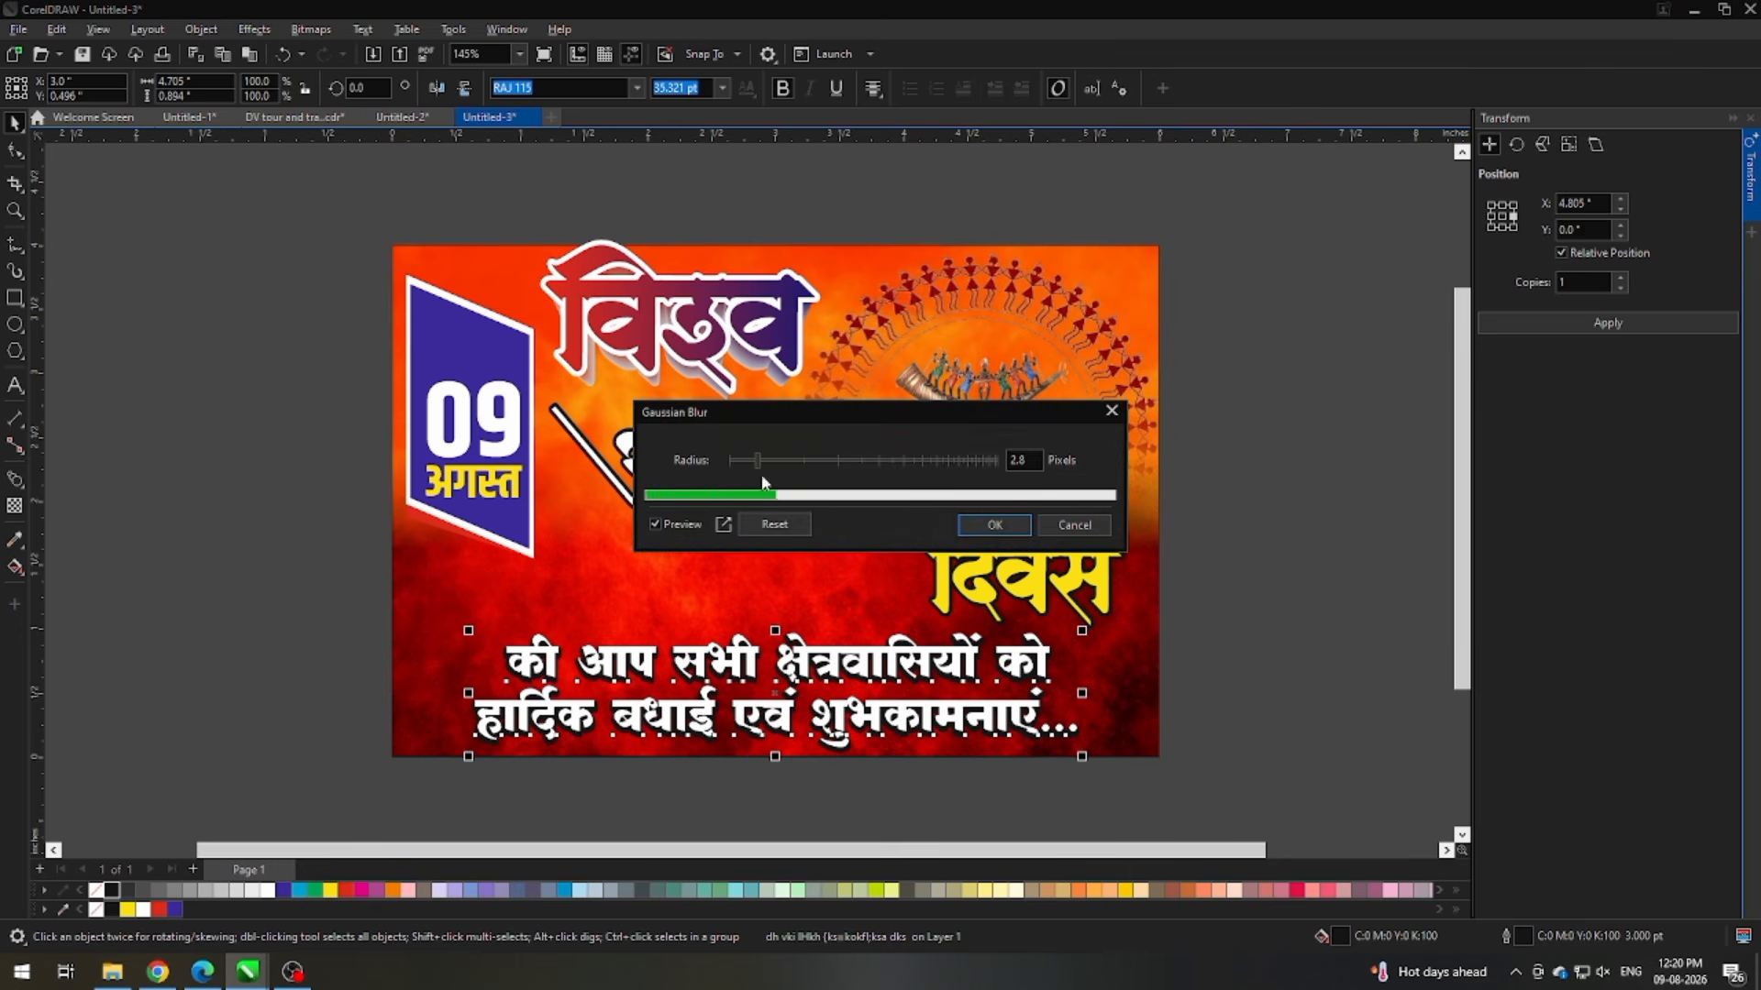
{"action": "left_click_drag", "start_coordinate": [777, 462], "coordinate": [823, 461]}
{"action": "scroll", "coordinate": [629, 649], "scroll_direction": "up", "scroll_amount": 4}
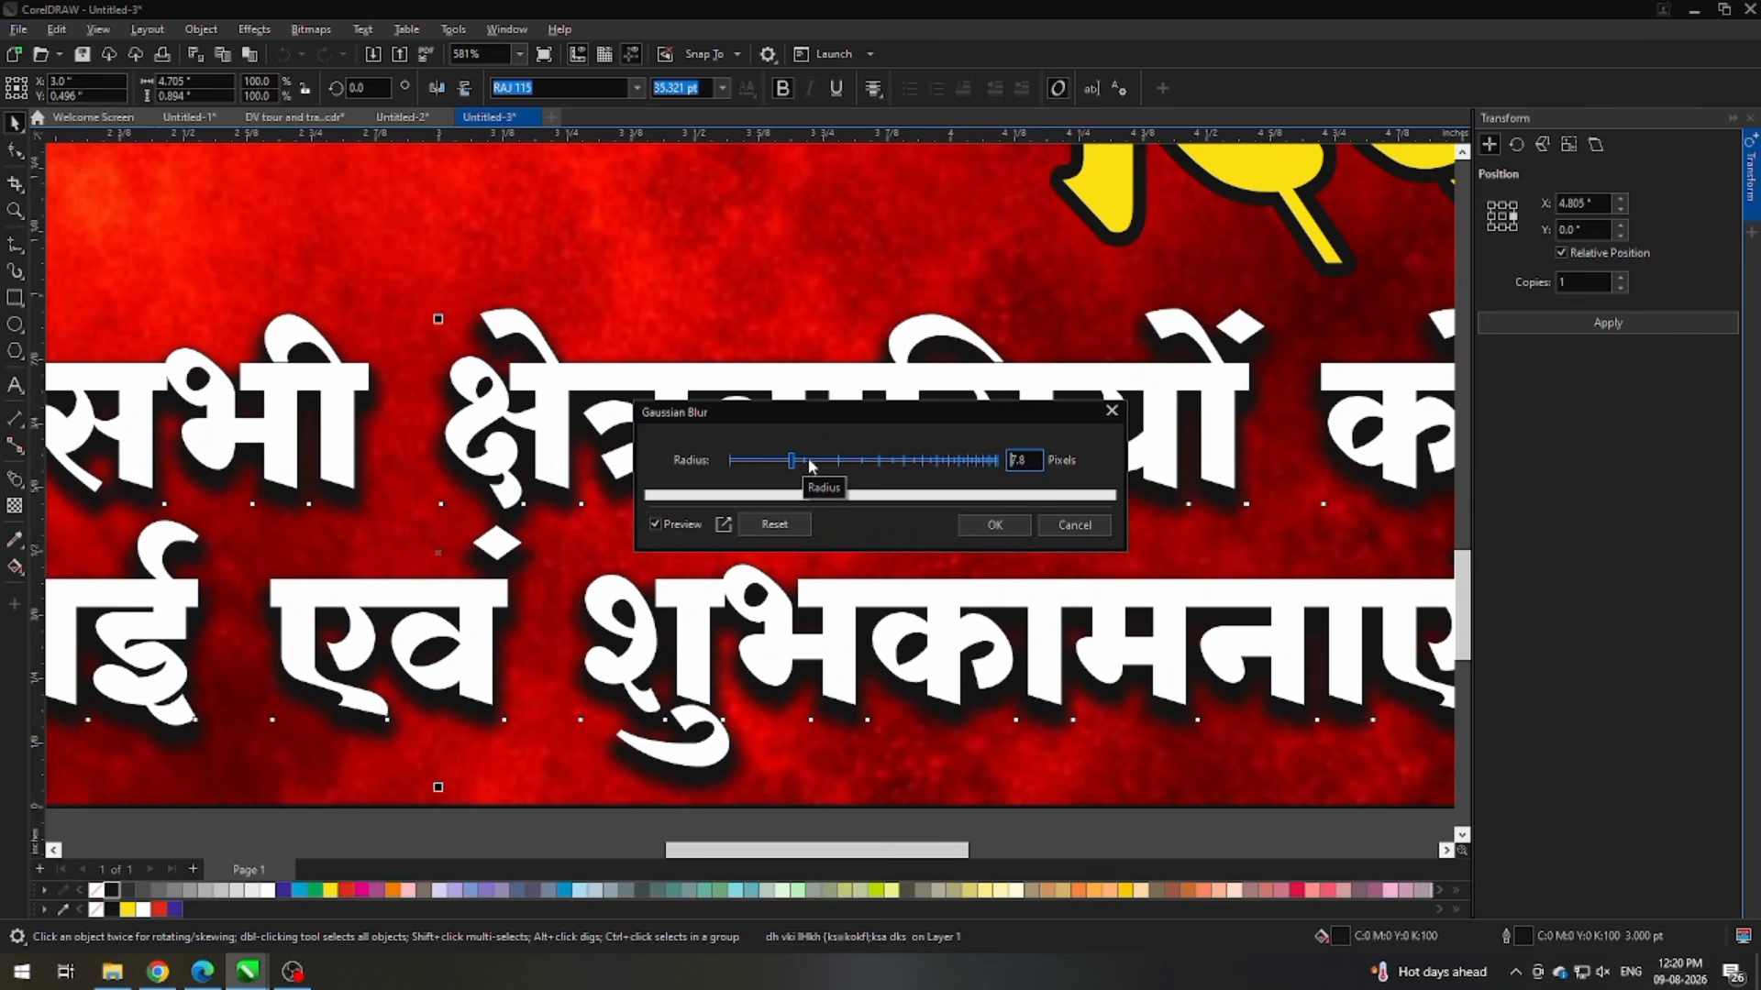
{"action": "left_click", "coordinate": [983, 524]}
{"action": "scroll", "coordinate": [836, 635], "scroll_direction": "down", "scroll_amount": 4}
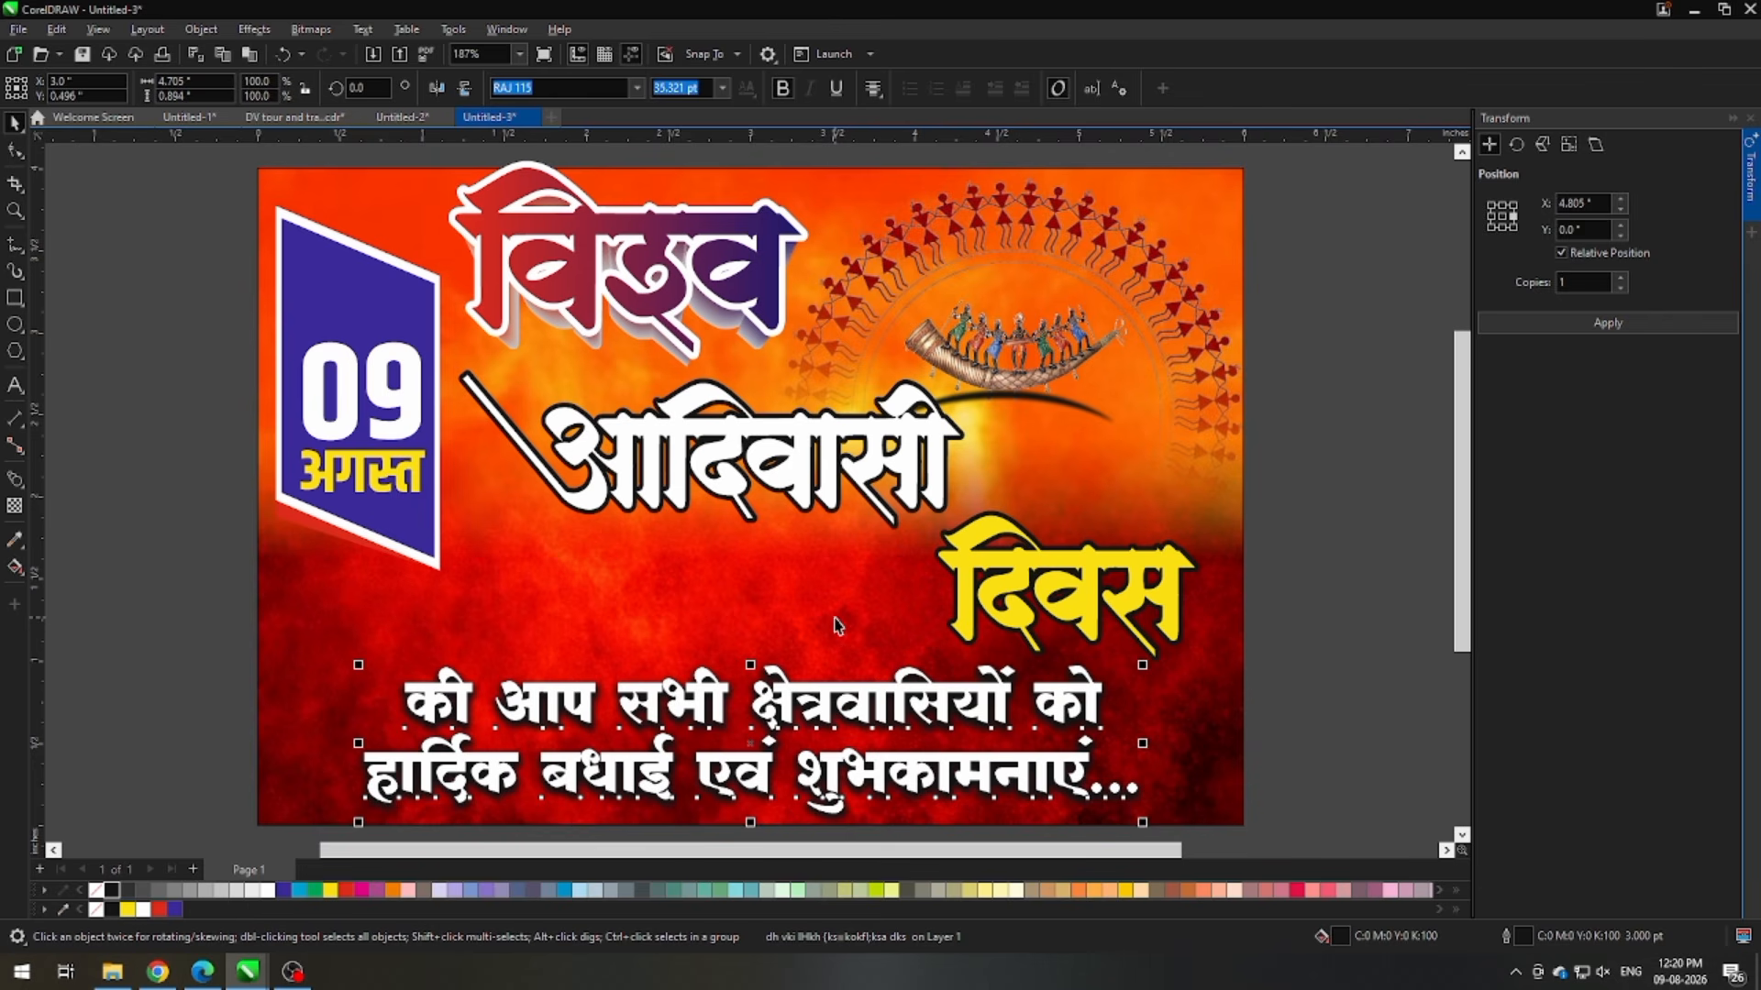
{"action": "left_click", "coordinate": [1300, 541]}
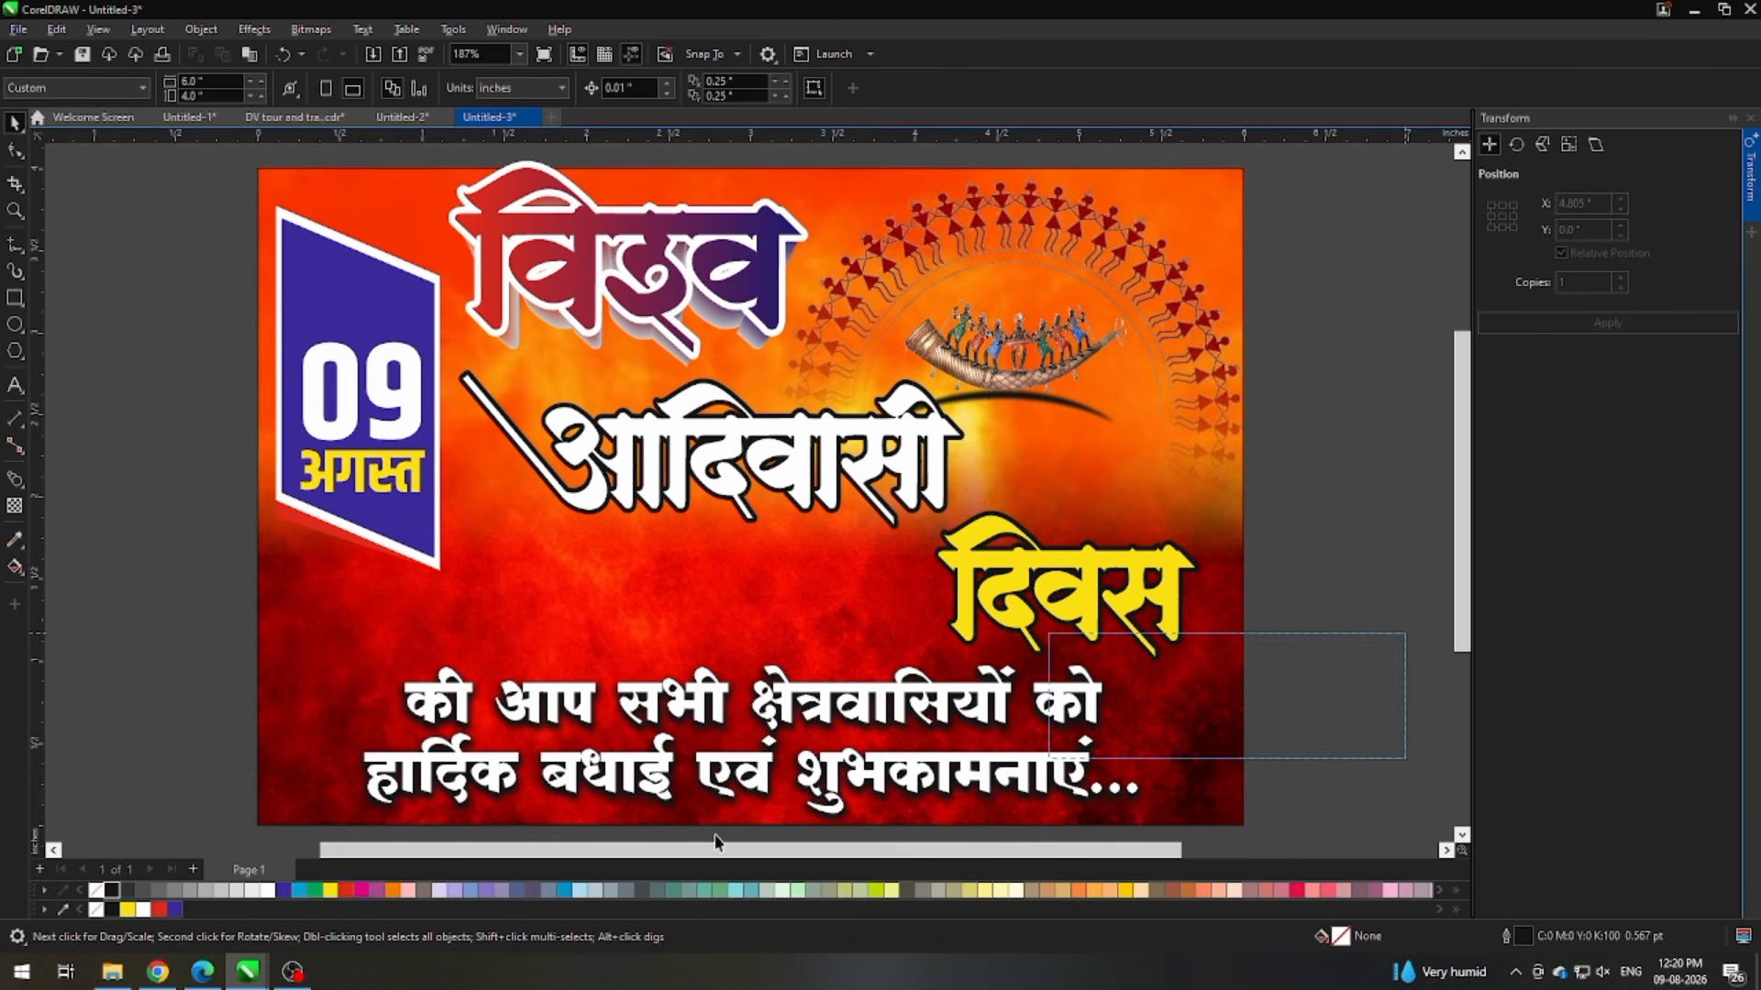
Step: Nudge the white "आदिवासी" about 0.04 inch to the left
{"action": "left_click_drag", "start_coordinate": [716, 842], "coordinate": [353, 775]}
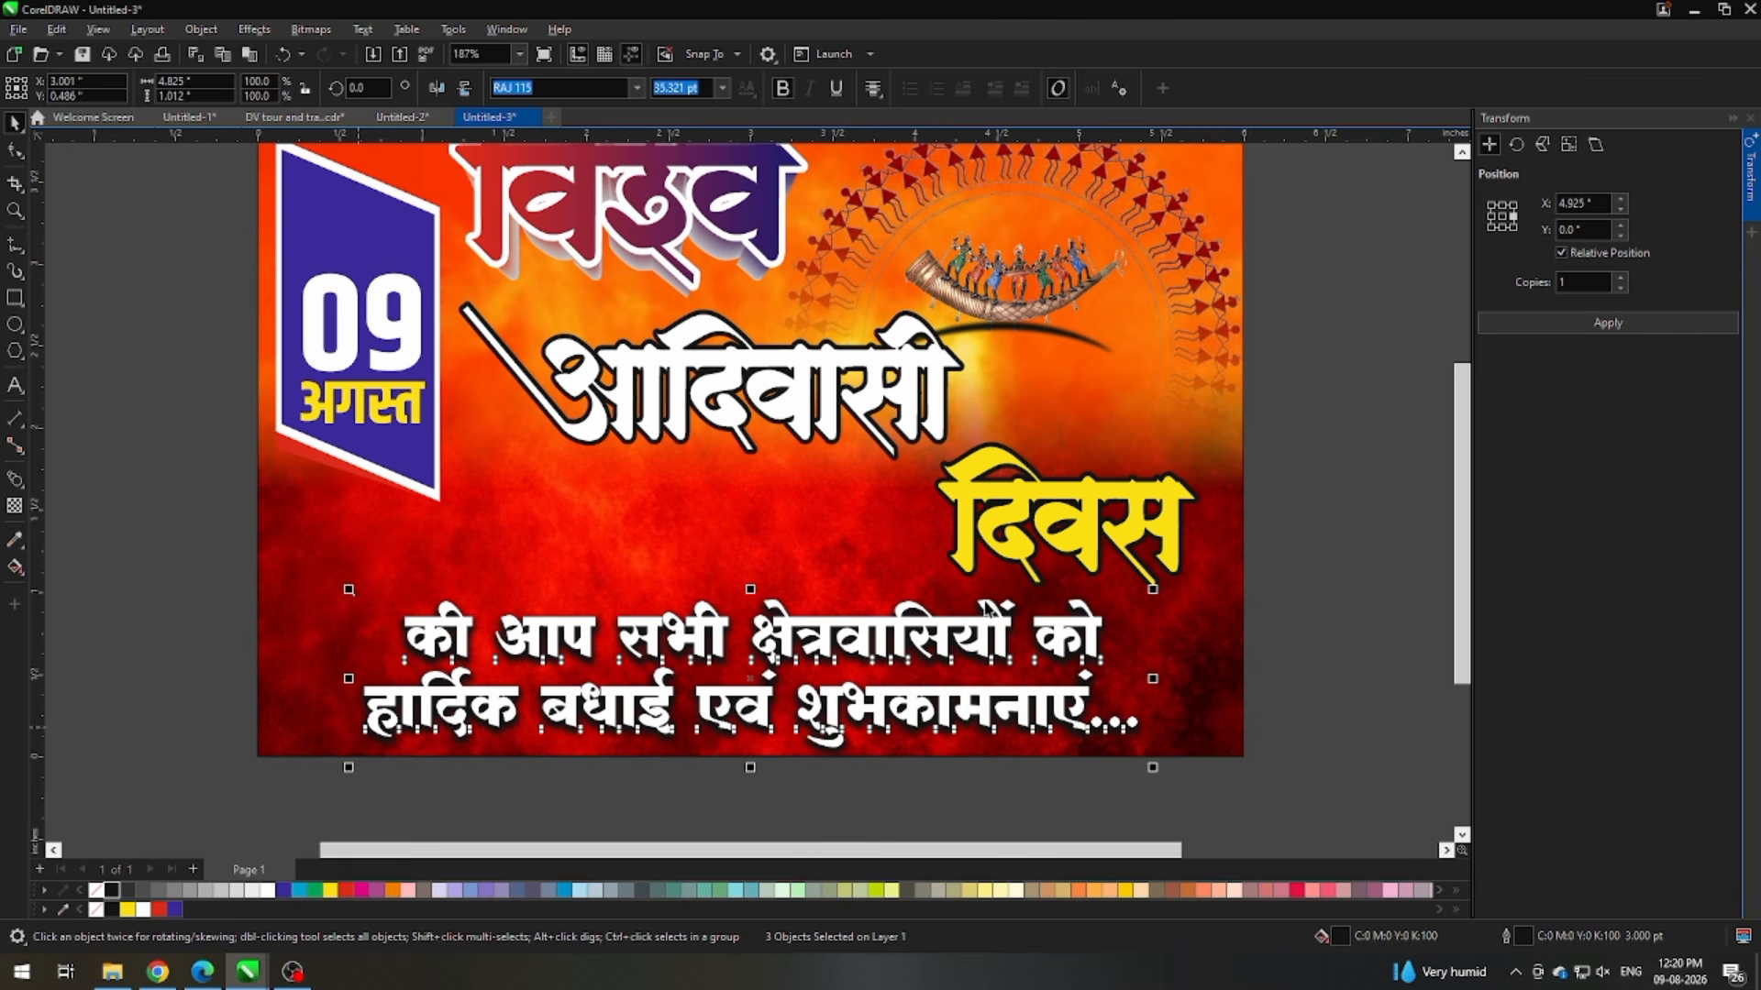
{"action": "left_click", "coordinate": [1070, 498]}
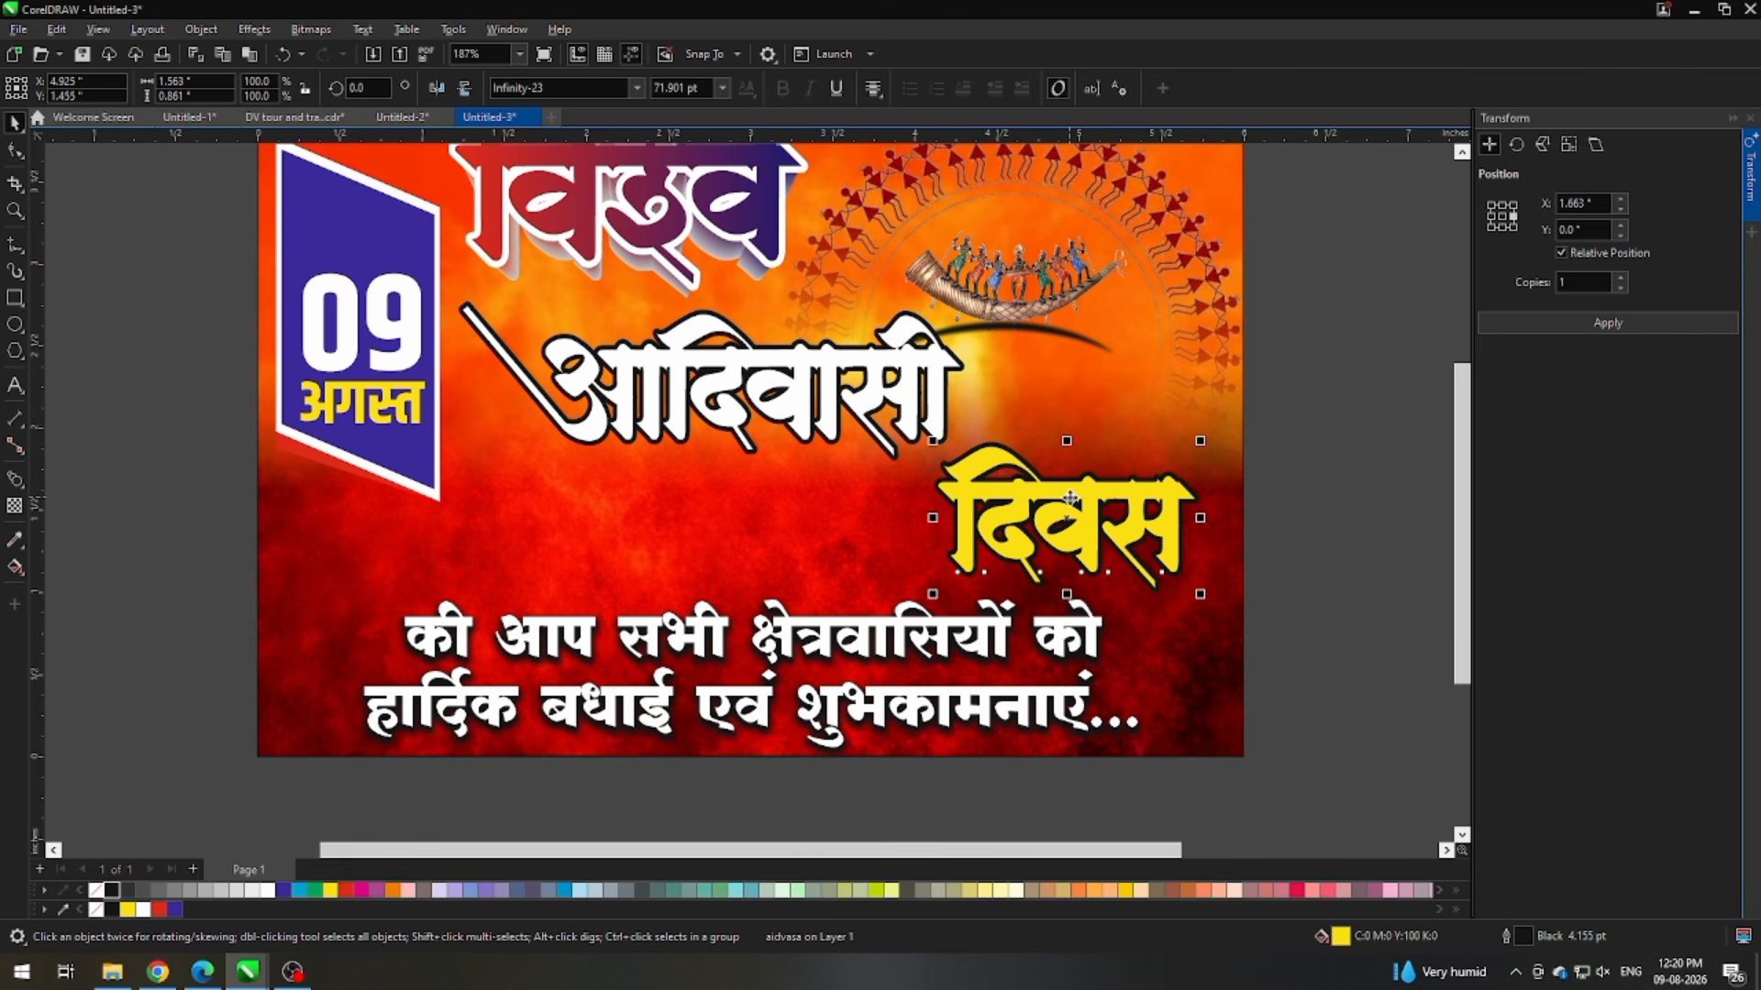
{"action": "left_click", "coordinate": [882, 396]}
{"action": "scroll", "coordinate": [711, 389], "scroll_direction": "up", "scroll_amount": 3}
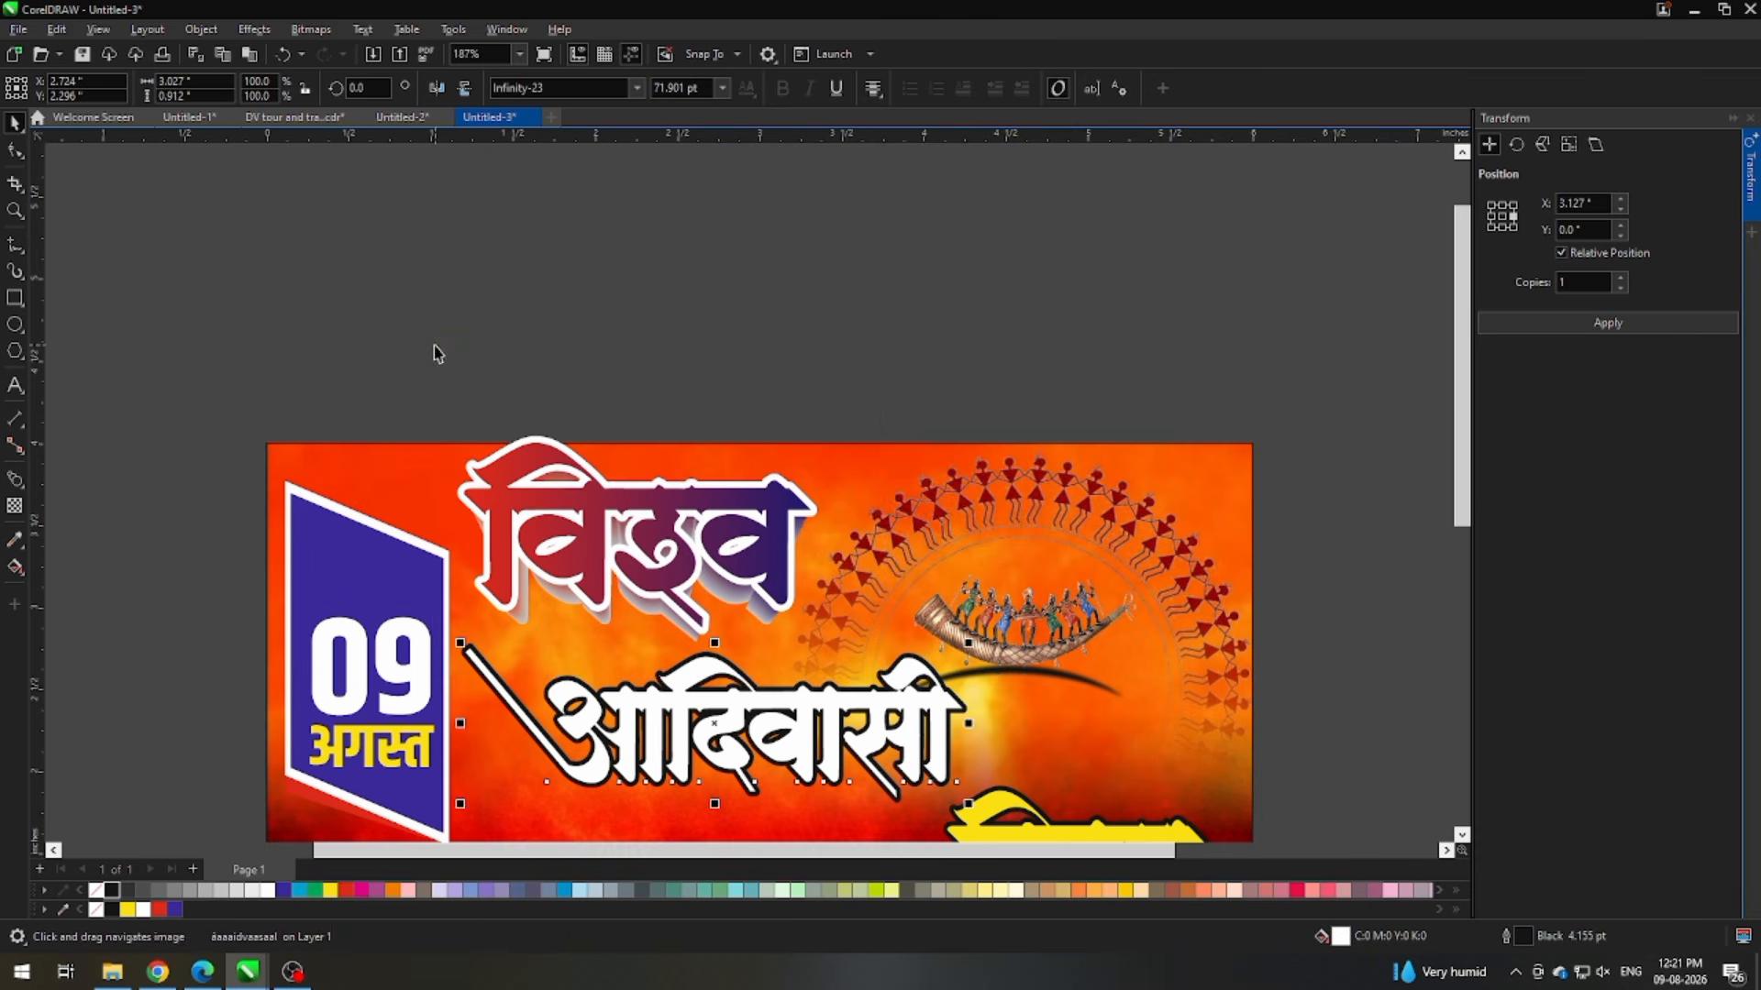
Step: Lower the "विश्व" group to about Y 3.34 inches and shift "आदिवासी" slightly down beneath it
{"action": "left_click_drag", "start_coordinate": [431, 354], "coordinate": [880, 676]}
{"action": "left_click_drag", "start_coordinate": [779, 483], "coordinate": [780, 487]}
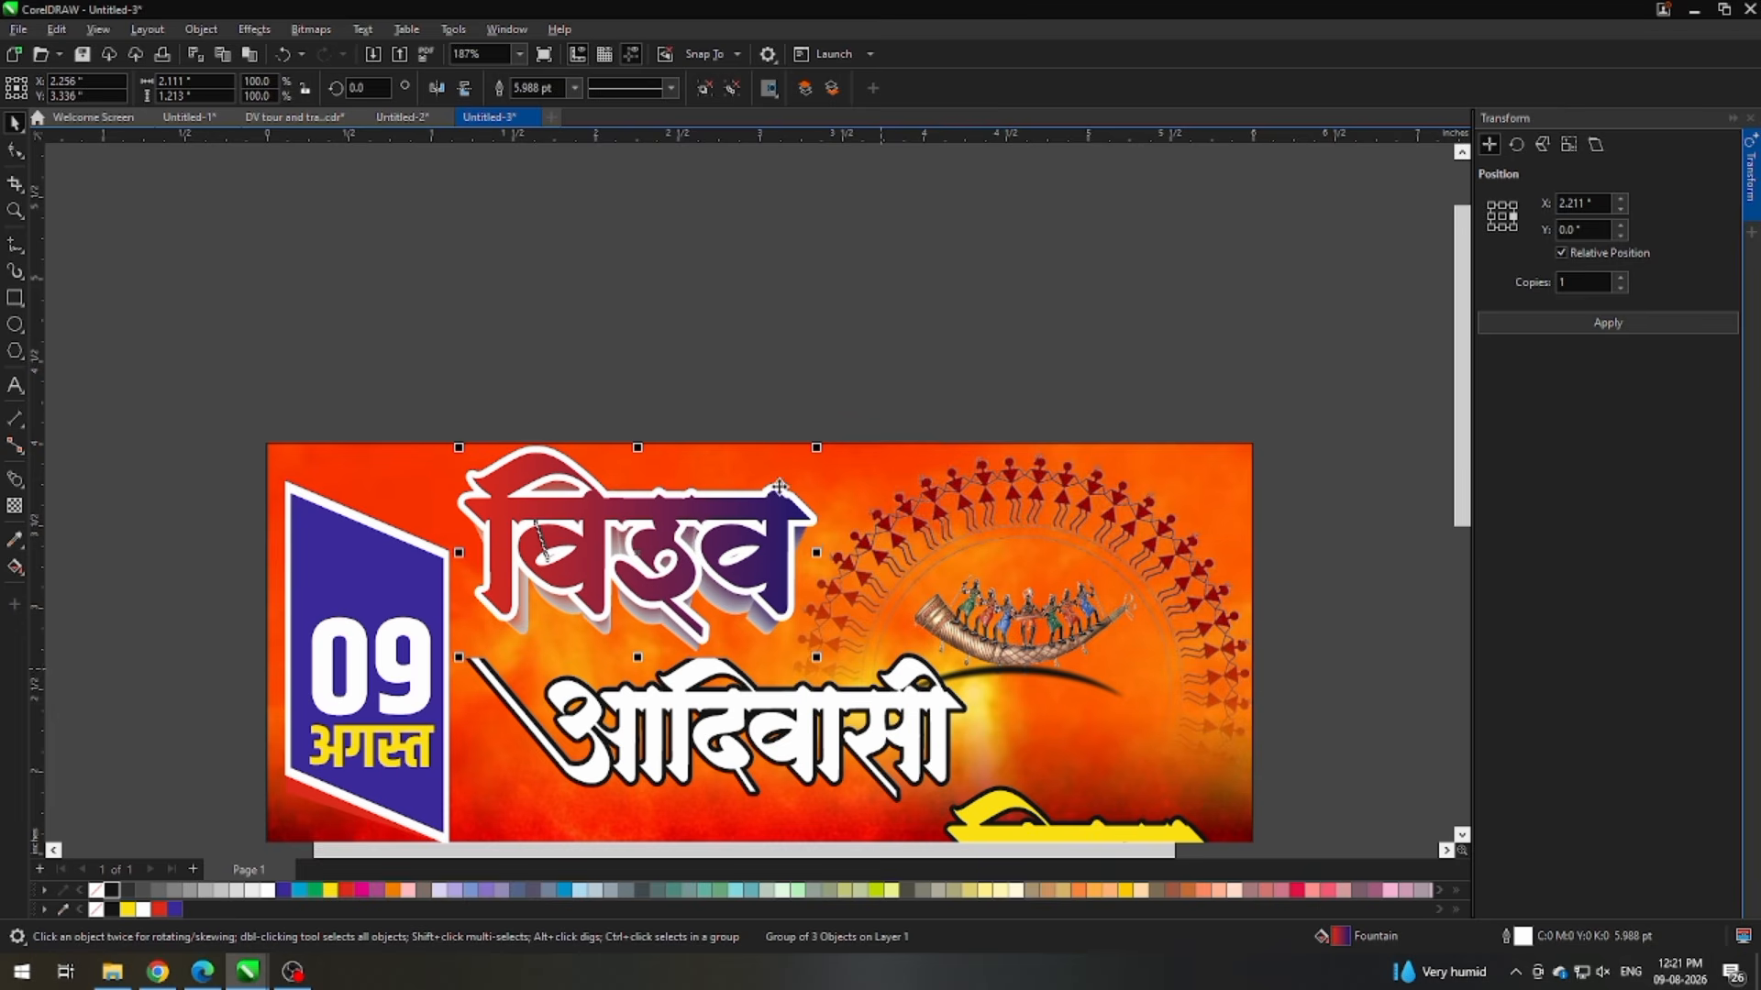
{"action": "scroll", "coordinate": [674, 710], "scroll_direction": "up", "scroll_amount": 3}
{"action": "left_click", "coordinate": [682, 690]}
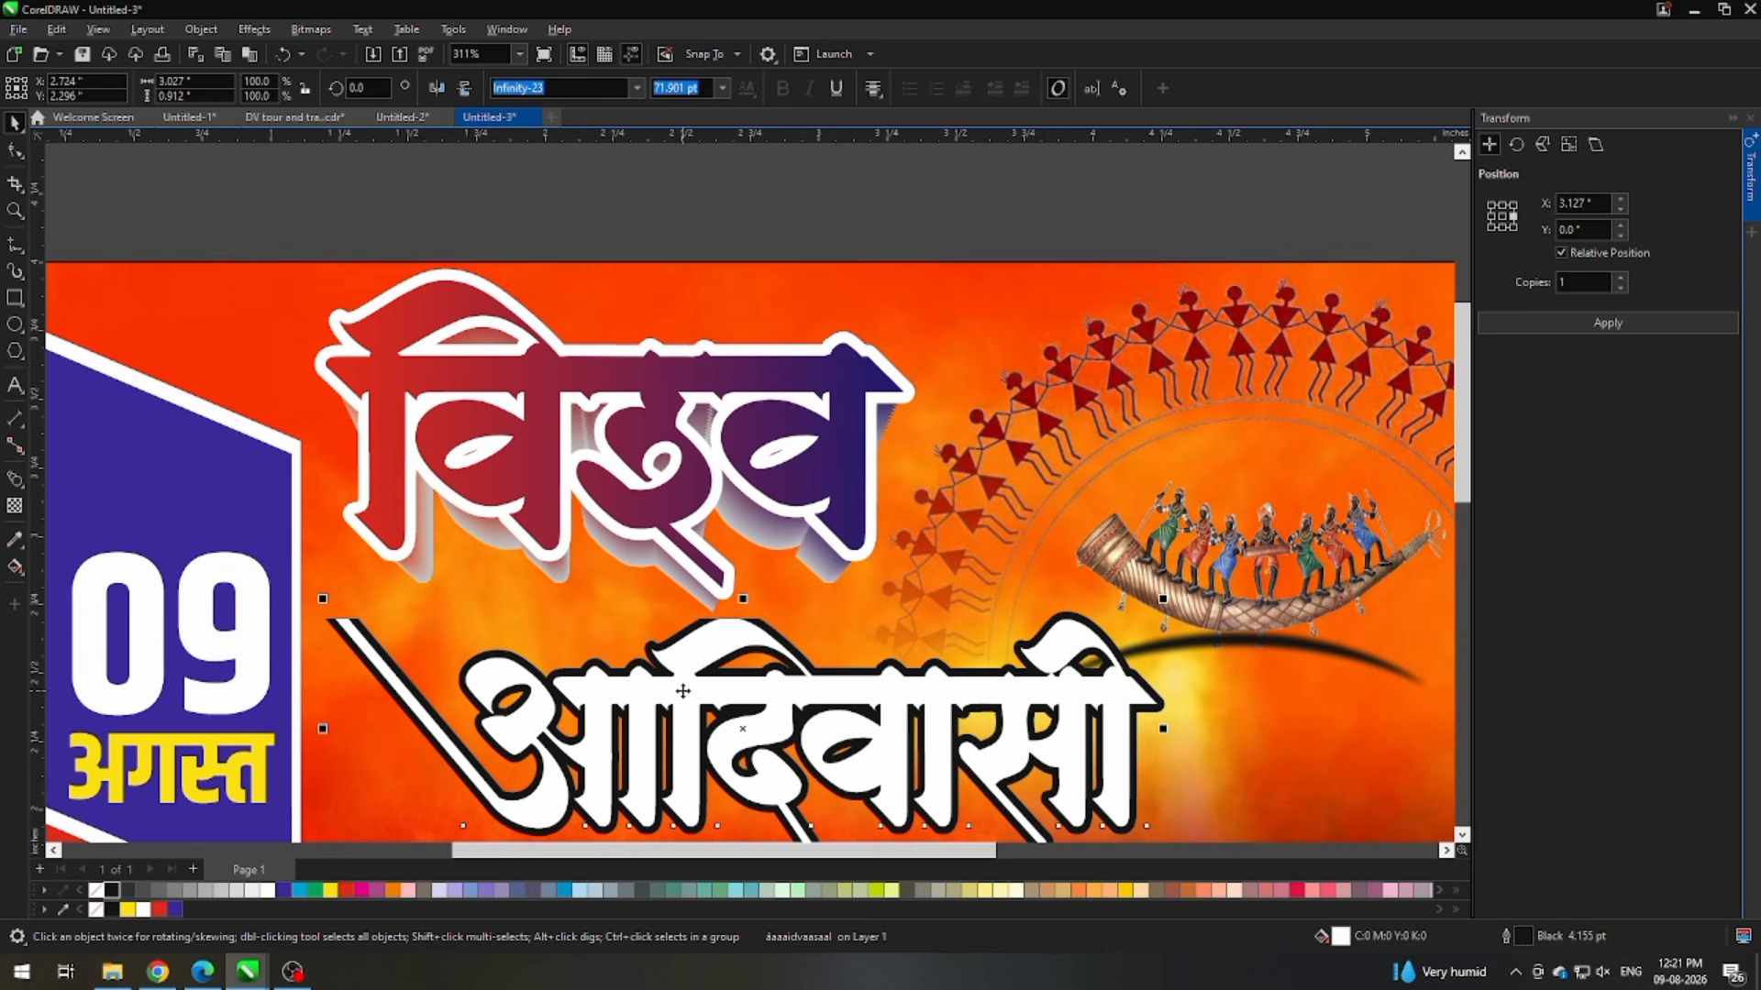
{"action": "left_click_drag", "start_coordinate": [683, 690], "coordinate": [684, 696]}
{"action": "key", "text": "F4"}
{"action": "left_click", "coordinate": [119, 301]}
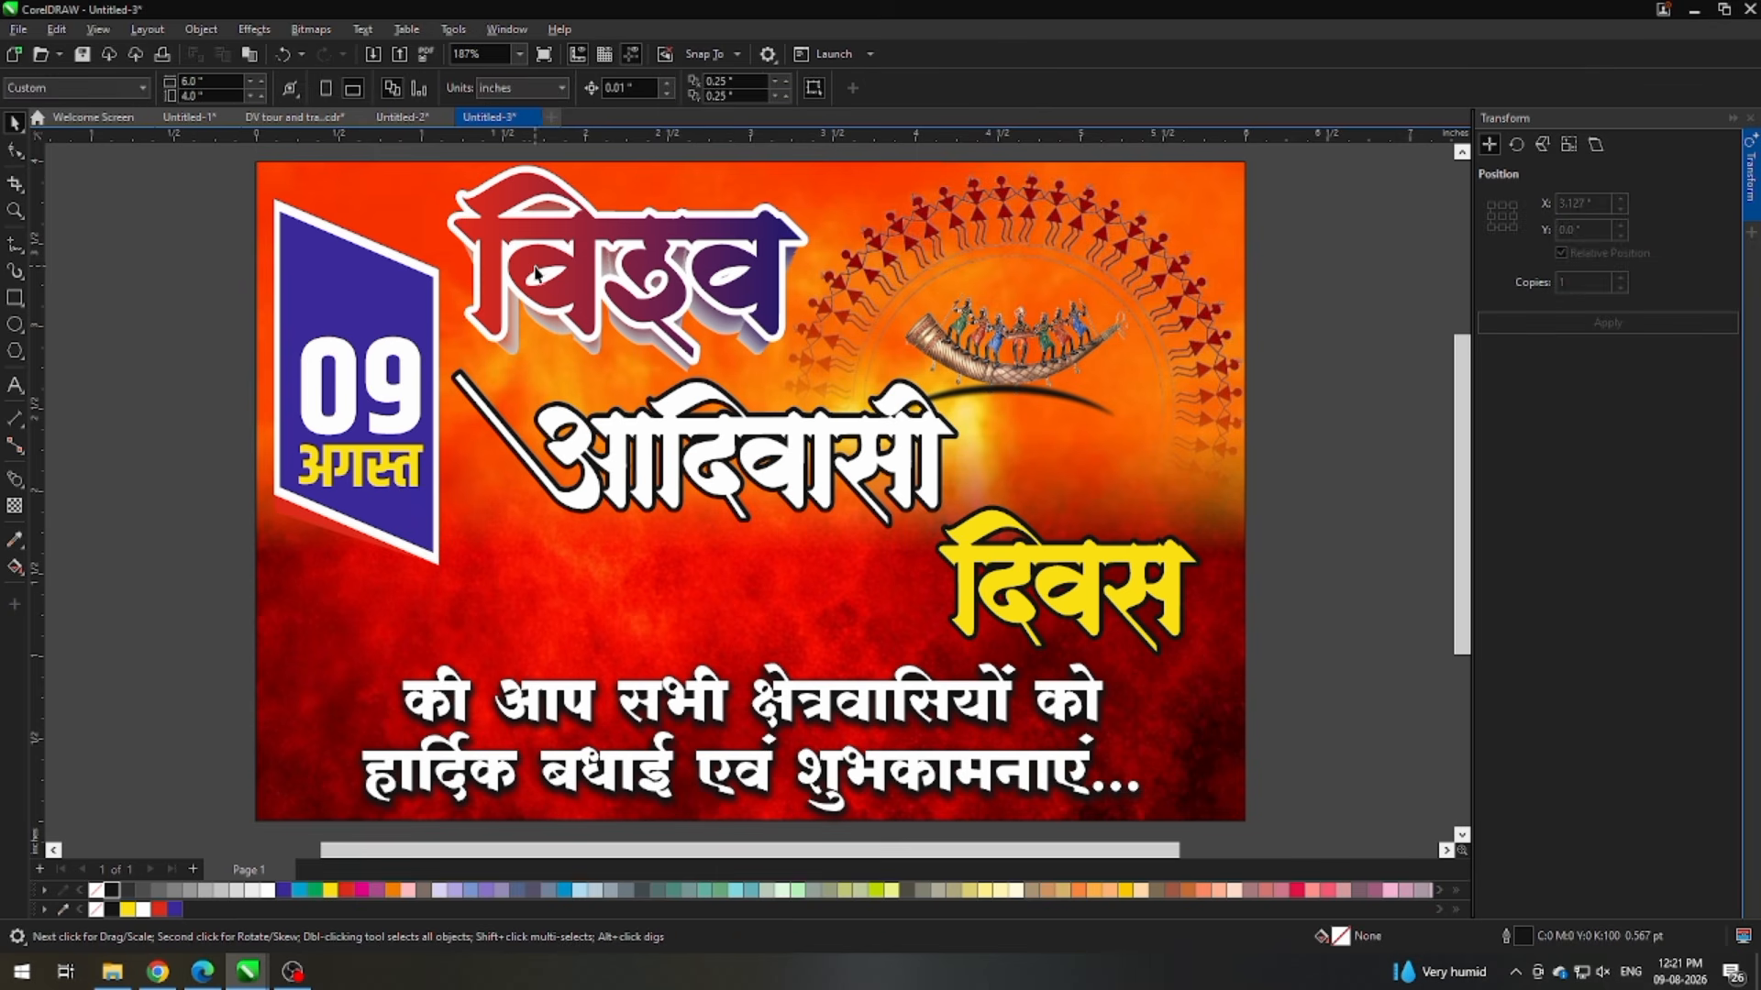
Step: Ungroup the "विश्व" title group into its separate objects
{"action": "left_click", "coordinate": [535, 273]}
{"action": "left_click", "coordinate": [15, 567]}
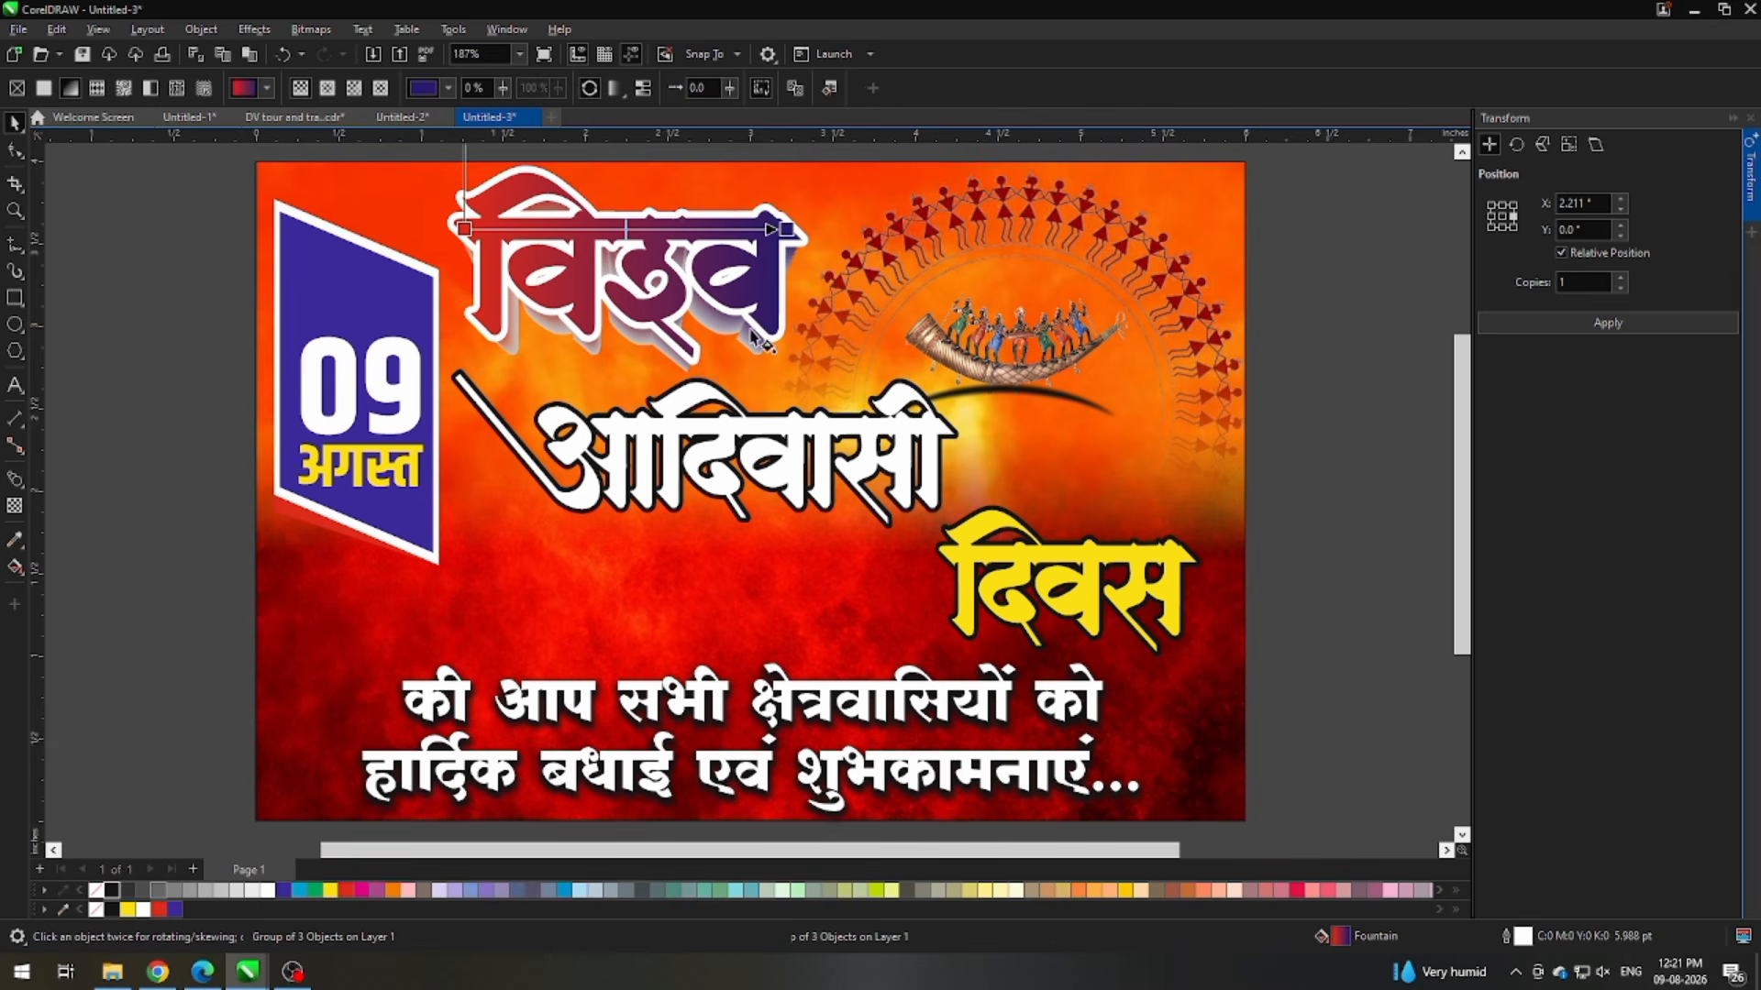
{"action": "key", "text": "space"}
{"action": "right_click", "coordinate": [752, 254]}
{"action": "key", "text": "u"}
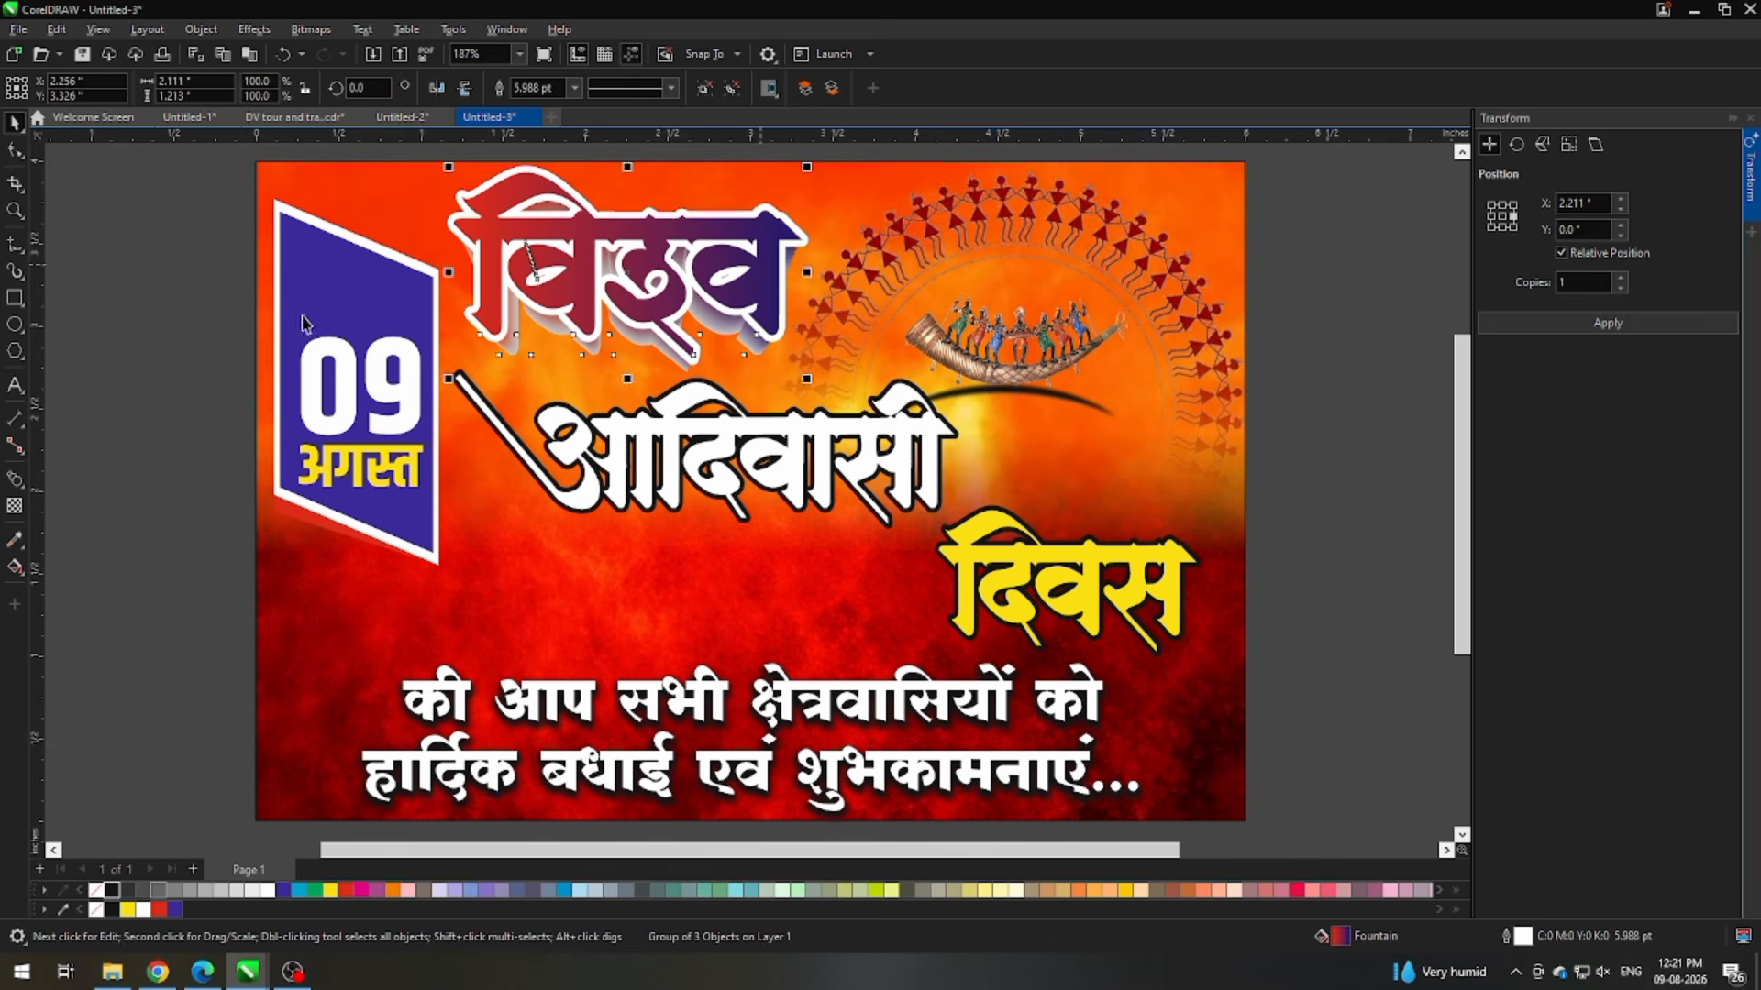
{"action": "left_click", "coordinate": [174, 330]}
Step: Recolour the fountain fill of the front "विश्व" text to run from cyan at its start to dark blue at its end
{"action": "left_click", "coordinate": [668, 305]}
{"action": "key", "text": "g"}
{"action": "left_click_drag", "start_coordinate": [787, 229], "coordinate": [764, 285]}
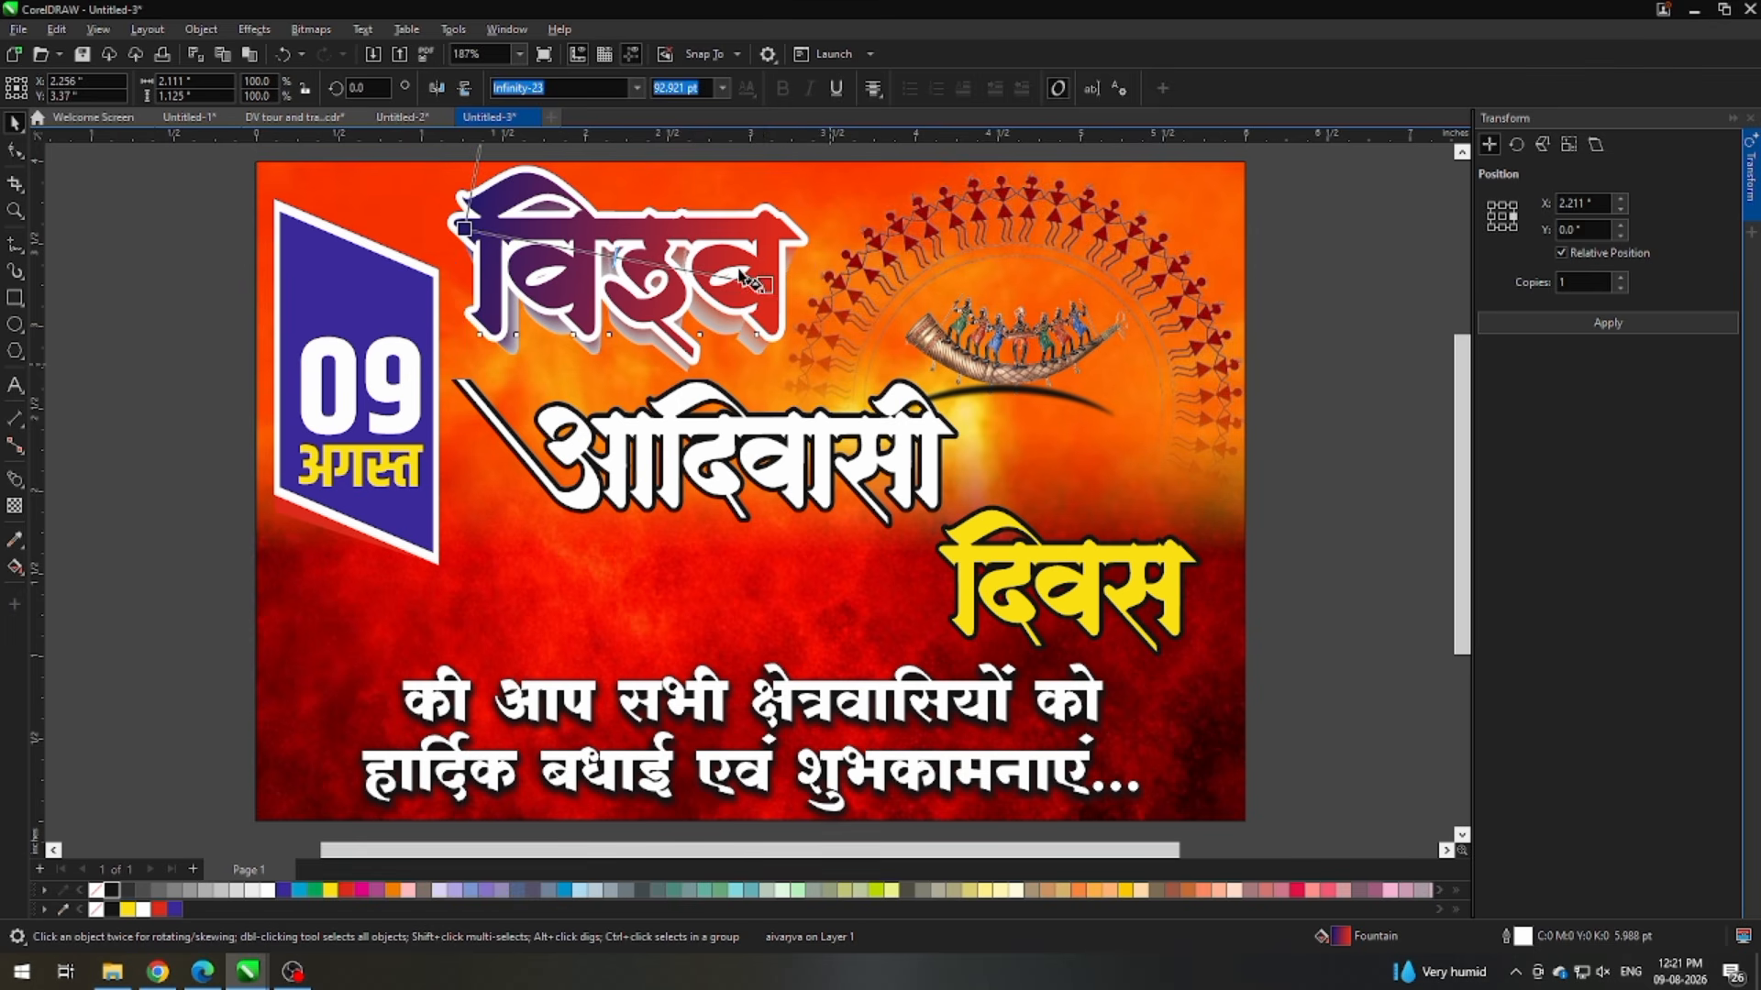
{"action": "left_click", "coordinate": [299, 890]}
{"action": "key", "text": "space"}
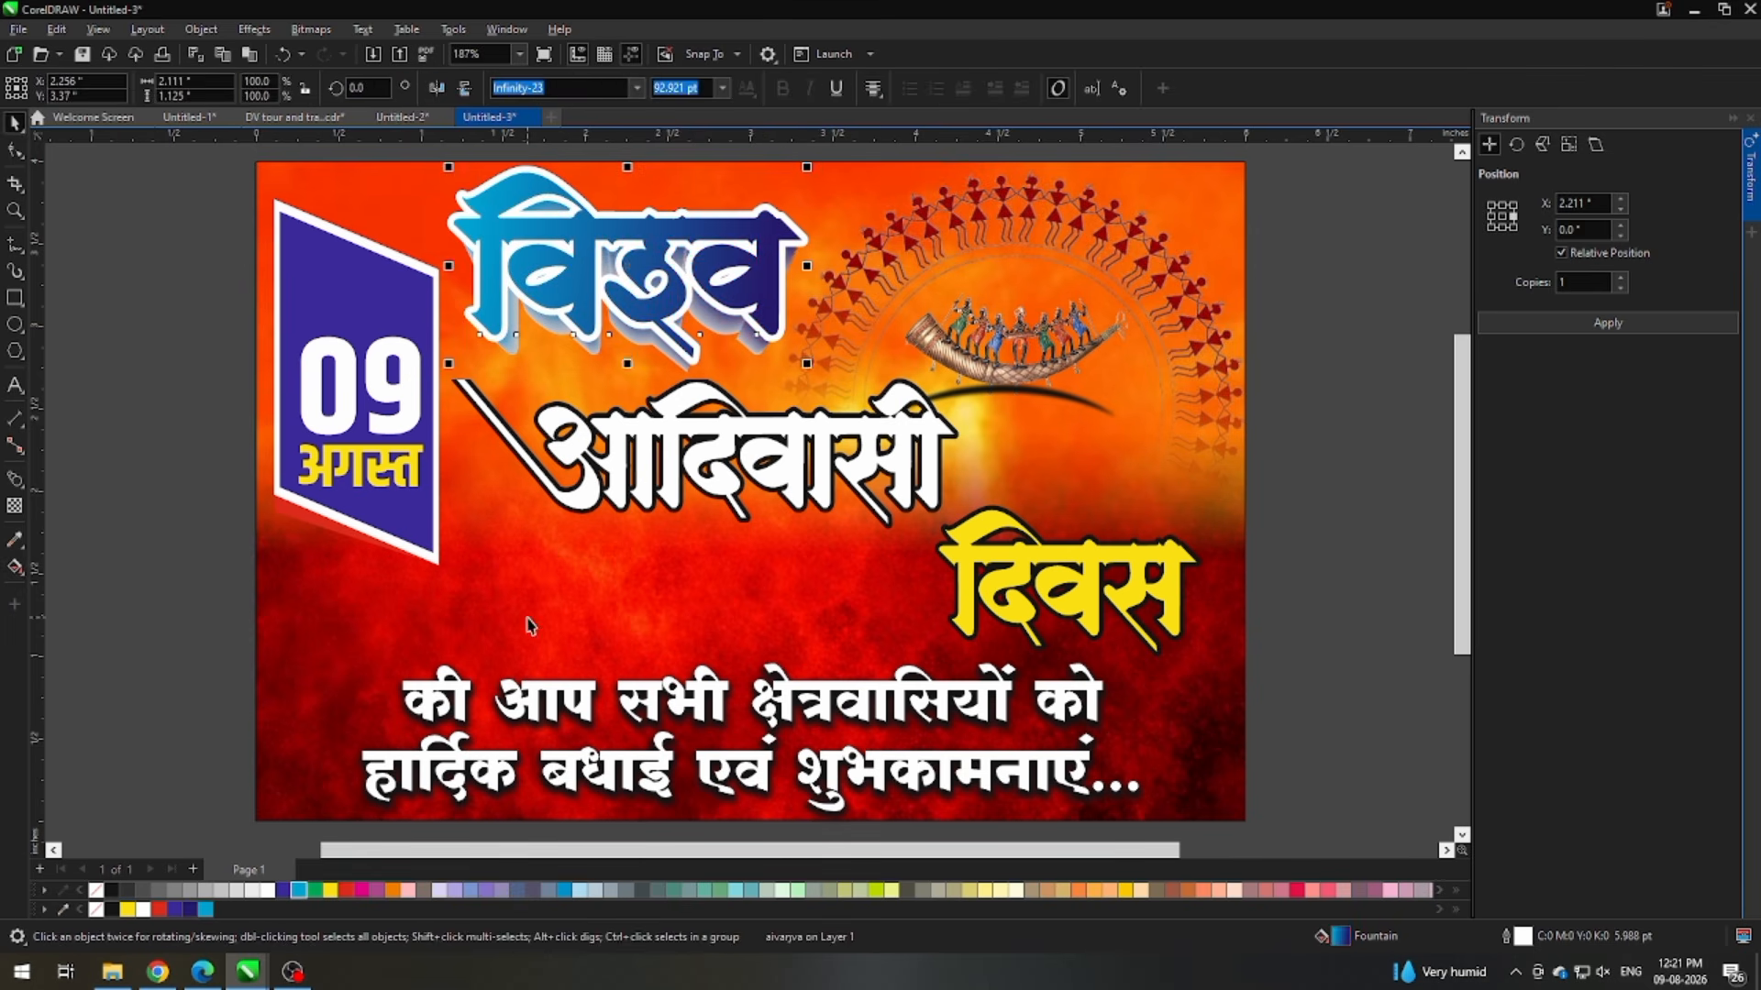
Step: Apply a vertical linear fountain fill to "आदिवासी", running from dark blue at the top of the letters to cyan at their base
{"action": "scroll", "coordinate": [832, 520], "scroll_direction": "down", "scroll_amount": 1}
{"action": "left_click", "coordinate": [704, 450]}
{"action": "key", "text": "g"}
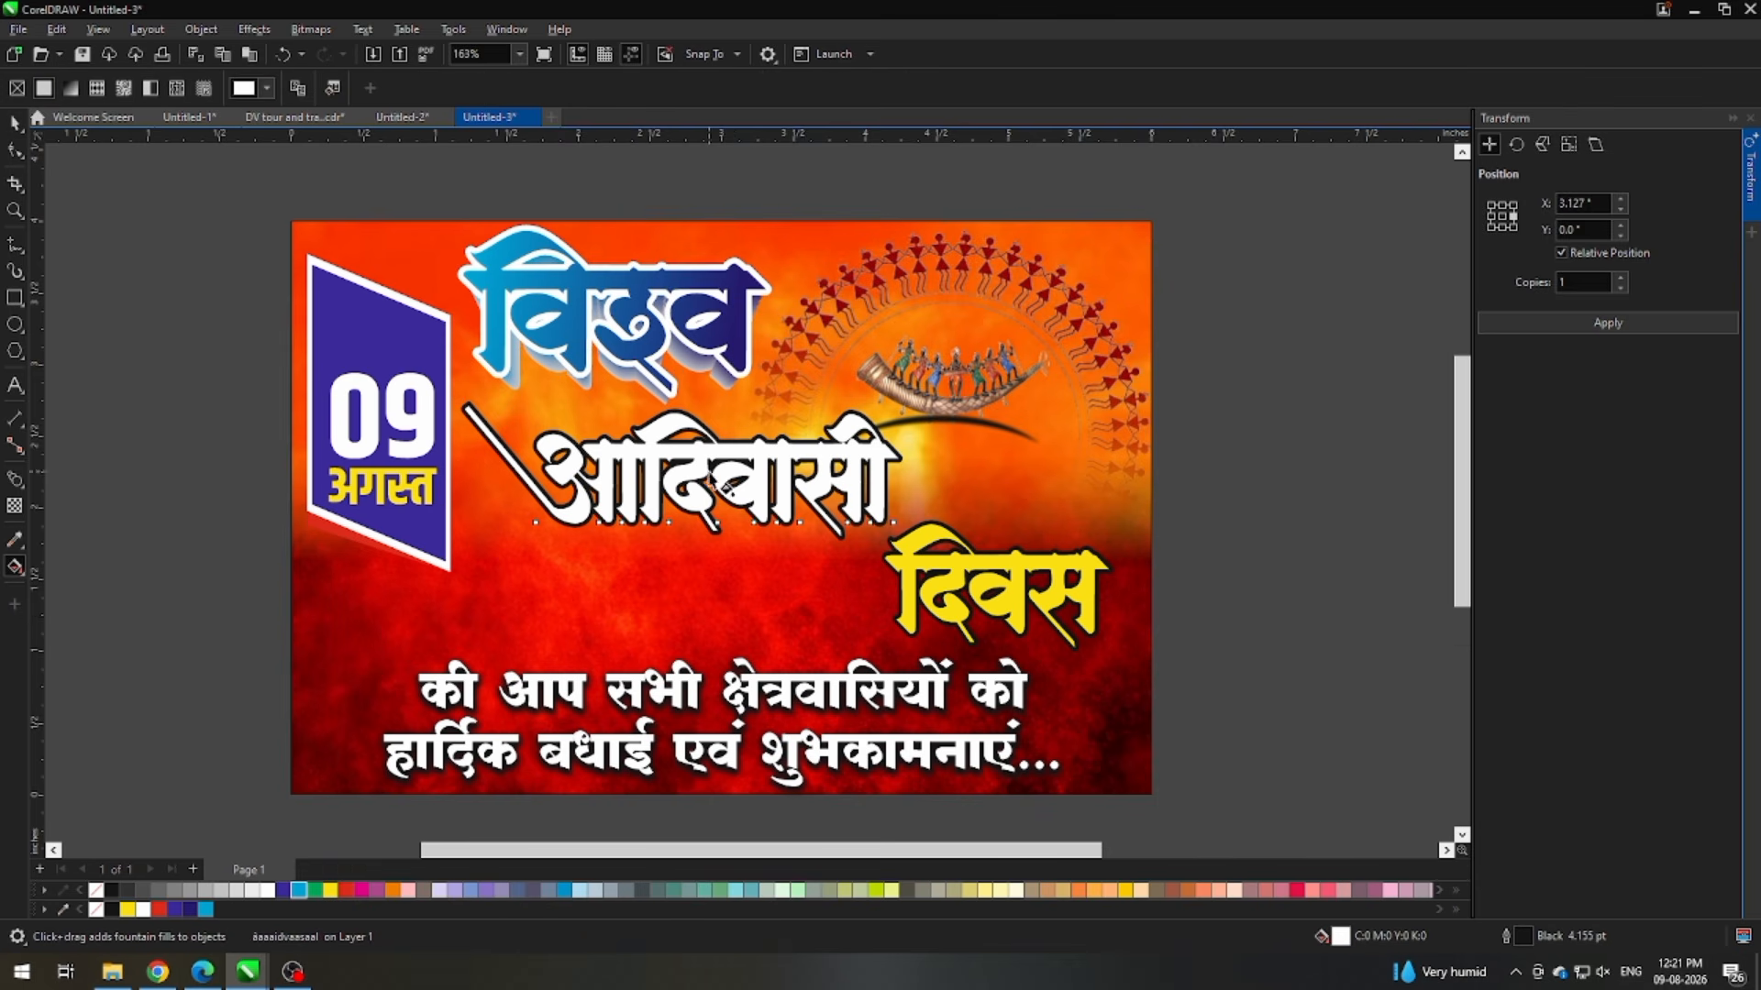
{"action": "scroll", "coordinate": [706, 459], "scroll_direction": "up", "scroll_amount": 1}
{"action": "left_click", "coordinate": [299, 889]}
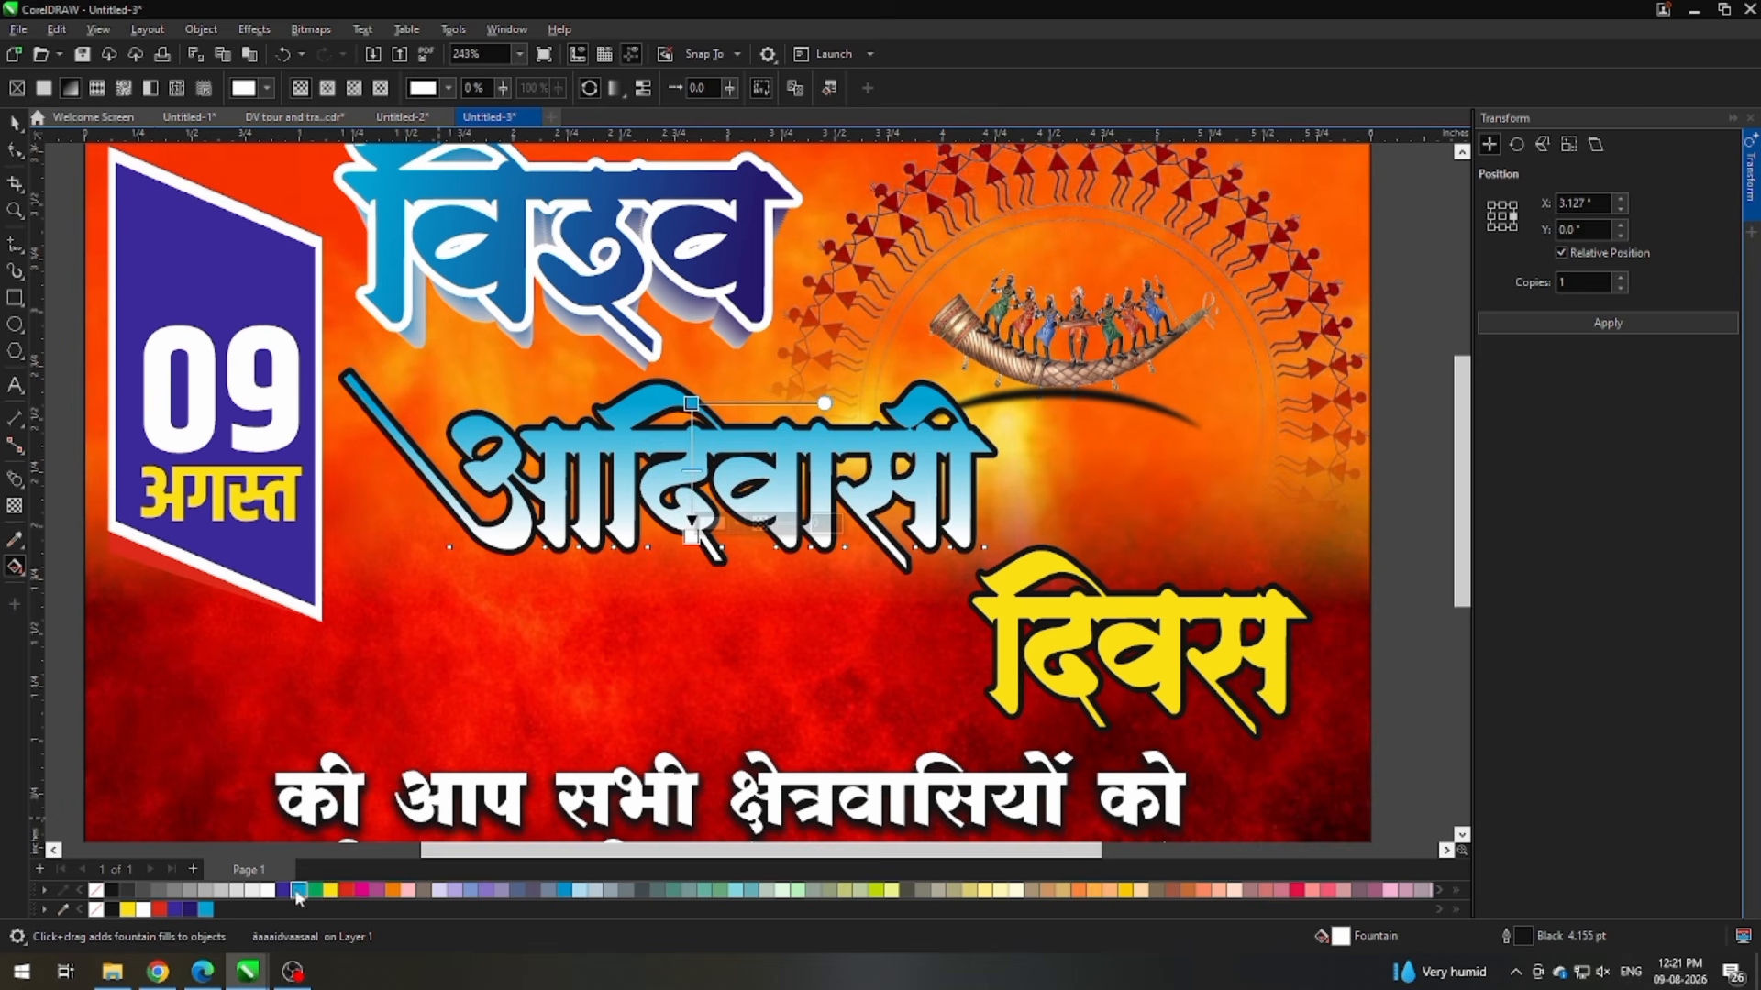
{"action": "left_click", "coordinate": [692, 534]}
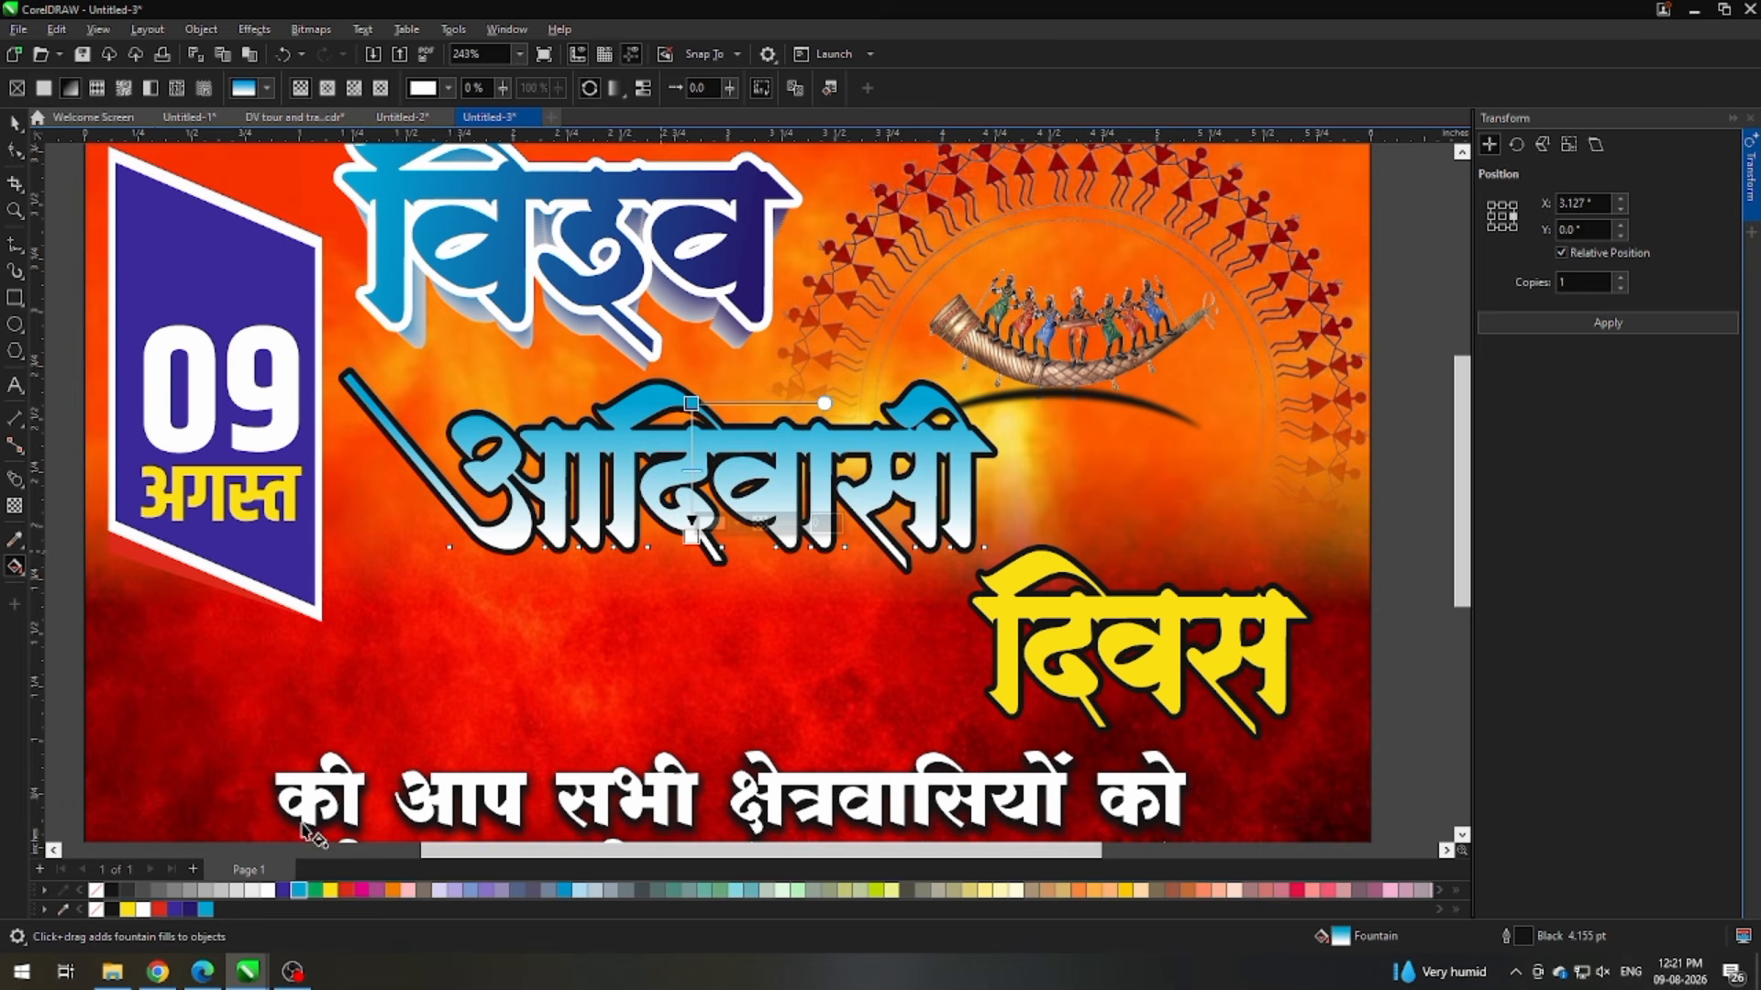
{"action": "left_click", "coordinate": [283, 891]}
{"action": "key", "text": "space"}
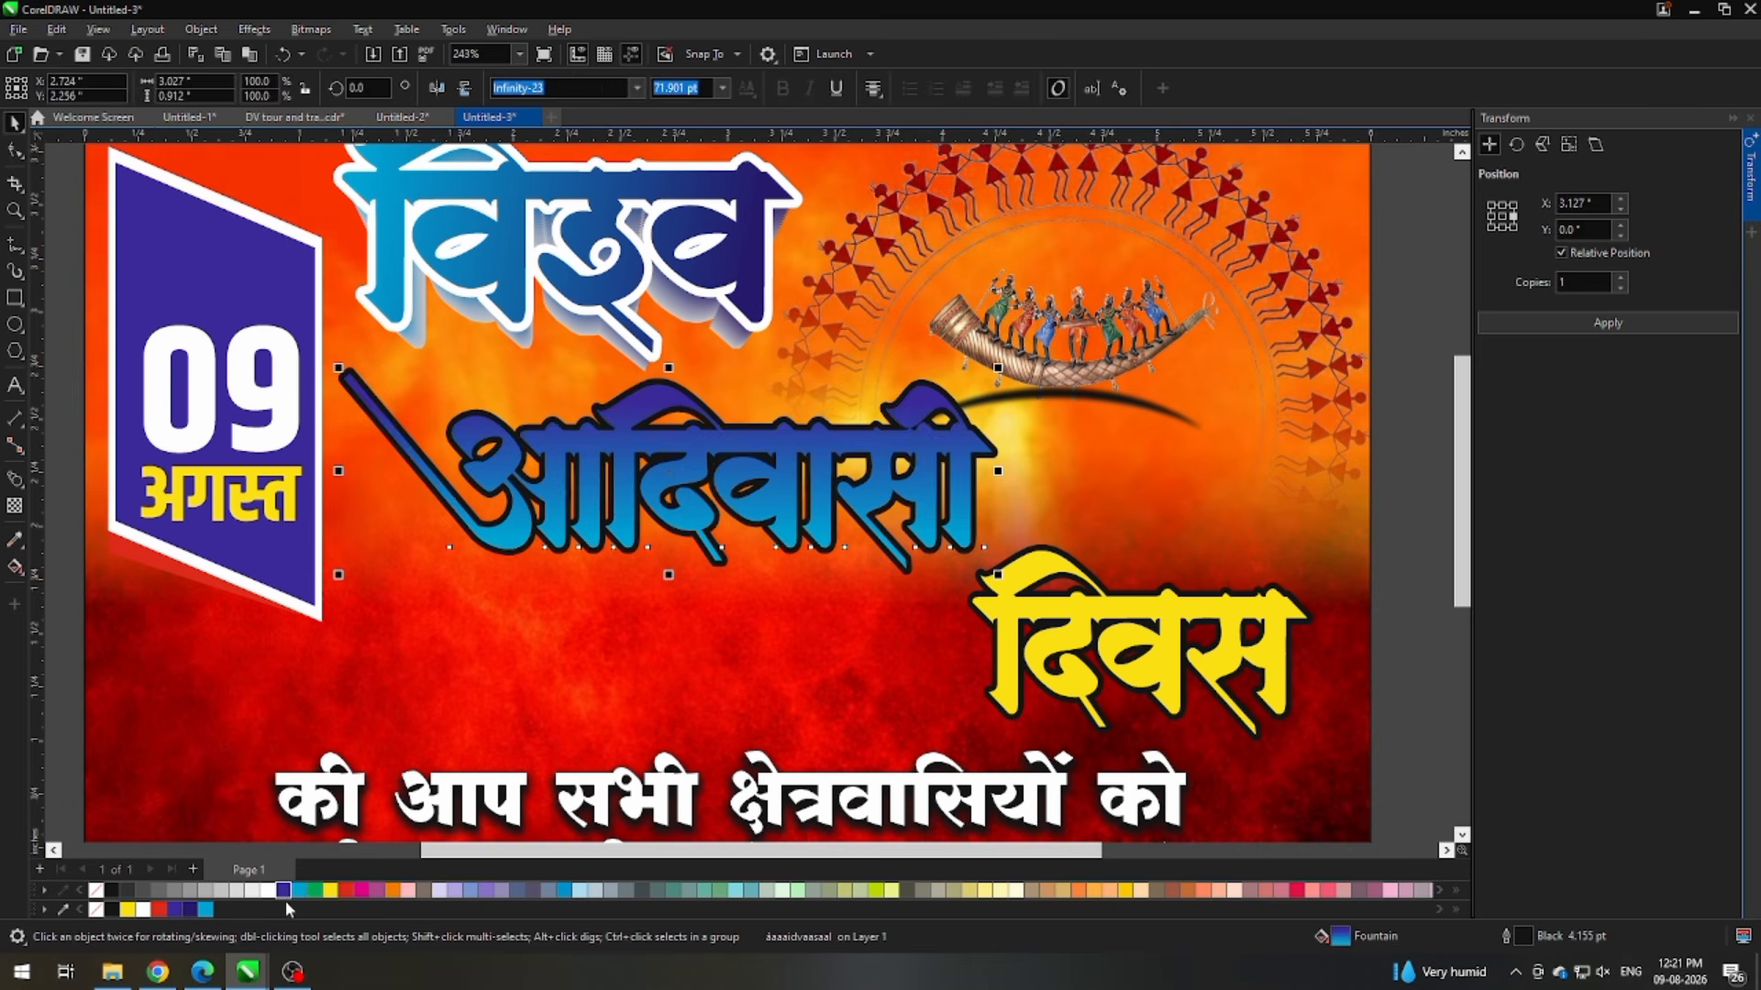
Step: Change the outline of "आदिवासी" to white
{"action": "right_click", "coordinate": [273, 890]}
{"action": "scroll", "coordinate": [969, 660], "scroll_direction": "down", "scroll_amount": 1}
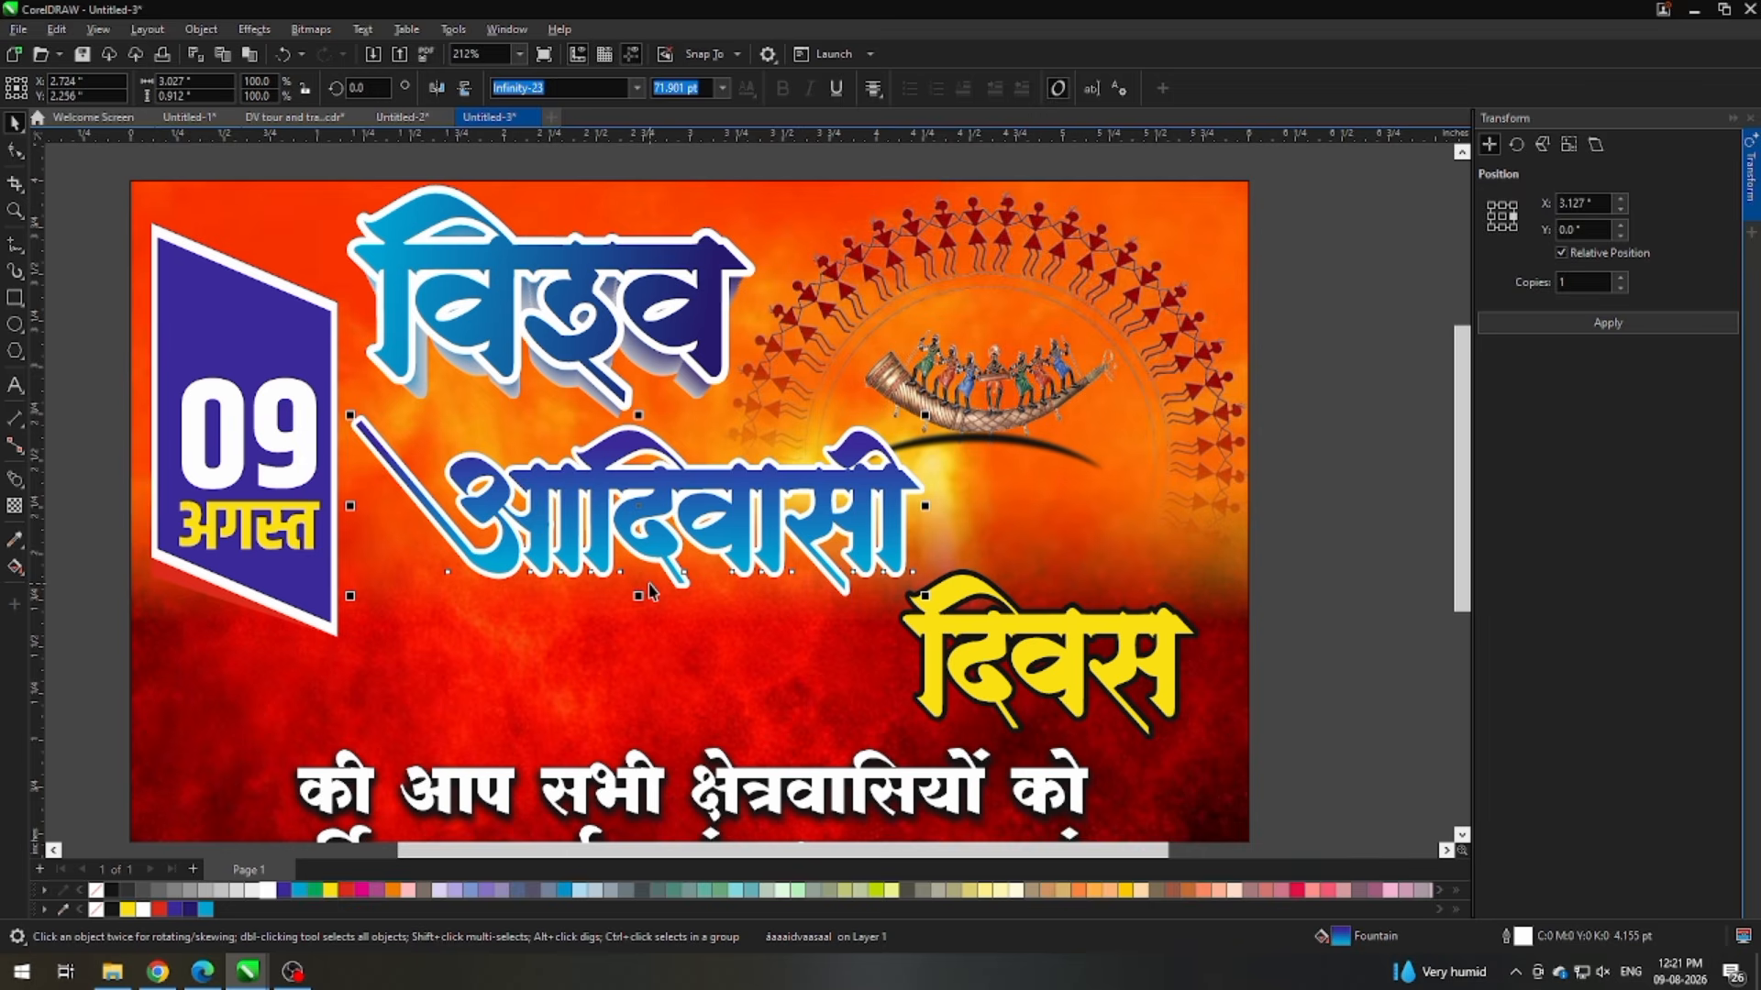
{"action": "scroll", "coordinate": [650, 592], "scroll_direction": "down", "scroll_amount": 1}
{"action": "left_click", "coordinate": [1265, 605]}
Step: Fill "दिवस" with solid cyan and make its outline white
{"action": "left_click", "coordinate": [957, 559]}
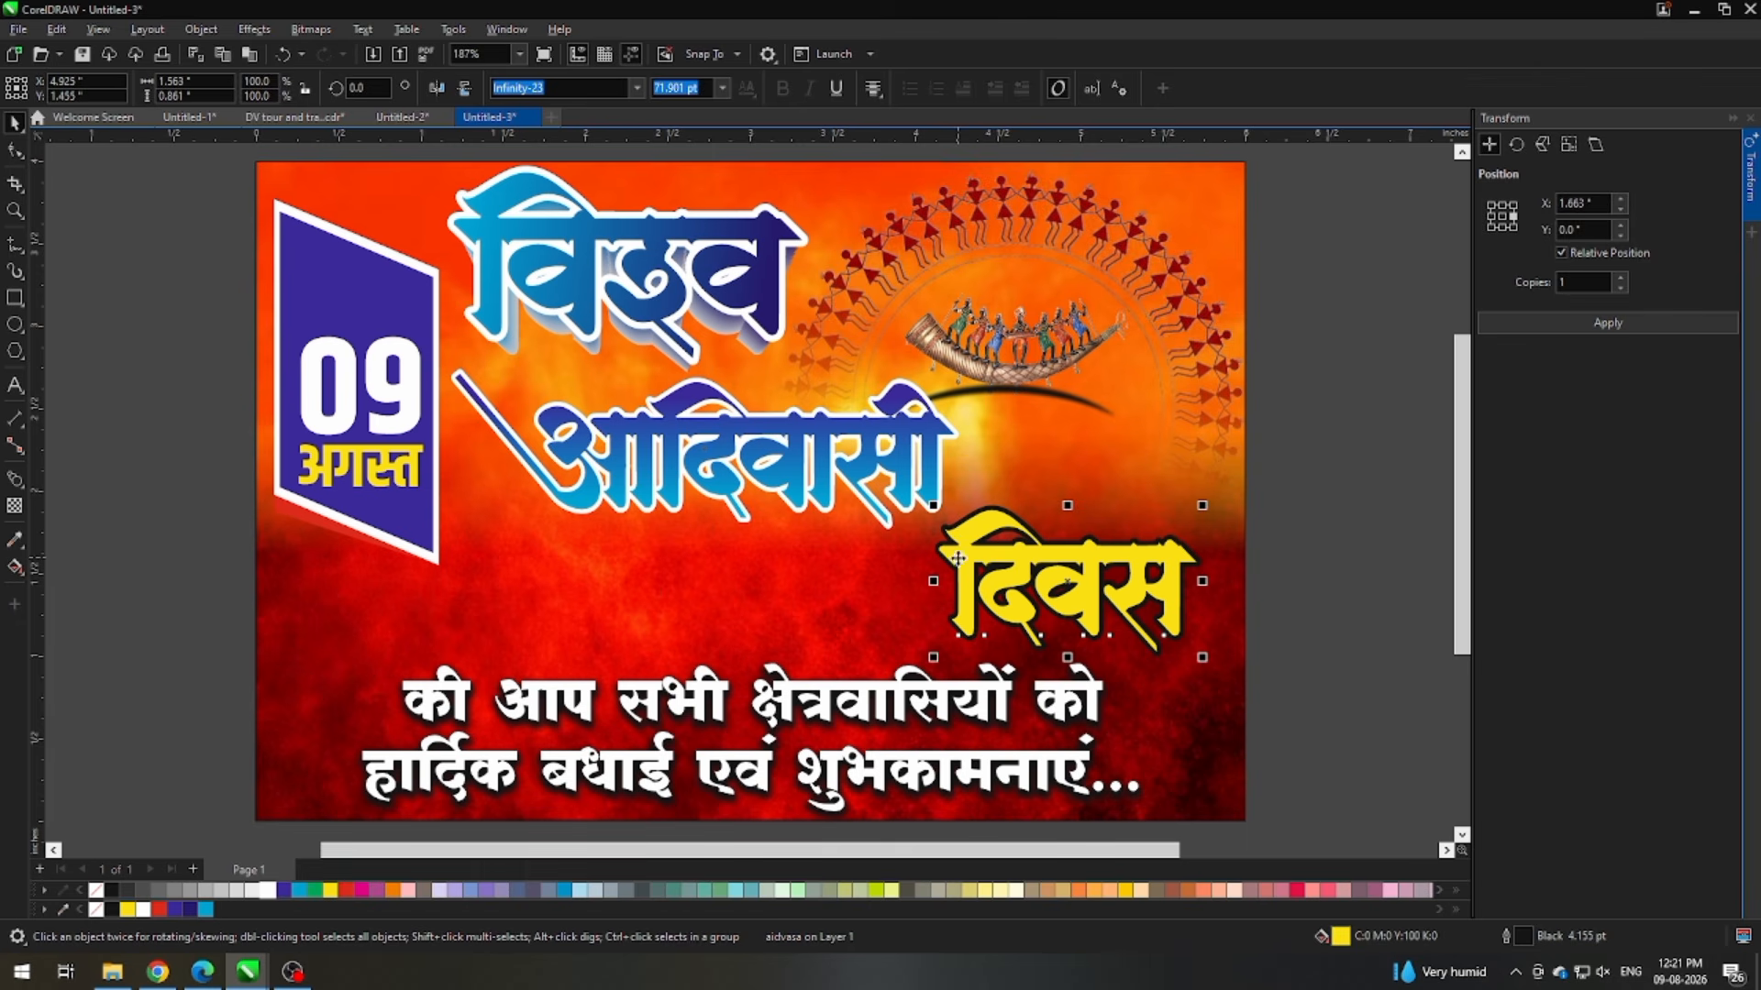
{"action": "left_click", "coordinate": [298, 890]}
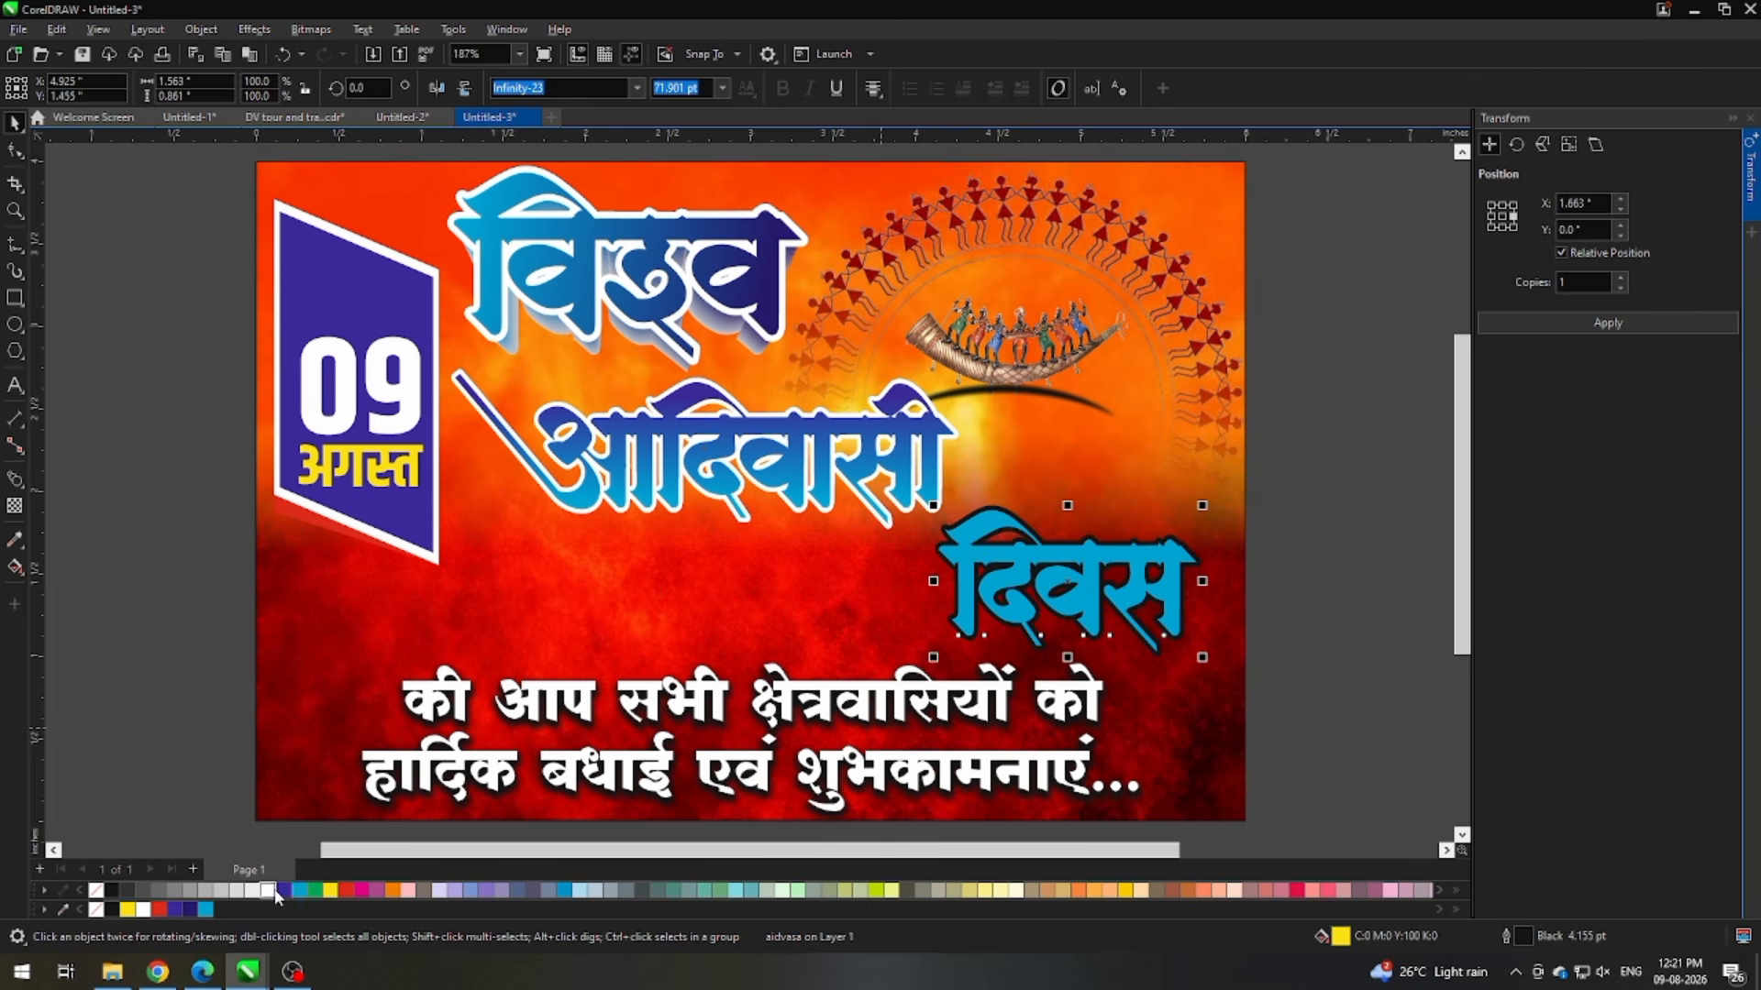
{"action": "right_click", "coordinate": [270, 889]}
{"action": "left_click", "coordinate": [1322, 694]}
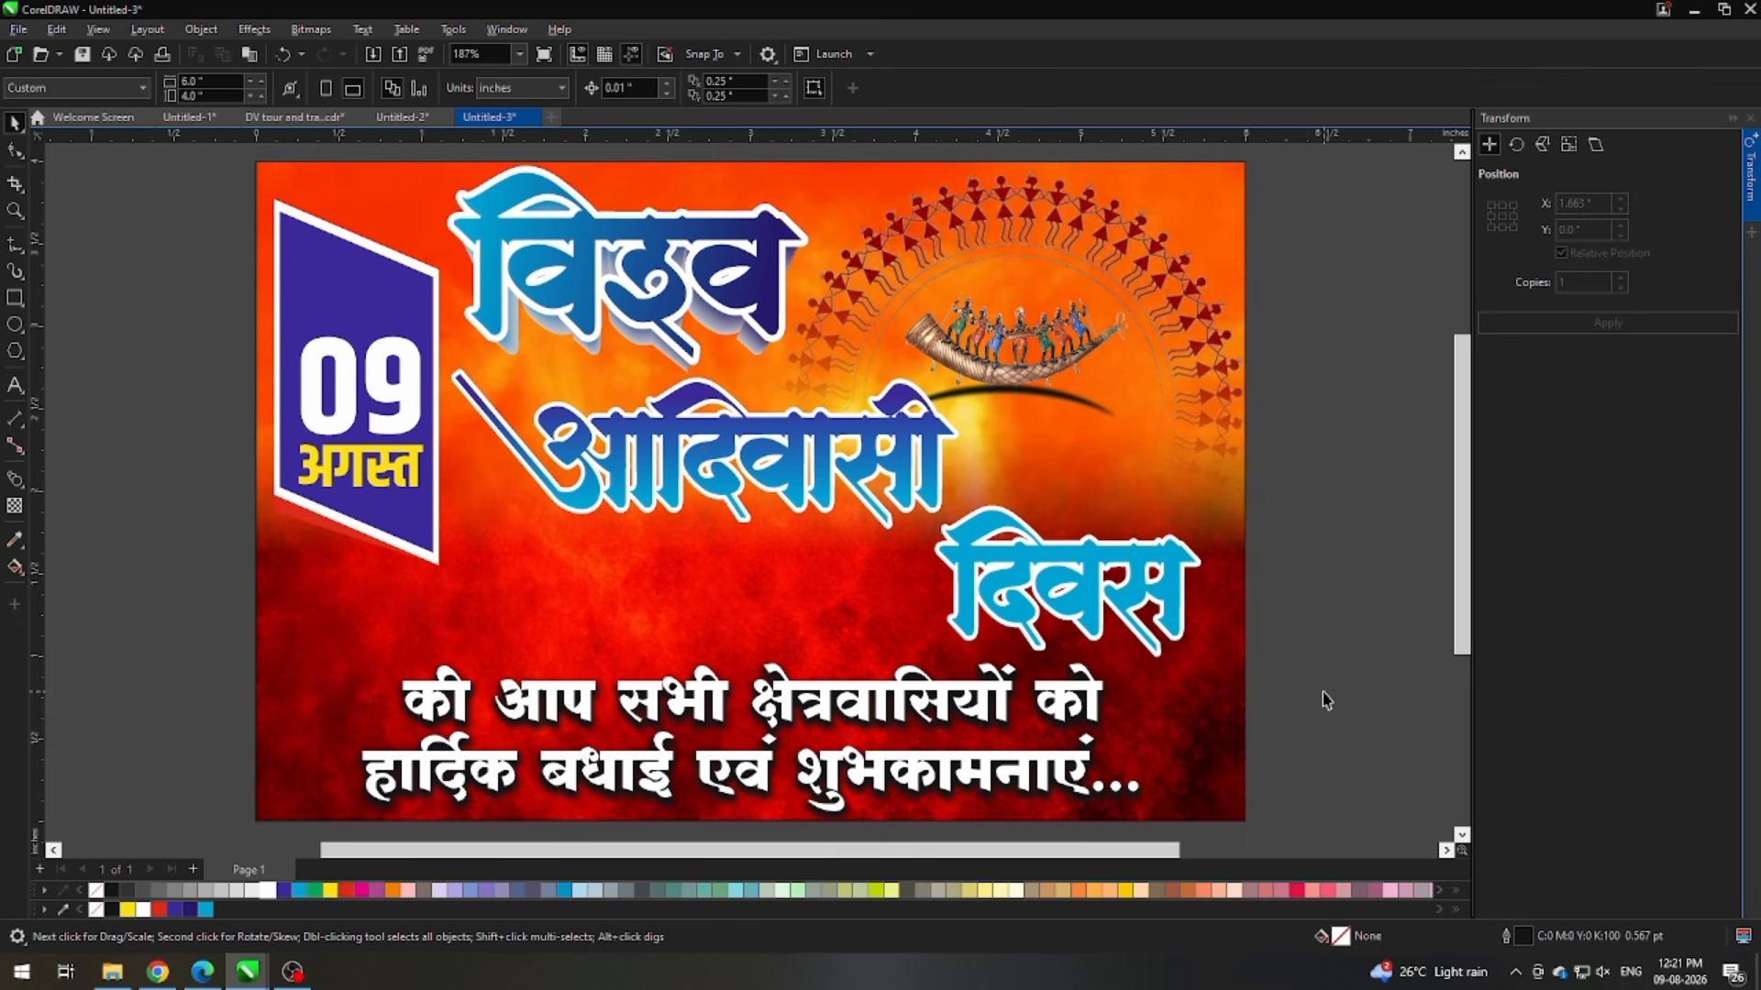